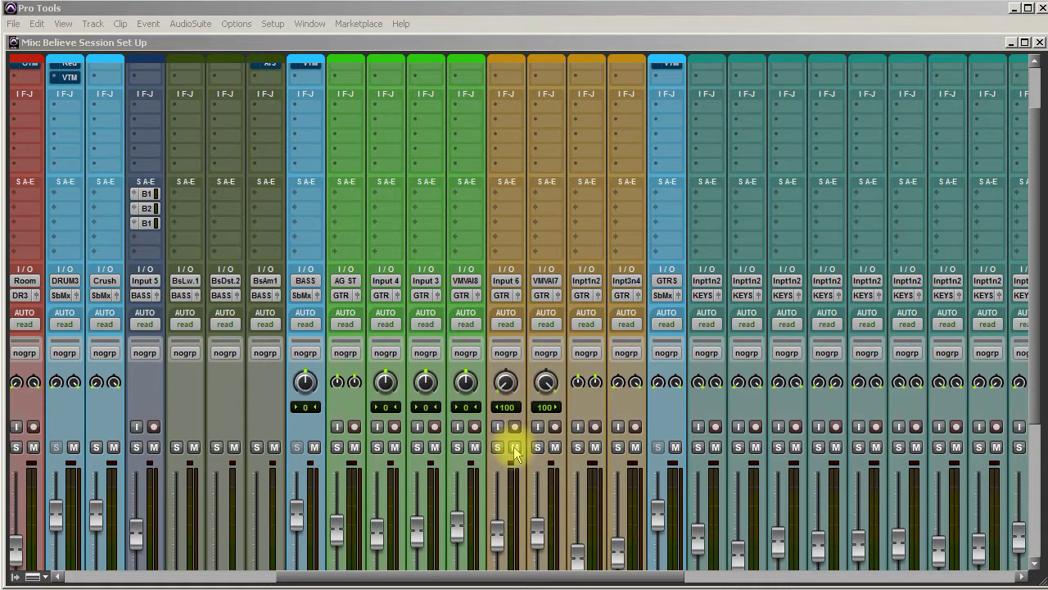
- Play the session from about bar 40 in the Edit window and stop it after listening
click(1034, 225)
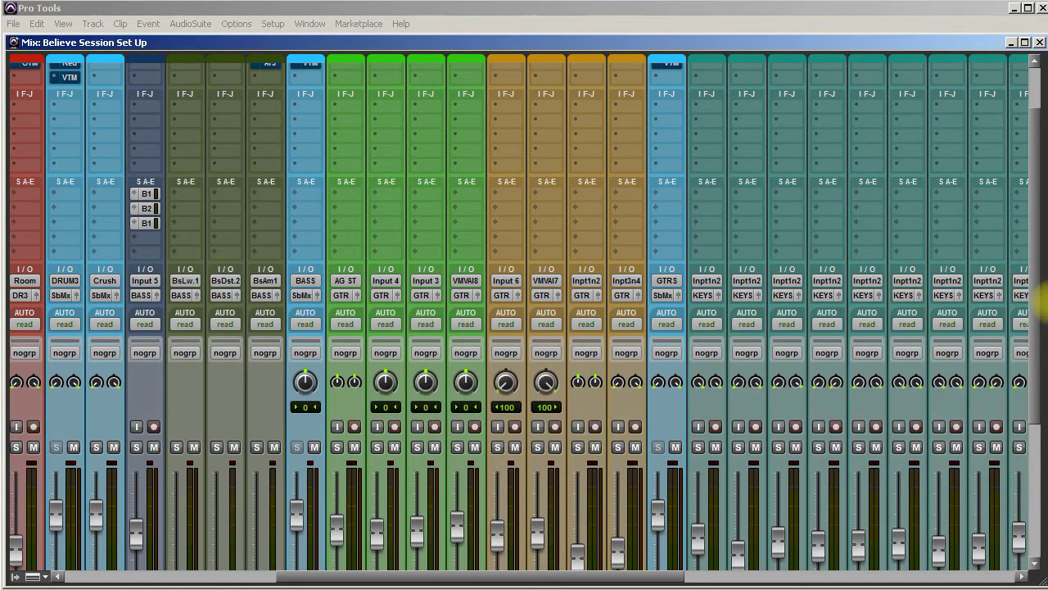
drag(1037, 327, 1002, 274)
drag(1036, 213, 1033, 319)
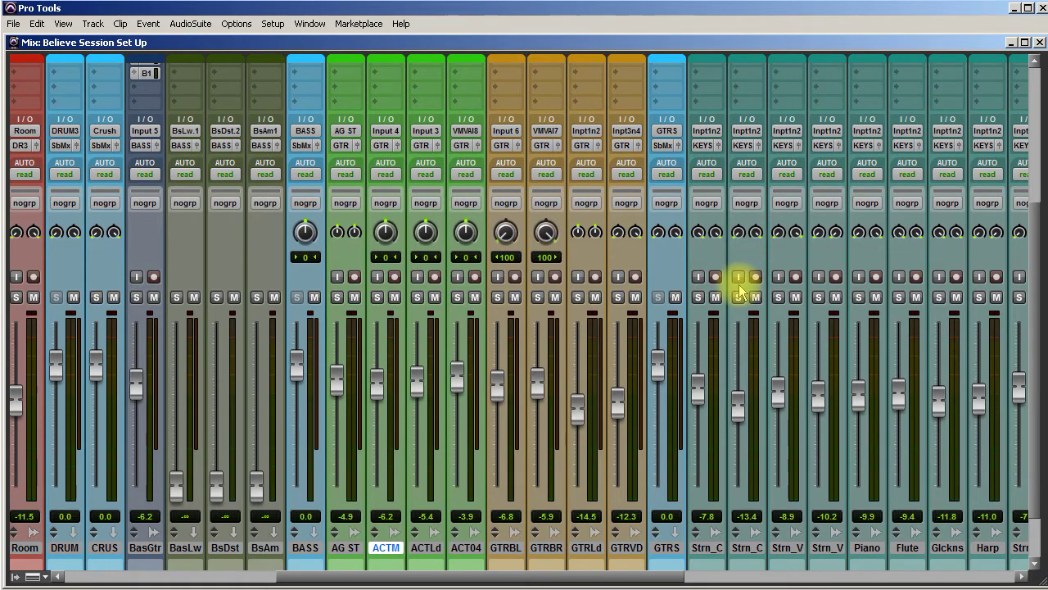
key(ctrl+equal)
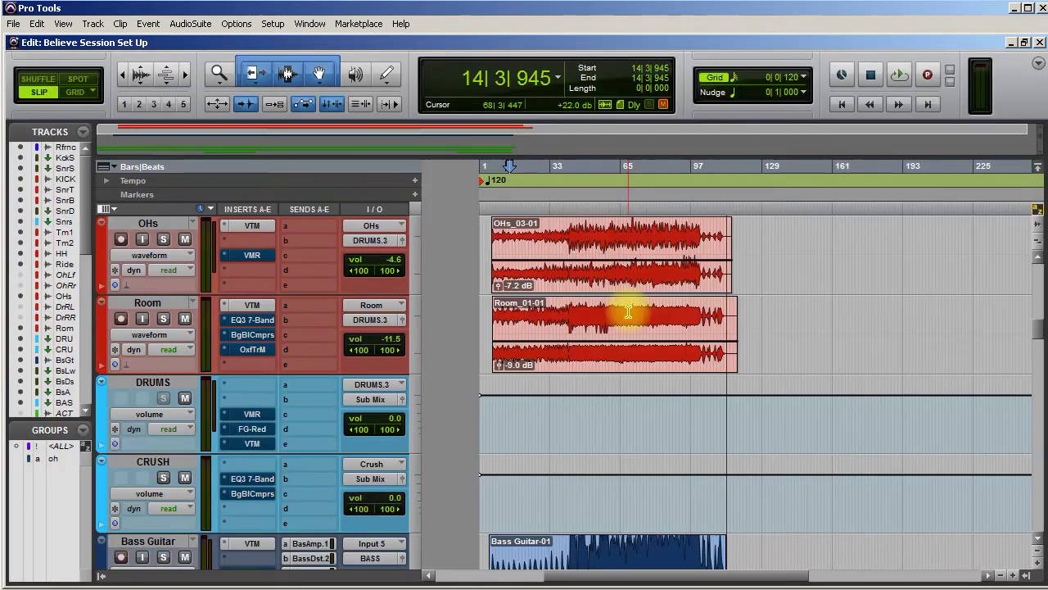
click(564, 225)
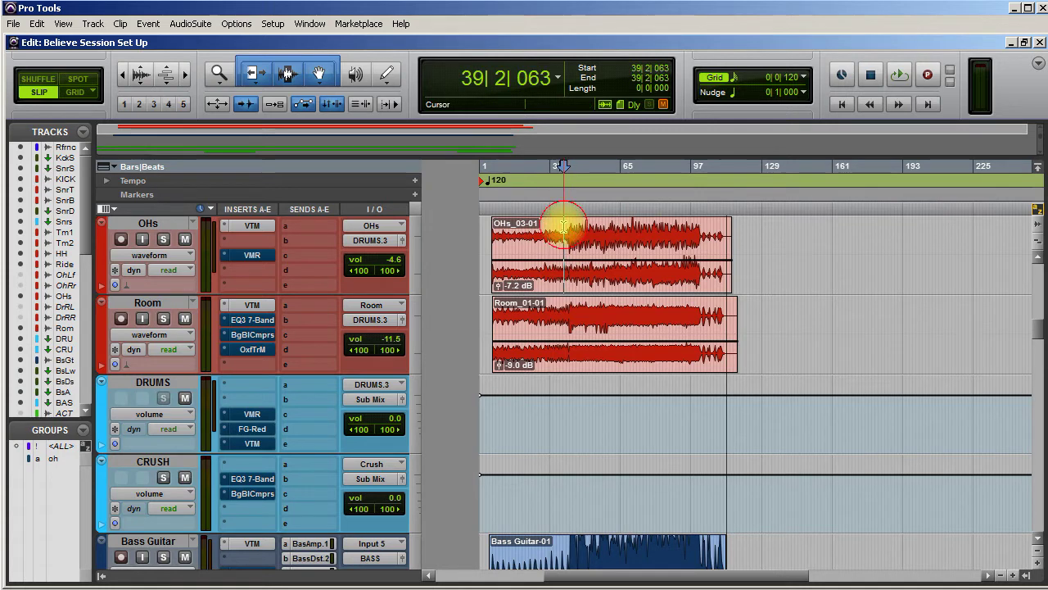
click(566, 226)
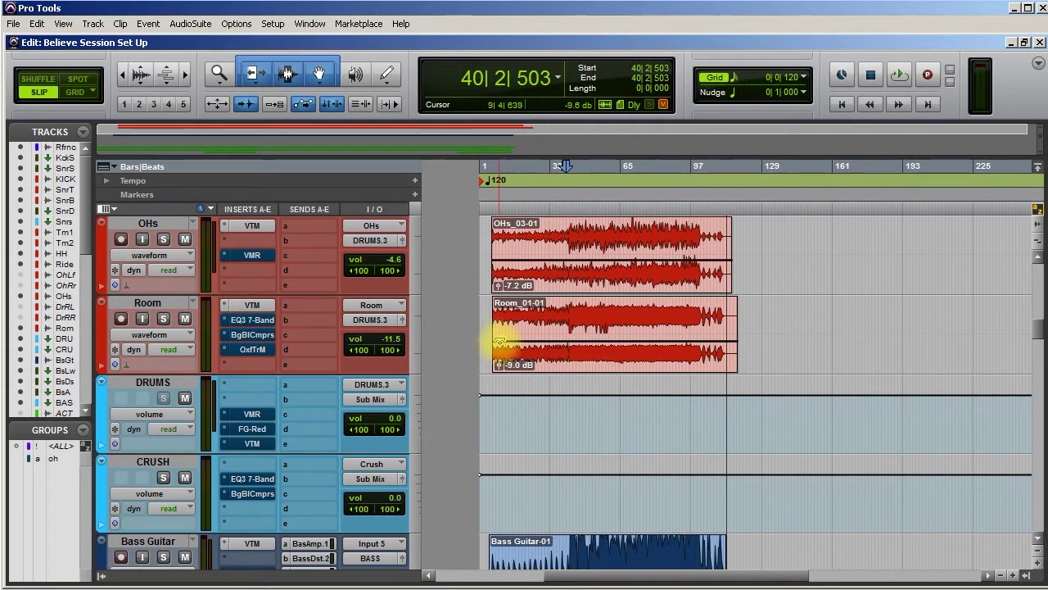
key(space)
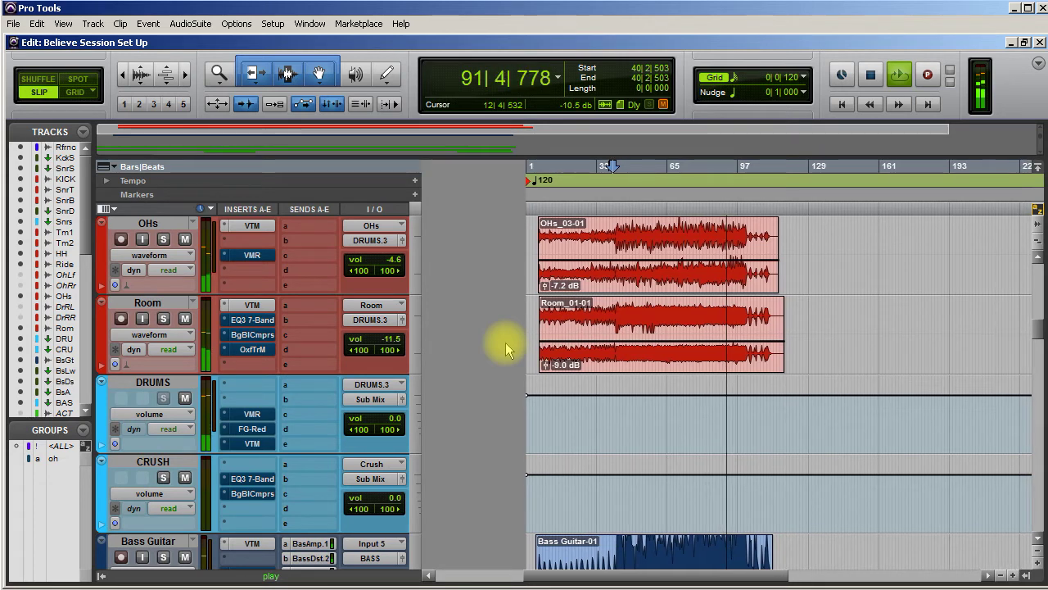
key(space)
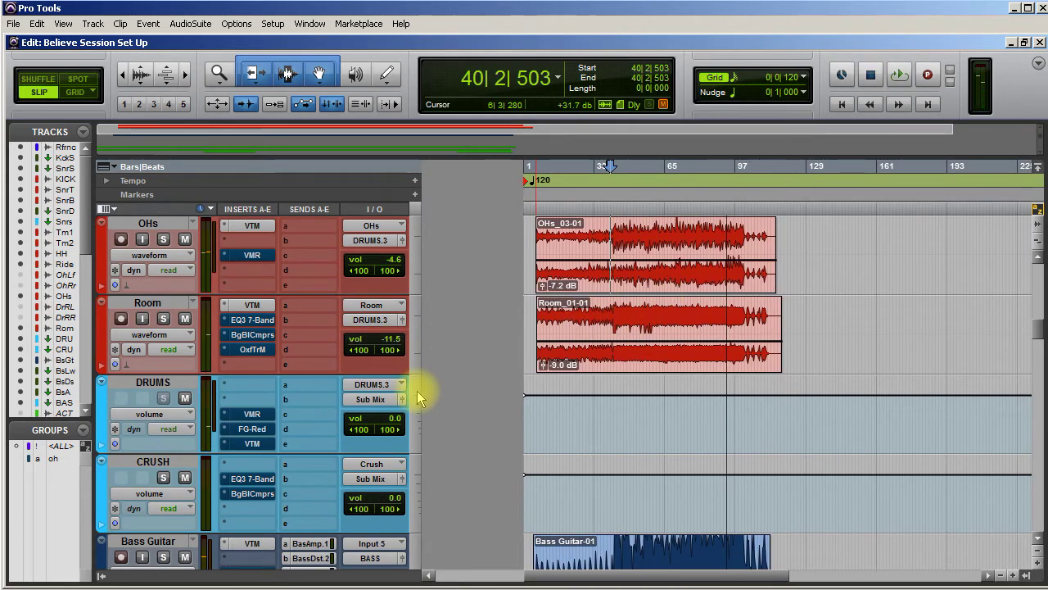
- Look through the Edit window's tracks, from the Reference track down to the delay returns and back
scroll(416, 392, down, 8)
scroll(417, 391, up, 7)
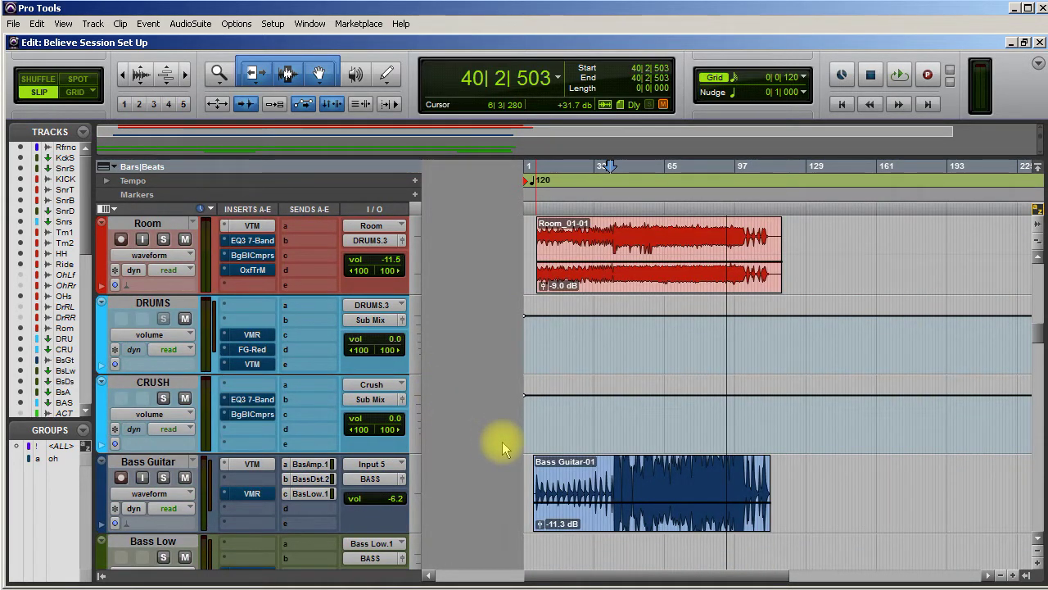
scroll(424, 425, down, 1)
scroll(414, 423, up, 13)
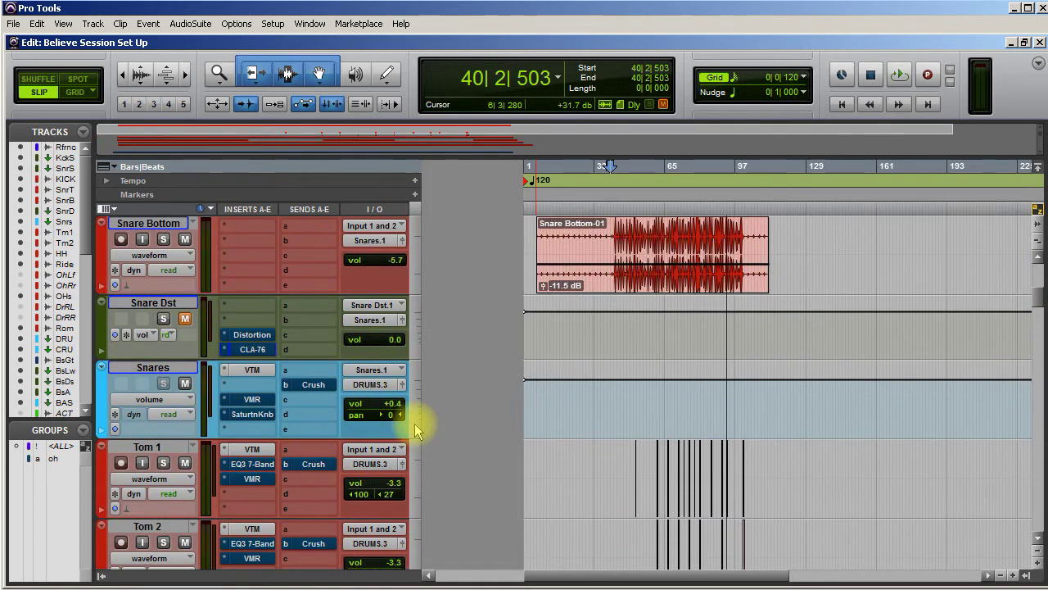
scroll(416, 430, up, 5)
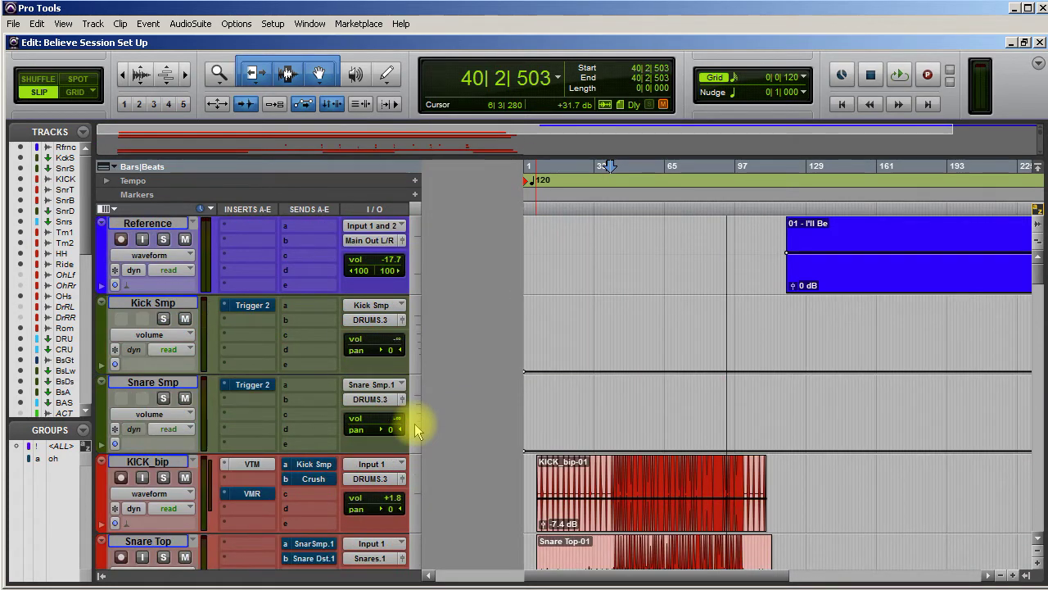
scroll(416, 430, down, 4)
scroll(415, 430, down, 1)
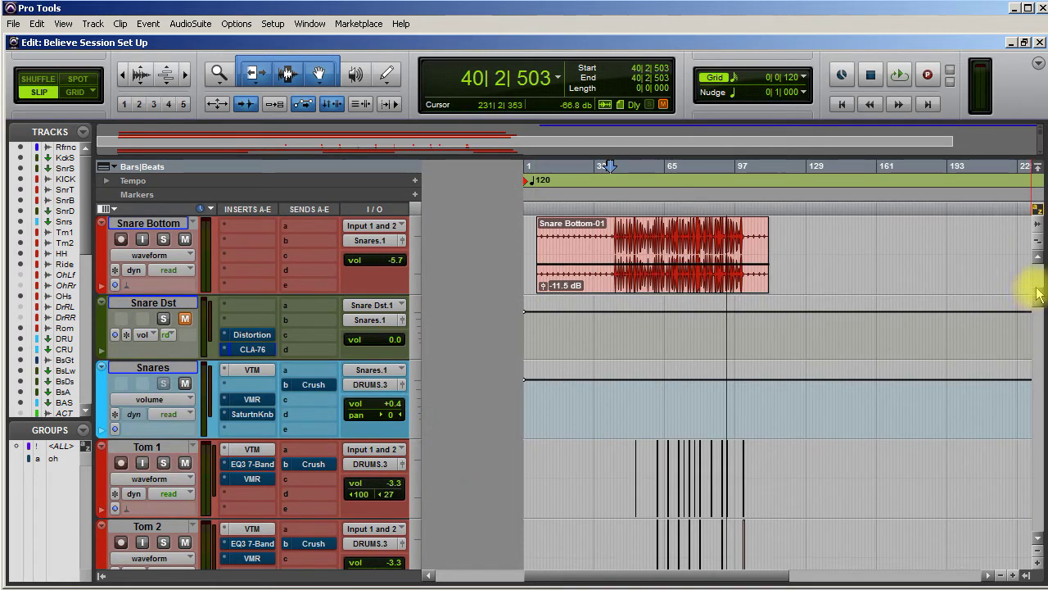
scroll(819, 385, down, 5)
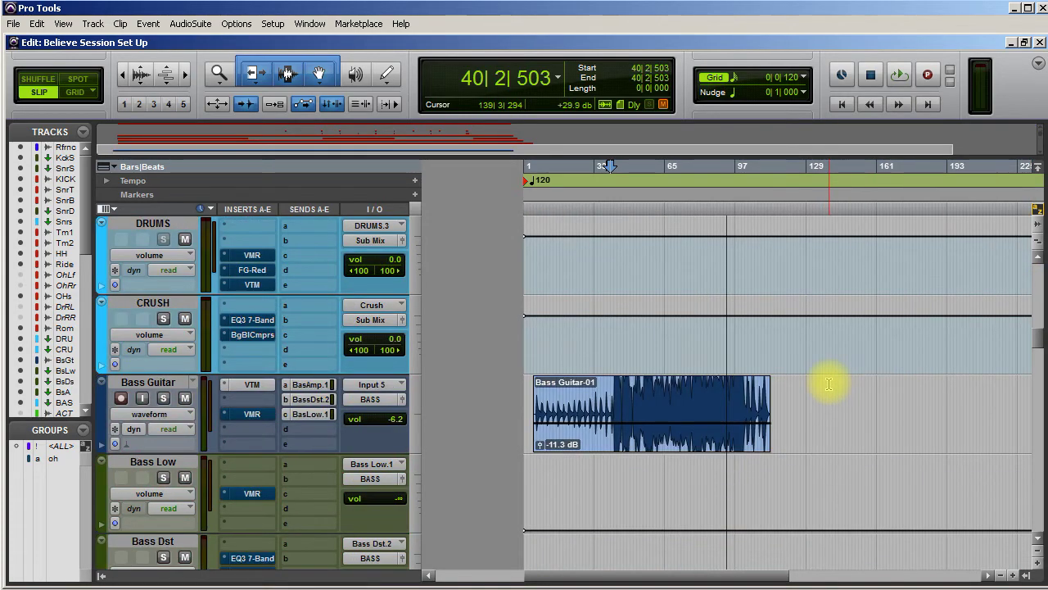
scroll(829, 384, down, 20)
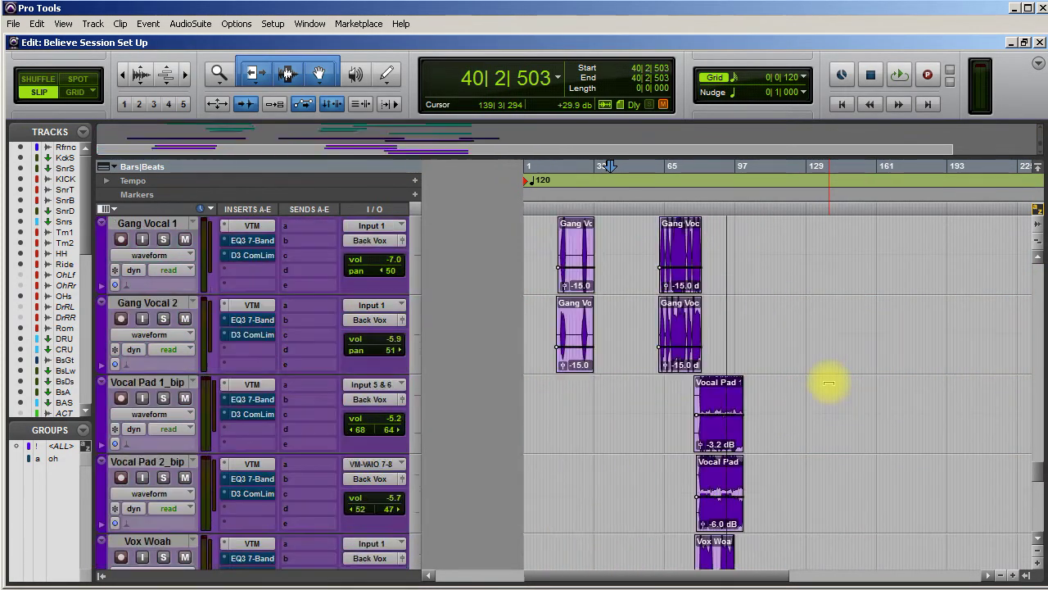
scroll(829, 383, down, 20)
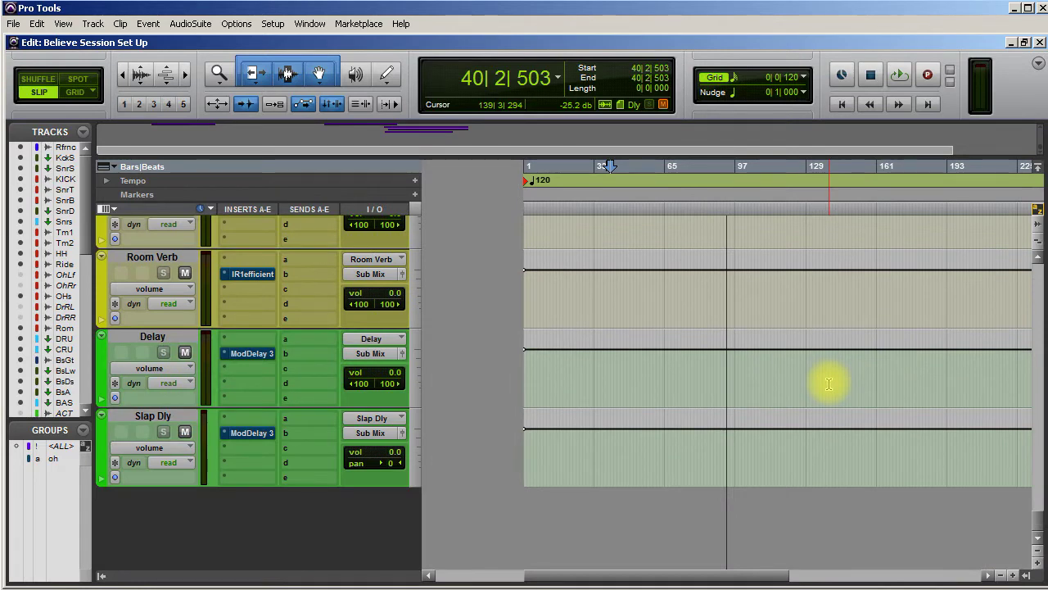
scroll(829, 384, up, 10)
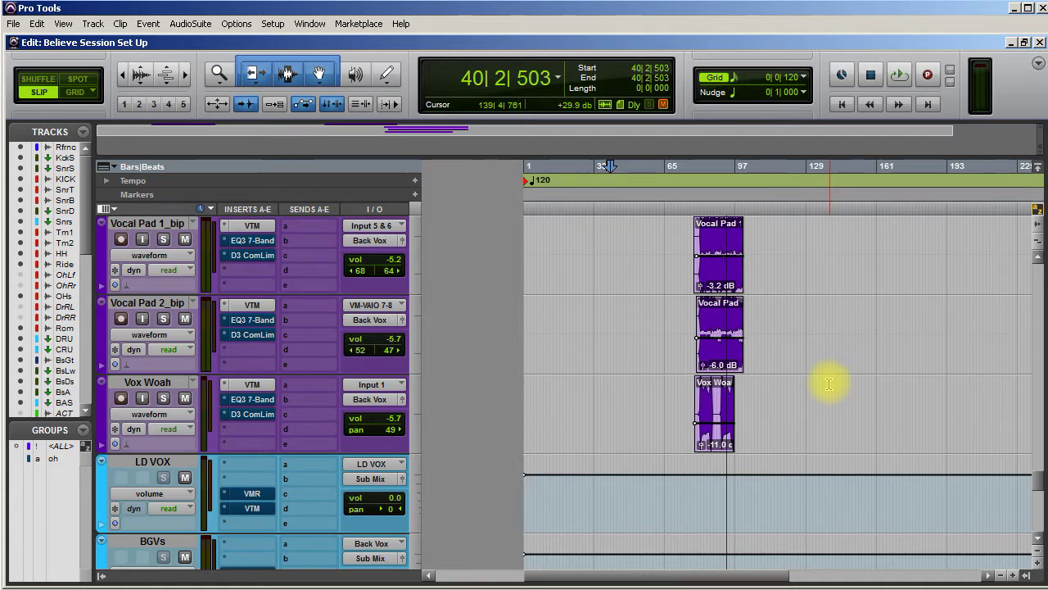
scroll(827, 384, up, 5)
scroll(826, 383, up, 10)
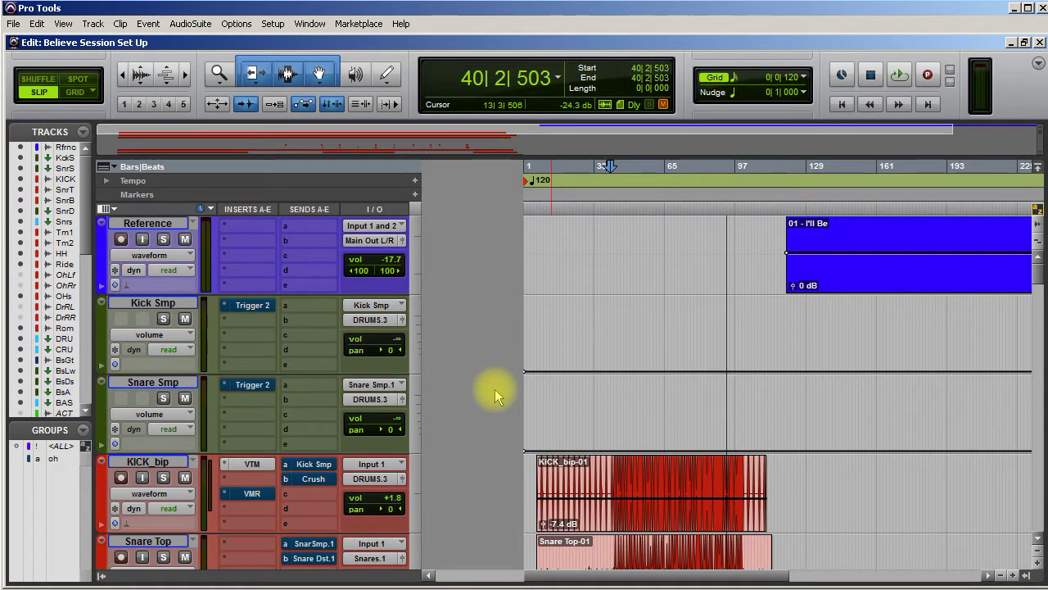
- Review the instrument, vocal and submix tracks down to Master 1, and return to the Reference track
click(1034, 277)
click(1034, 278)
click(1029, 304)
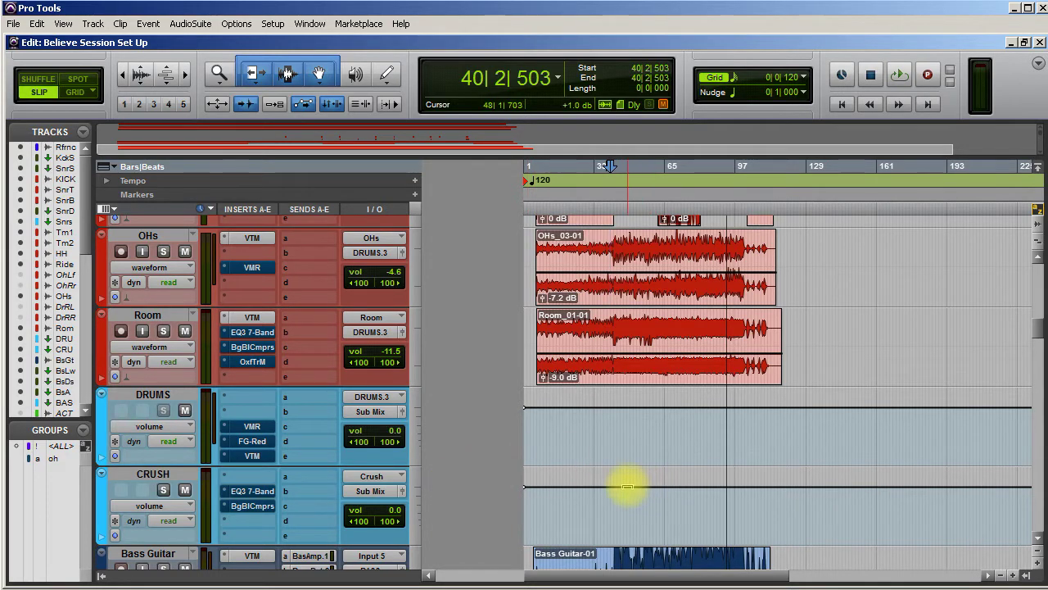
scroll(628, 487, down, 4)
scroll(627, 486, down, 5)
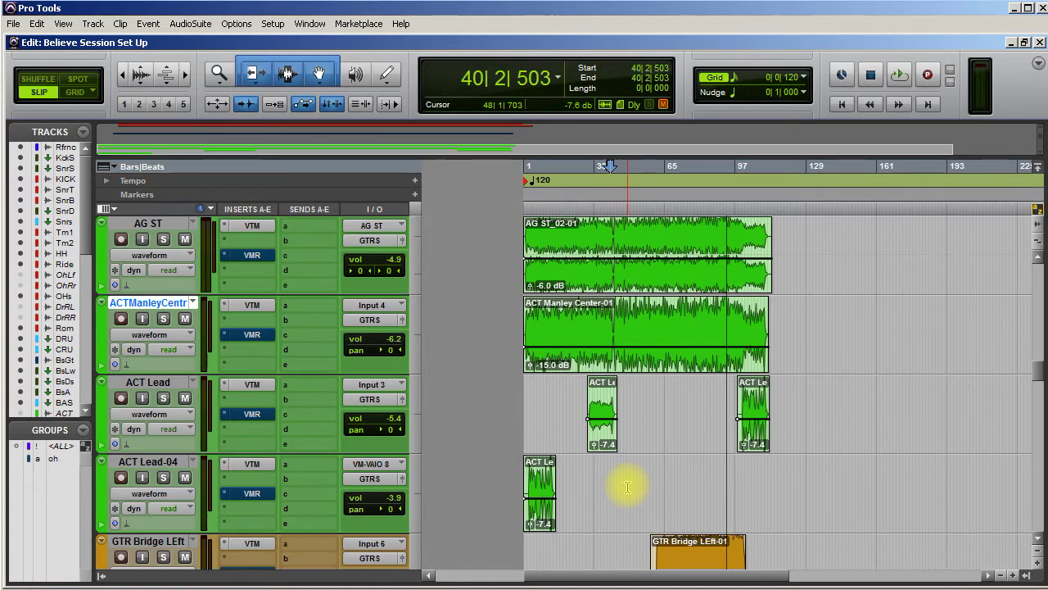
scroll(627, 486, down, 5)
scroll(627, 487, down, 12)
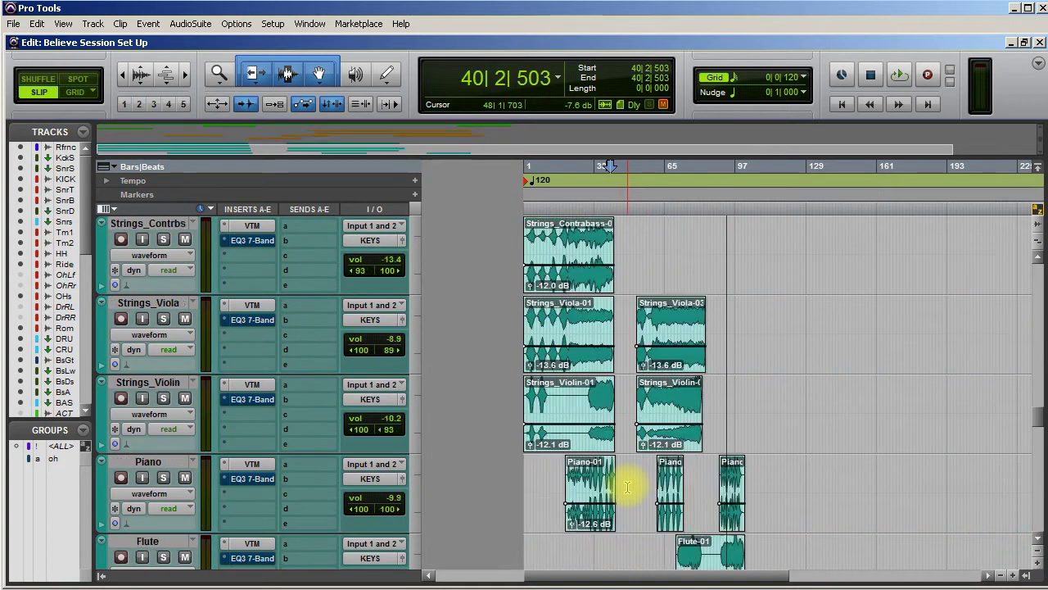
scroll(627, 490, down, 12)
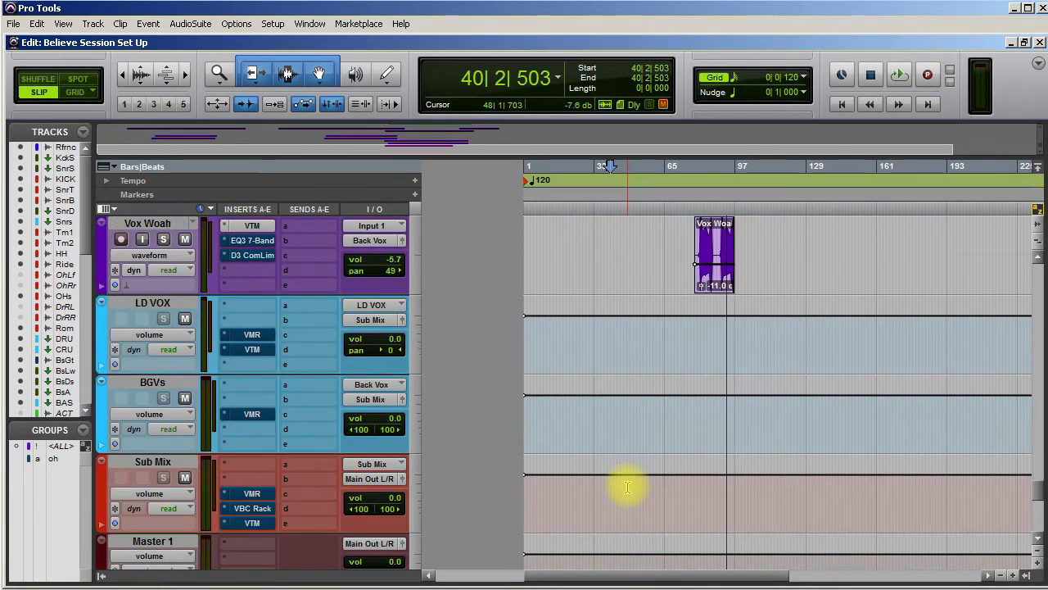
scroll(628, 486, up, 20)
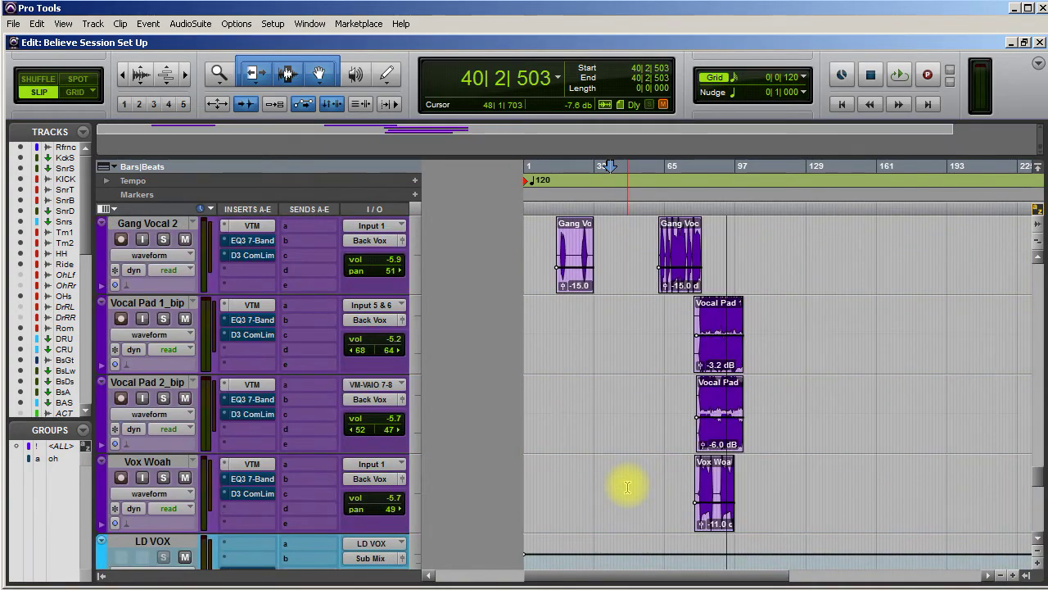
scroll(627, 486, up, 4)
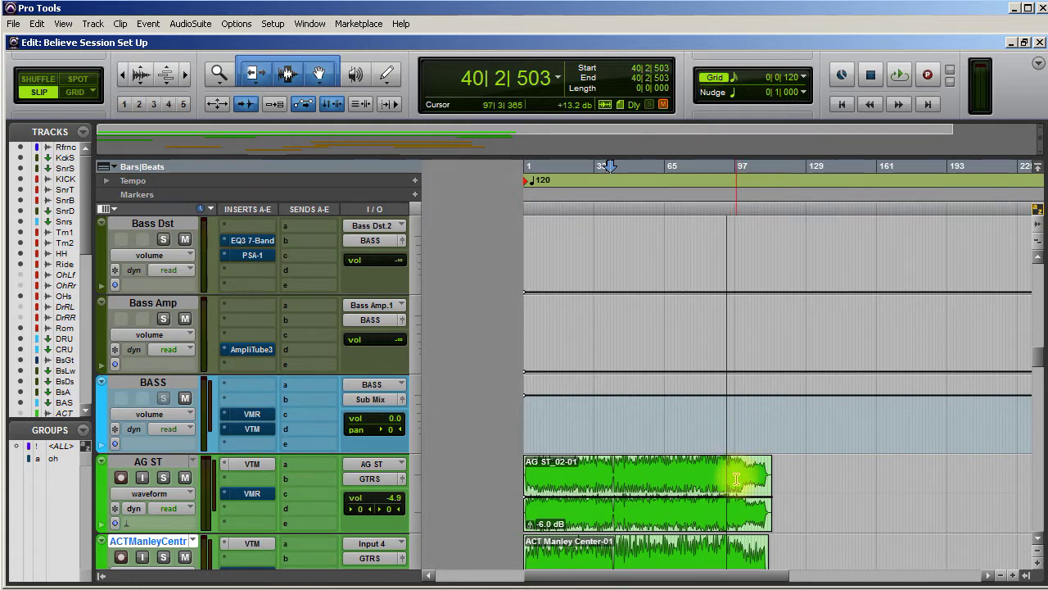
scroll(737, 479, up, 15)
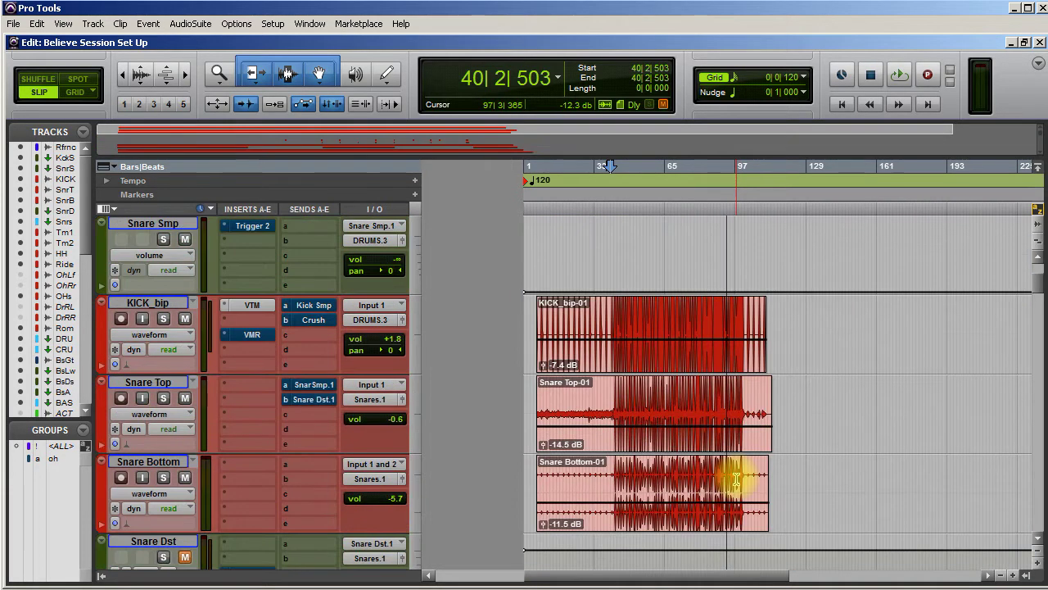
scroll(736, 479, up, 1)
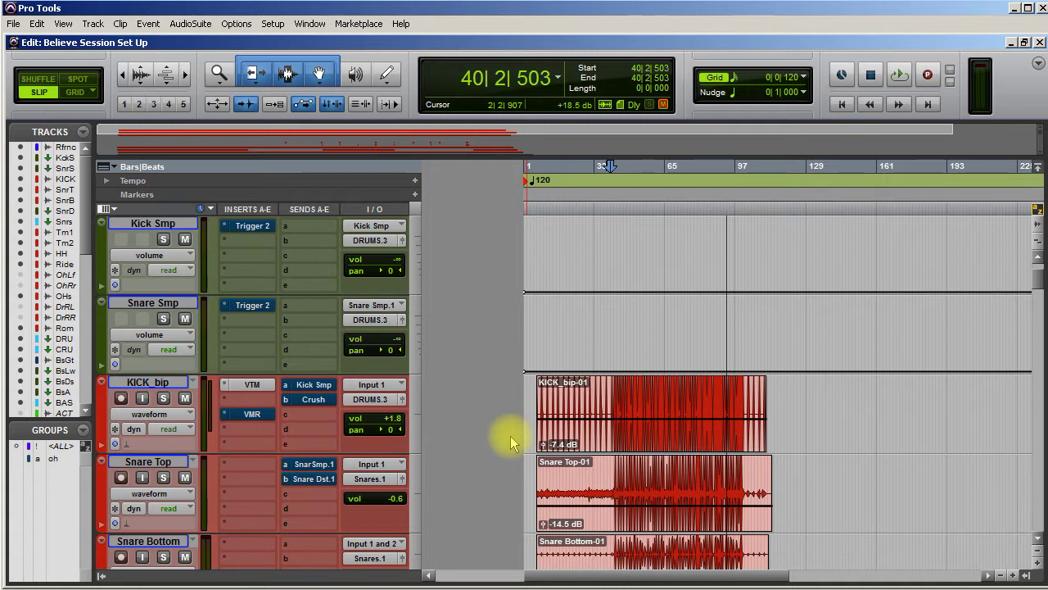
scroll(522, 457, up, 1)
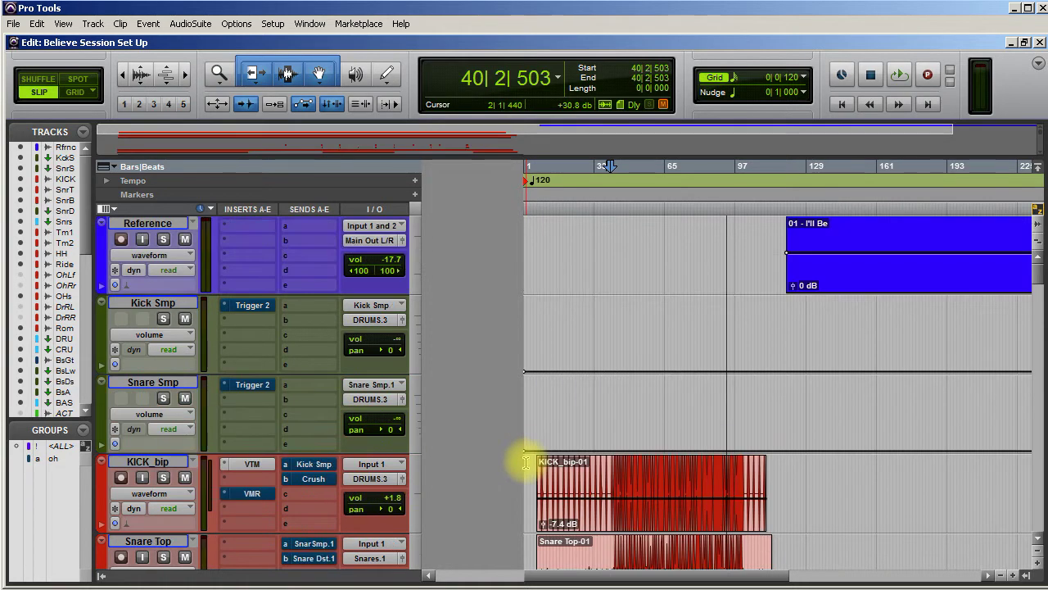
- Place the edit cursor at 5|2|800, just before the start of the kick clip
click(889, 233)
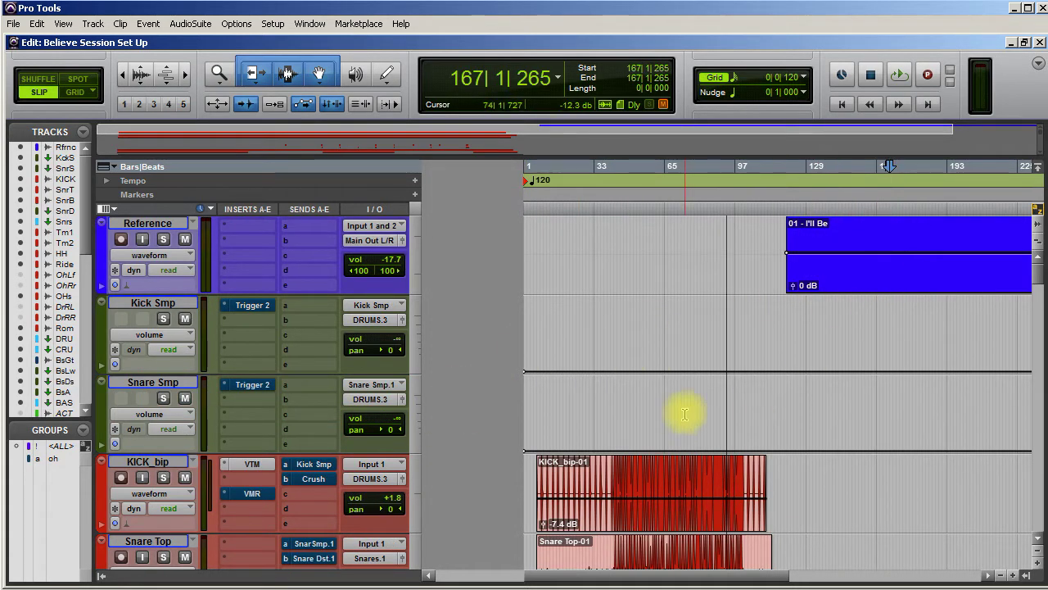
scroll(606, 394, down, 1)
scroll(603, 398, down, 4)
scroll(608, 393, up, 4)
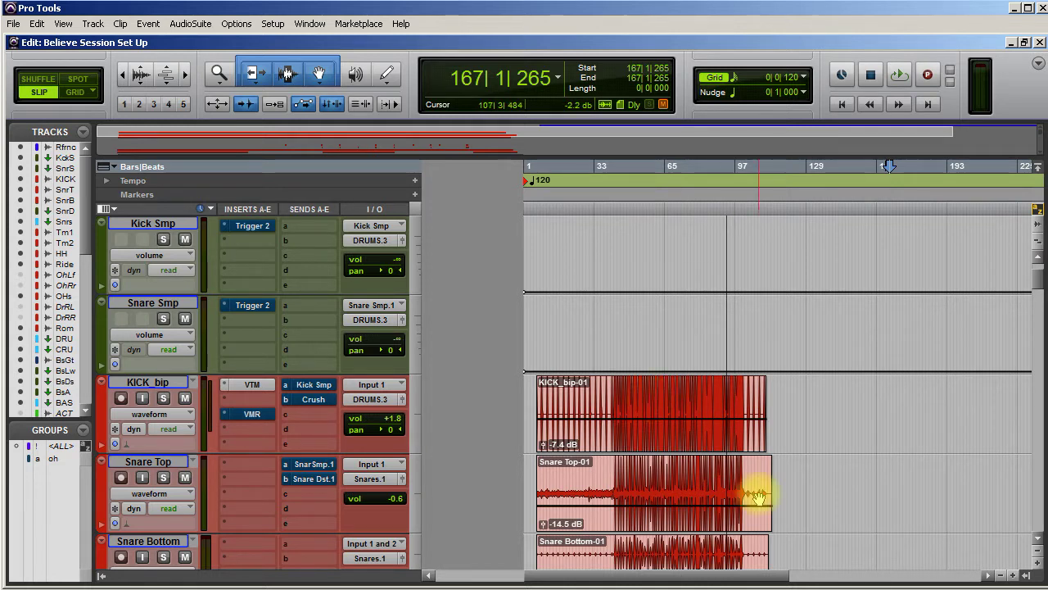
click(532, 352)
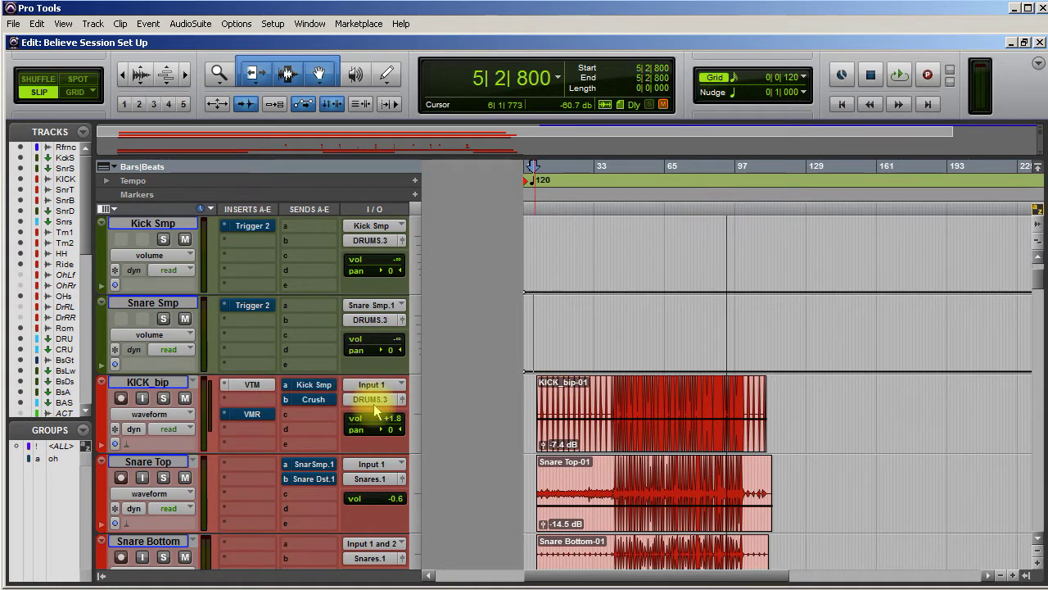
- In the Mix window, use the ALL group to pull every fader down to minus infinity, and deactivate the group
key(ctrl+equal)
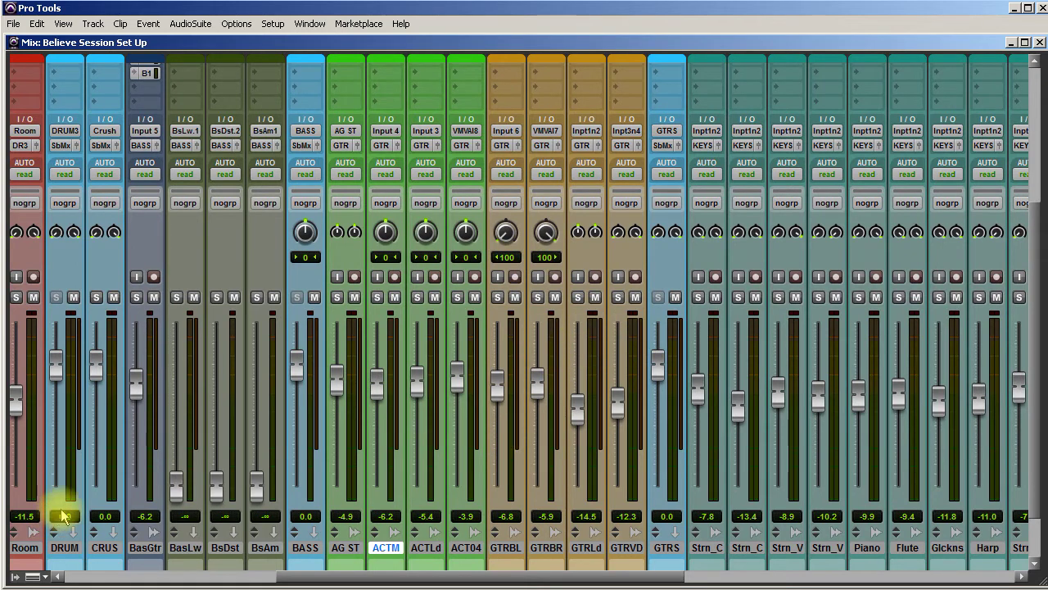
click(16, 576)
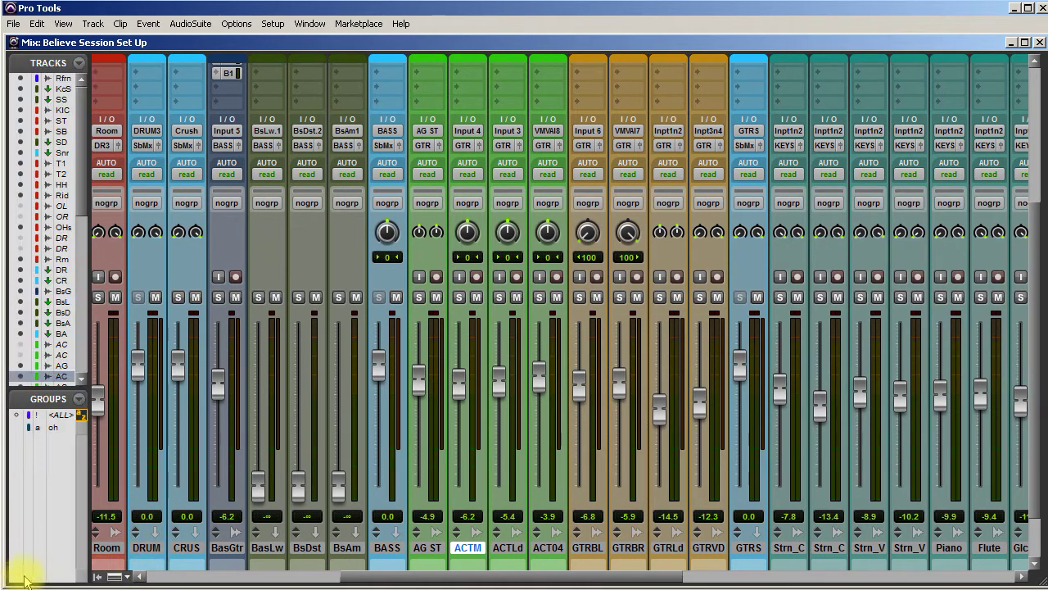
click(49, 415)
drag(177, 363, 187, 555)
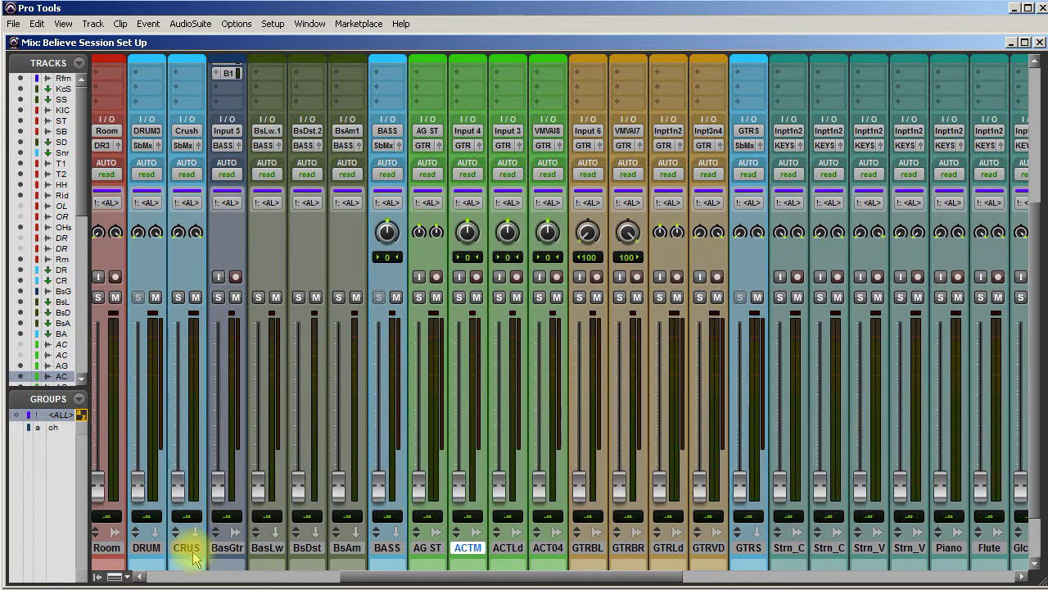
click(45, 415)
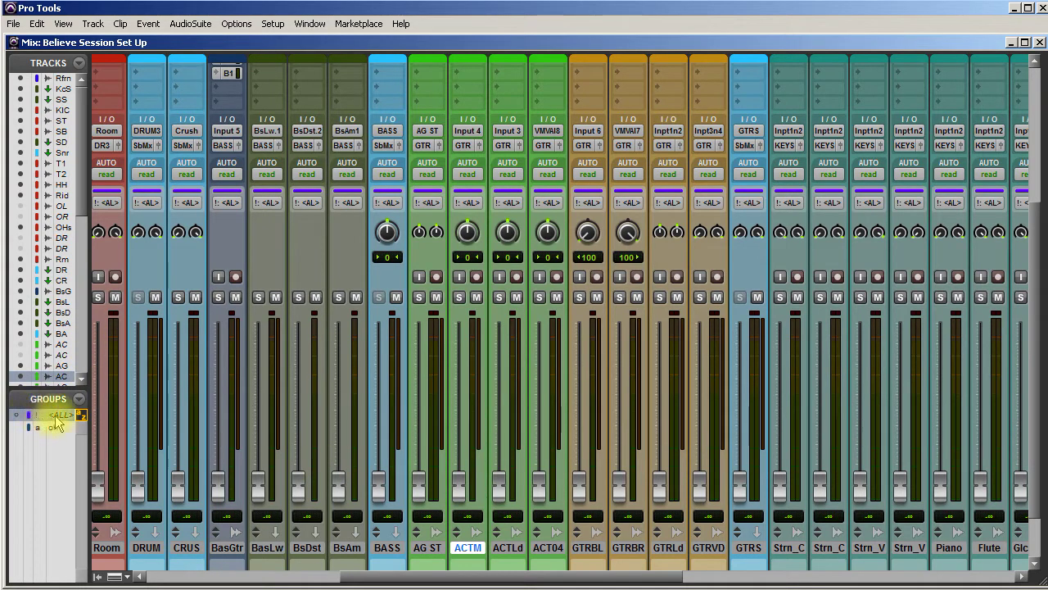
- Reset the Snares, DRUMS and CRUSH faders to 0.0 dB and mute the CRUSH track
drag(570, 582, 402, 578)
alt+click(308, 491)
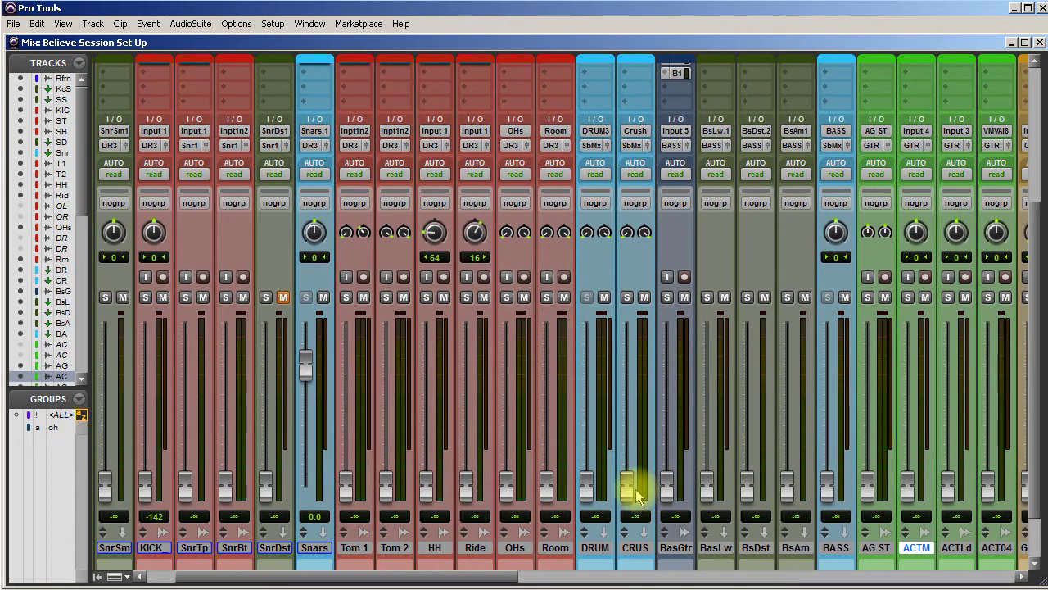
alt+click(588, 490)
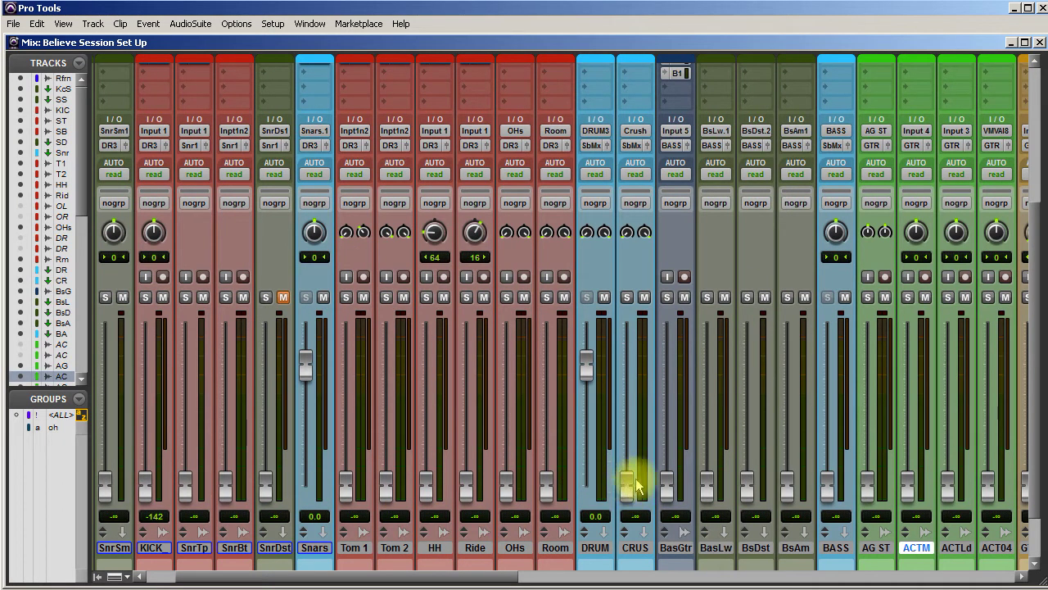
click(644, 297)
alt+click(627, 490)
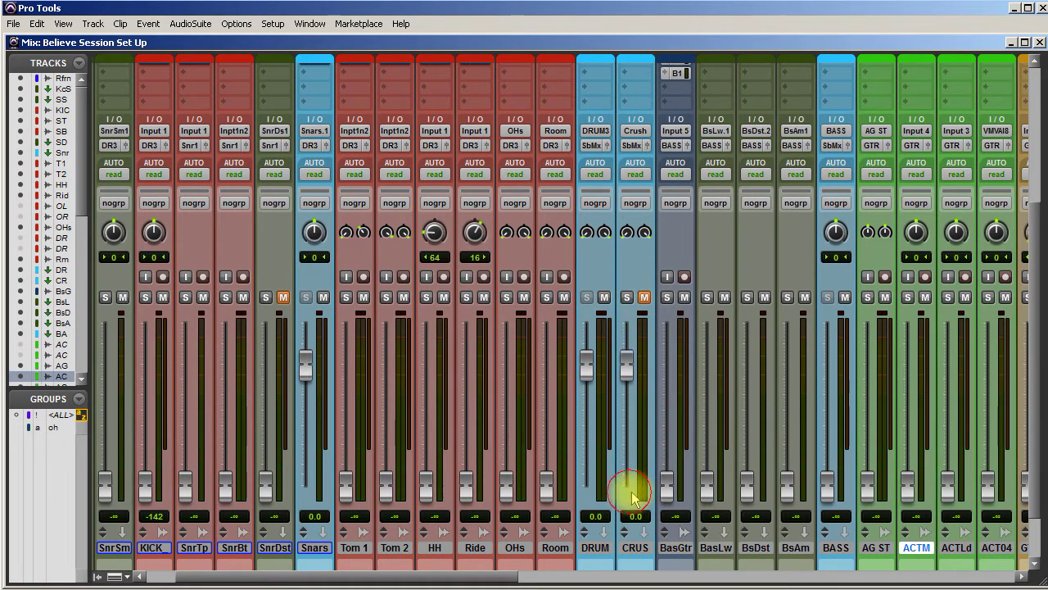
- Reset the BASS, GTRS and KEYS submix faders to 0.0 dB
drag(492, 578, 557, 533)
drag(562, 573, 665, 578)
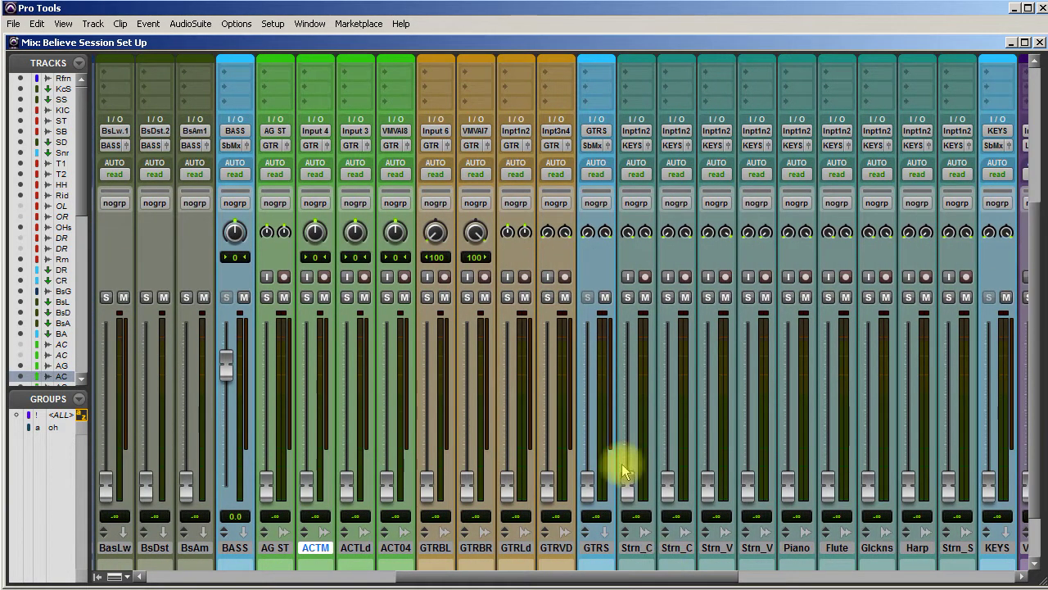
alt+click(586, 488)
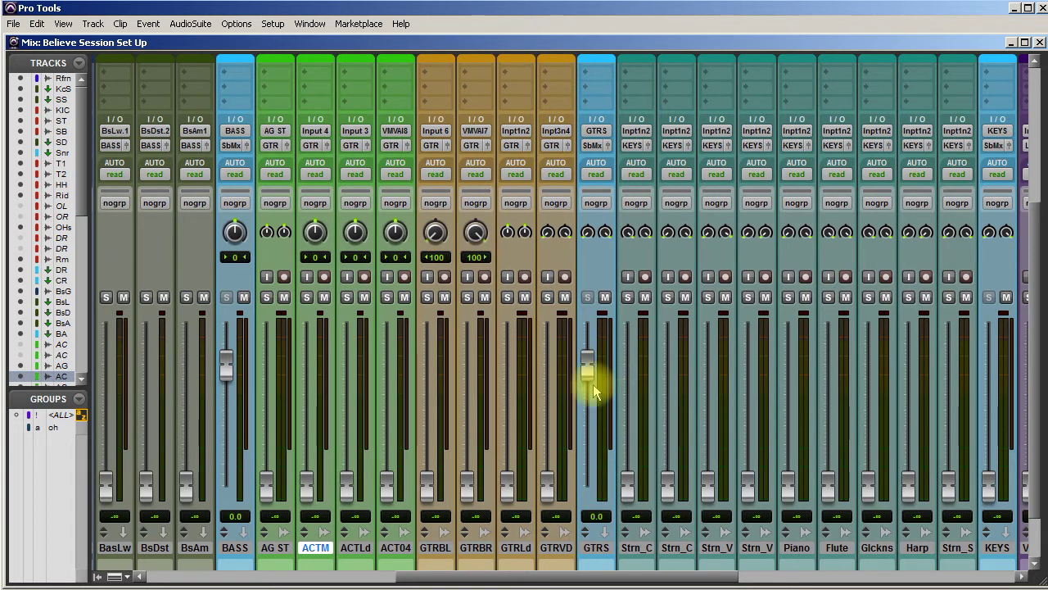
drag(597, 579, 682, 579)
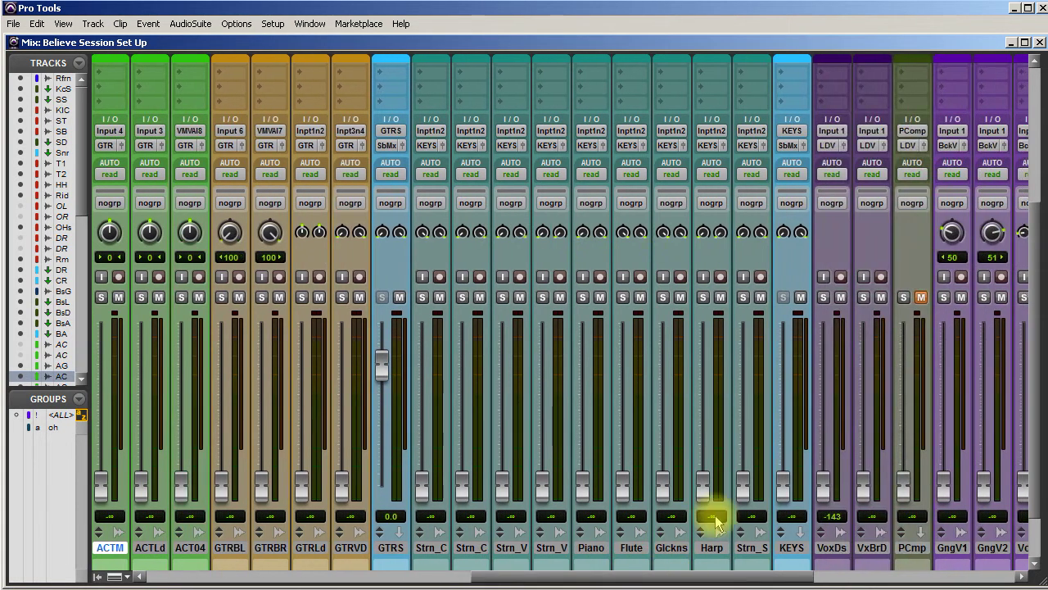
alt+click(786, 490)
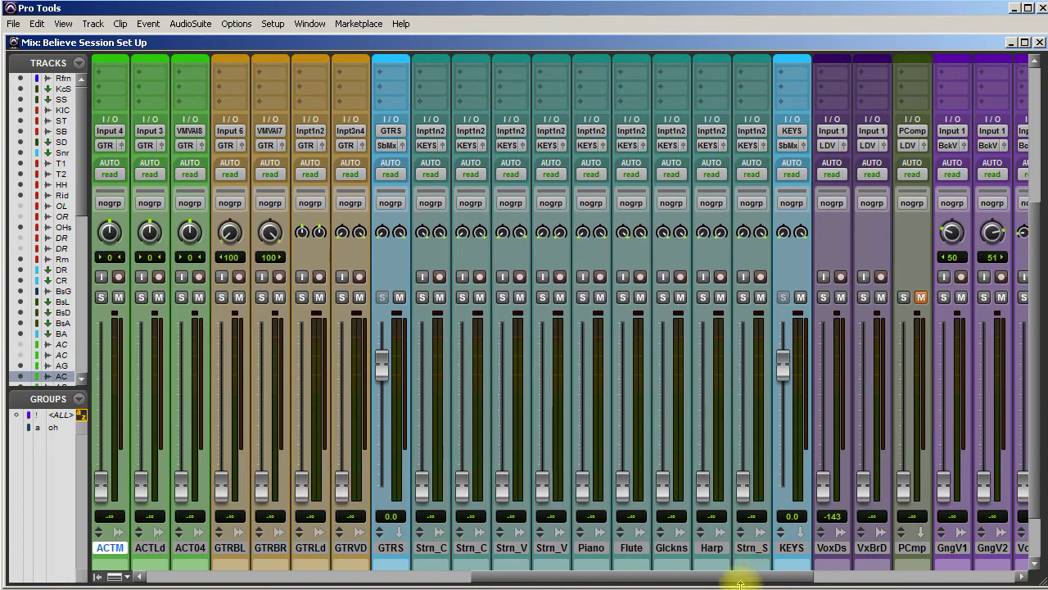
- Reset the LDVO, BGVs, SubMx and Mstr1 faders to 0.0 dB
drag(772, 578, 898, 583)
alt+click(829, 488)
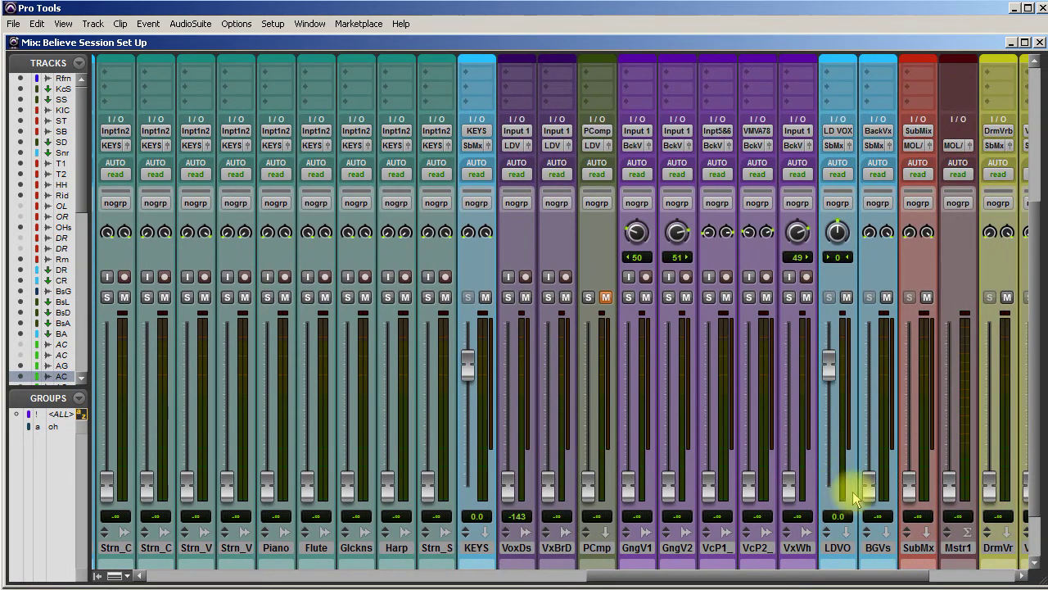
alt+click(869, 487)
alt+click(909, 490)
alt+click(951, 492)
- Reset the faders of the three reverb tracks, Delay and SlpDly, to 0.0 dB
click(1023, 576)
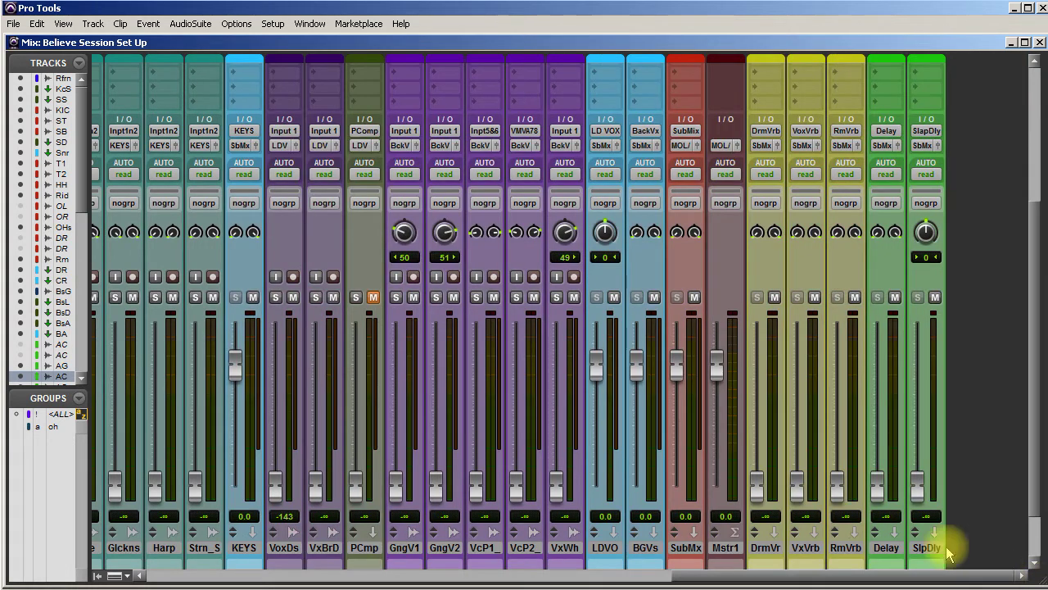
alt+click(758, 487)
alt+click(798, 488)
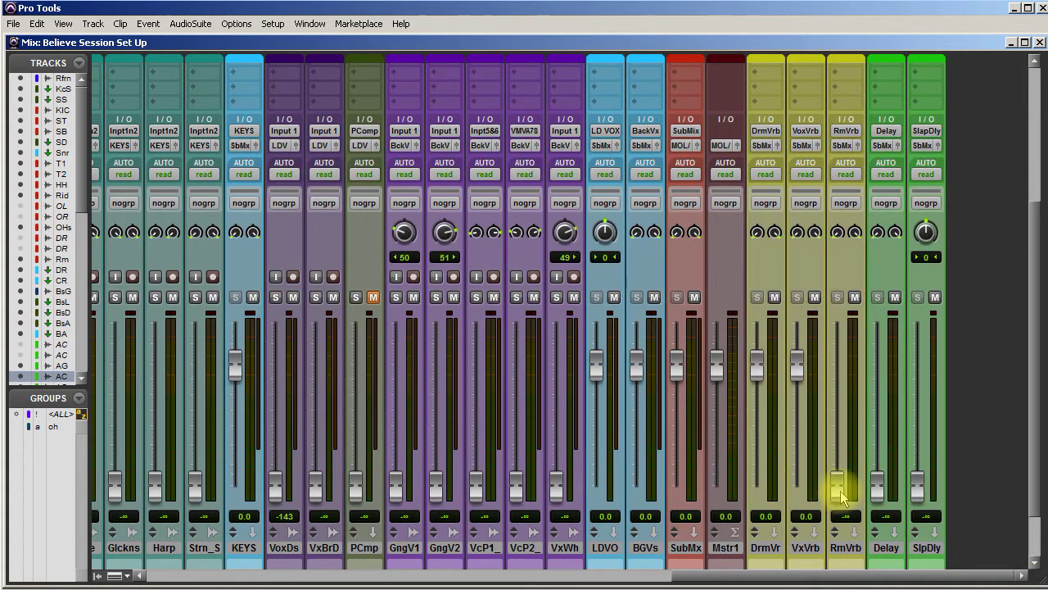
alt+click(836, 488)
alt+click(876, 489)
alt+click(916, 488)
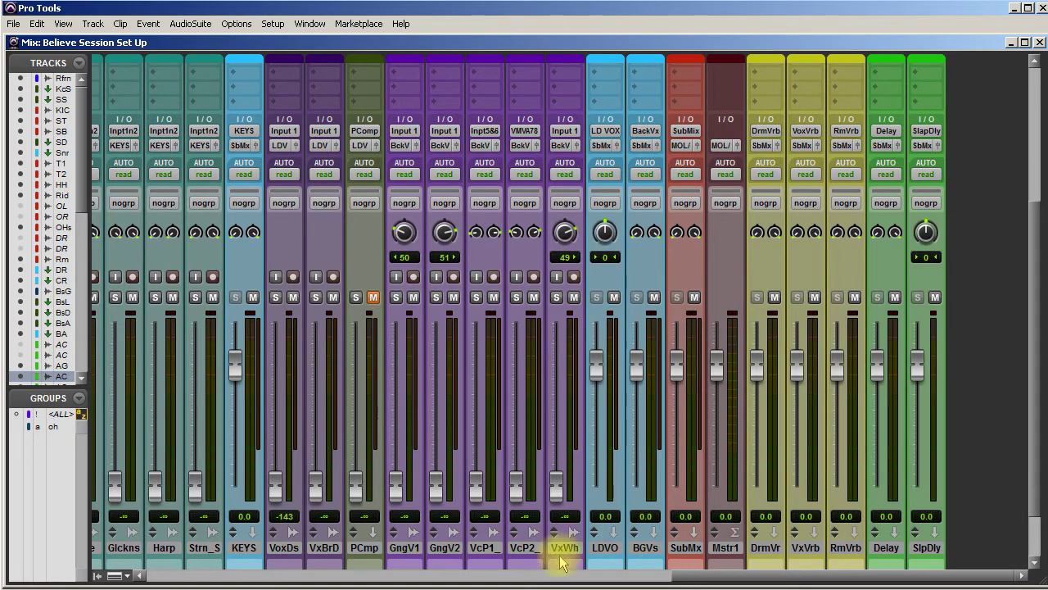
- Return to the start of the mixer and reset the Reference track's fader to 0.0 dB
drag(723, 576, 157, 587)
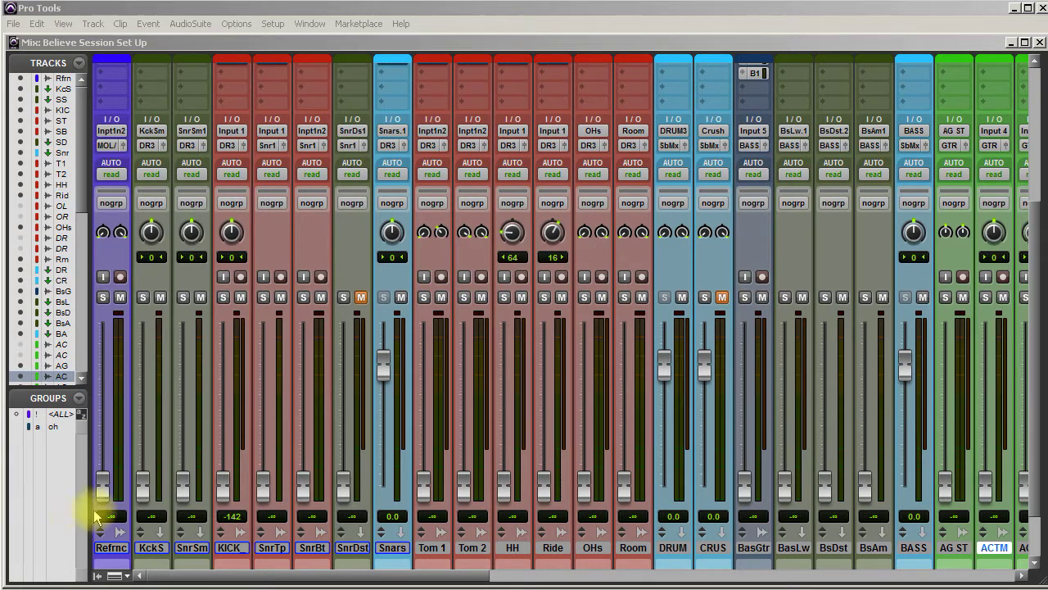
click(103, 483)
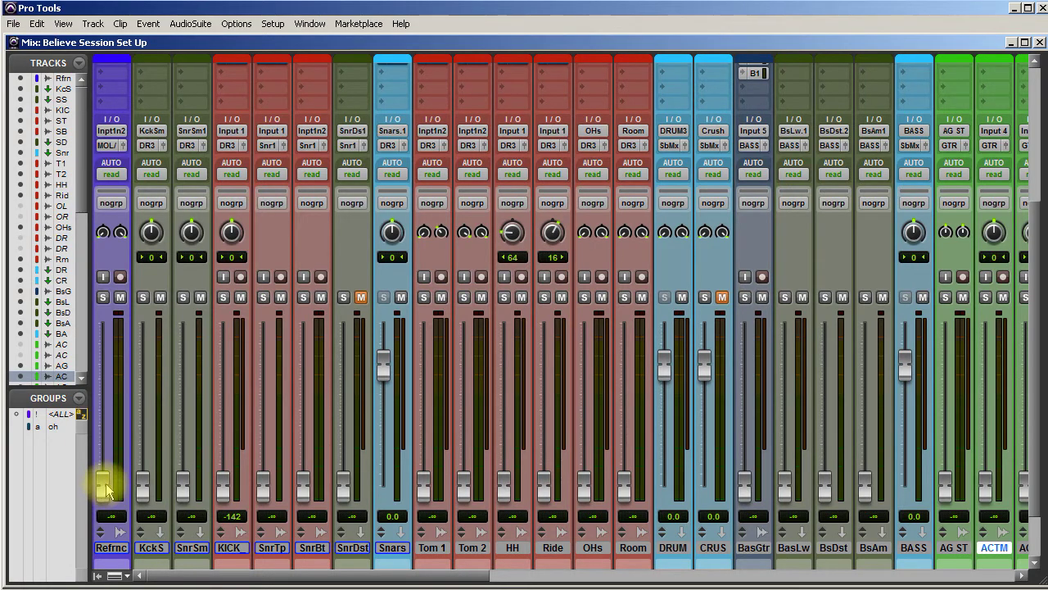
alt+click(104, 484)
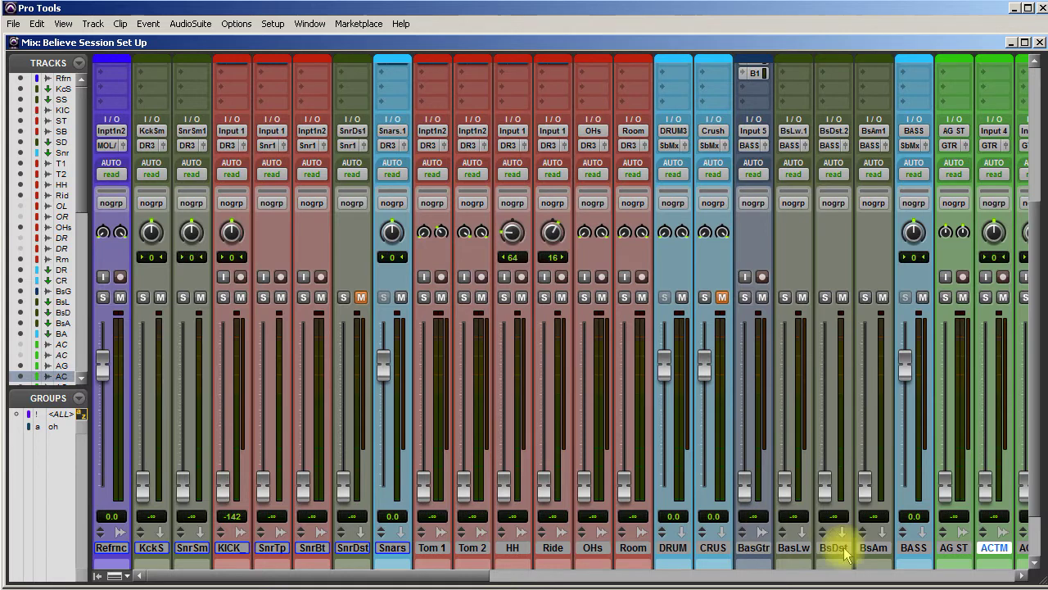
- Take the AIR Stereo Width plug-in on the Sub Mix track out of bypass and close its window
drag(409, 575, 977, 578)
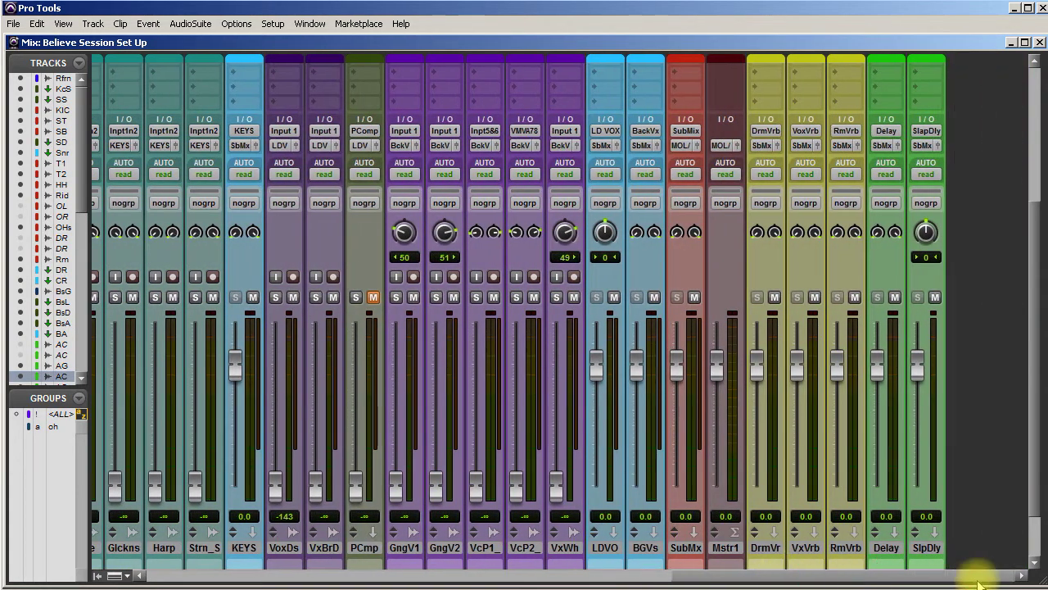
scroll(695, 497, up, 12)
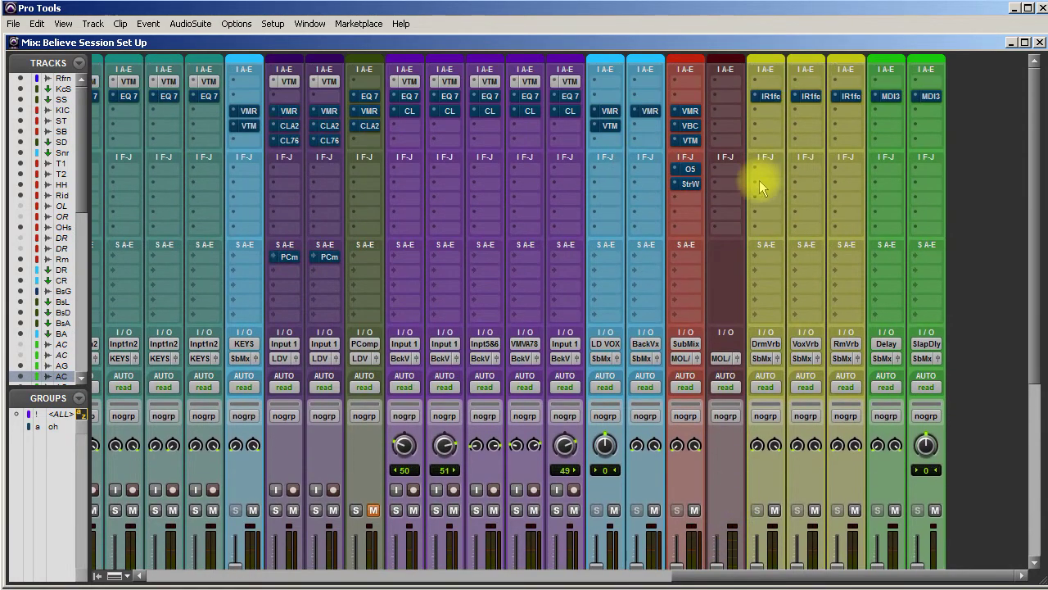
click(690, 184)
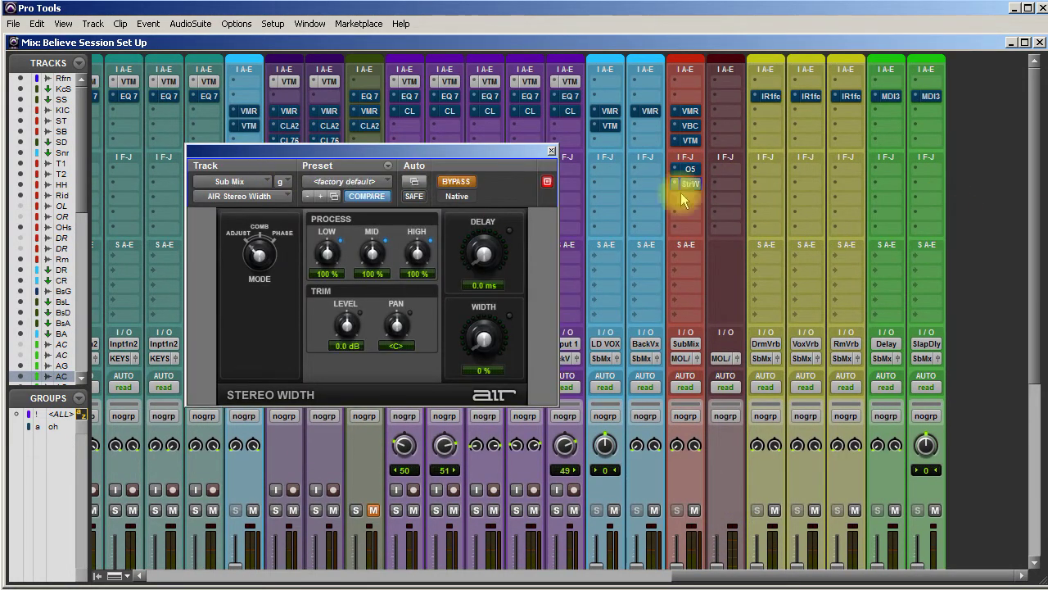
click(456, 181)
click(551, 151)
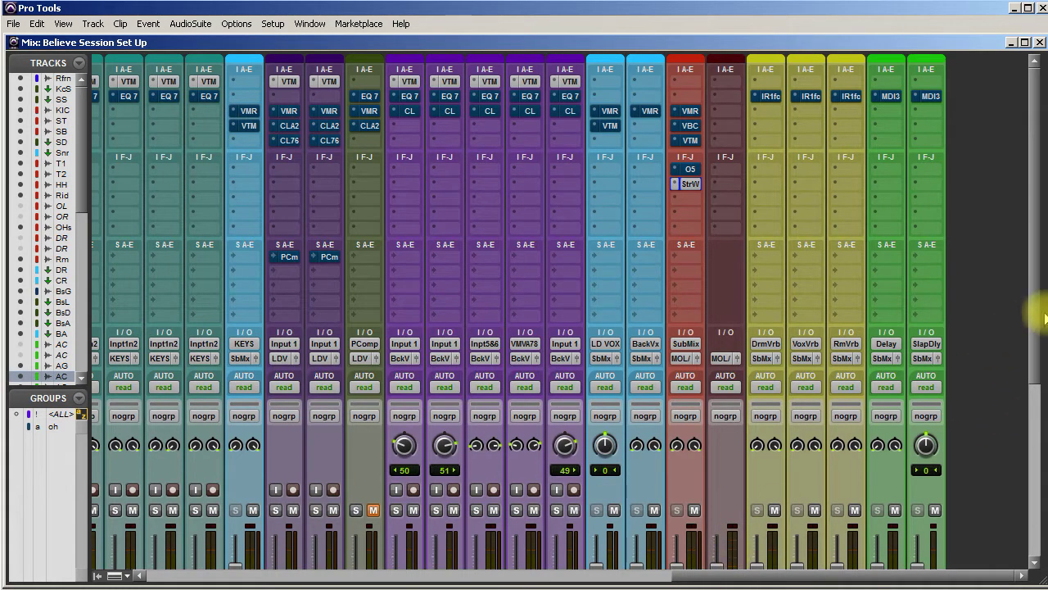
- In the Edit window, select the bridge range from 60|1|275 to 102|4|178 on the ACT Lead-04 track
drag(1029, 311, 1033, 483)
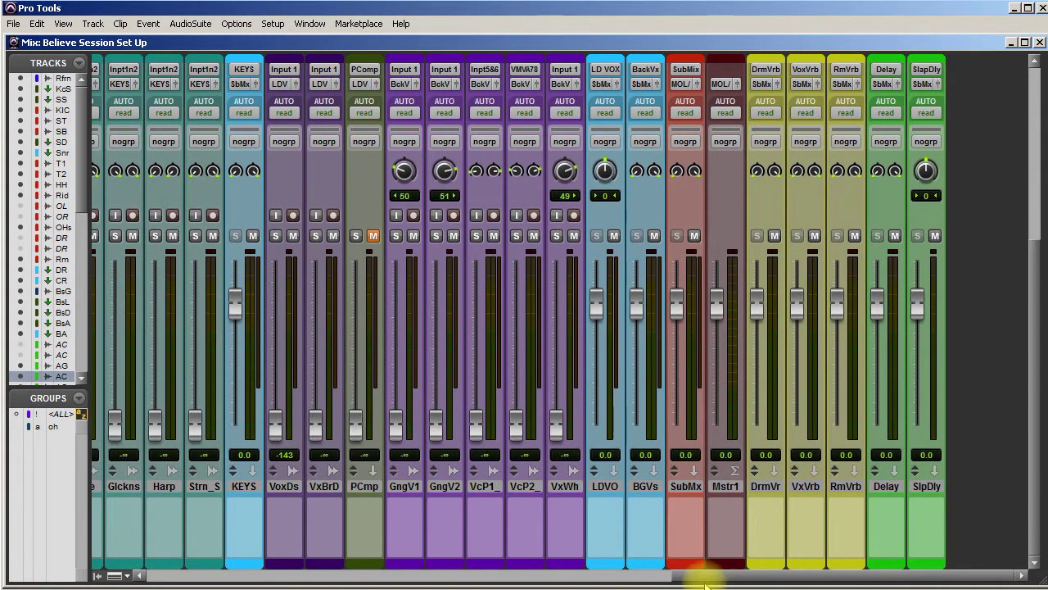
drag(721, 575, 635, 575)
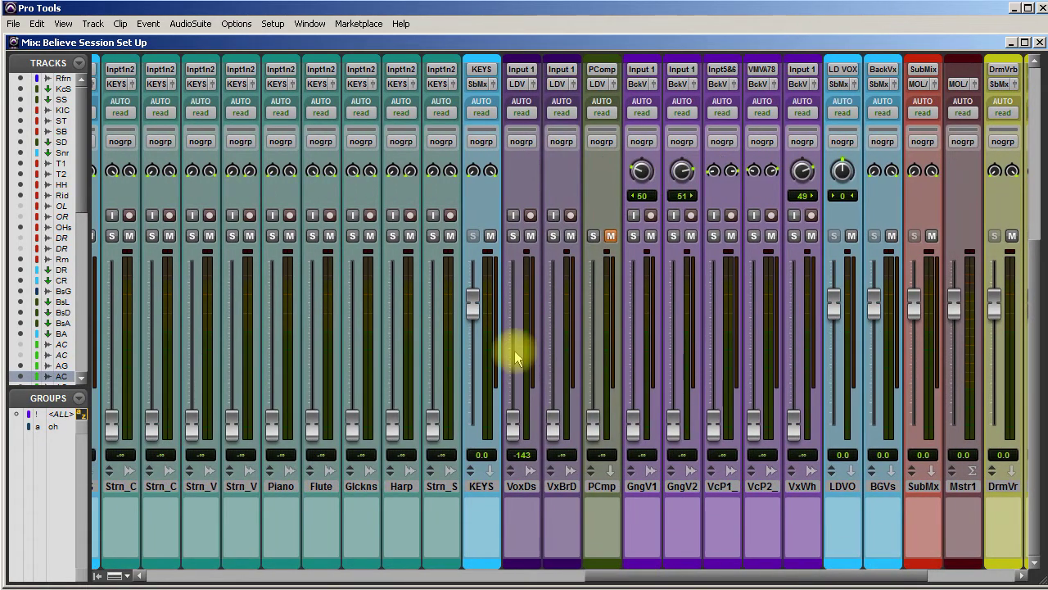
key(ctrl+equal)
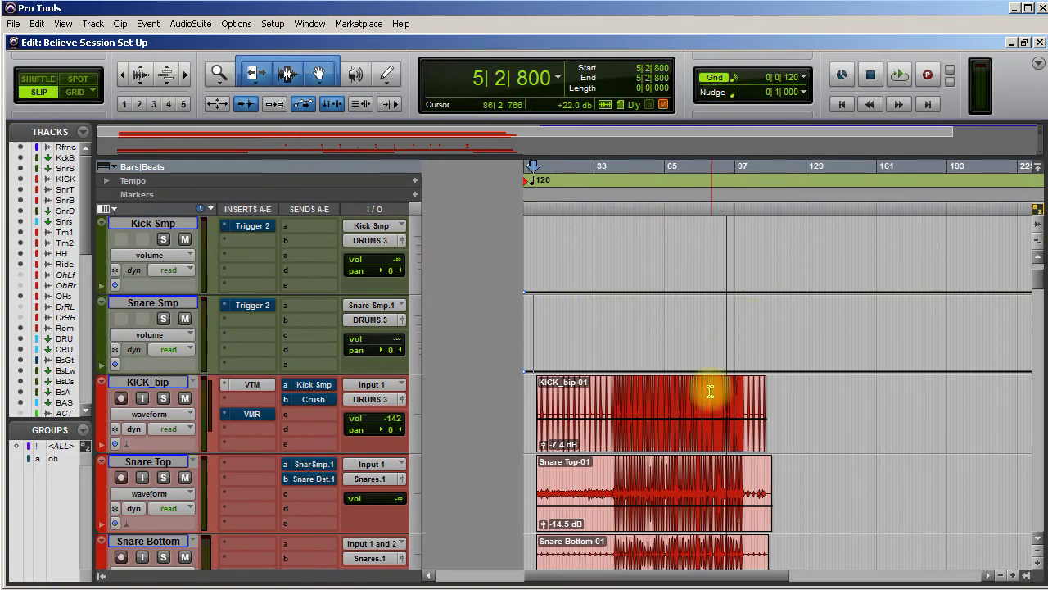
click(652, 381)
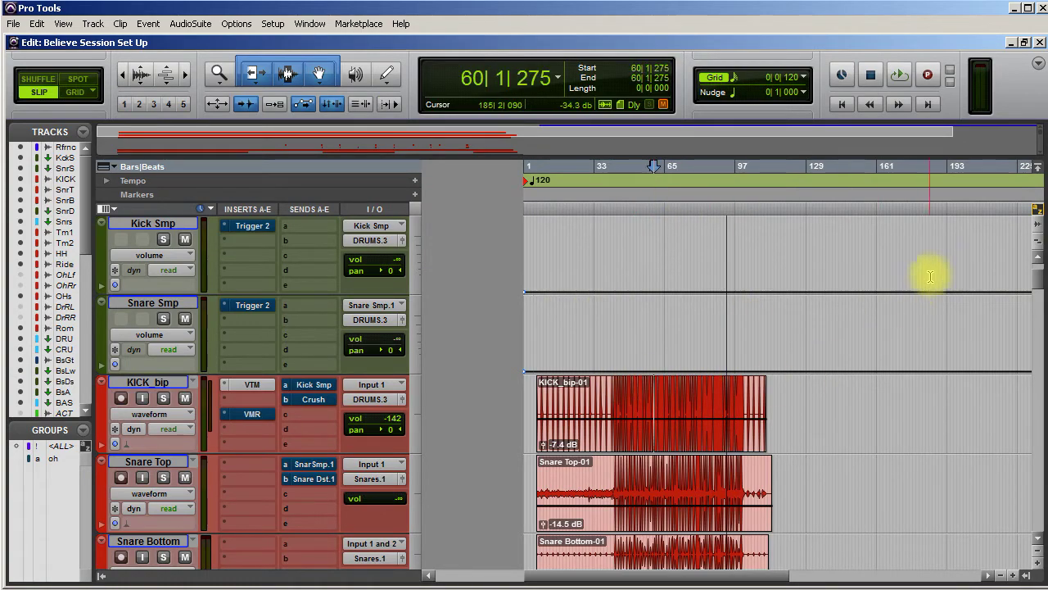
drag(1044, 284, 1038, 446)
click(628, 441)
drag(628, 441, 709, 435)
scroll(709, 435, up, 10)
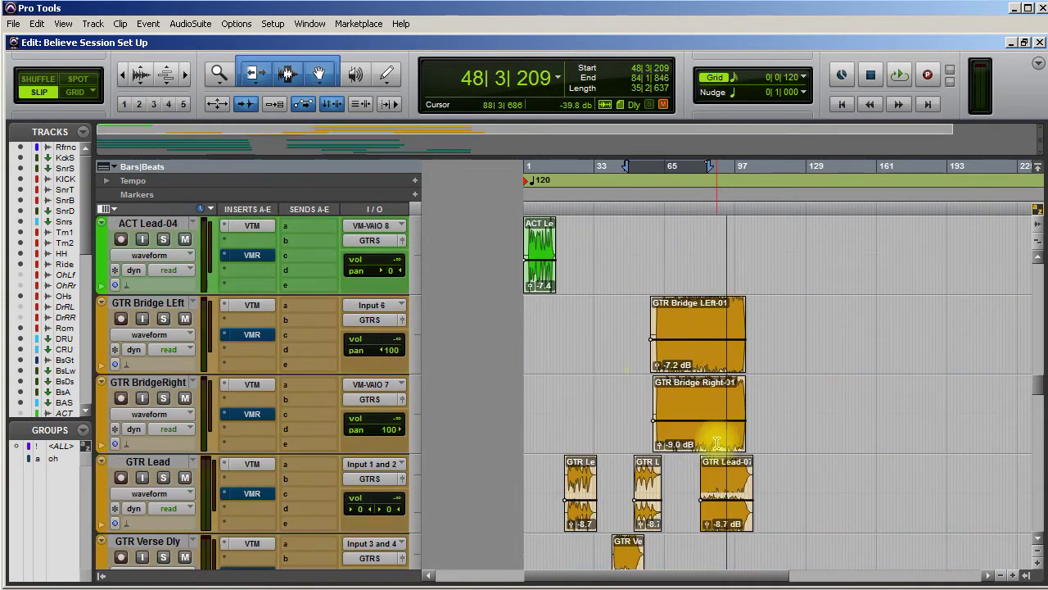
scroll(713, 443, up, 5)
scroll(719, 438, down, 3)
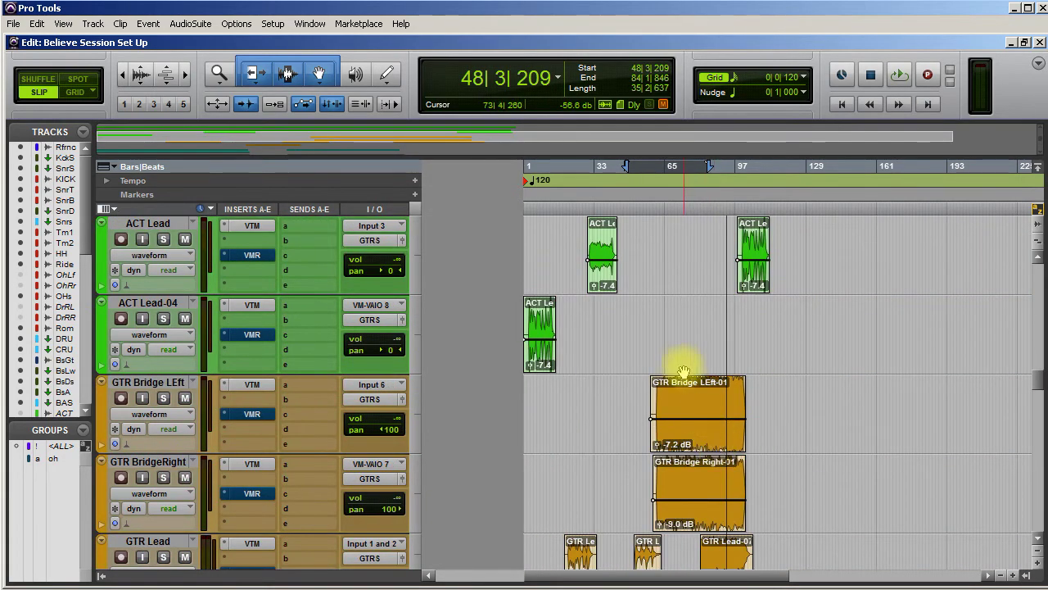
drag(652, 320, 746, 345)
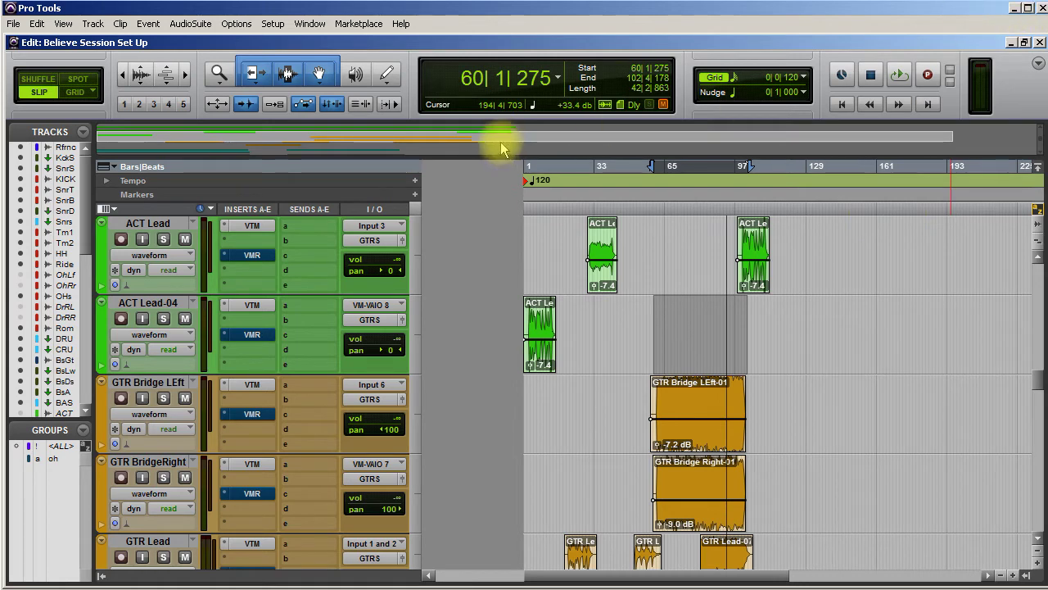
- Return to the Mix window and reset the VoxDs and VxBrD lead vocal faders to 0.0 dB
key(ctrl+equal)
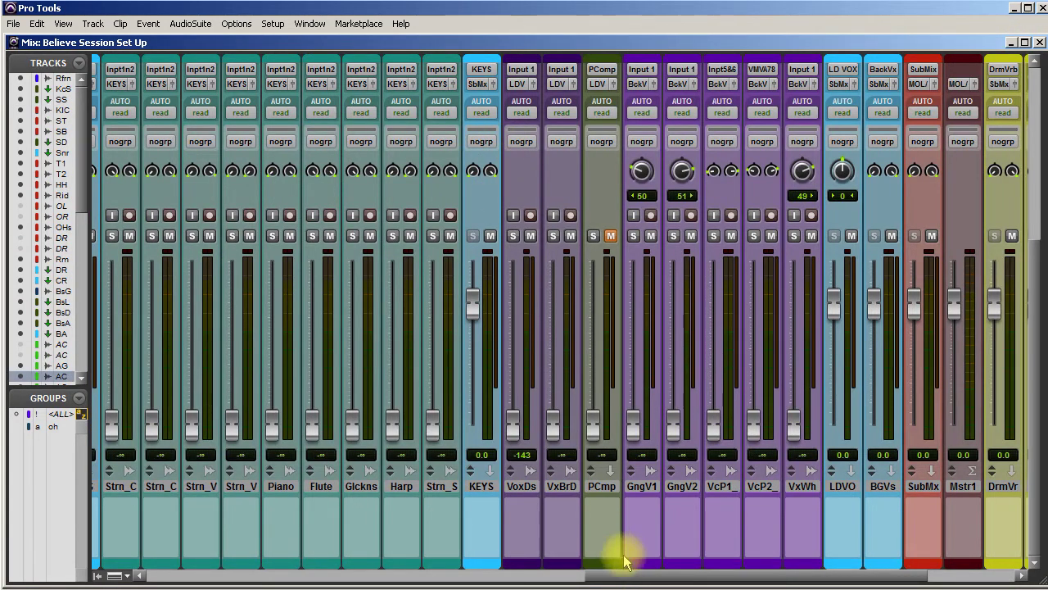
mouse_move(649, 579)
mouse_down()
mouse_move(597, 573)
mouse_move(643, 576)
mouse_up()
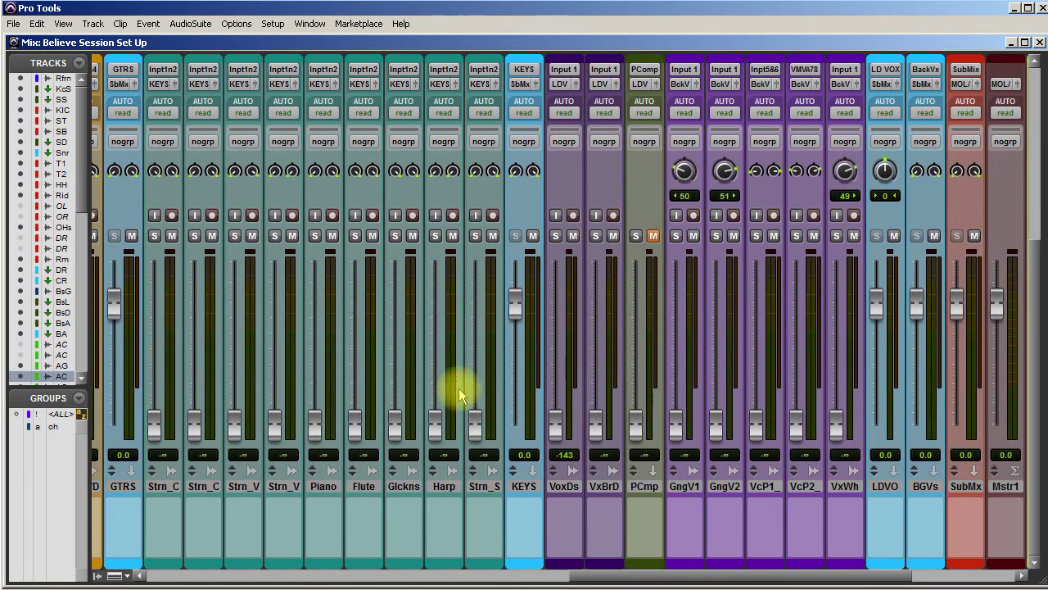
alt+click(554, 426)
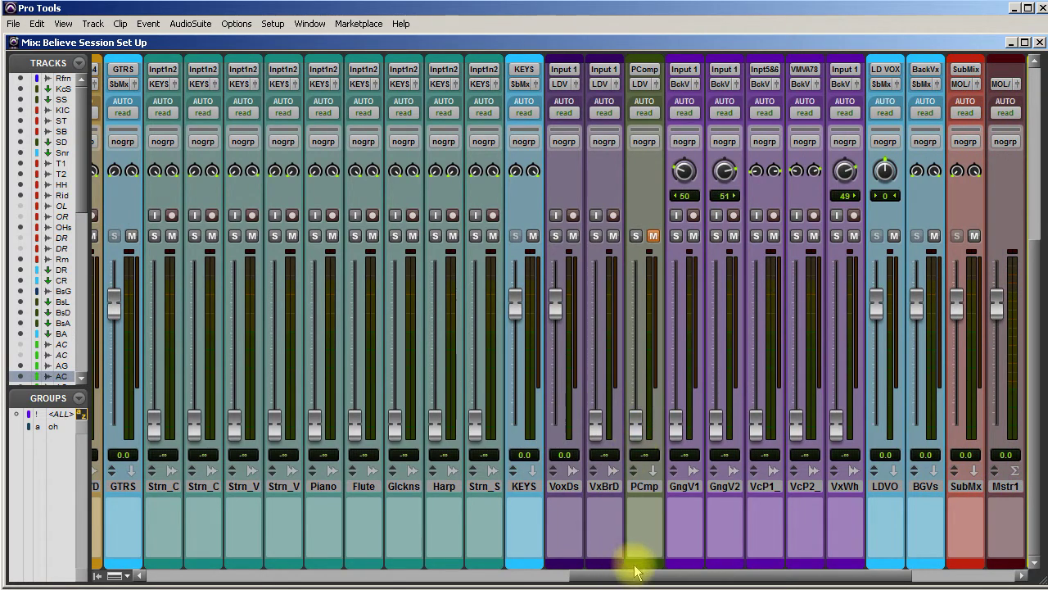
alt+click(595, 427)
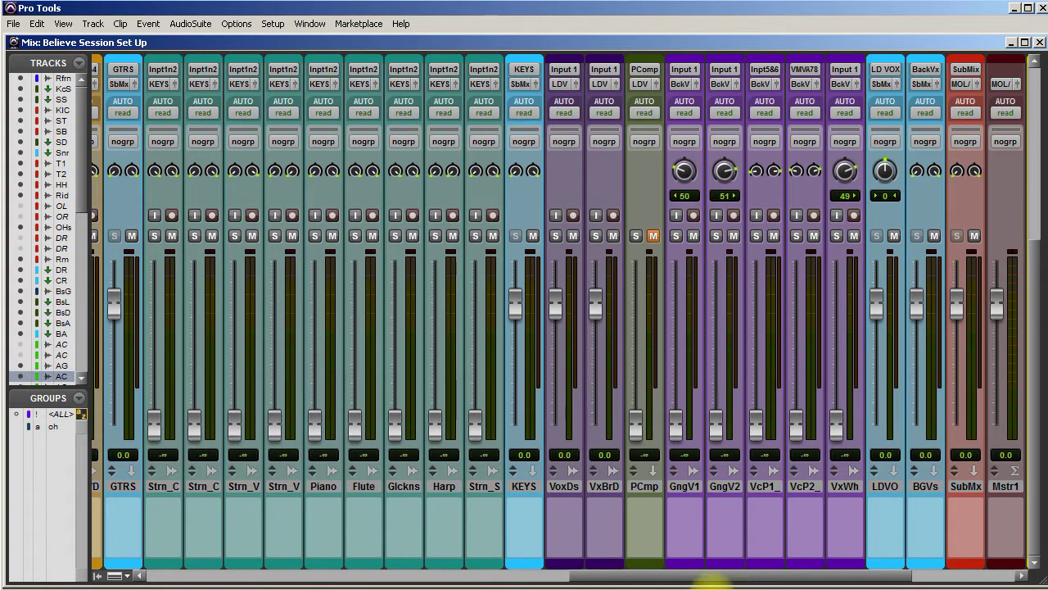
- Start playback and raise the OHs fader to about -0.4 dB and the Room fader to about -6.8 dB
drag(702, 575, 239, 543)
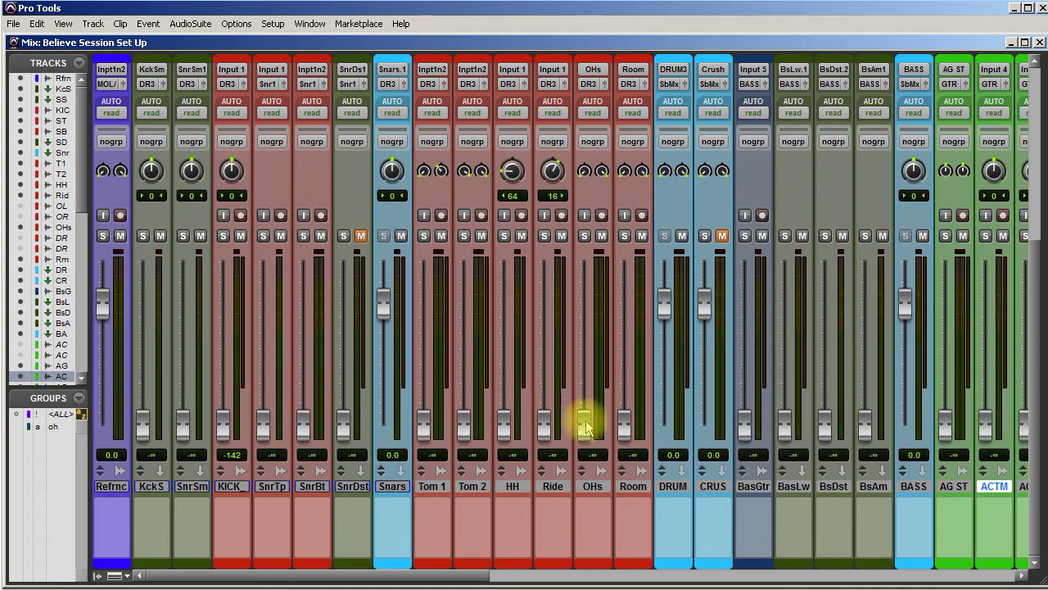
key(space)
drag(587, 426, 592, 305)
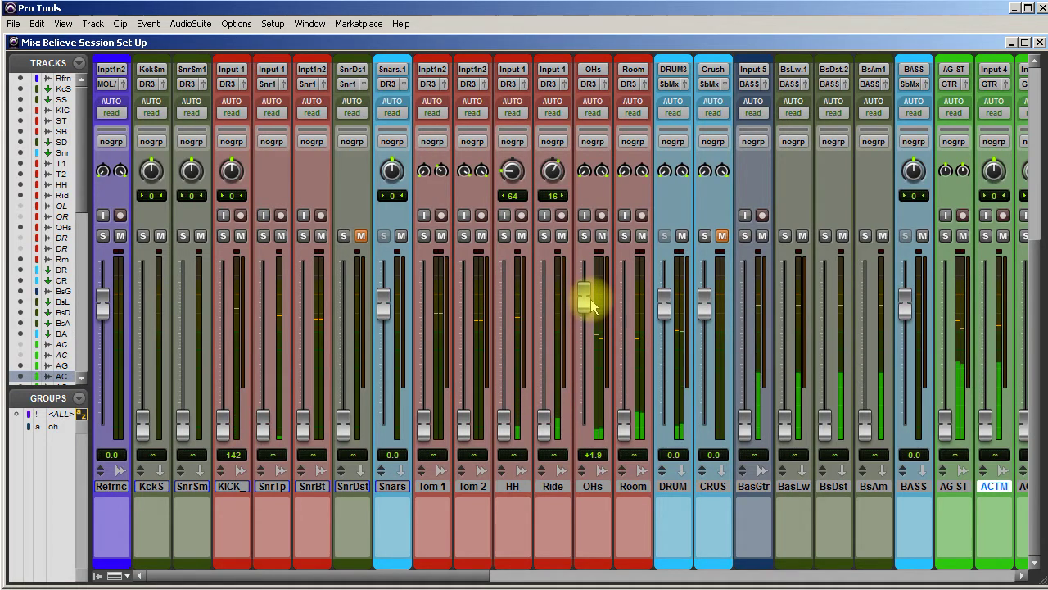
drag(591, 307, 591, 313)
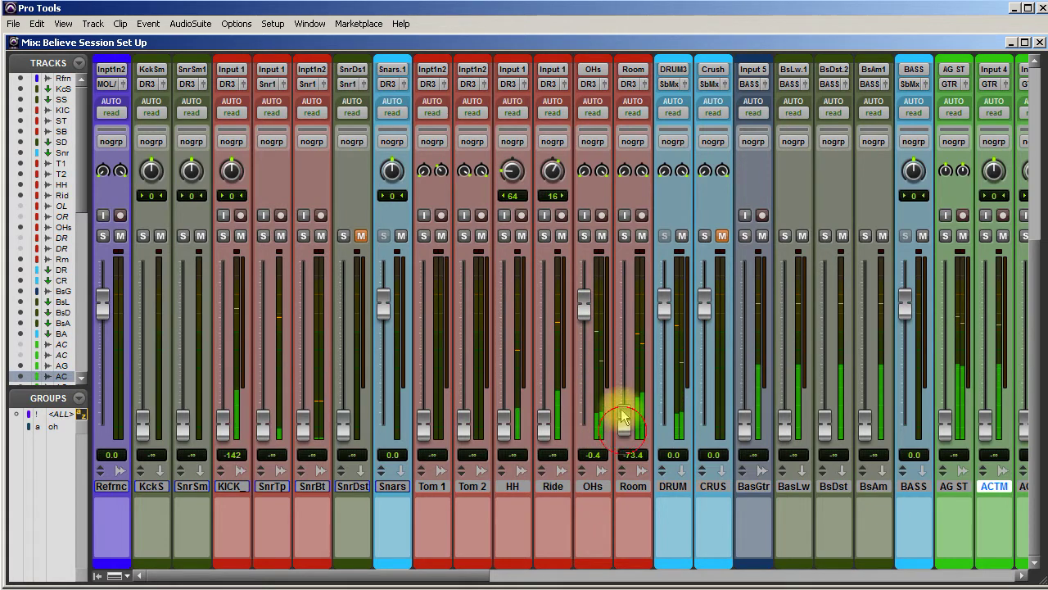
drag(622, 369, 624, 332)
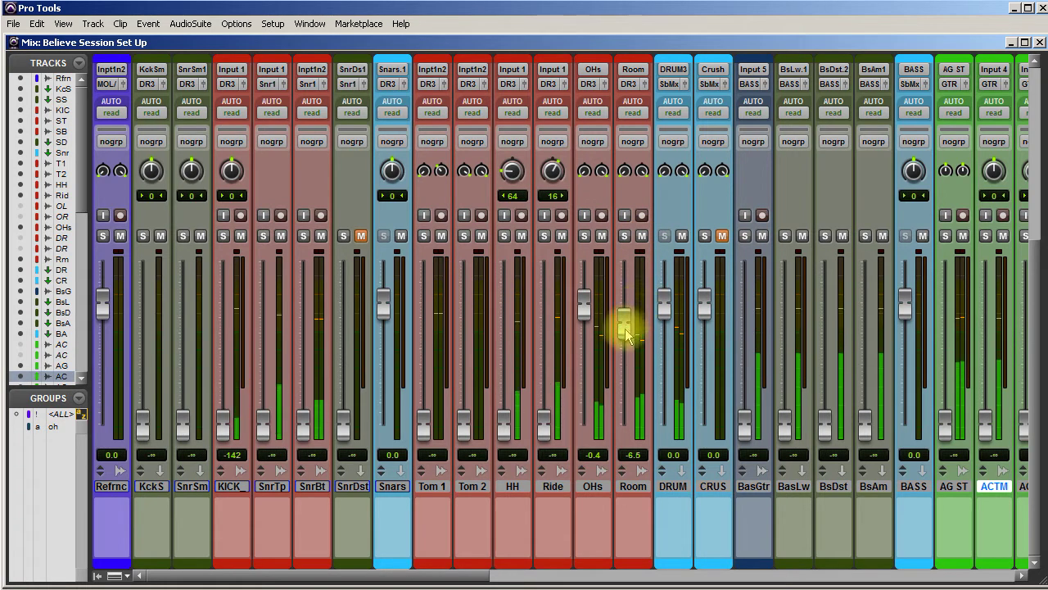
drag(624, 331, 625, 336)
- Raise the kick fader to about -0.9 dB, snare top to about -2.2 dB and snare bottom to about -4.3 dB
drag(223, 424, 235, 315)
drag(266, 426, 273, 318)
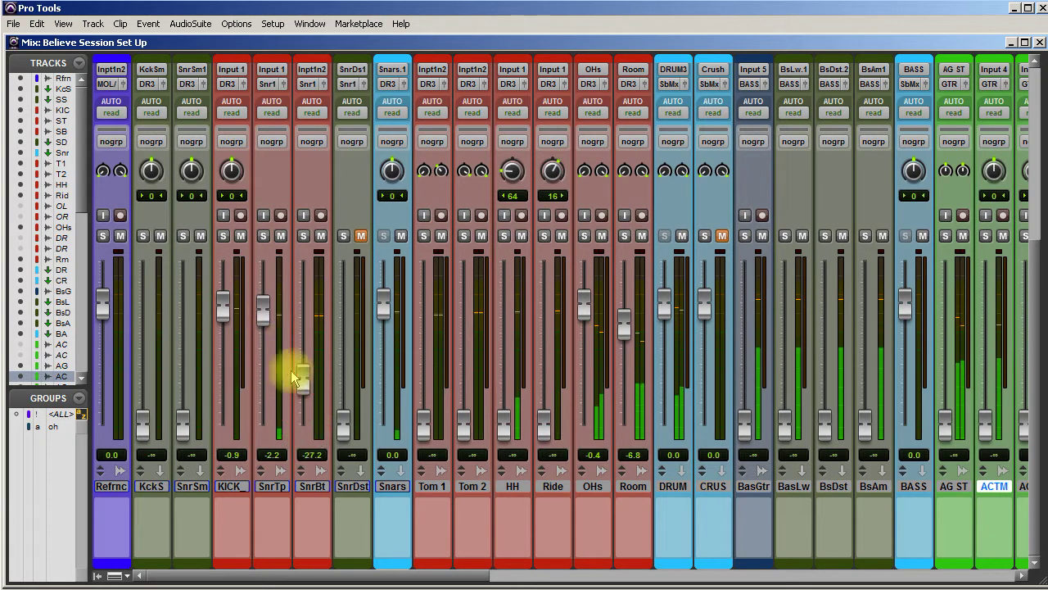
drag(299, 393, 291, 334)
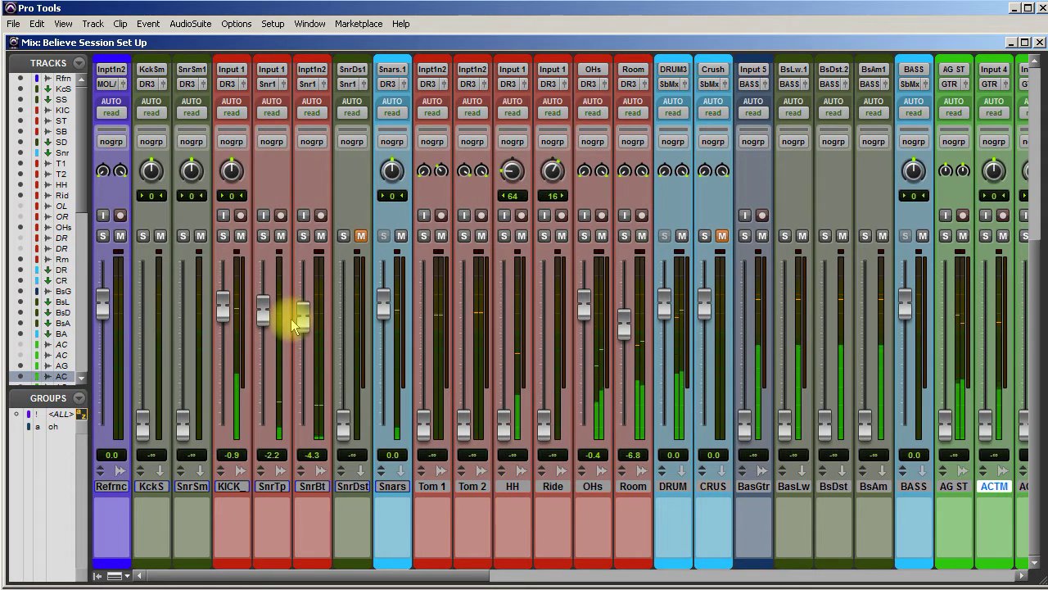
- Solo the snare top and bottom tracks, pull the snare bottom fader down, and bring it back to about -5.7 dB
click(263, 235)
click(303, 236)
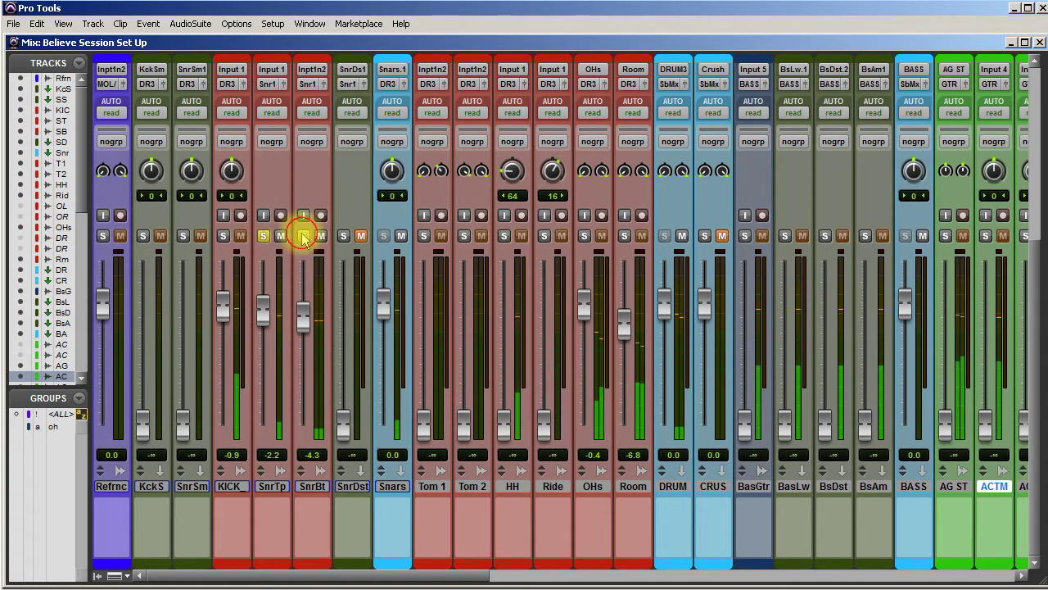
drag(316, 322, 317, 436)
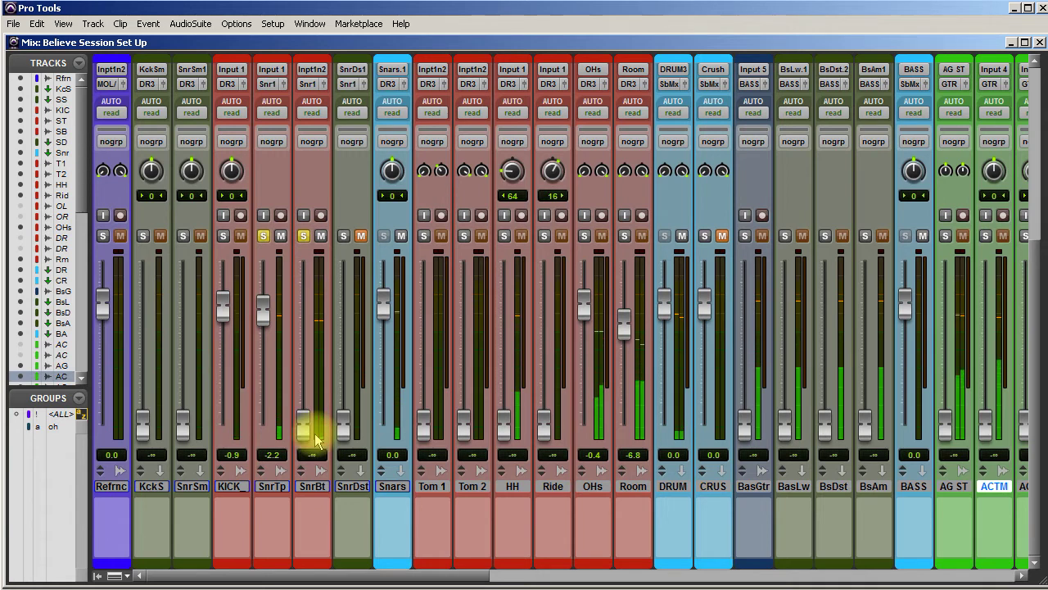
drag(315, 440, 297, 334)
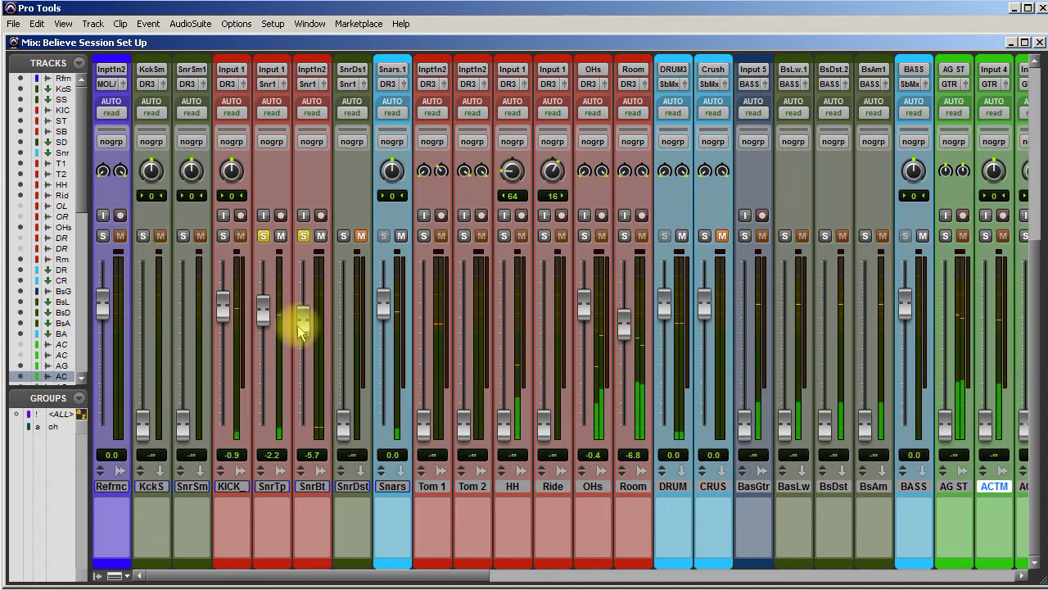
- Lower the snare bottom fader to about -8.1 dB and take the snare top and bottom tracks out of solo
mouse_move(299, 322)
mouse_down()
mouse_move(301, 315)
mouse_move(305, 331)
mouse_up()
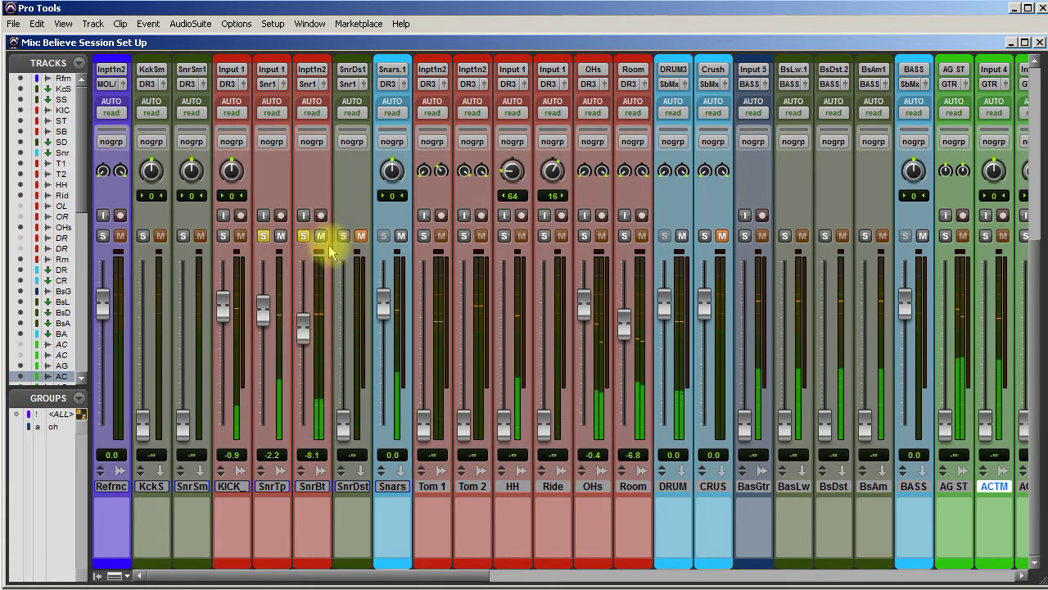
click(263, 235)
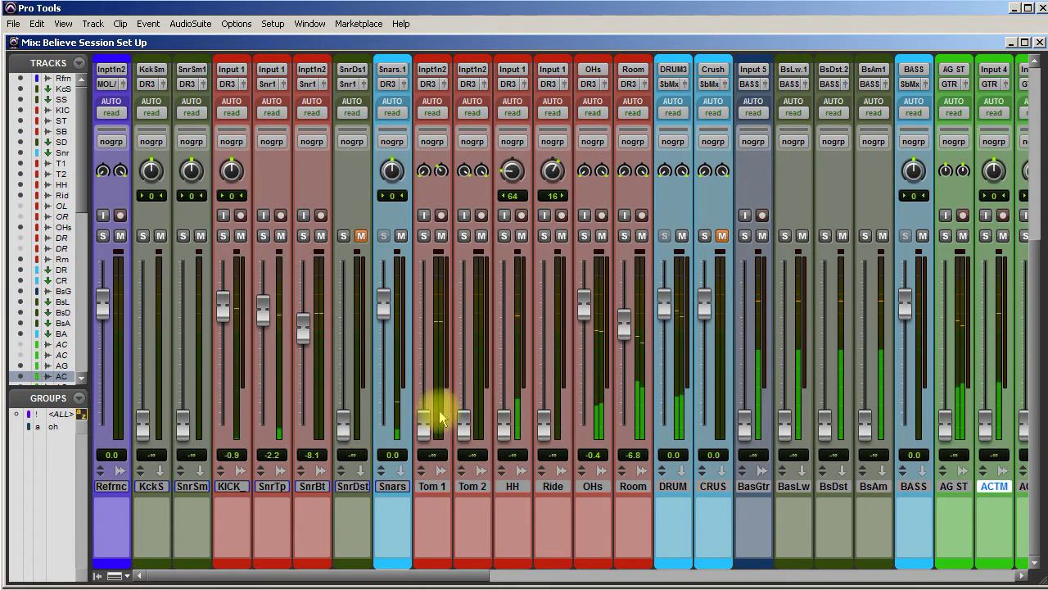
- Raise the Tom 1 fader to about -4.3 dB, Tom 2 to about -4.9 dB and Ride to about -11.0 dB
drag(423, 424, 424, 323)
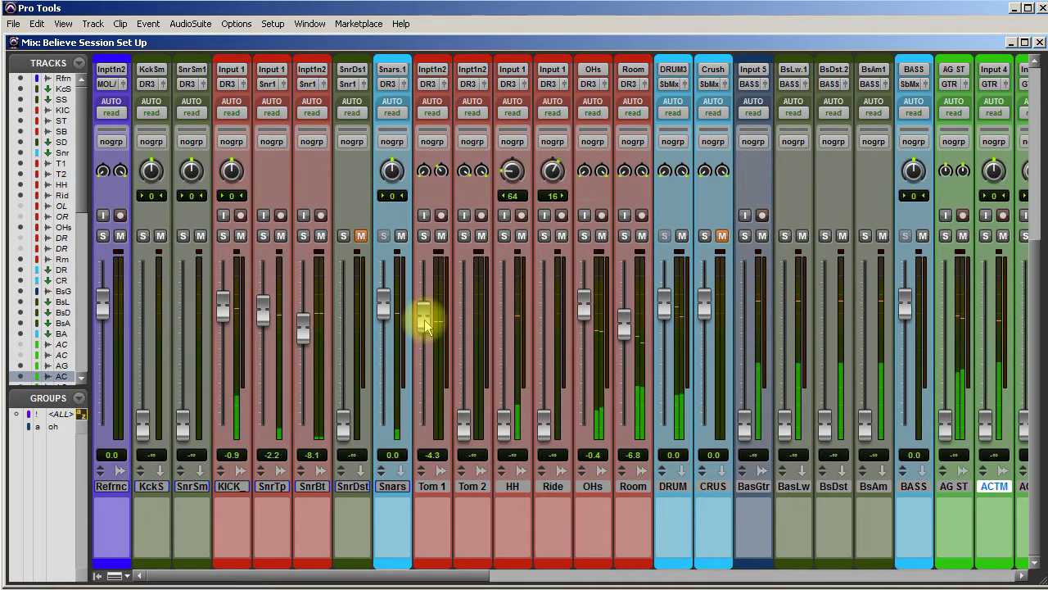
drag(463, 421, 451, 324)
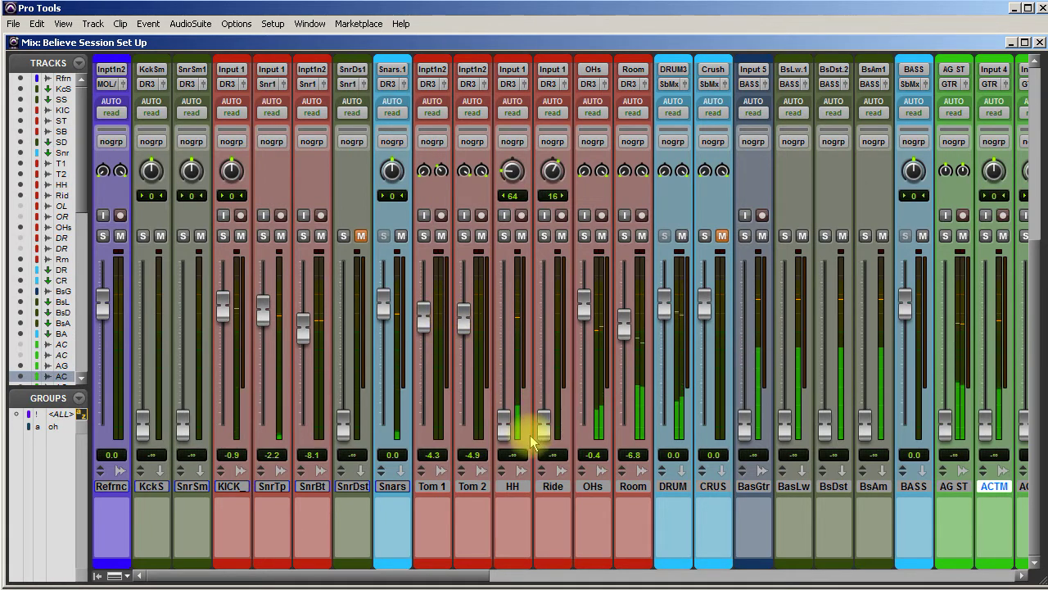
drag(540, 430, 526, 348)
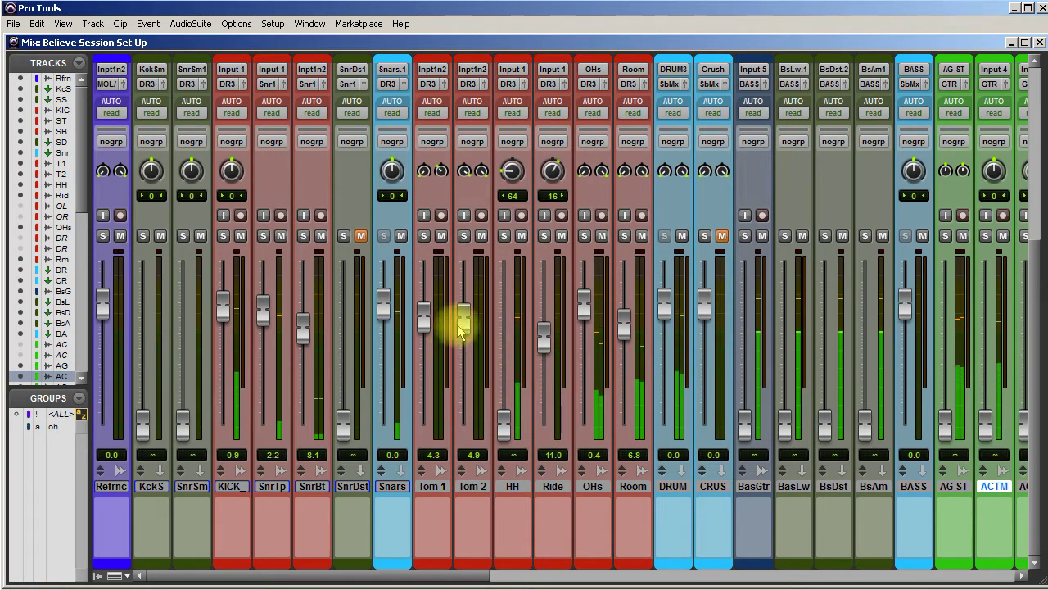
- Bring the tom faders up further, Tom 1 to about -1.4 dB and Tom 2 to about -3.0 dB
drag(460, 329, 452, 327)
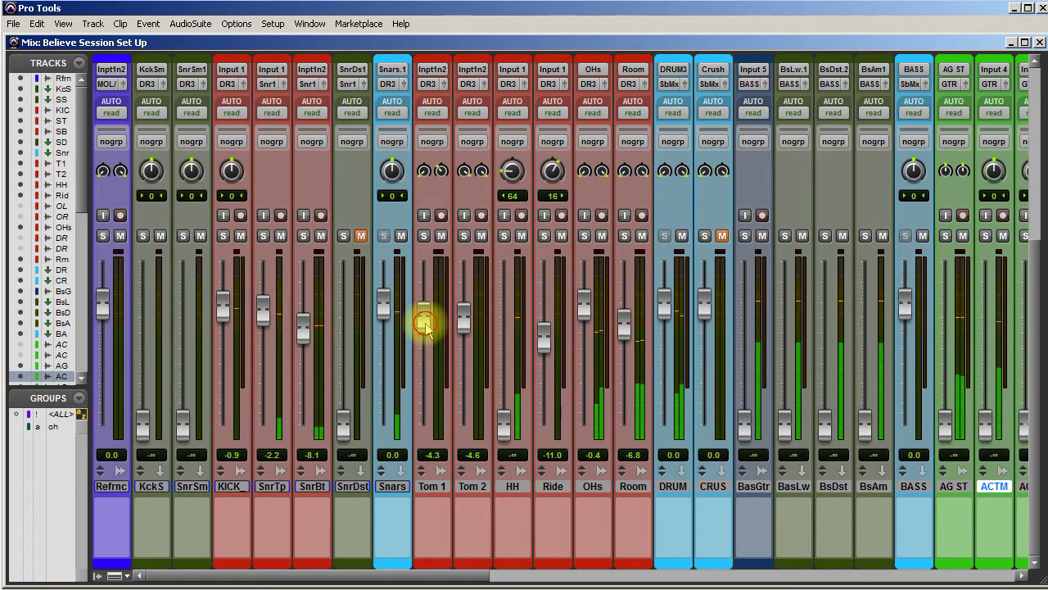
drag(426, 328, 429, 320)
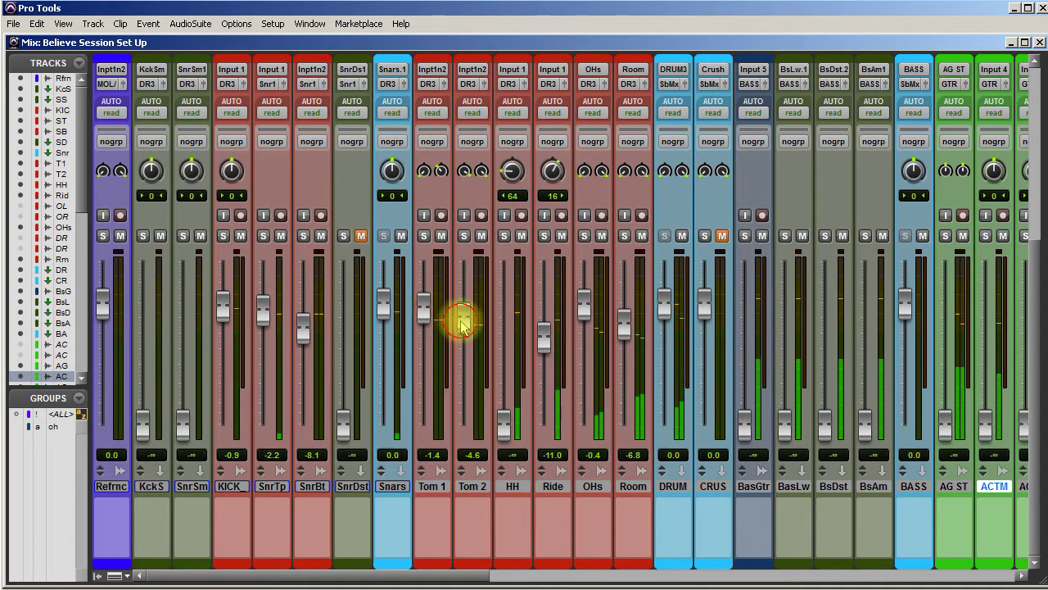
mouse_move(463, 320)
mouse_down()
mouse_move(442, 309)
mouse_move(465, 307)
mouse_up()
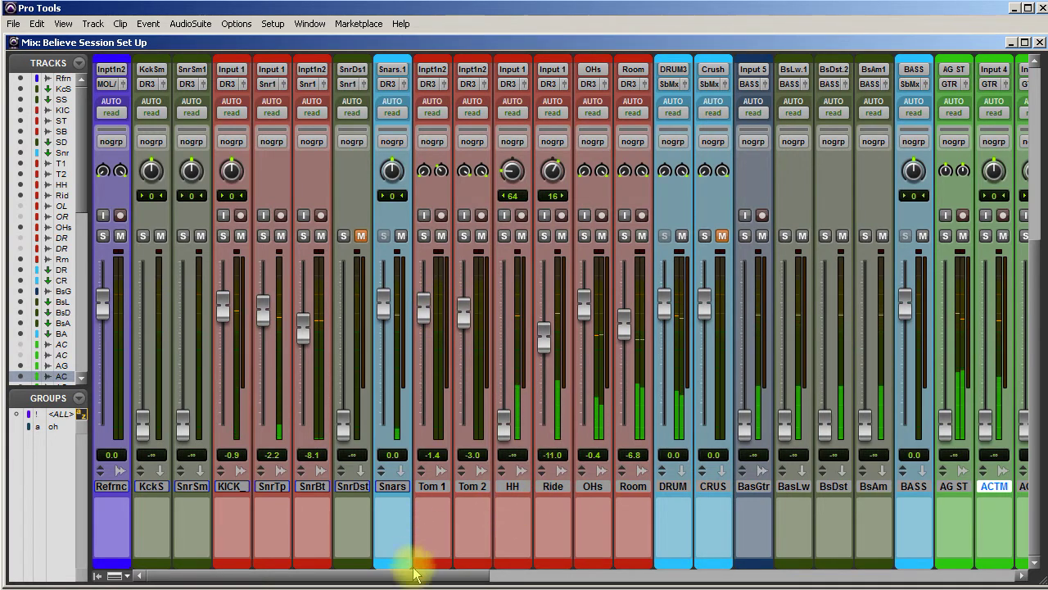
- Raise the bass guitar fader to about -5.4 dB, the ride to about -9.1 dB and the hi-hat to about -16.1 dB
drag(428, 573, 551, 570)
drag(413, 422, 417, 325)
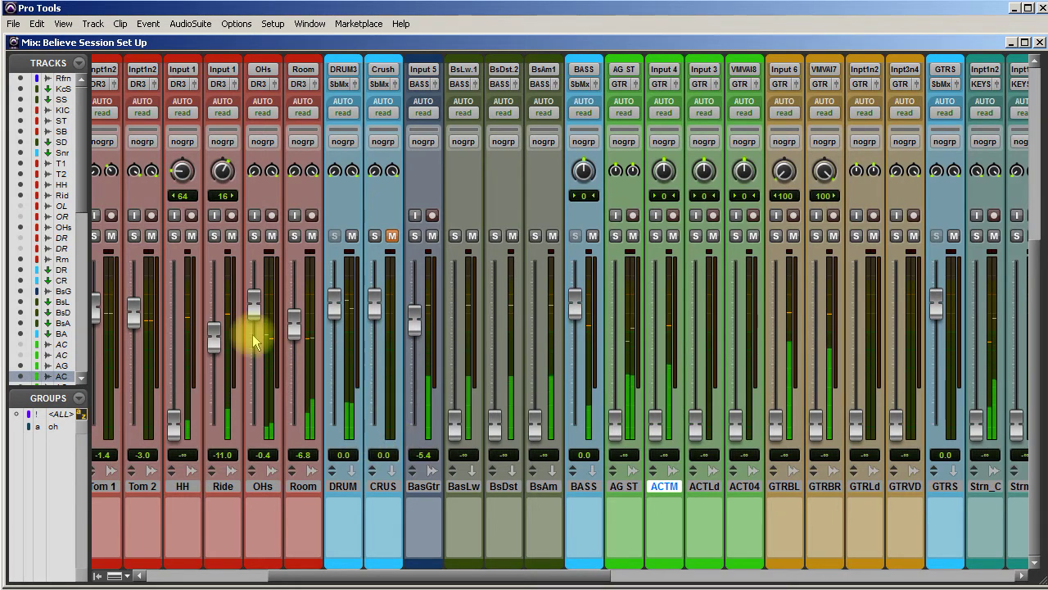
mouse_move(217, 340)
mouse_down()
mouse_move(214, 290)
mouse_move(229, 458)
mouse_move(227, 330)
mouse_up()
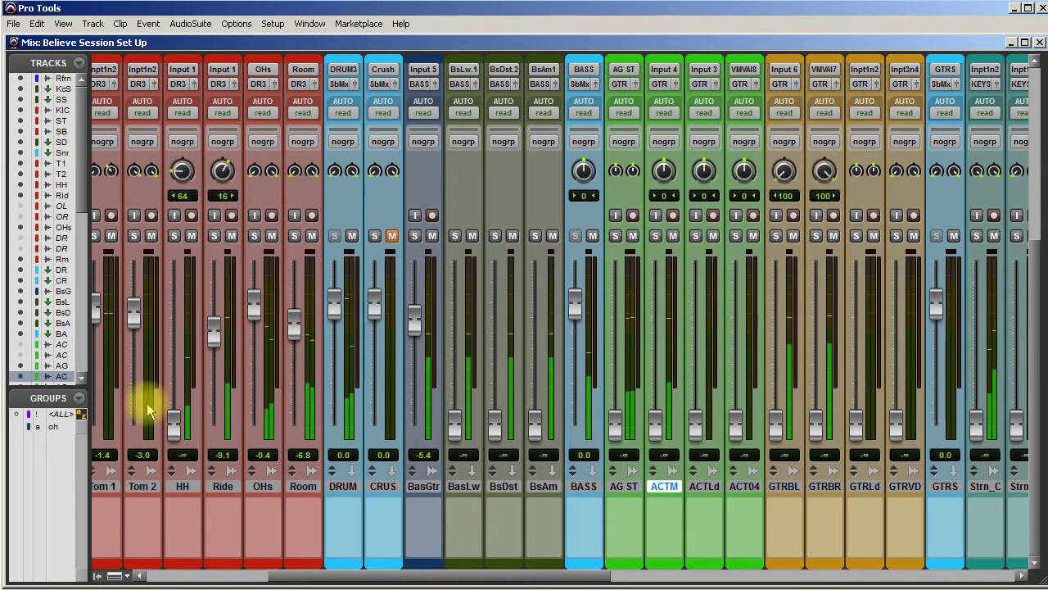
drag(171, 422, 174, 364)
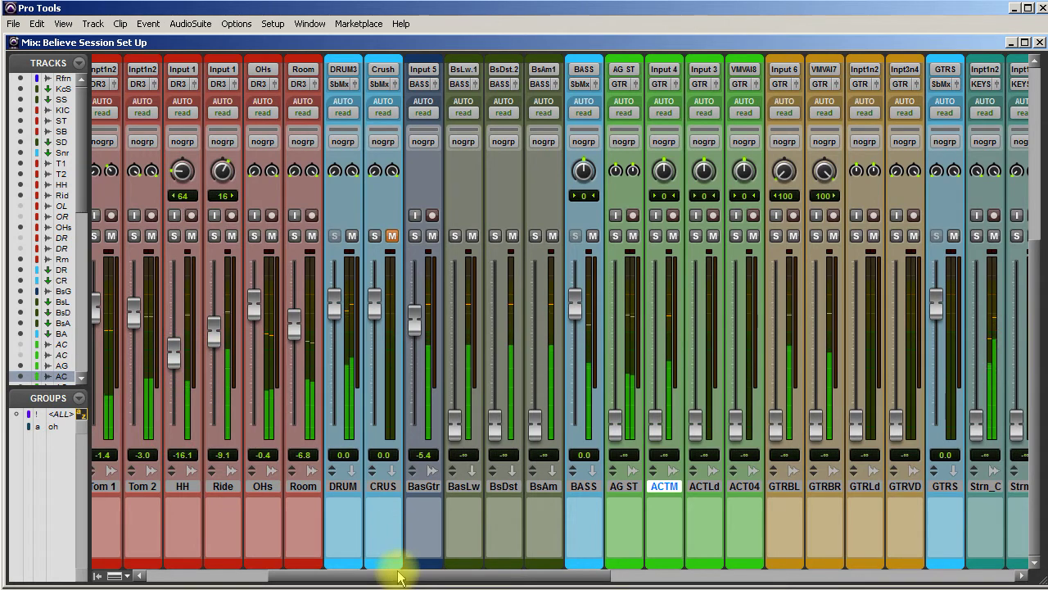
- Return to the tom tracks and raise the Tom 2 fader to about -0.9 dB
drag(401, 578, 311, 438)
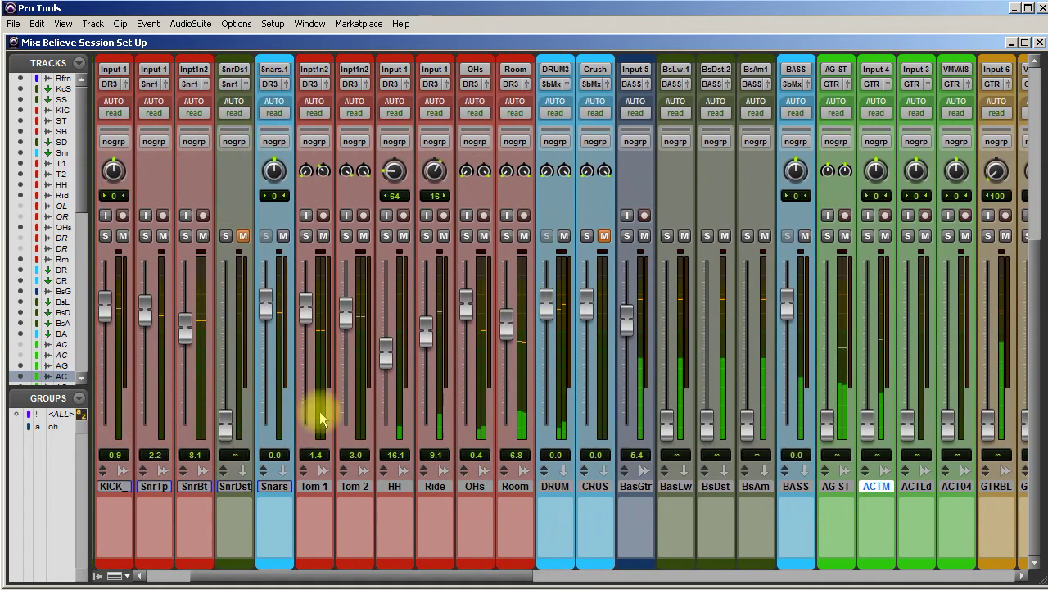
mouse_move(311, 310)
mouse_down()
mouse_move(349, 308)
mouse_move(310, 314)
mouse_up()
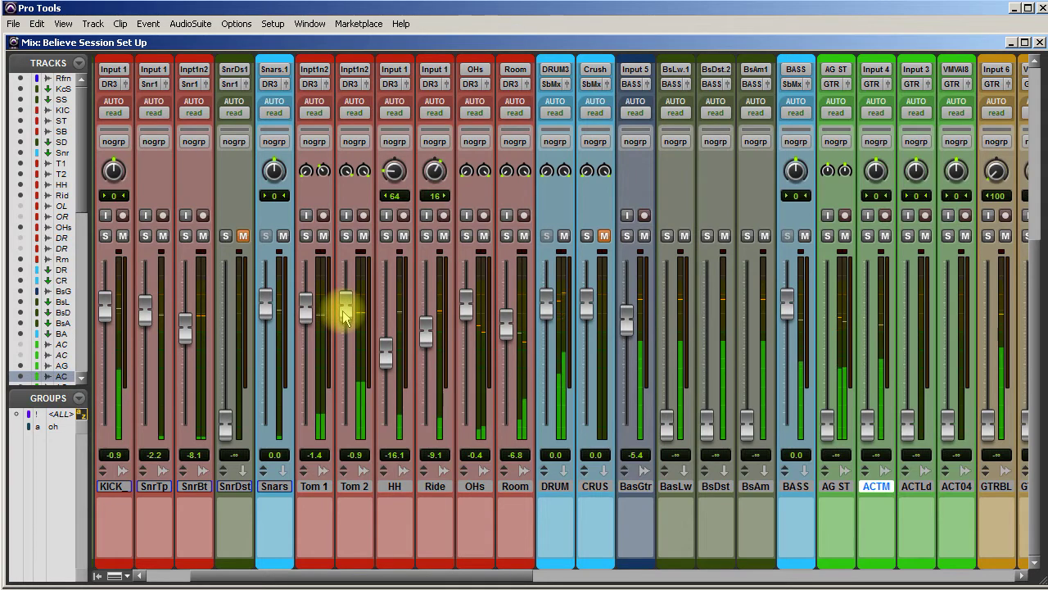
- Solo the AG ST and ACTM acoustic guitar tracks and balance their faders at about -5.2 dB and -4.1 dB
drag(480, 574, 610, 577)
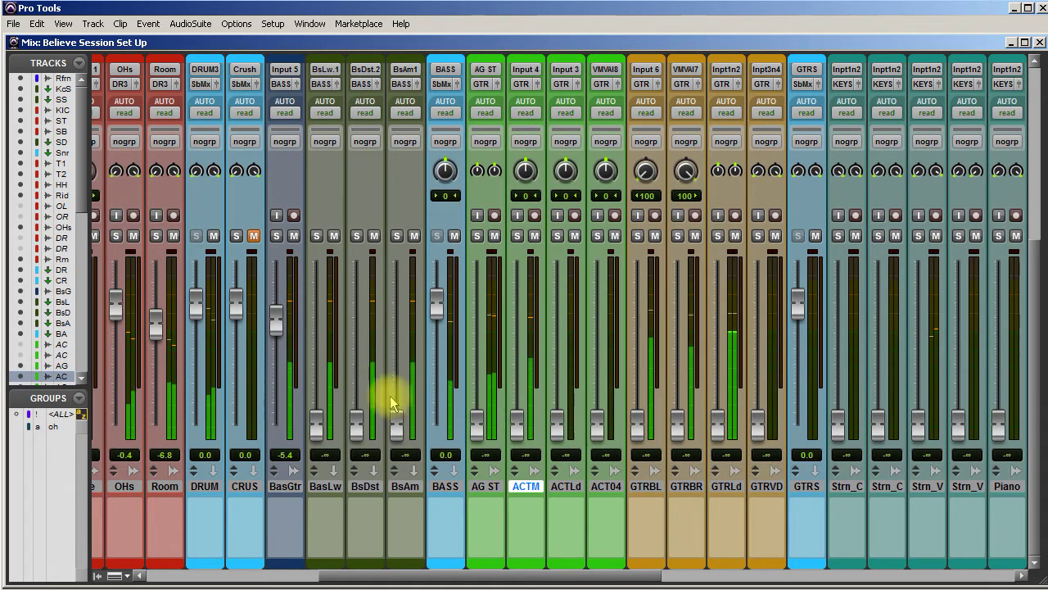
drag(476, 419, 478, 313)
click(478, 236)
click(517, 236)
drag(518, 420, 476, 330)
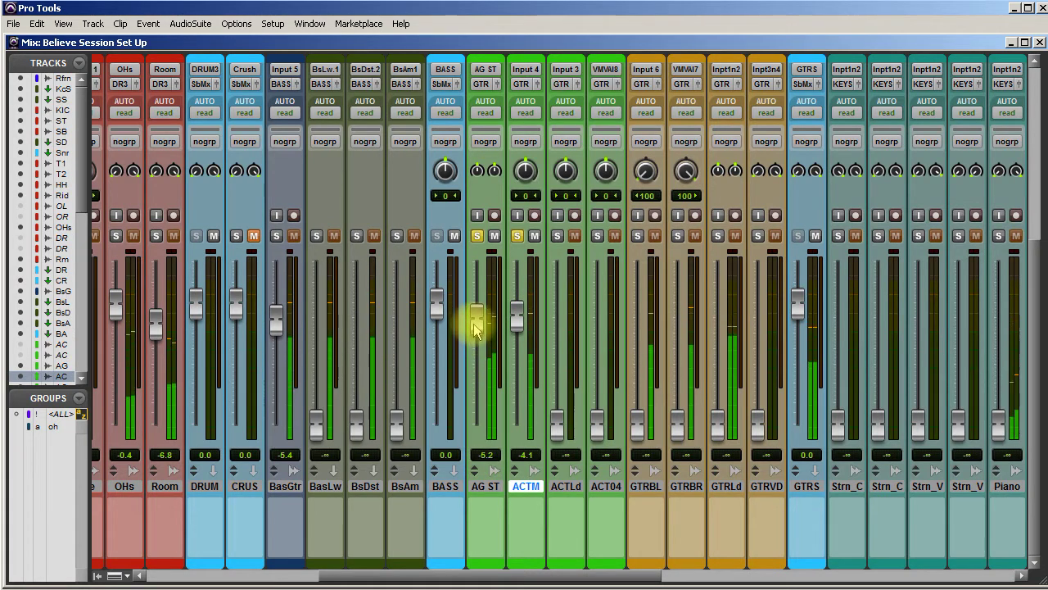
click(516, 237)
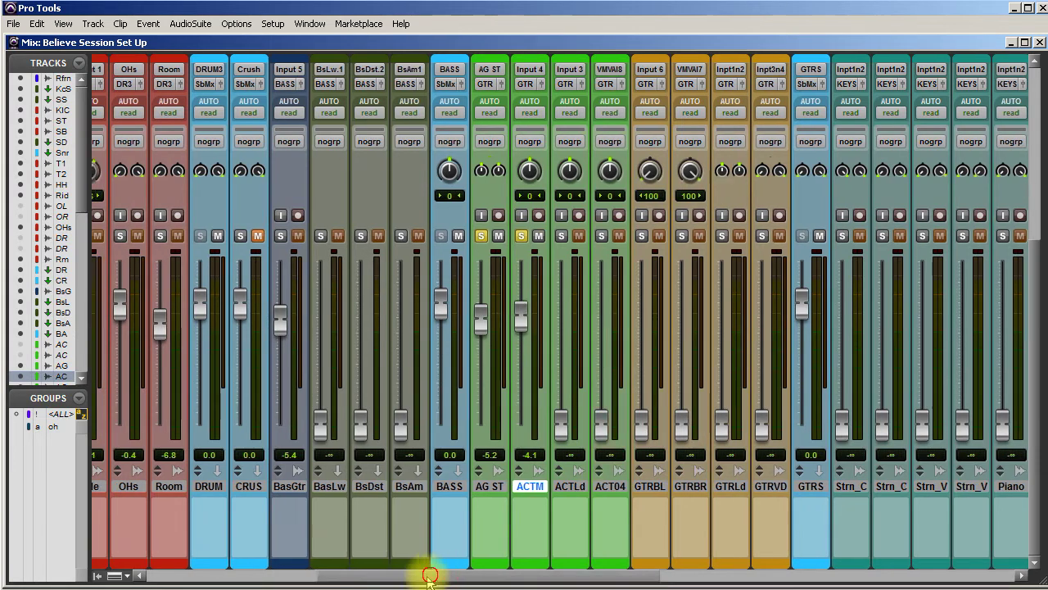
drag(428, 574, 258, 574)
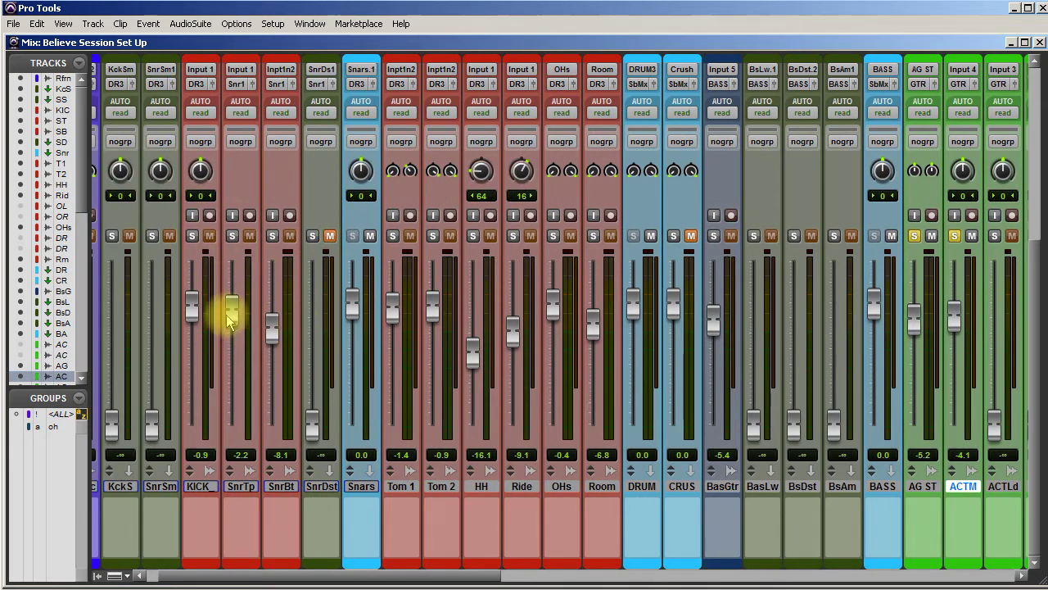
drag(402, 578, 557, 580)
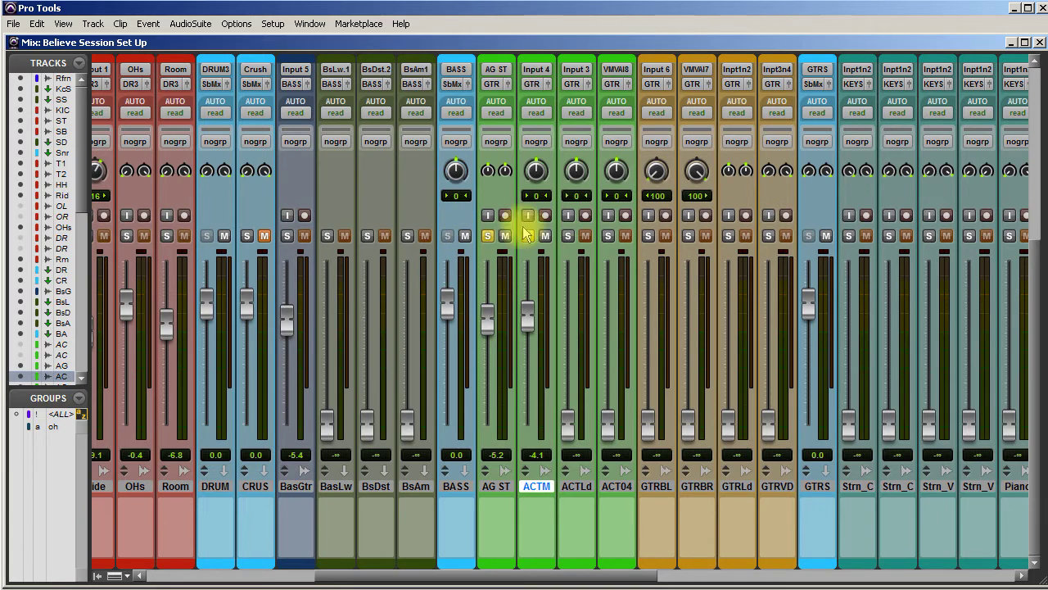
click(496, 487)
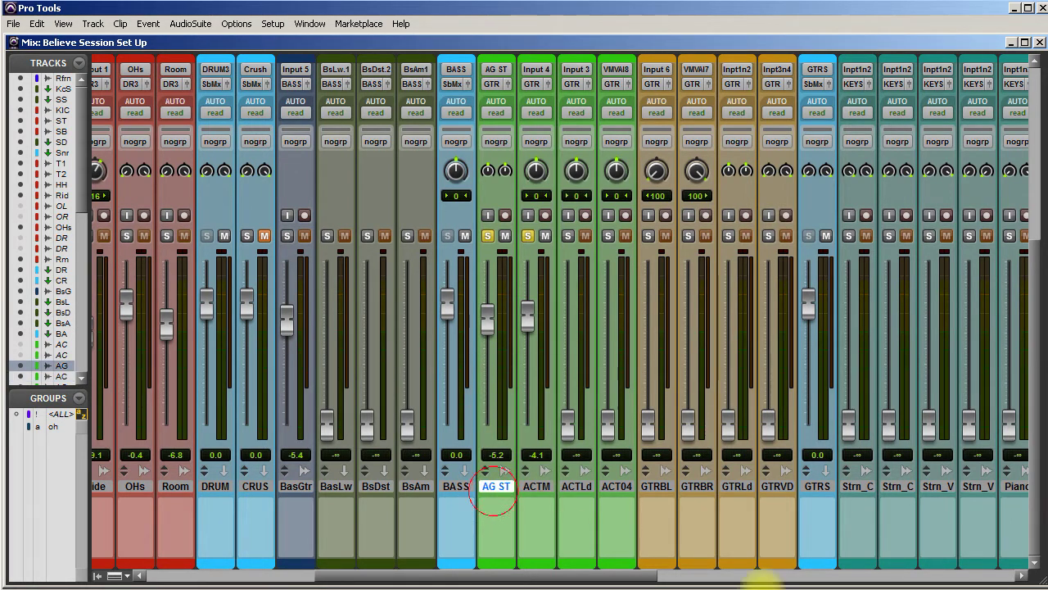
click(536, 486)
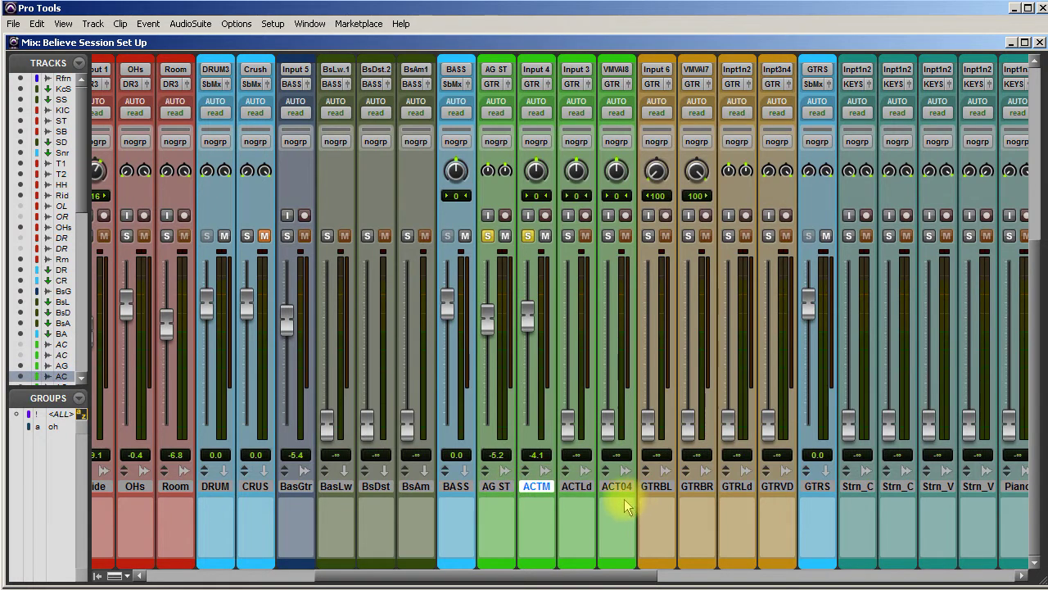
right_click(543, 484)
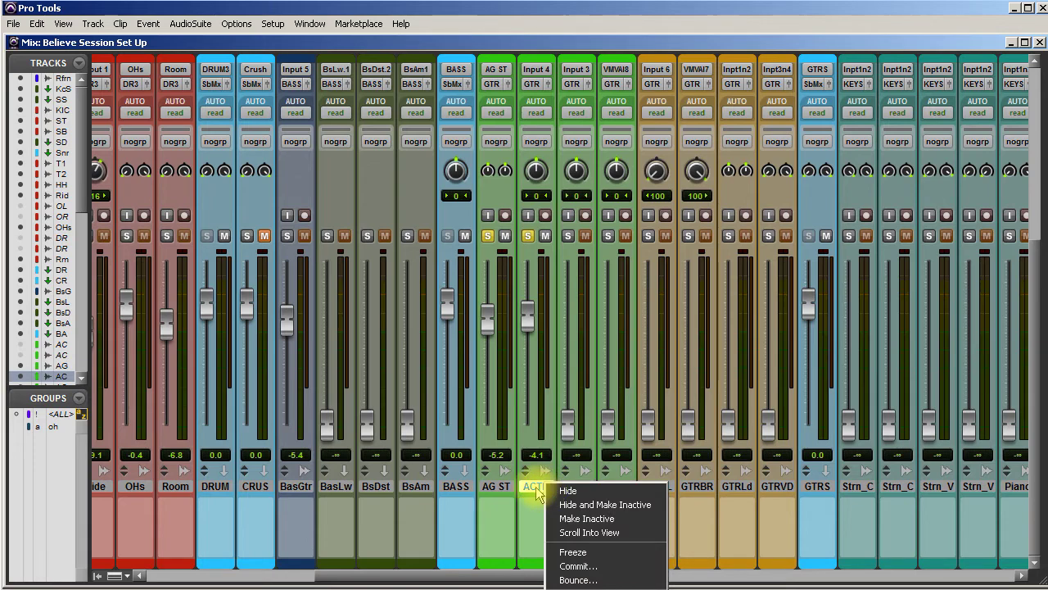
click(538, 490)
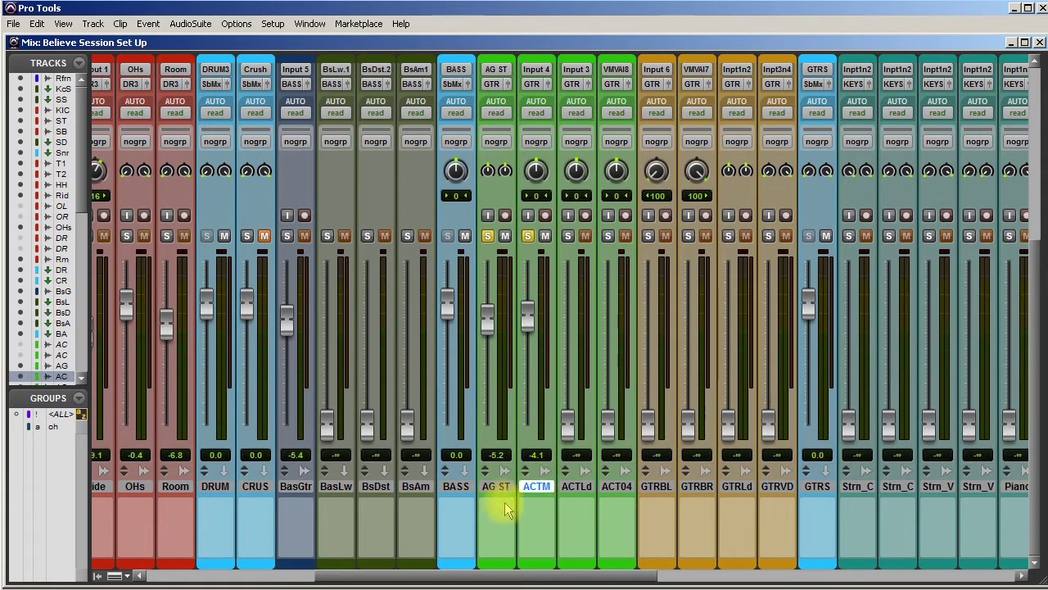
- Insert a mono EQ3 1-Band in the empty second slot of the ACTM track, invert its input polarity and close the plug-in window
scroll(524, 496, up, 3)
scroll(547, 410, down, 3)
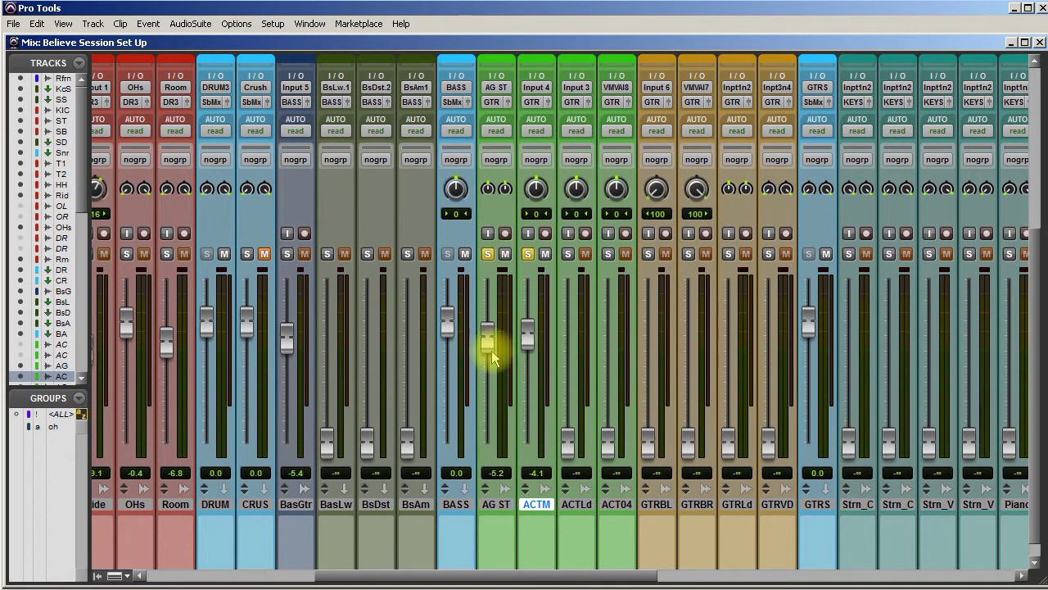
scroll(535, 491, up, 5)
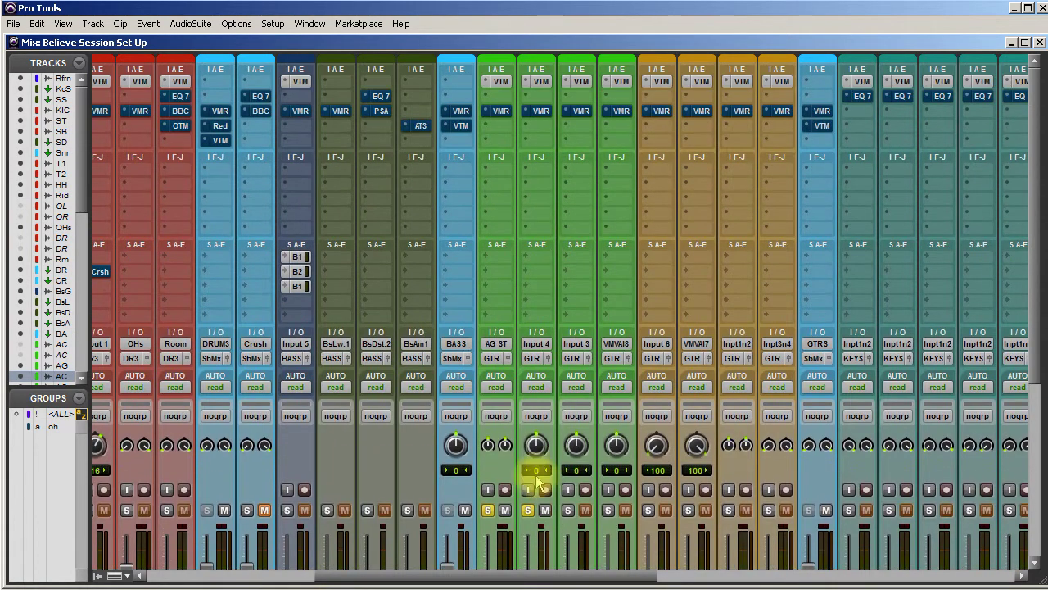
click(538, 95)
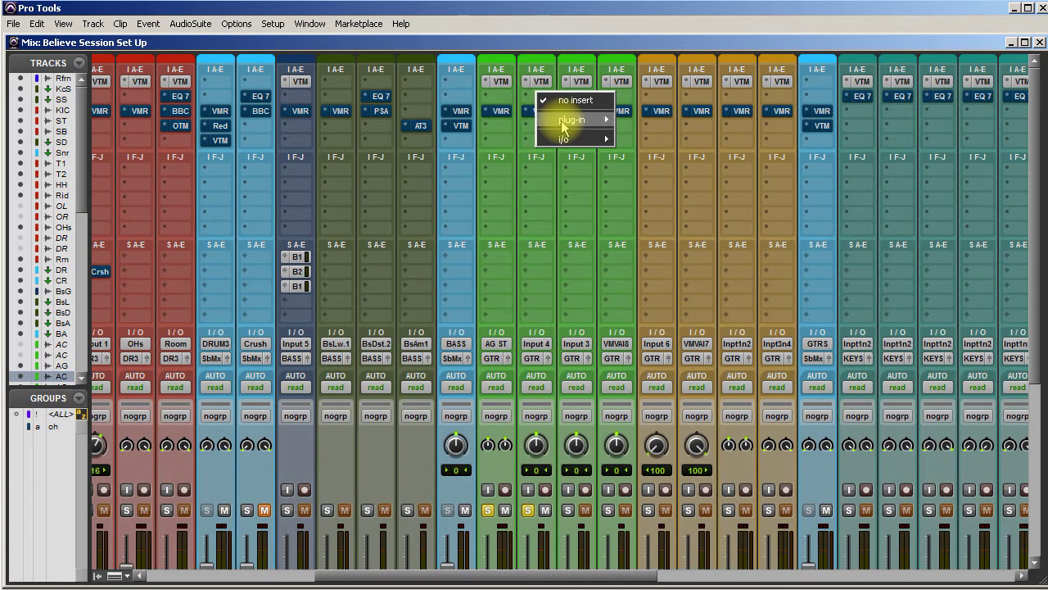
mouse_move(572, 120)
mouse_move(679, 121)
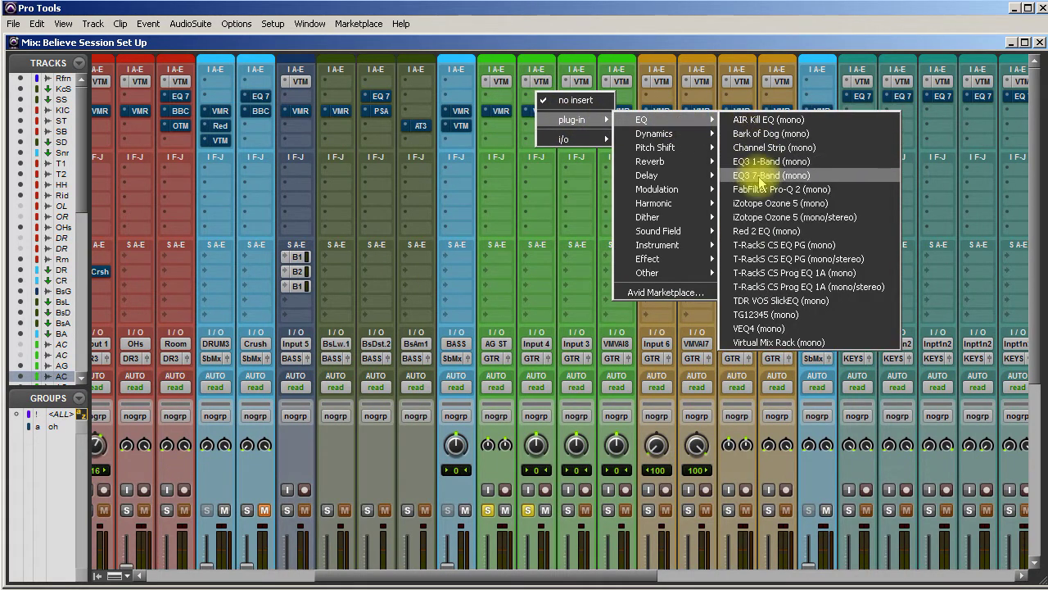
click(747, 161)
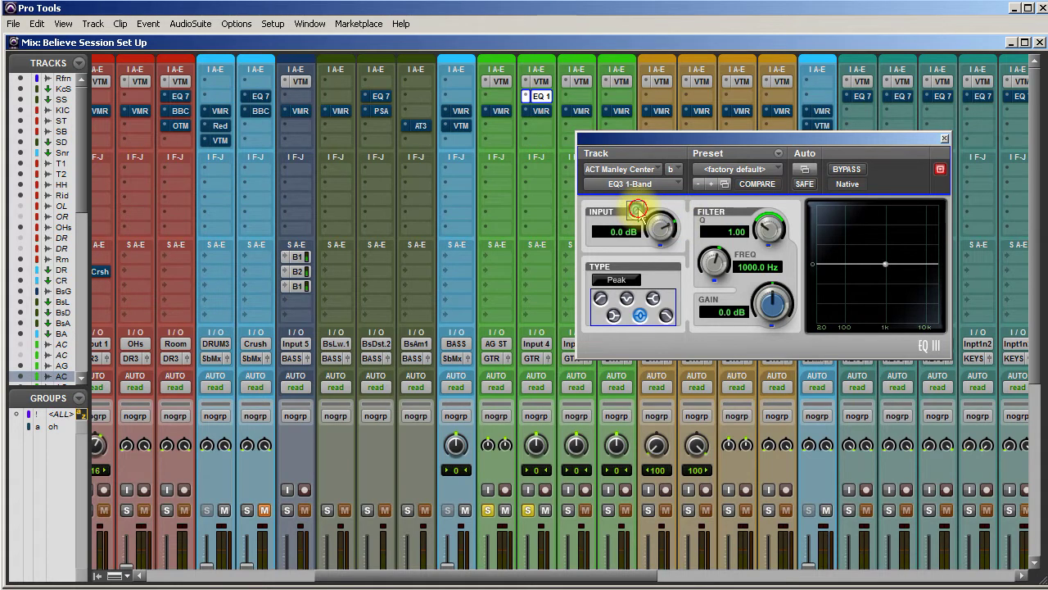
click(637, 212)
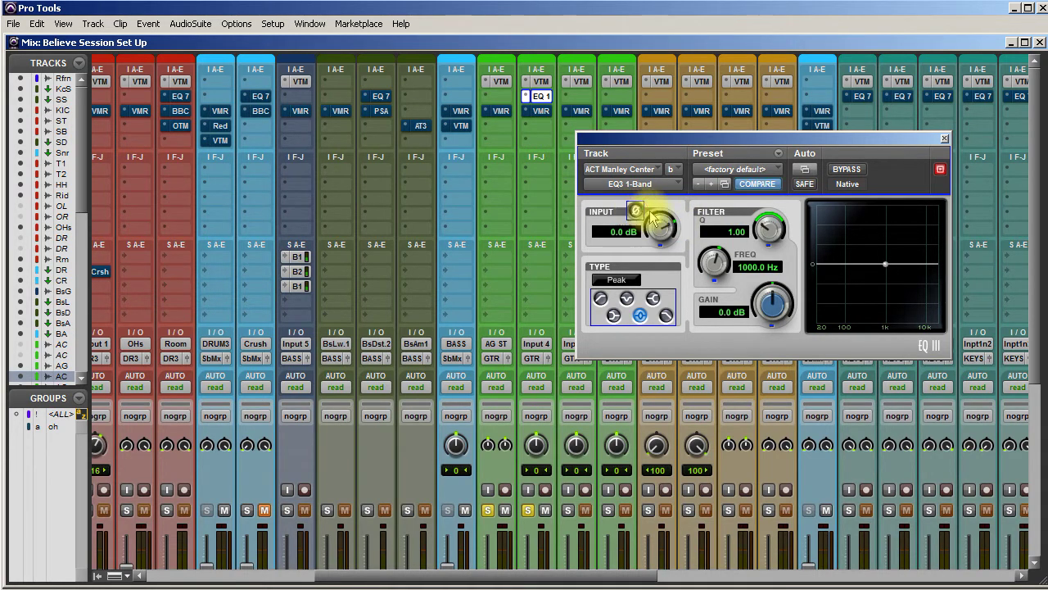
click(944, 139)
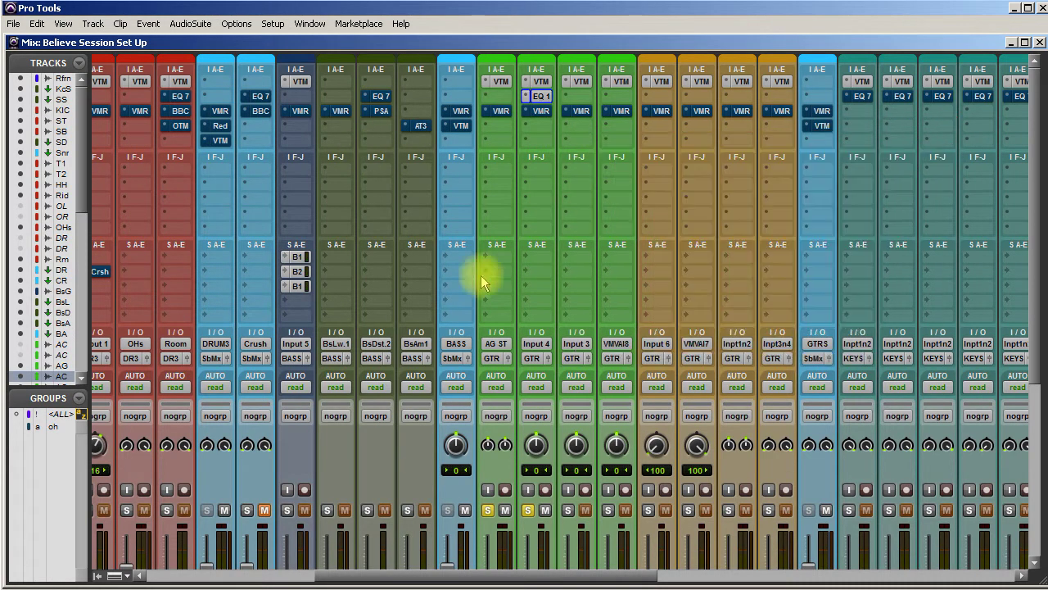
click(529, 98)
click(530, 99)
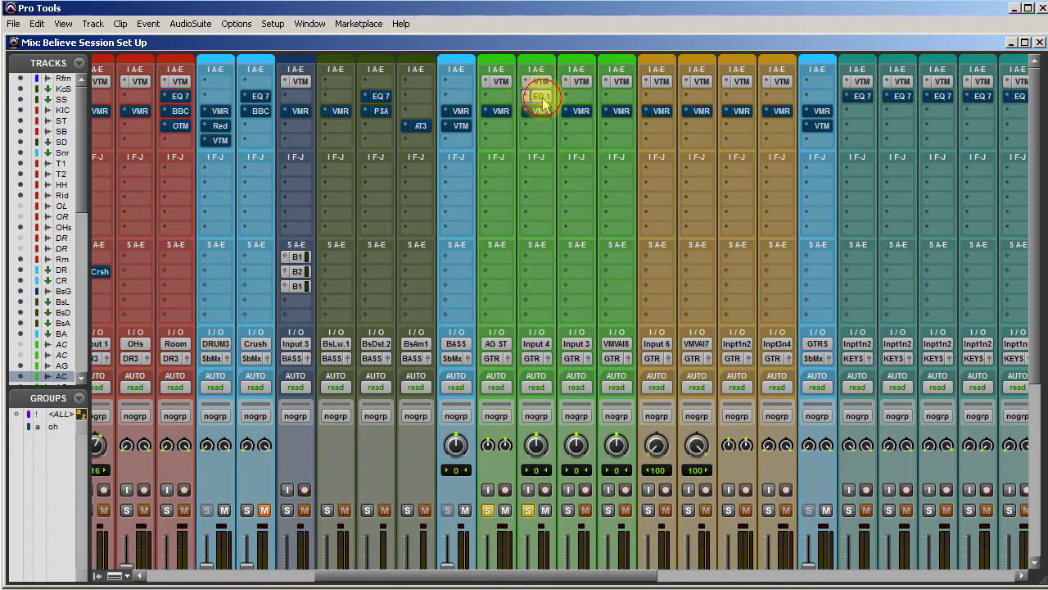
- Return to the faders and select the AG ST track together with ACTM
scroll(560, 295, down, 3)
scroll(534, 327, down, 3)
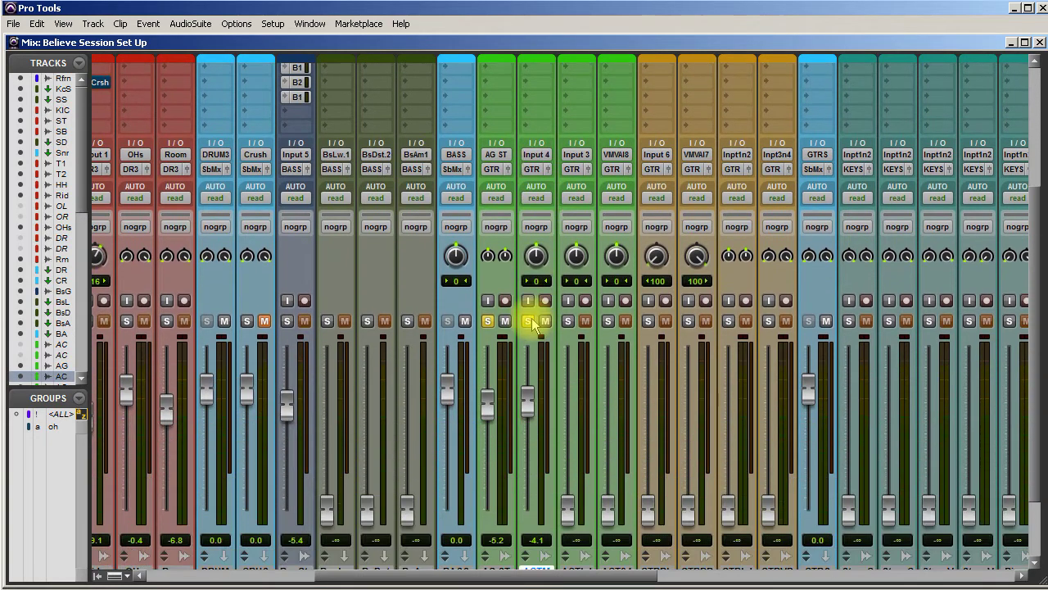
scroll(527, 361, down, 1)
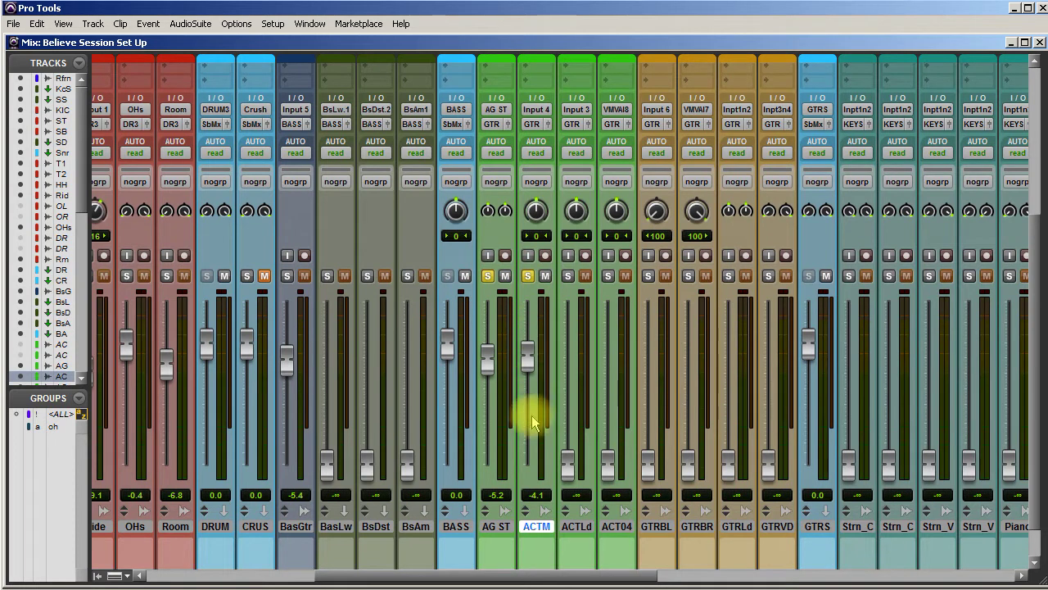
shift+click(498, 517)
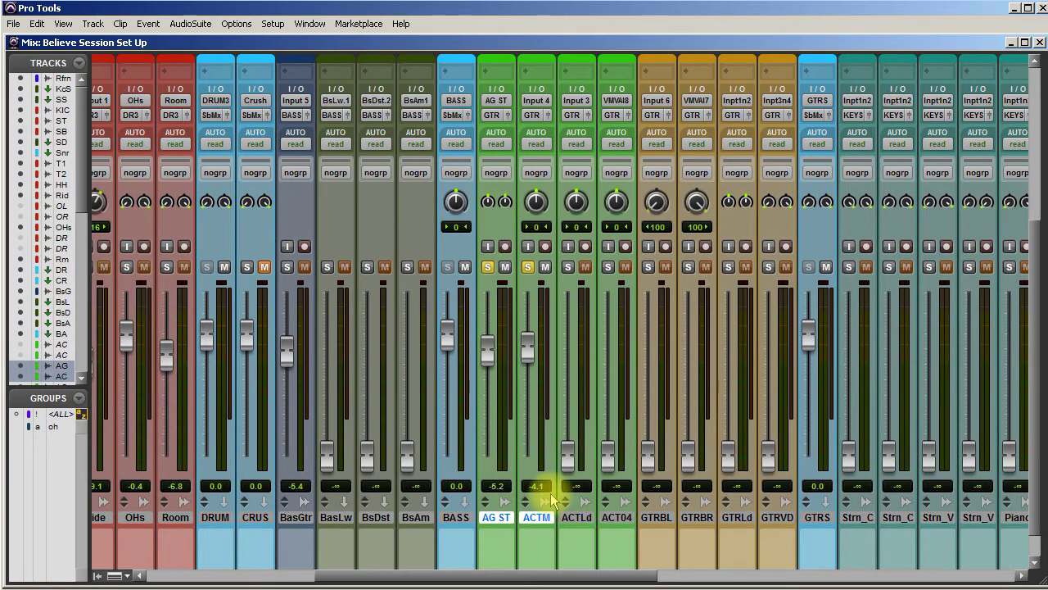
scroll(552, 500, up, 1)
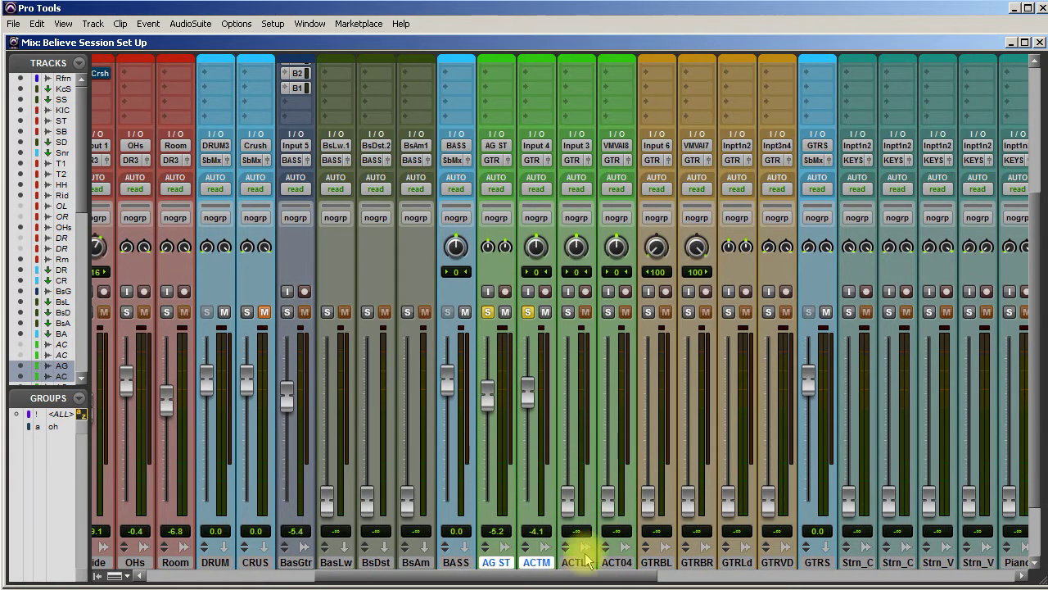
scroll(587, 539, down, 1)
scroll(577, 536, down, 1)
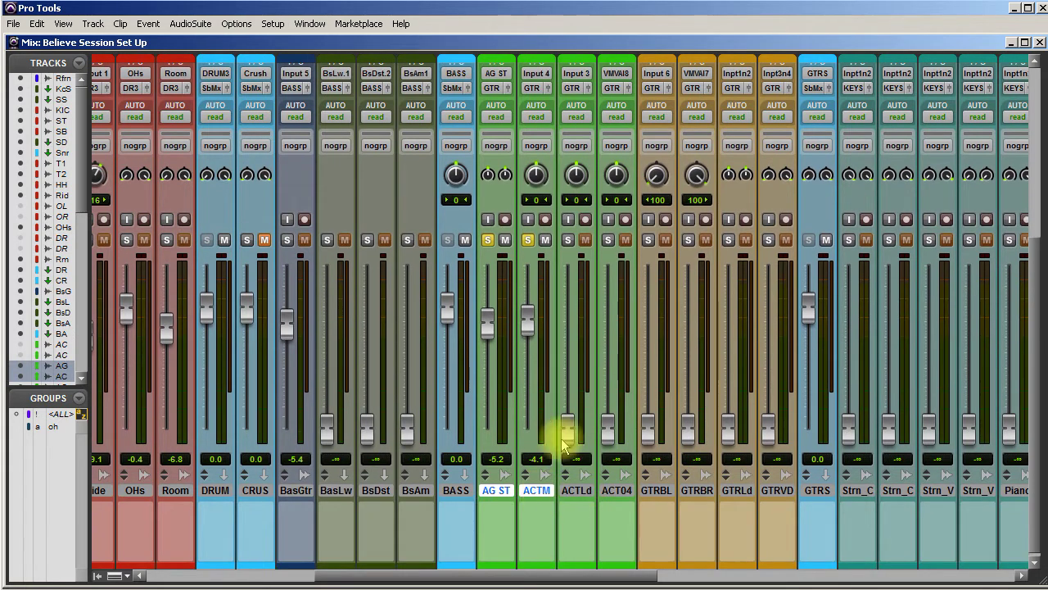
click(532, 88)
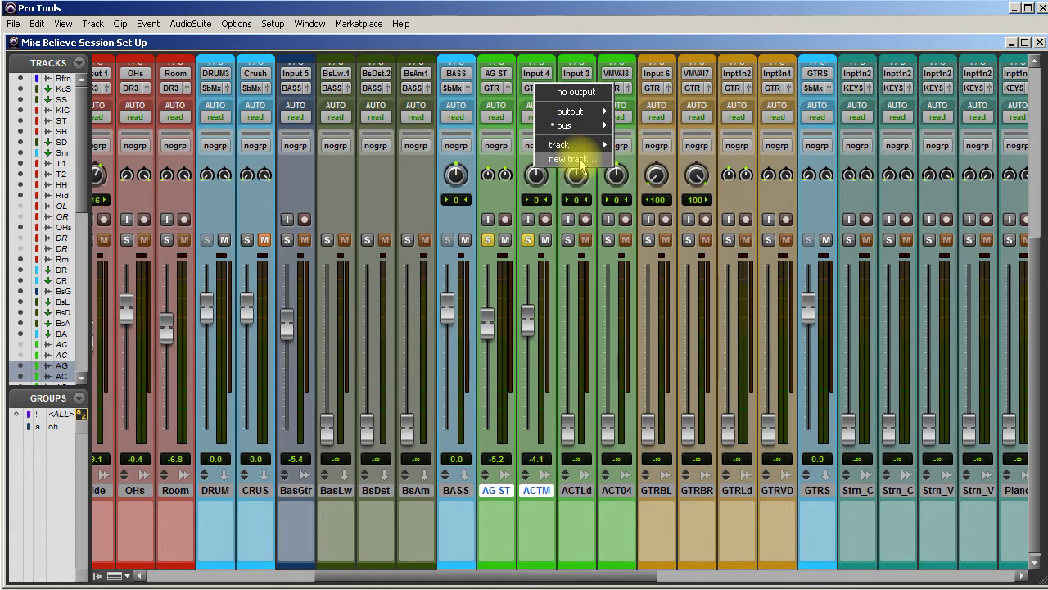
click(586, 159)
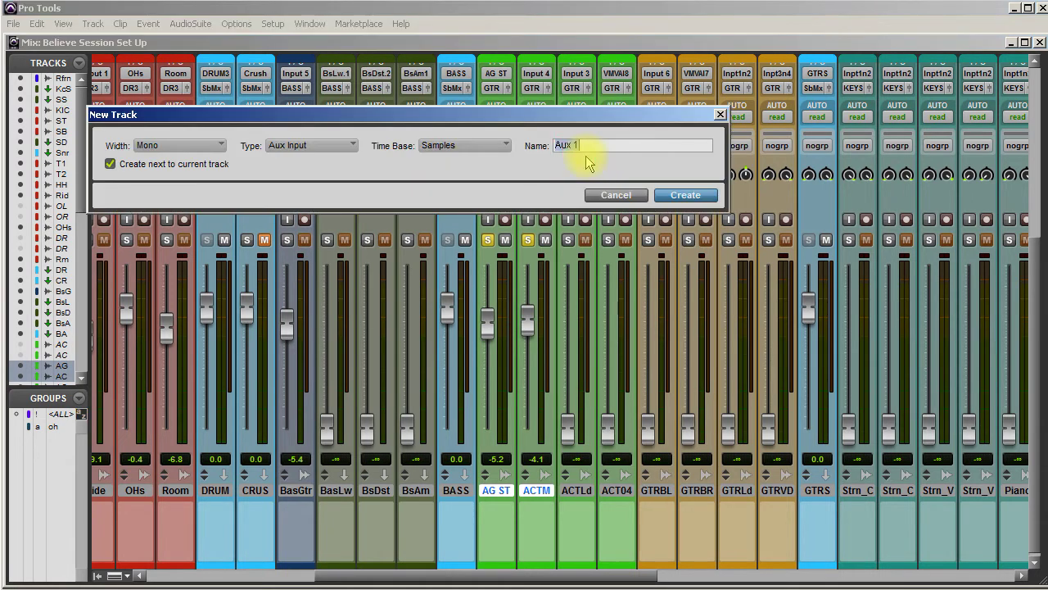
click(614, 195)
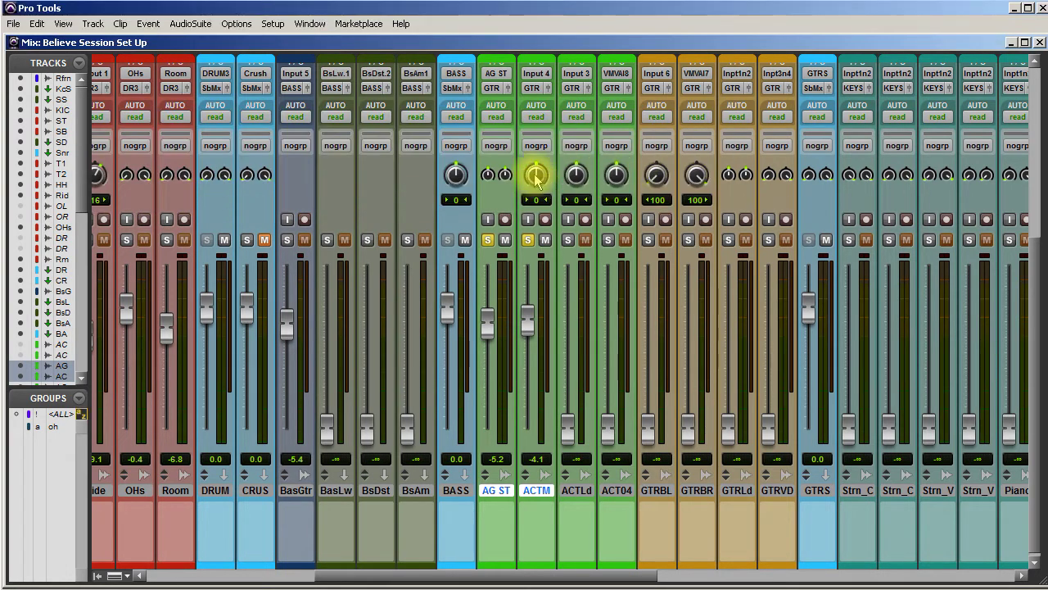
- Route the selected AG ST and ACTM tracks to a new mono Aux Input named AGs, created next to the current track
click(536, 88)
click(565, 158)
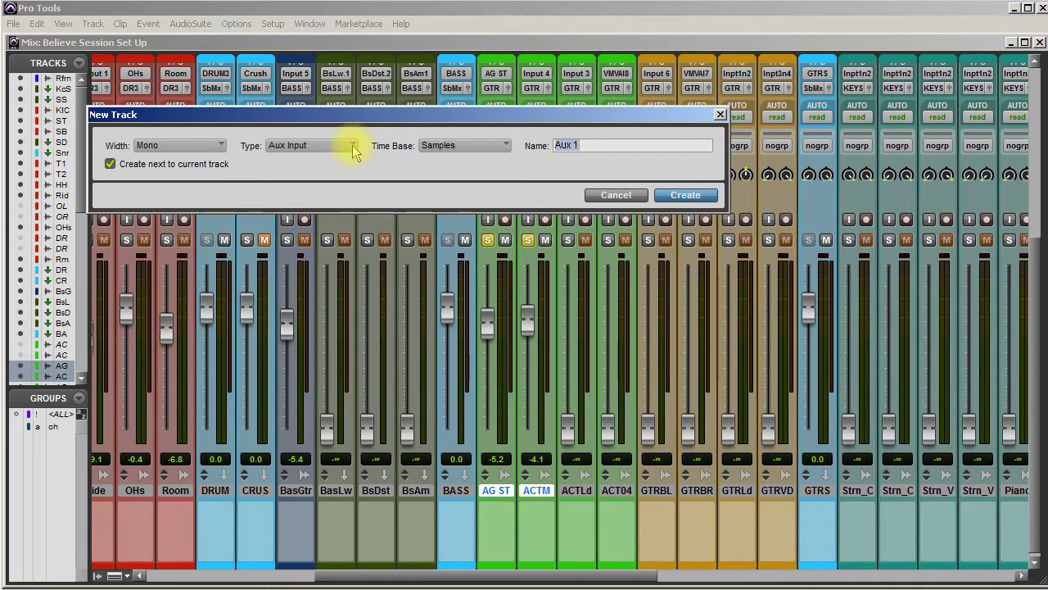
drag(554, 118, 541, 256)
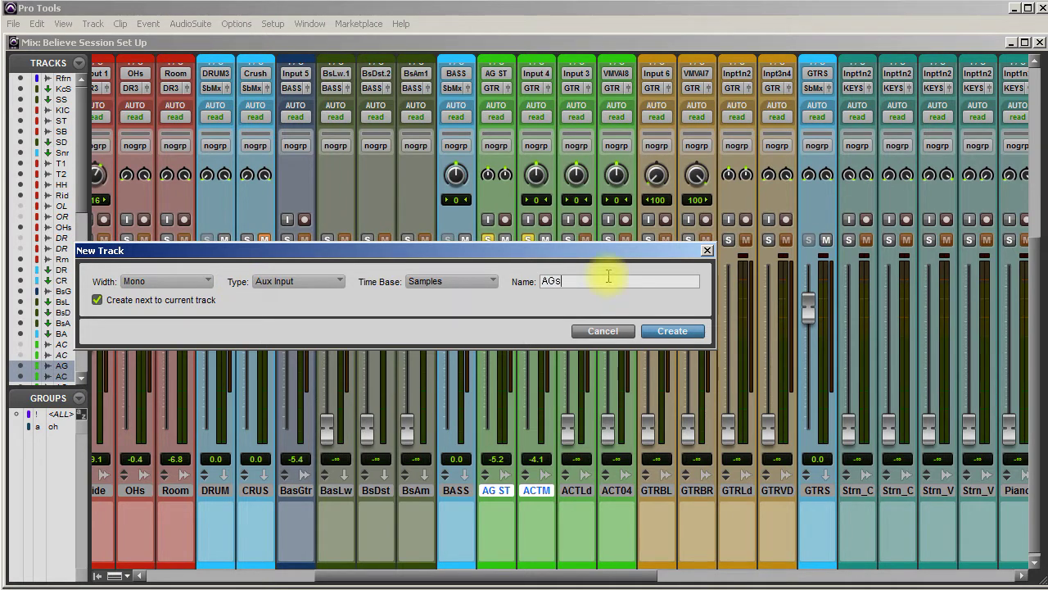
key(Return)
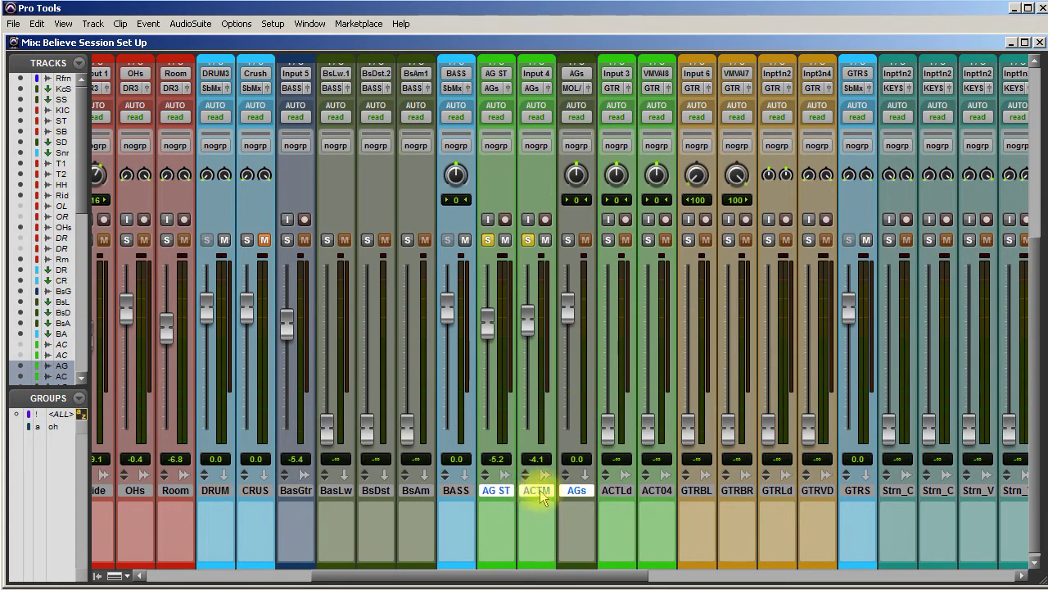
- Take the ACTM and AG ST tracks out of solo
scroll(541, 495, up, 5)
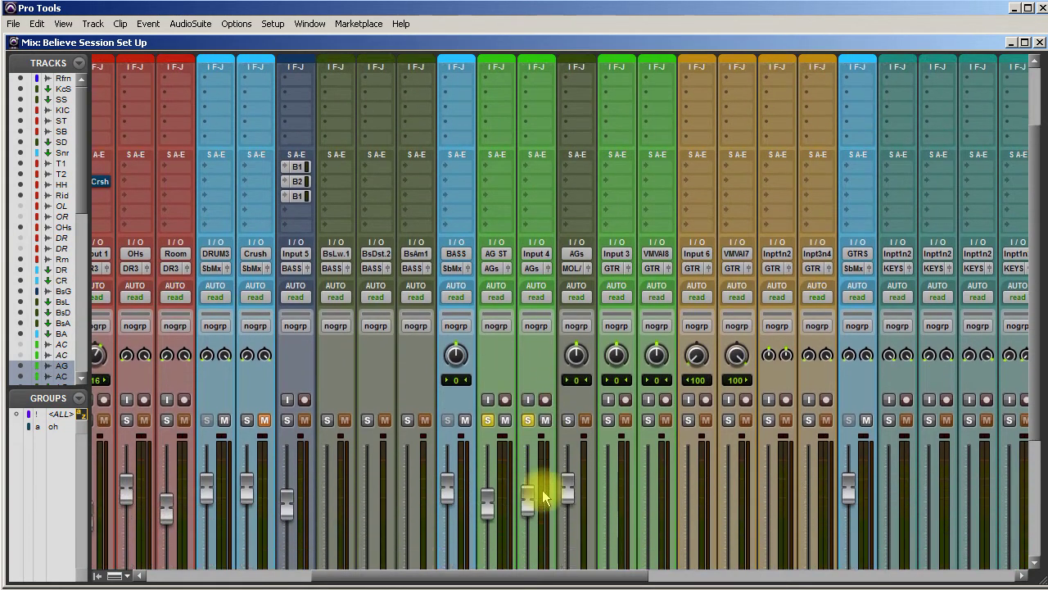
scroll(543, 495, down, 5)
click(529, 237)
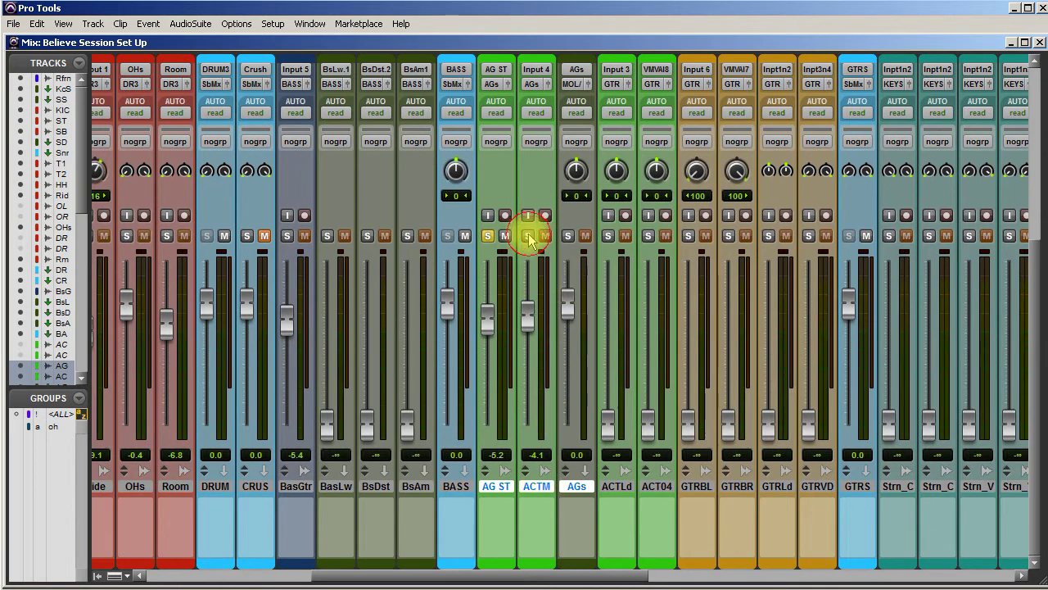
click(487, 235)
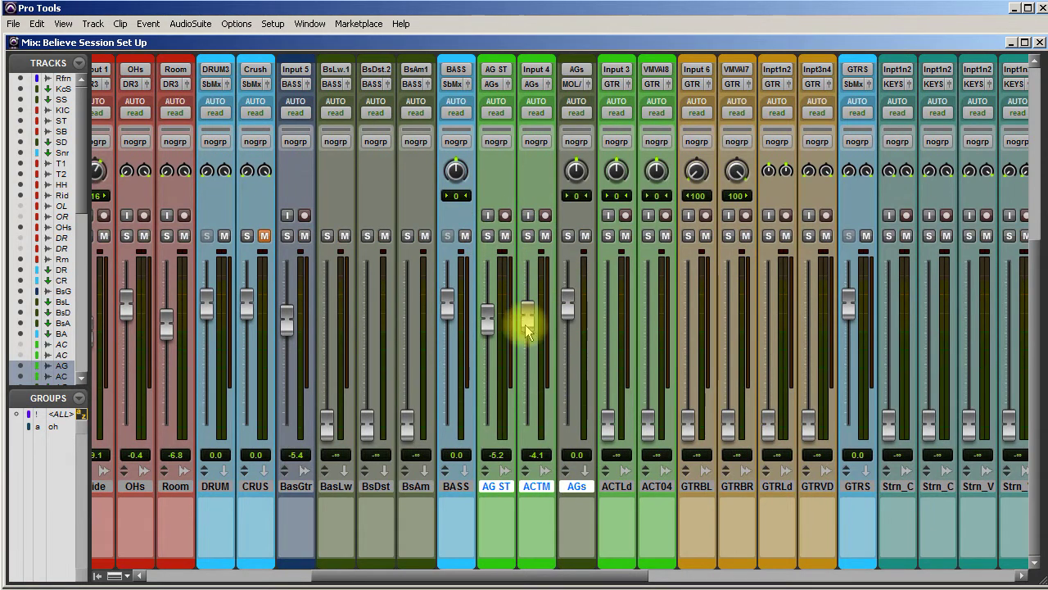
- Color only the AGs track bright green to match the acoustic guitar tracks and close the color palette
click(616, 486)
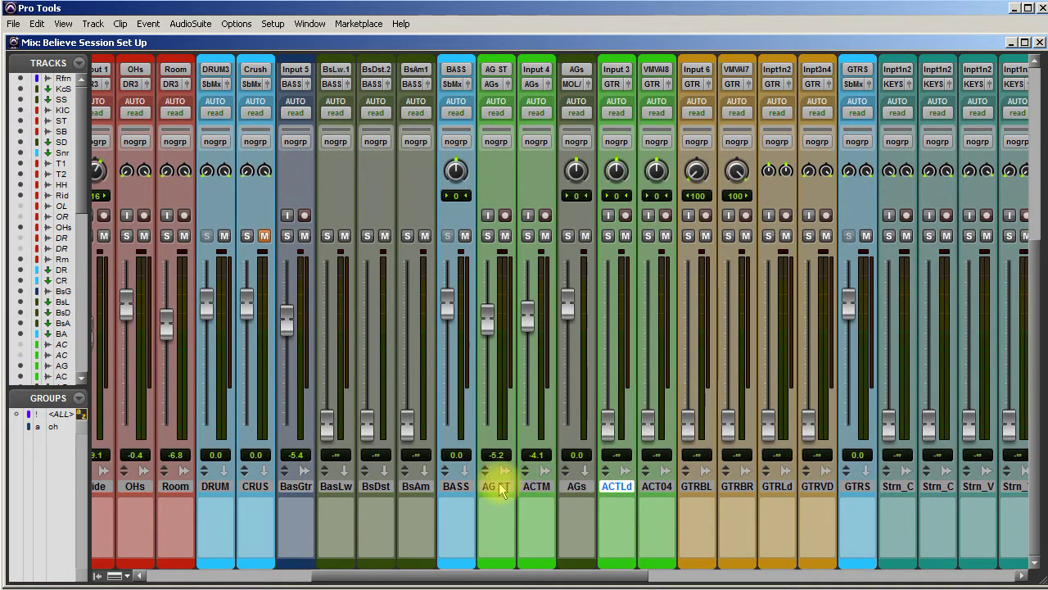
double_click(579, 563)
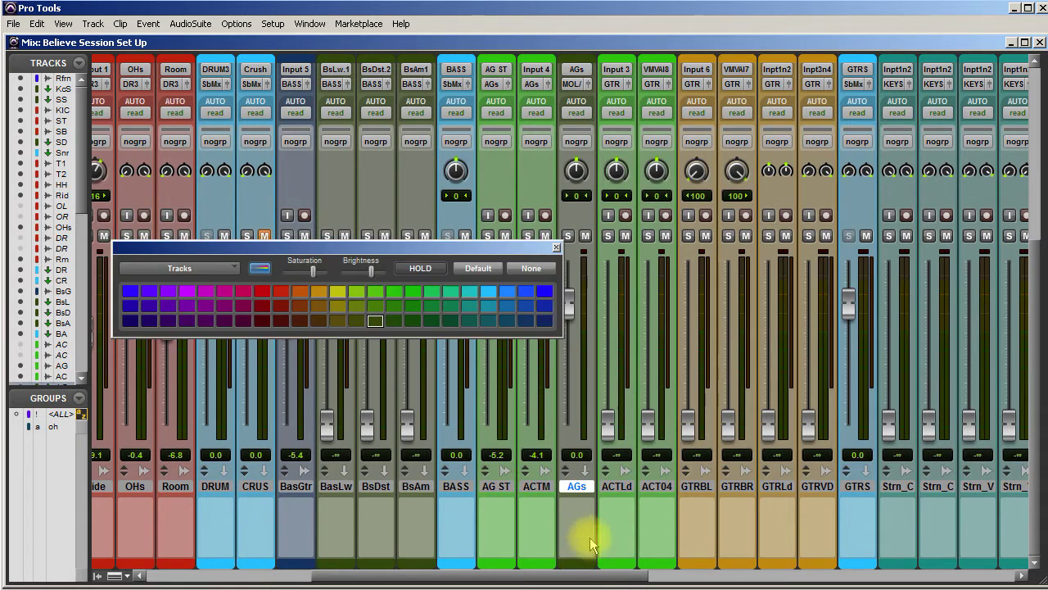
click(414, 293)
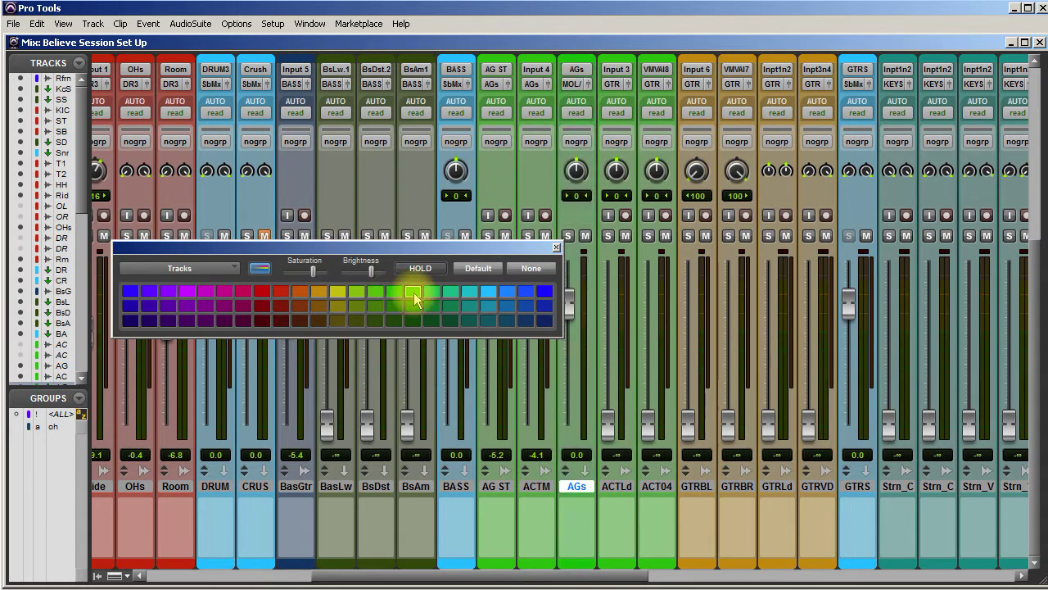
click(556, 247)
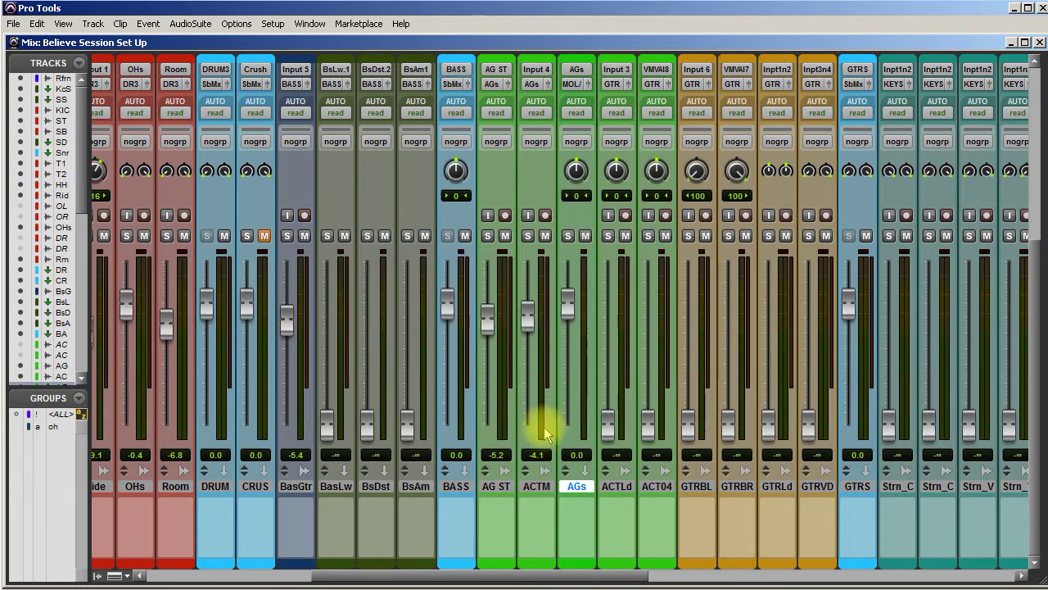
- Select the AG ST and ACTM tracks and hide them from the mixer
click(500, 486)
shift+click(534, 486)
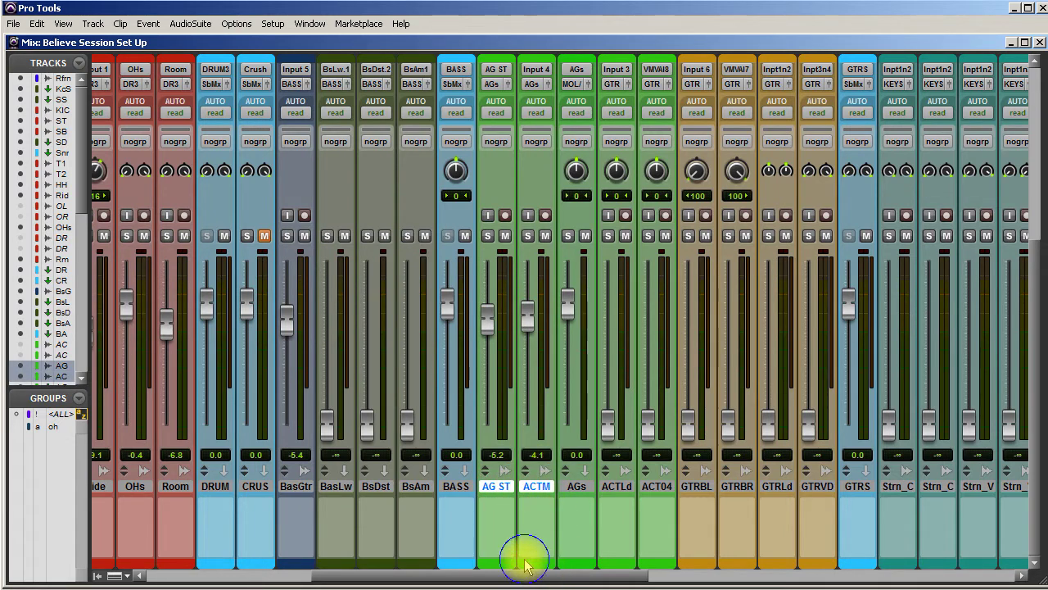
right_click(539, 485)
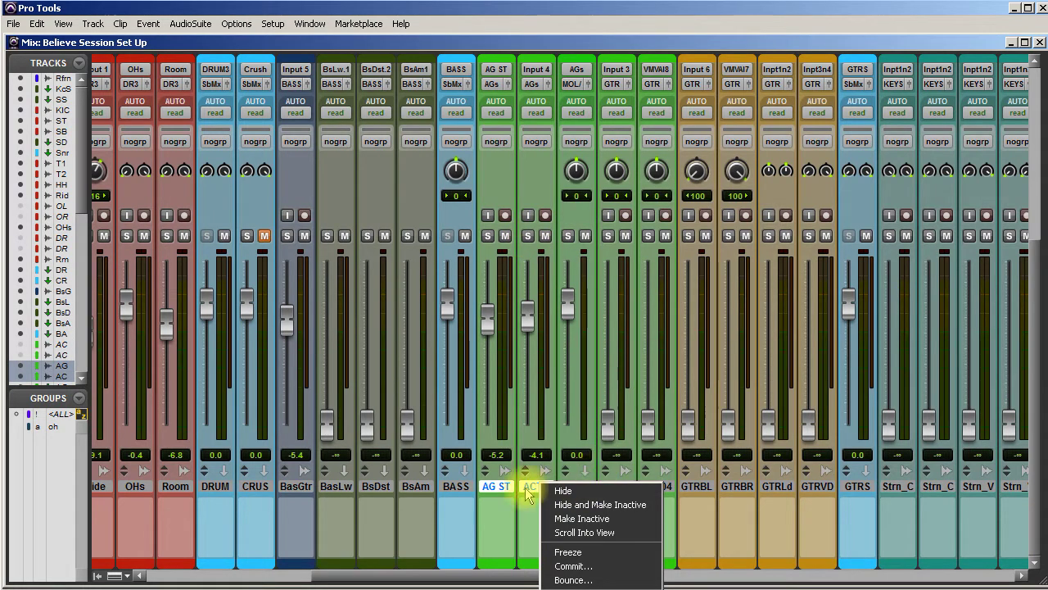
click(577, 505)
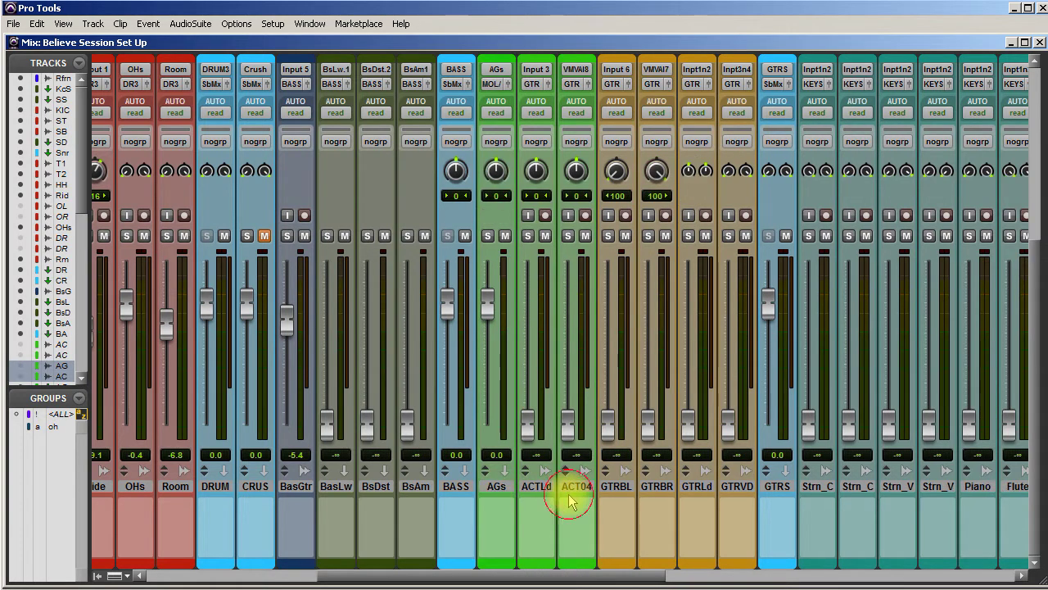
- Play the session, briefly solo AGs, and bring its fader up from silence to about -2.2 dB in the mix
click(496, 486)
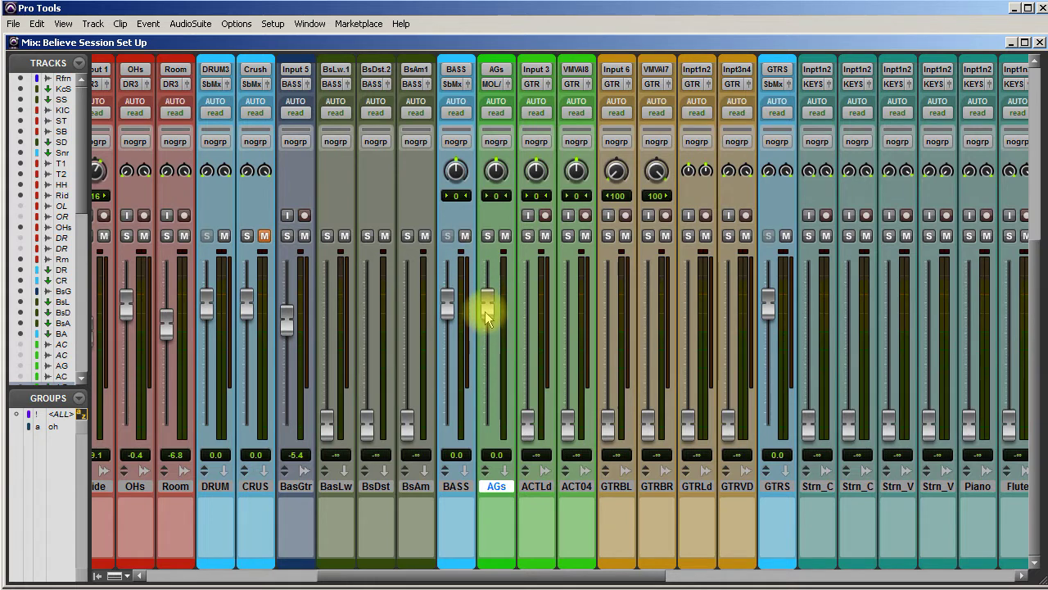
key(space)
click(488, 236)
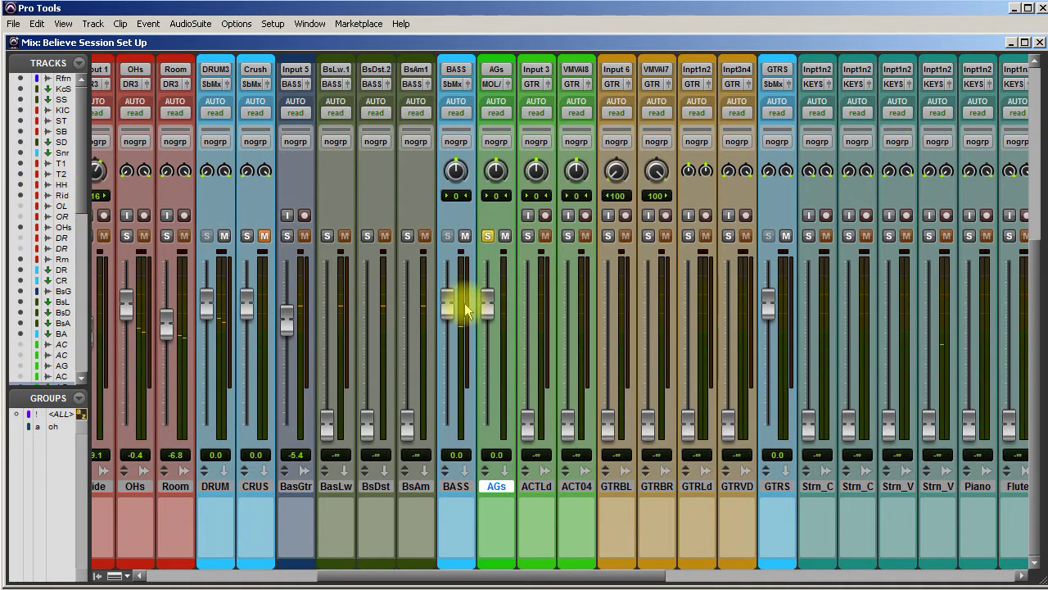
click(488, 236)
drag(487, 301, 491, 430)
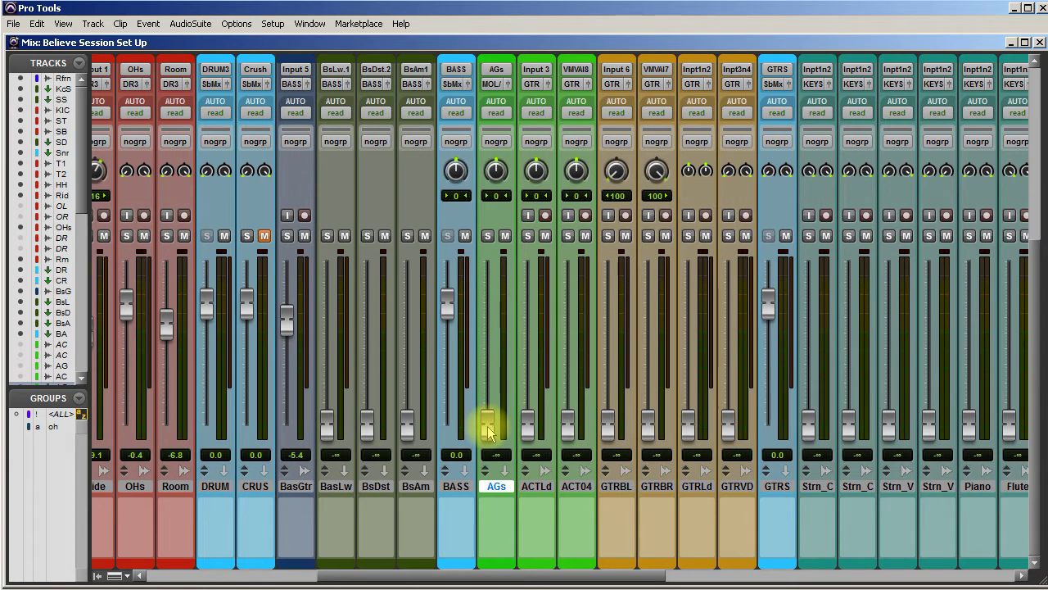
drag(487, 431, 500, 312)
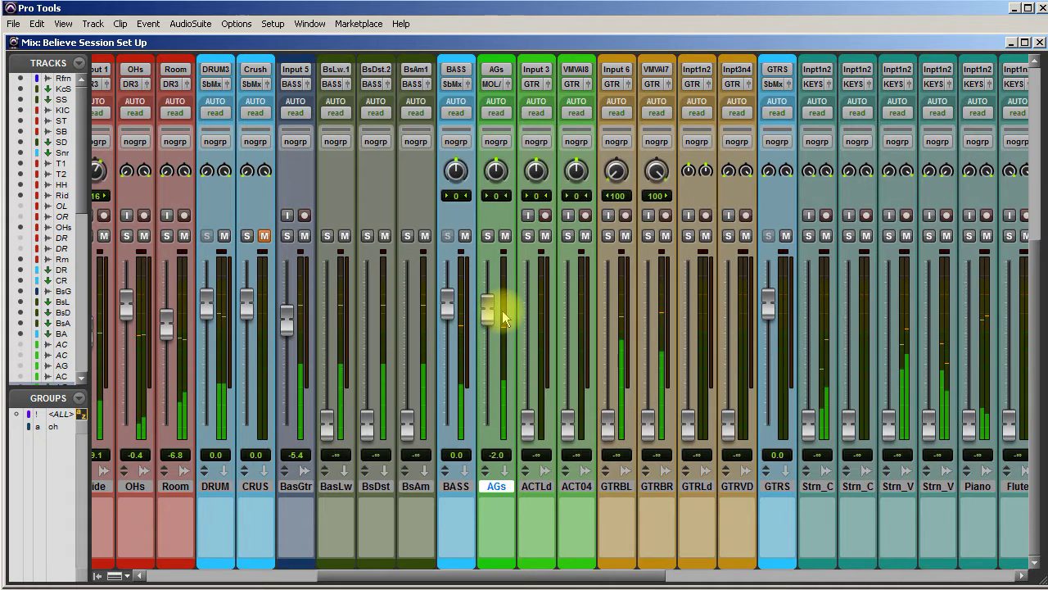
drag(488, 316, 491, 321)
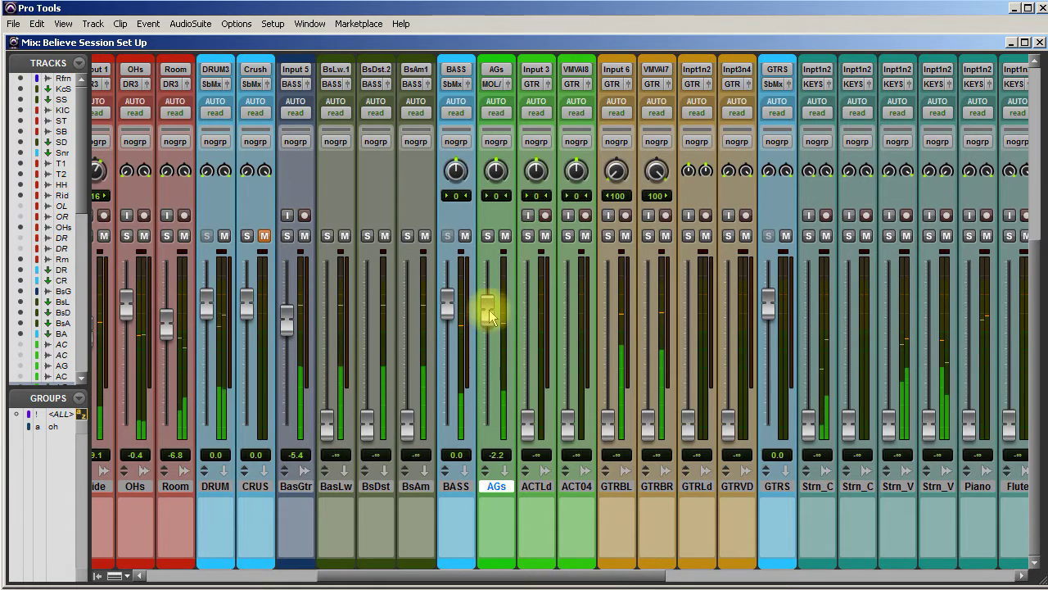
- Balance the electric guitar faders at about -5.4 dB for GTRBL, -5.7 dB for GTRBR, -15.8 dB for GTRLd and -8.6 dB for GTRVD
drag(608, 421, 610, 329)
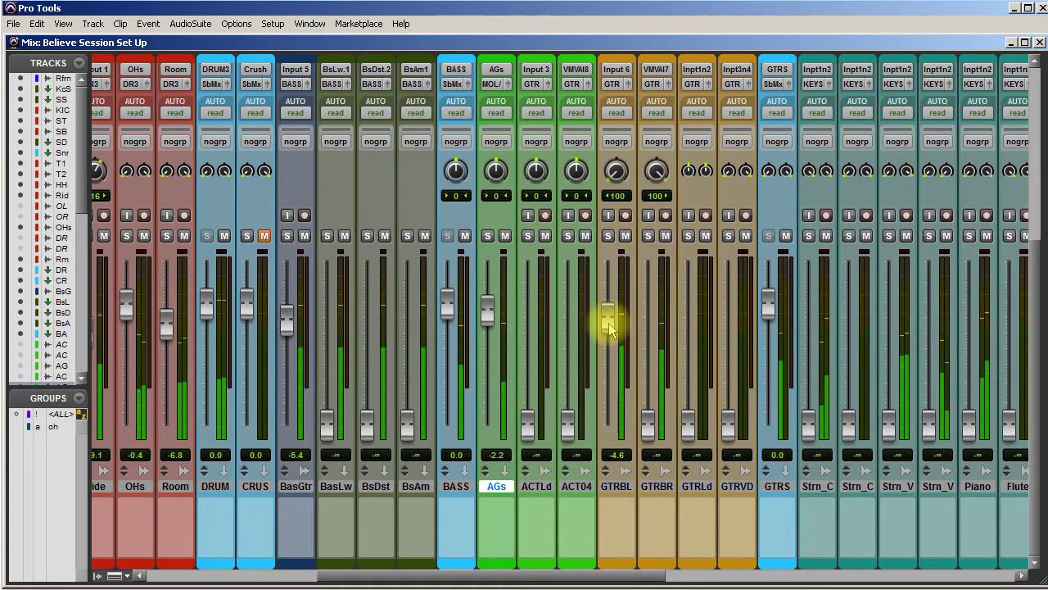
drag(647, 426, 647, 328)
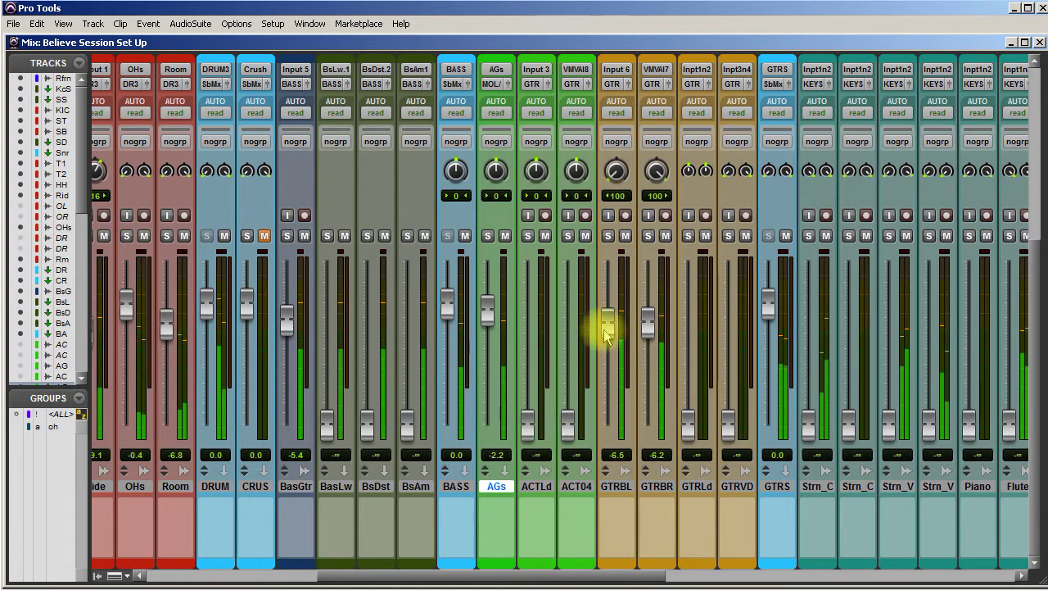
drag(608, 318, 607, 341)
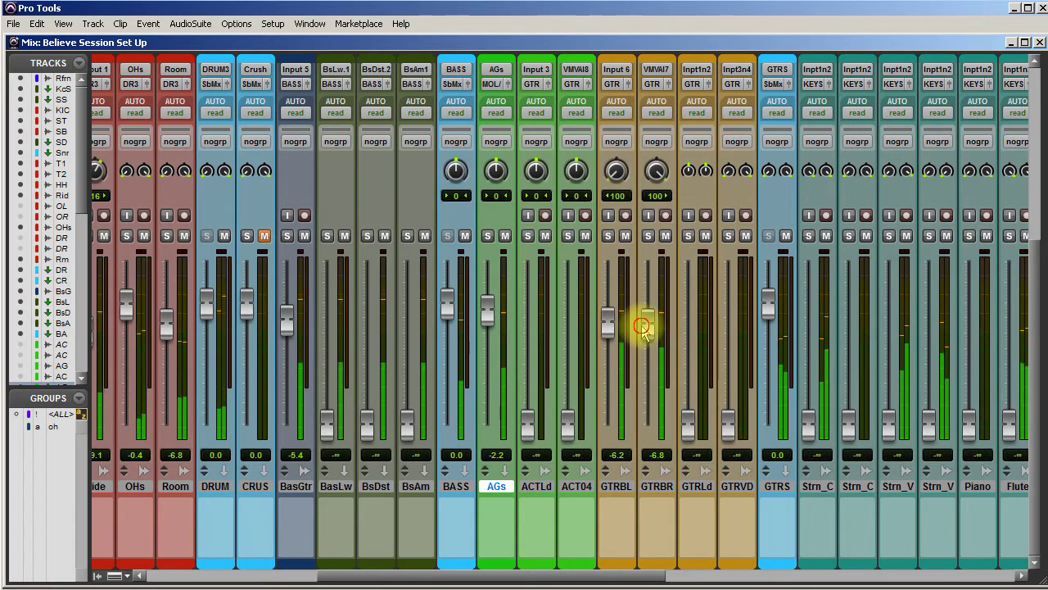
click(614, 327)
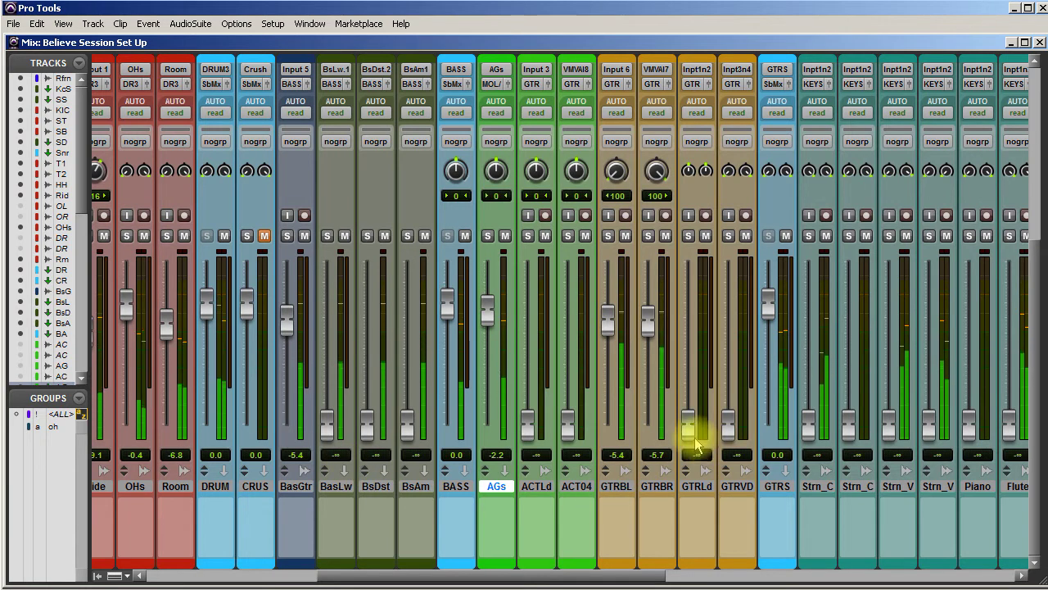
drag(686, 424, 686, 337)
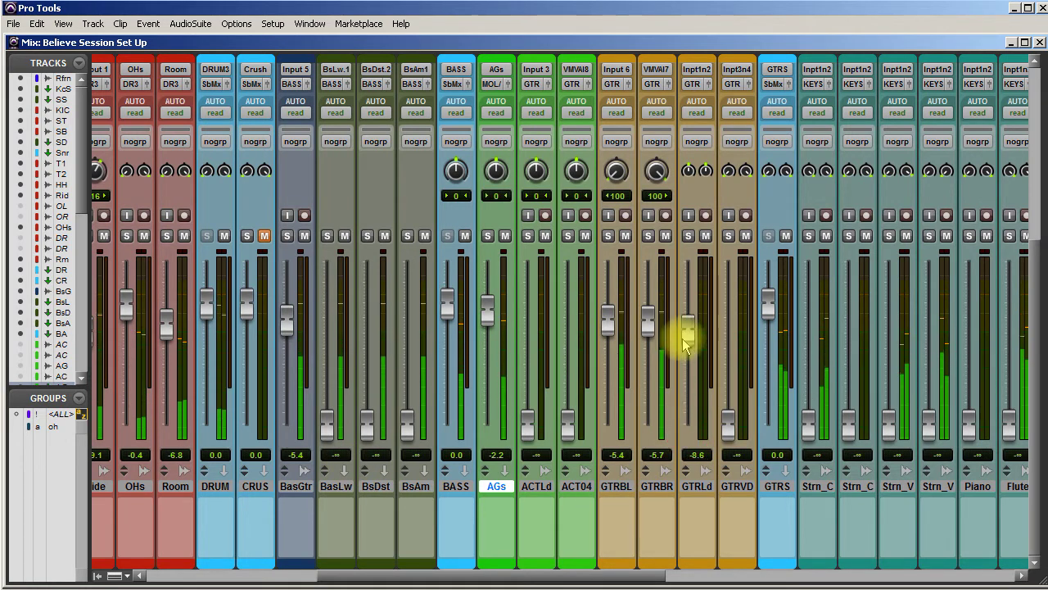
drag(729, 424, 700, 355)
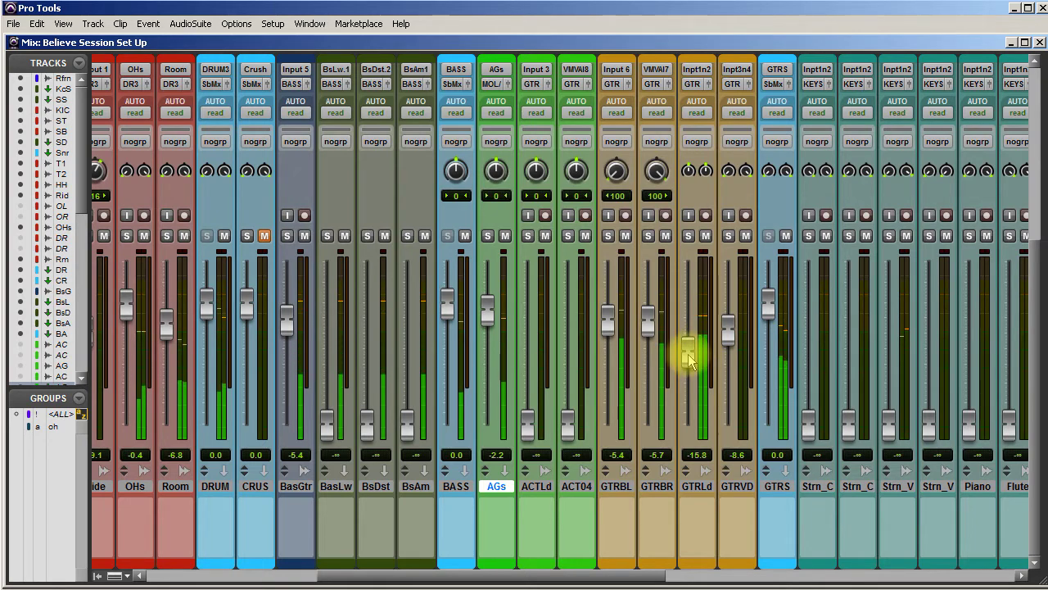
- Solo the VcP1 and VcP2 backing vocal tracks, bring both faders to about -7.8 dB and adjust their panning
drag(592, 577, 822, 576)
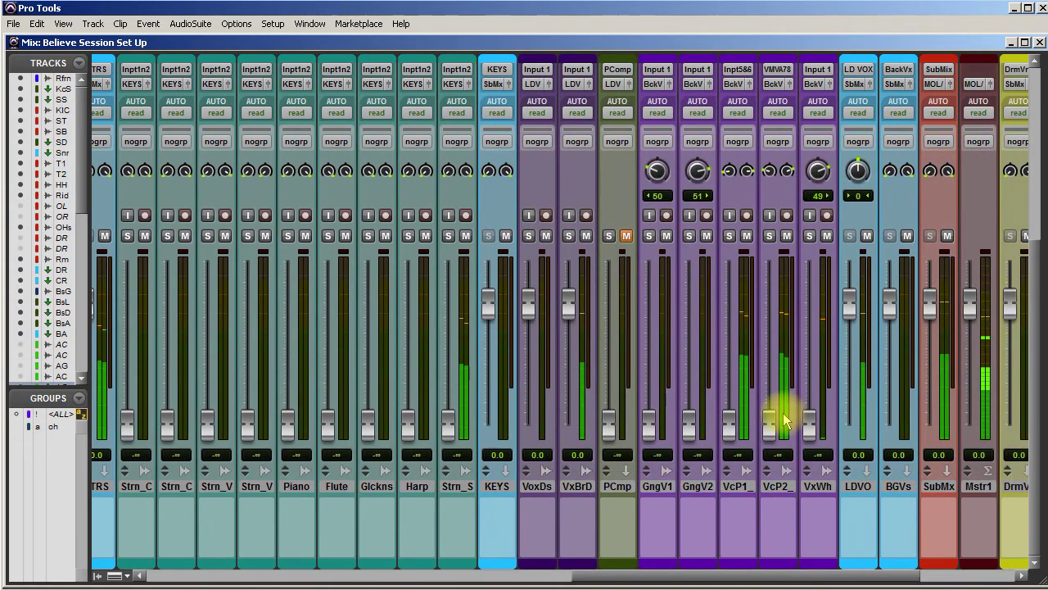
drag(729, 424, 728, 324)
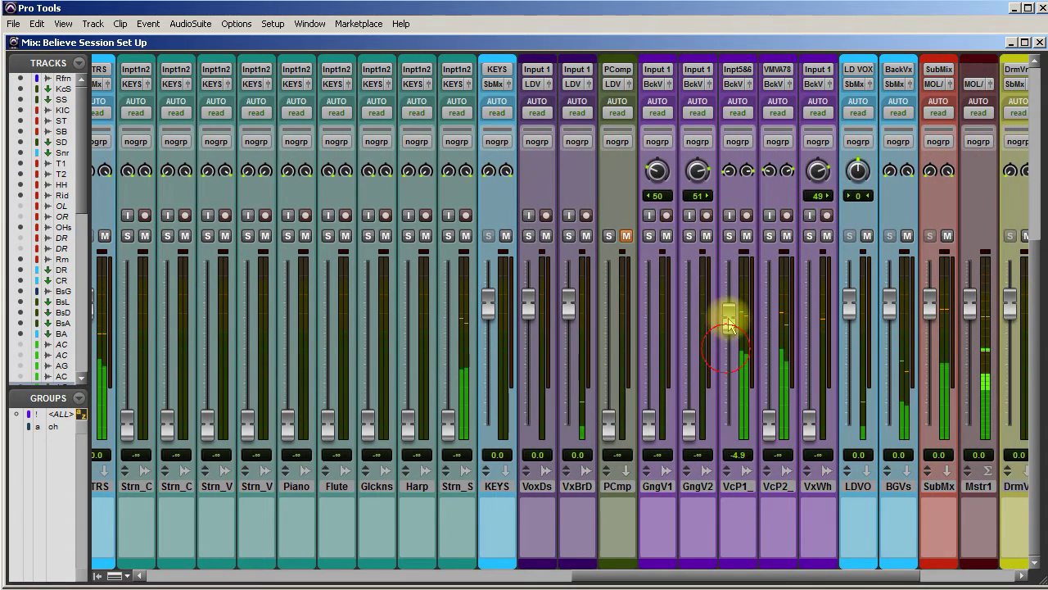
click(730, 236)
click(769, 236)
drag(774, 427, 767, 358)
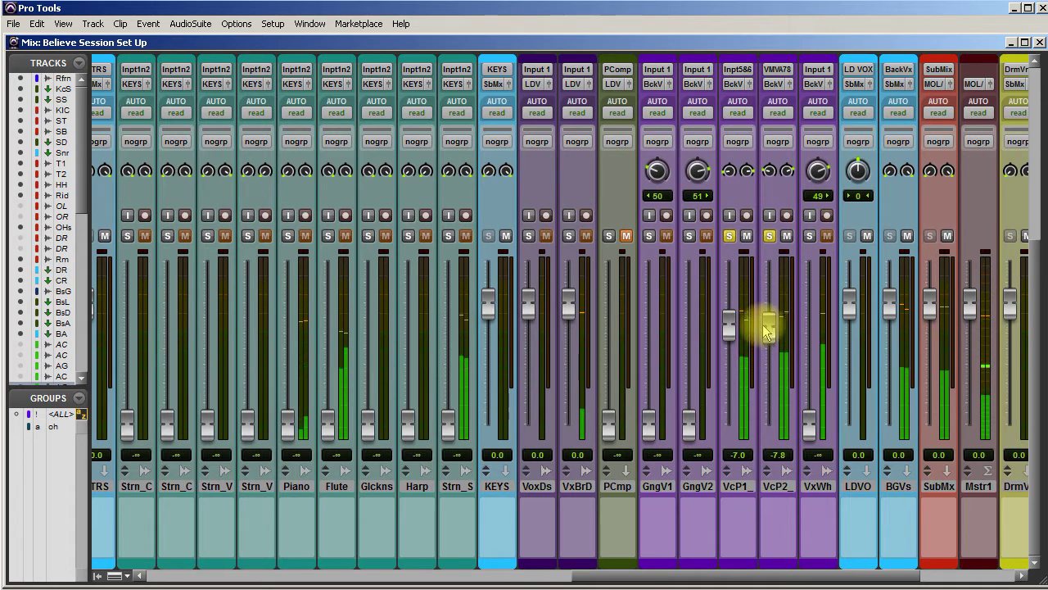
click(790, 172)
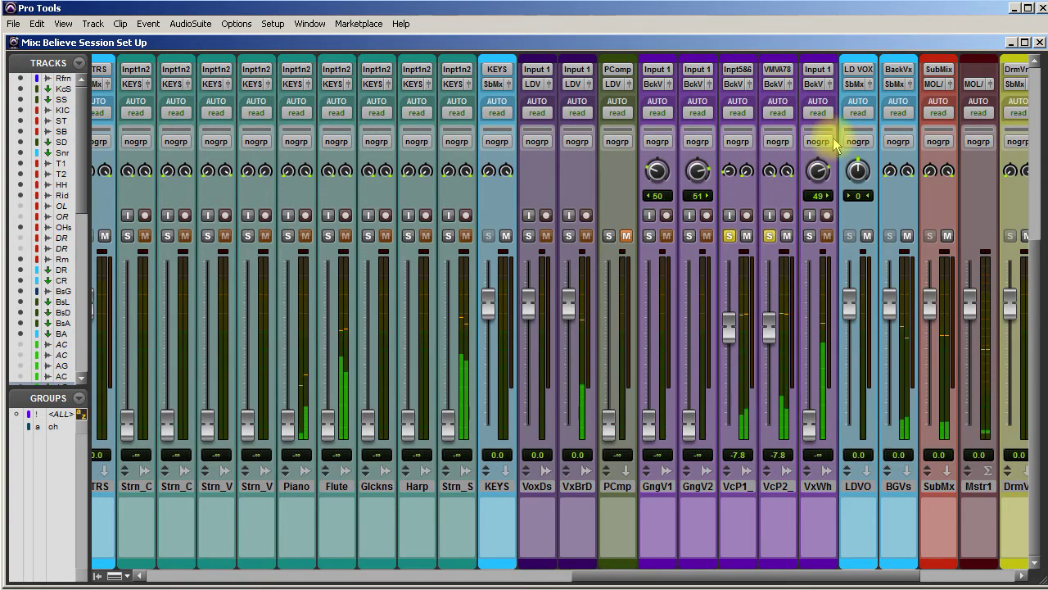
- Rebalance the backing vocal faders at about -8.9 dB for VcP1 and -6.5 dB for VcP2, and unsolo both tracks
scroll(889, 274, up, 5)
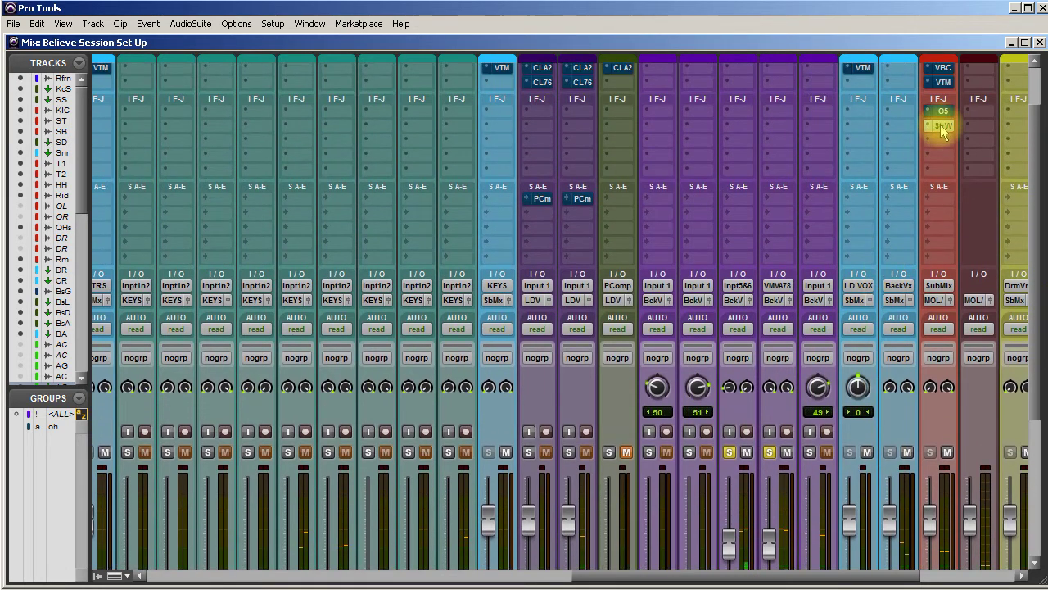
scroll(788, 304, down, 5)
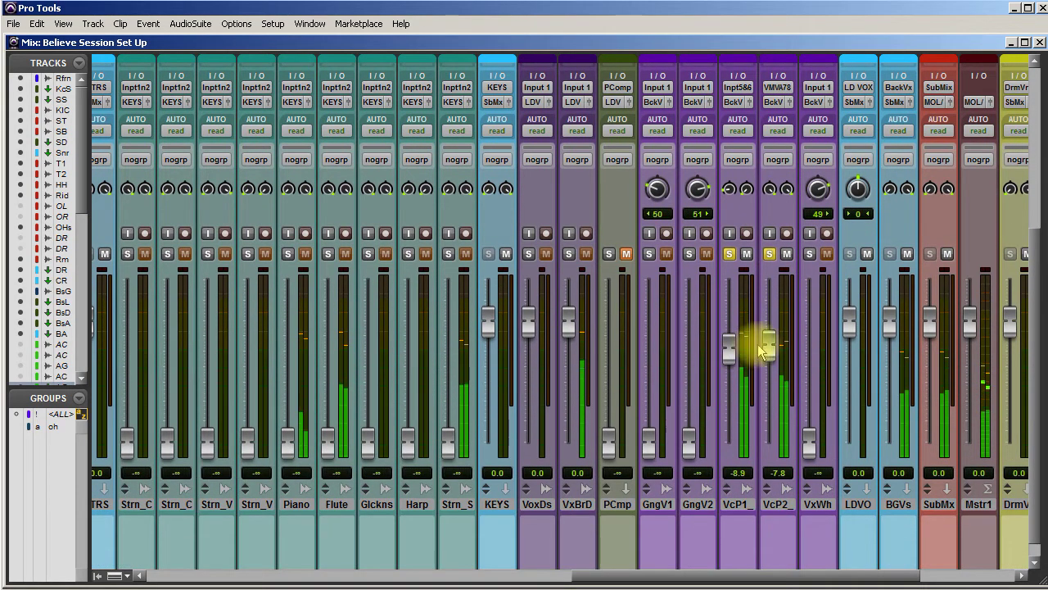
drag(769, 342, 770, 344)
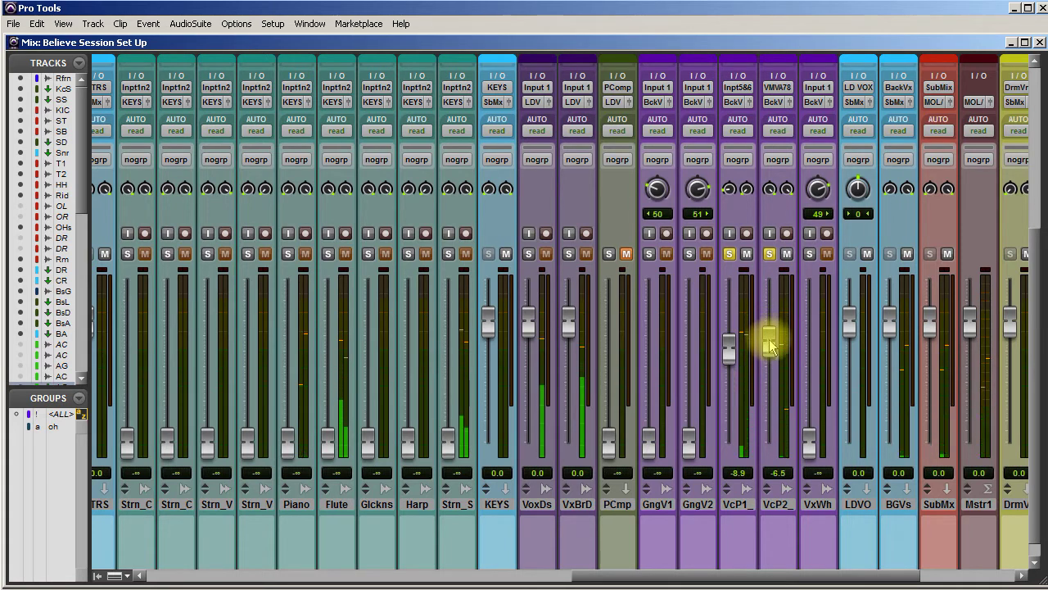
click(769, 254)
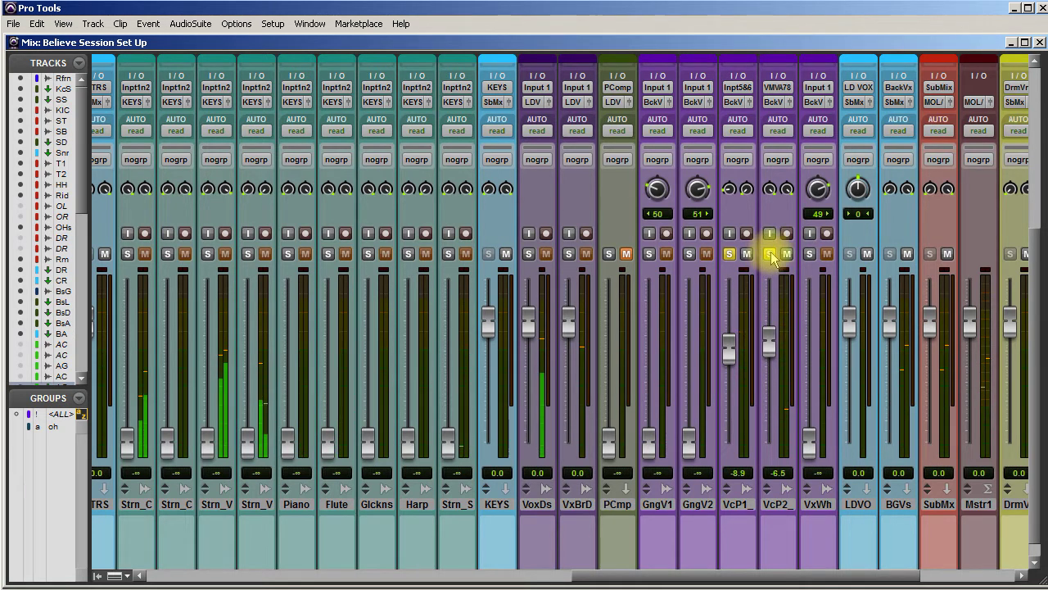
click(729, 254)
- Center the pans of GngV1 and GngV2 and bring their faders up from silence to about -7.0 dB and -7.5 dB
scroll(798, 299, up, 5)
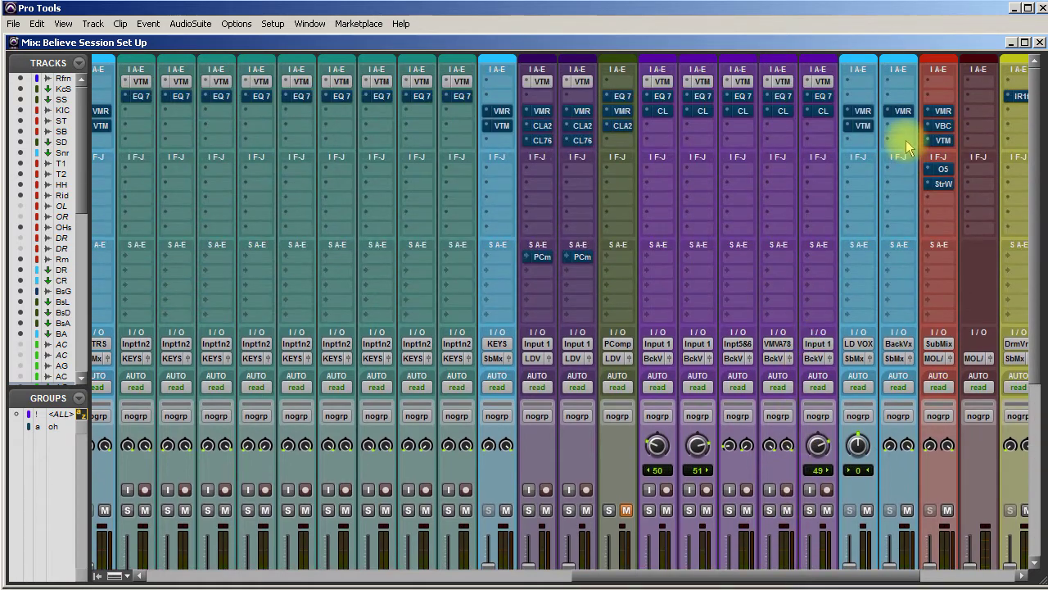
scroll(772, 374, down, 5)
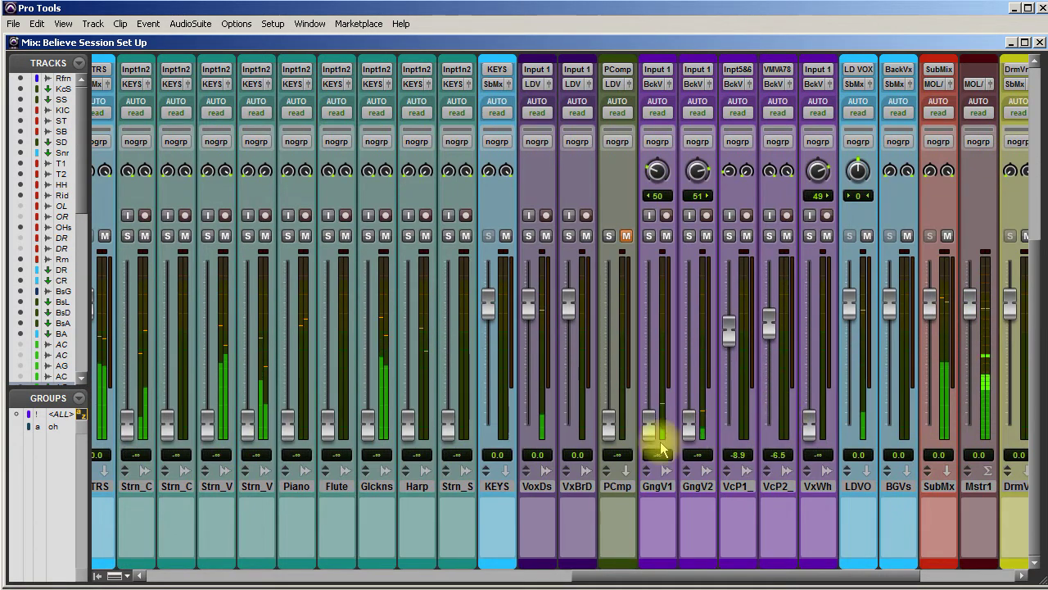
drag(656, 434, 667, 311)
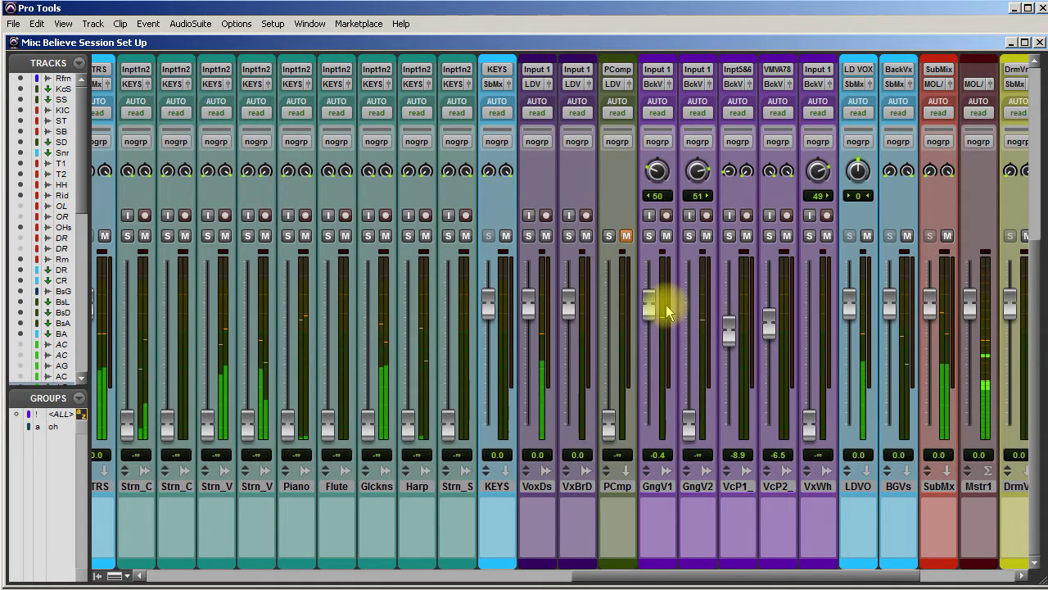
alt+click(658, 172)
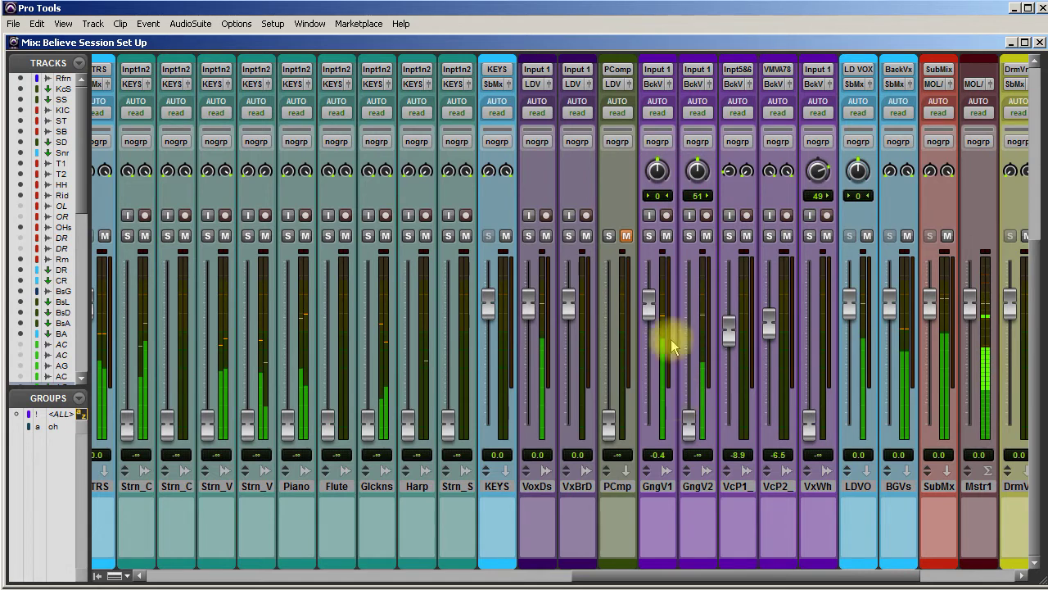
drag(651, 304, 651, 322)
drag(692, 427, 651, 334)
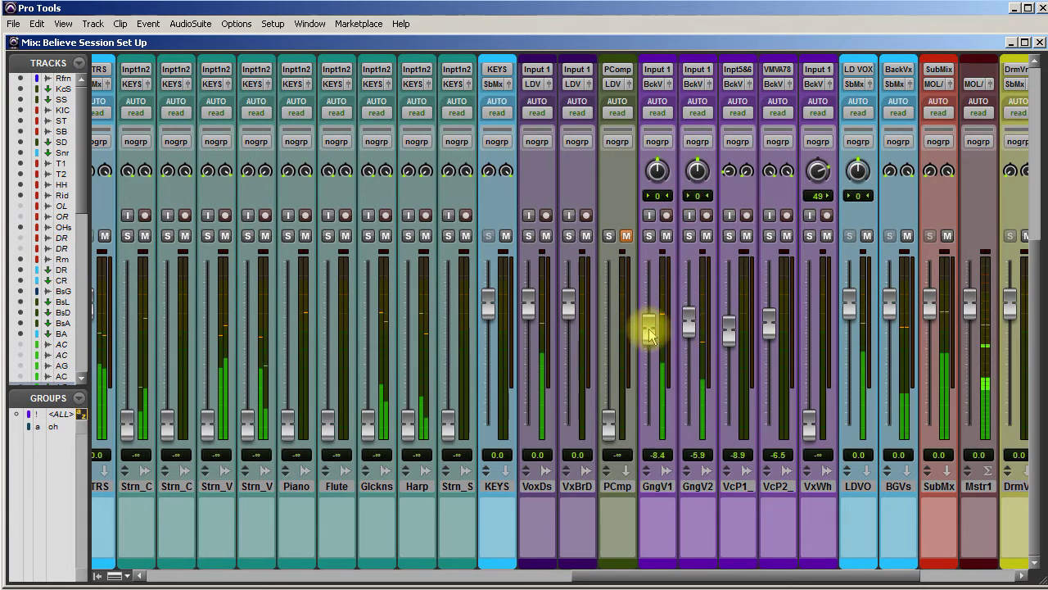
click(686, 325)
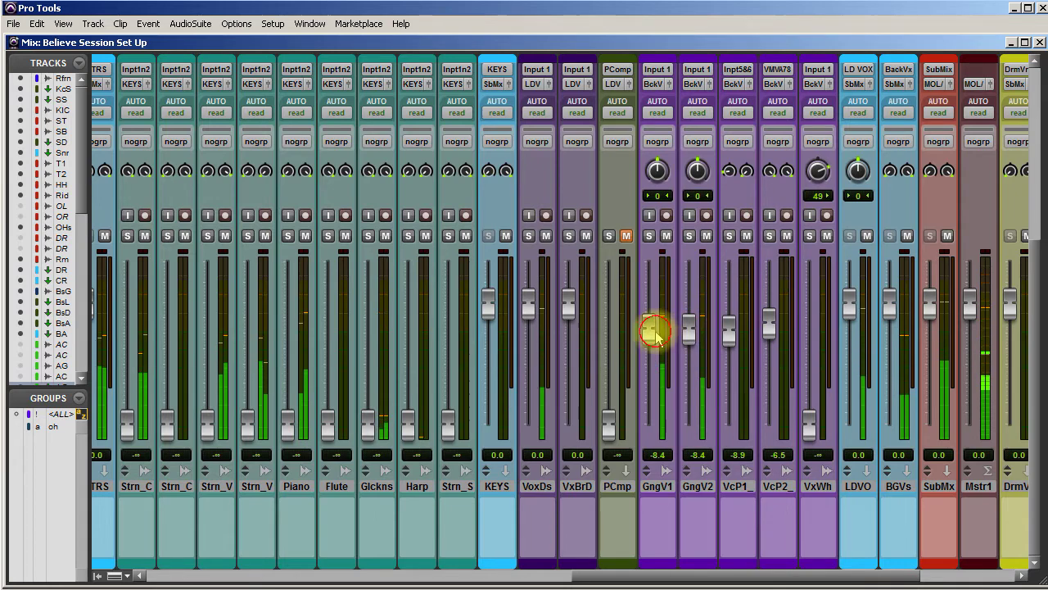
drag(655, 335, 664, 334)
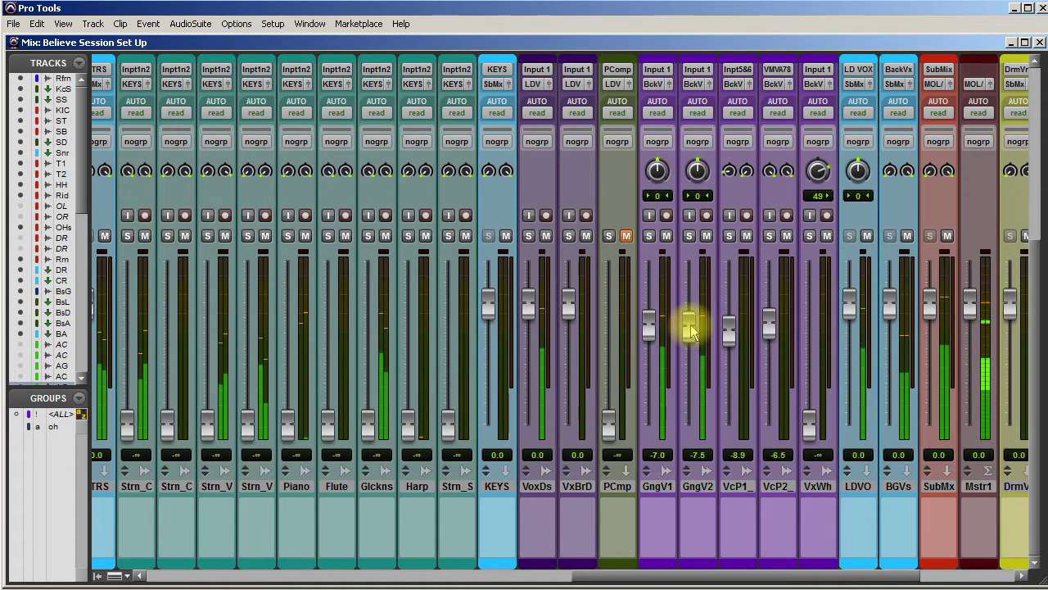
- Raise the Flute fader to about -12.1 dB, the two Strn_V faders to -12.1 dB and -10.7 dB, and Strn_S to -10.2 dB
drag(615, 576, 507, 572)
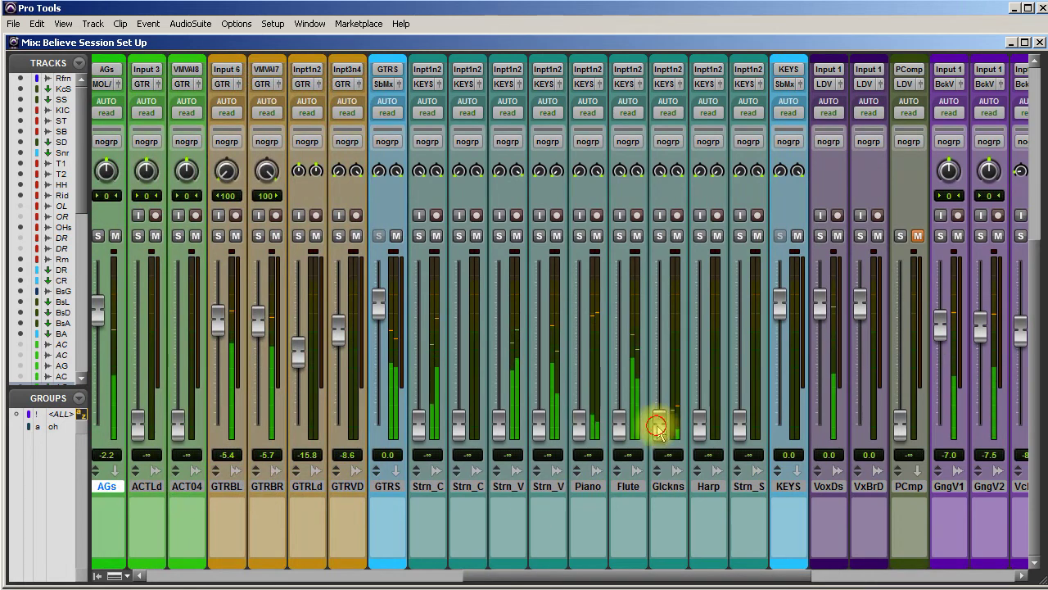
click(620, 424)
drag(620, 424, 625, 334)
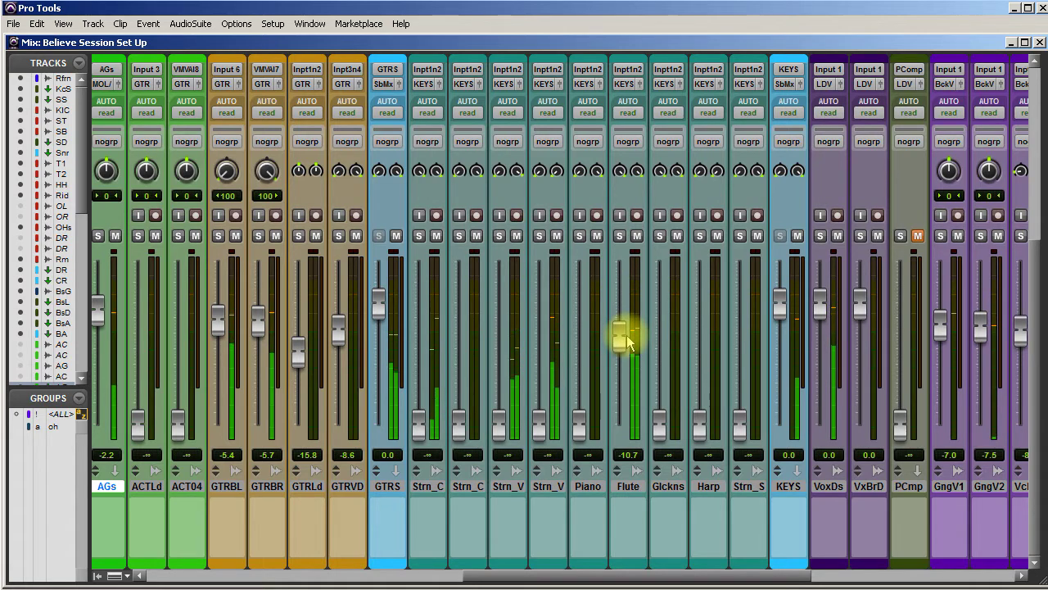
drag(624, 339, 620, 340)
drag(538, 422, 541, 341)
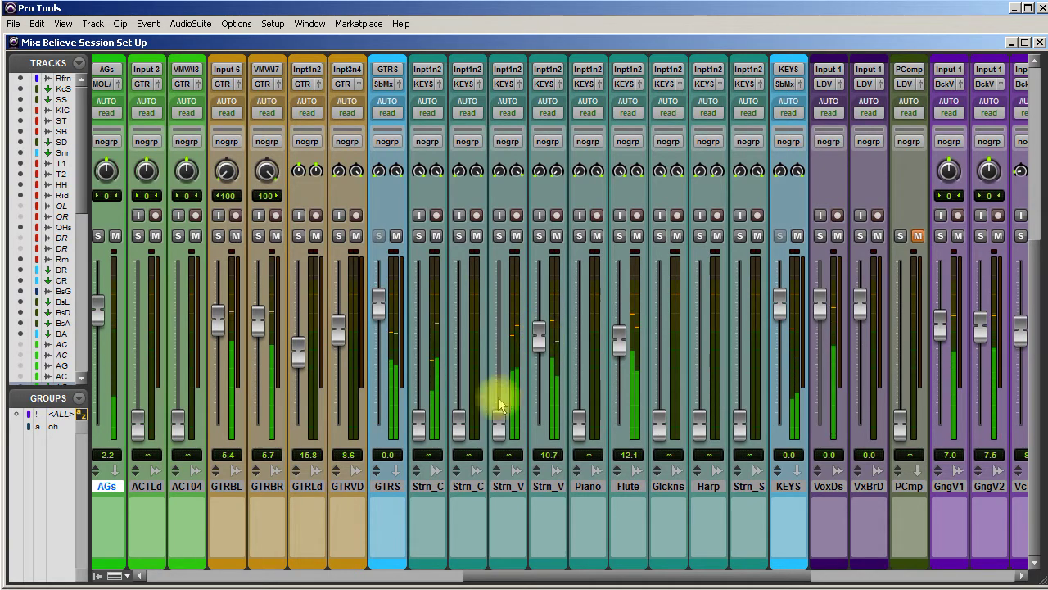
drag(498, 422, 505, 330)
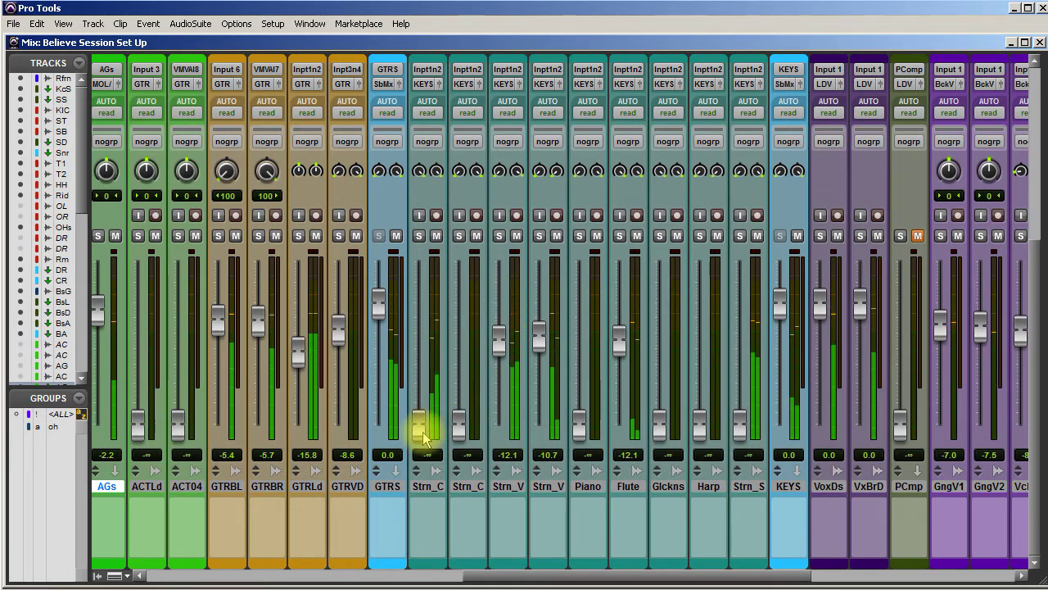
drag(739, 422, 756, 330)
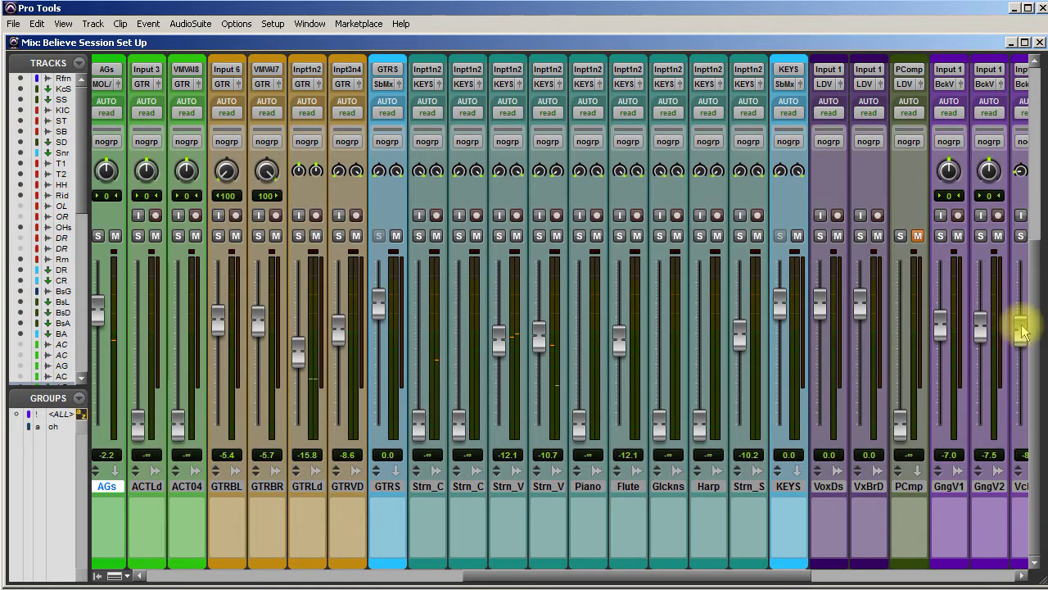
- Bring the first Strn_C fader up from silence to about -12.9 dB
drag(753, 574, 869, 577)
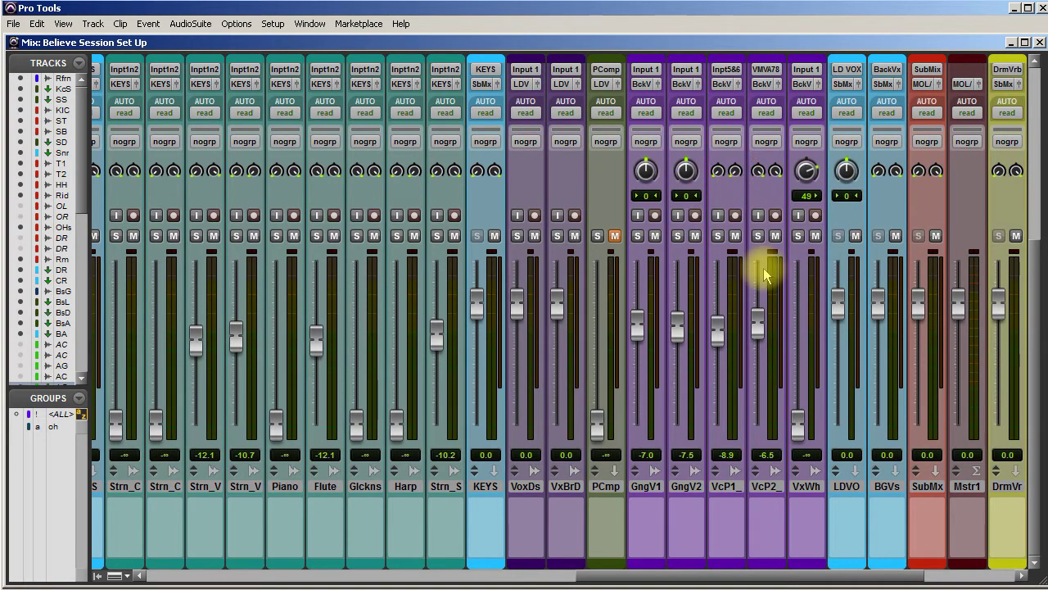
drag(675, 576, 568, 573)
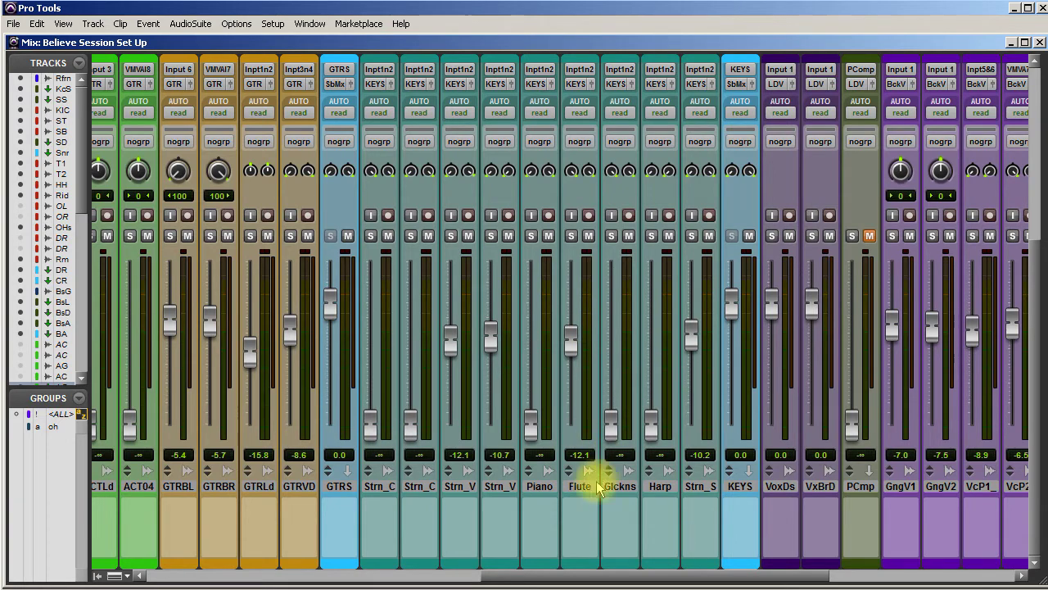
click(560, 576)
drag(560, 576, 480, 573)
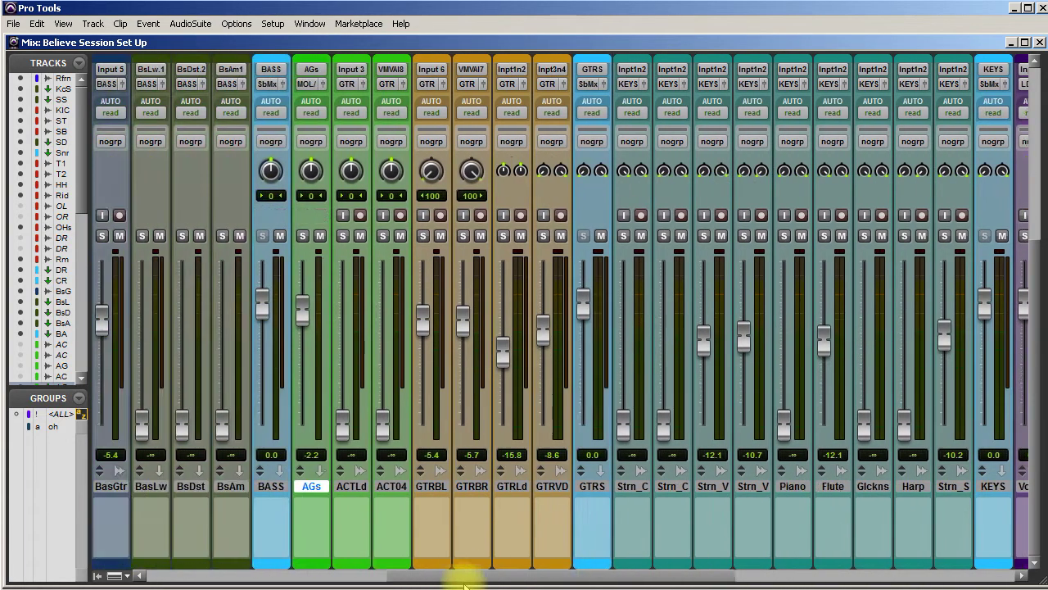
drag(631, 428, 647, 348)
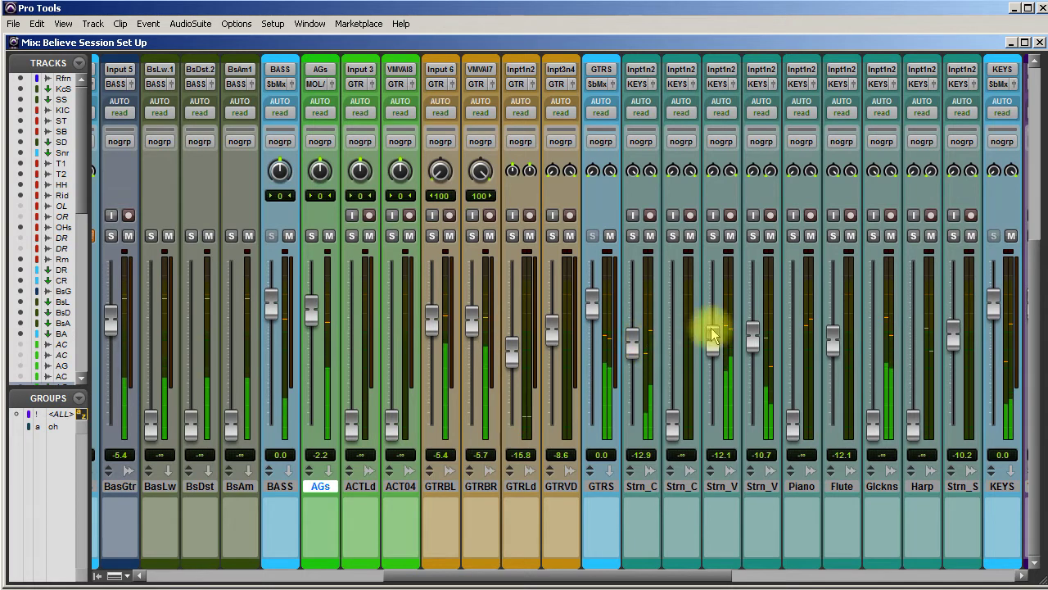
- Solo both Strn_V tracks, Glckns, Harp and the first Strn_C, setting Glckns to about -11.3 dB, Harp to -5.9 dB and Strn_C to -7.3 dB
click(713, 236)
click(753, 236)
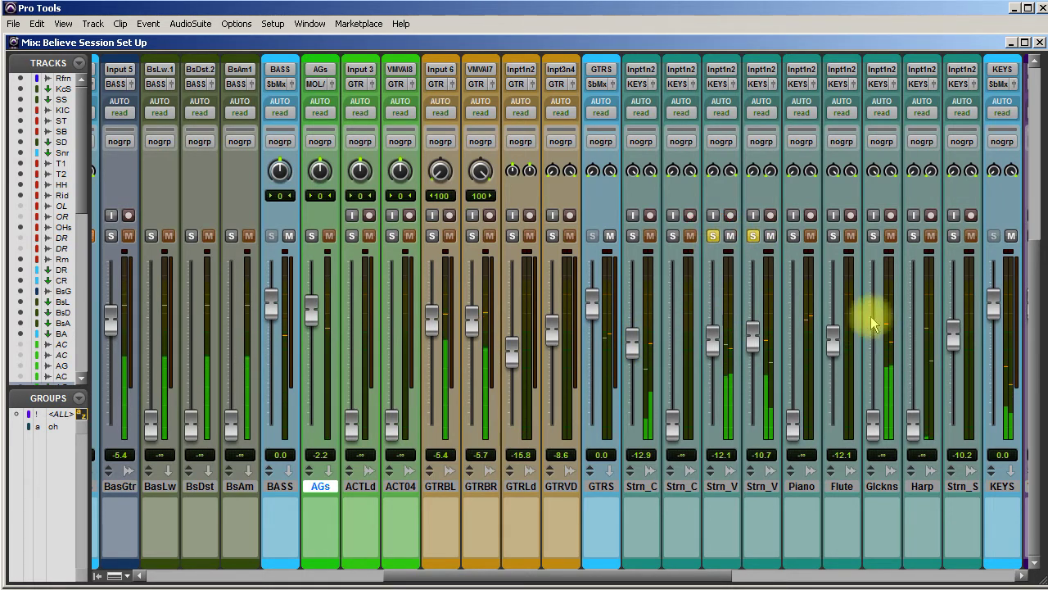
click(872, 236)
drag(872, 438, 873, 354)
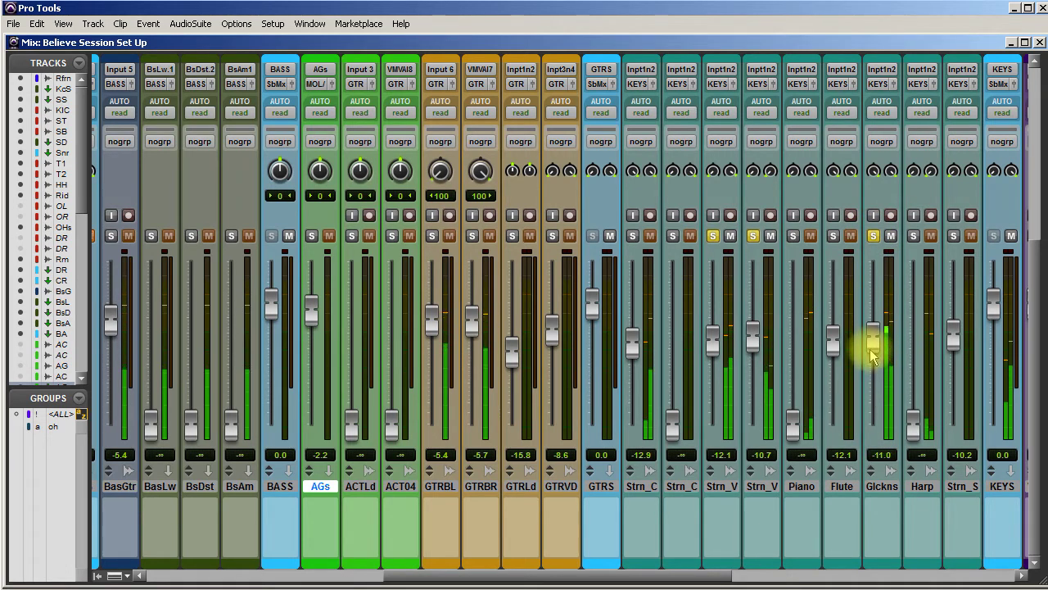
drag(912, 422, 913, 339)
click(913, 236)
click(630, 237)
drag(632, 338, 644, 333)
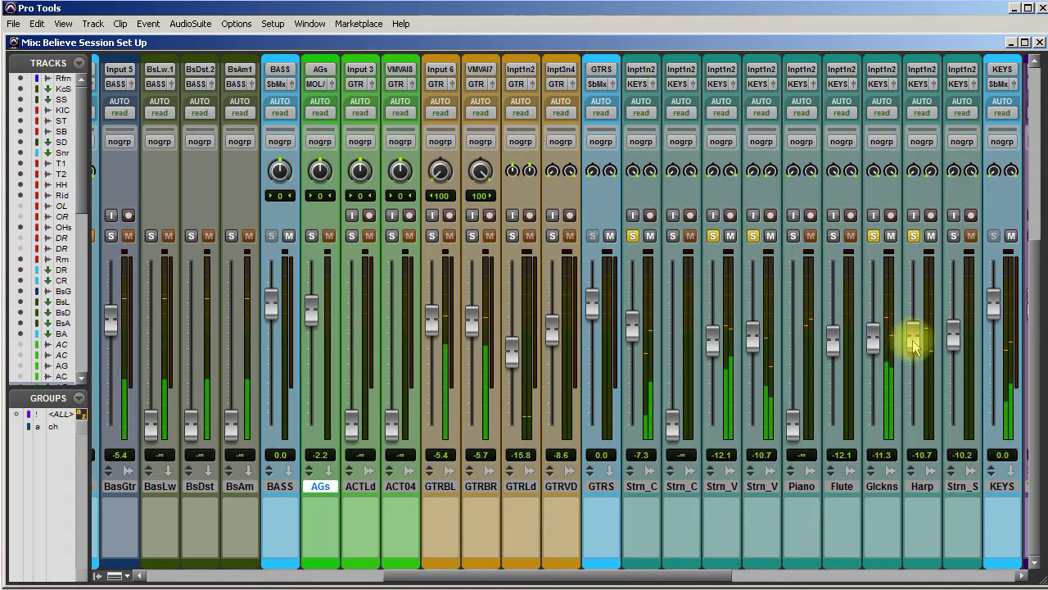
drag(914, 344, 914, 339)
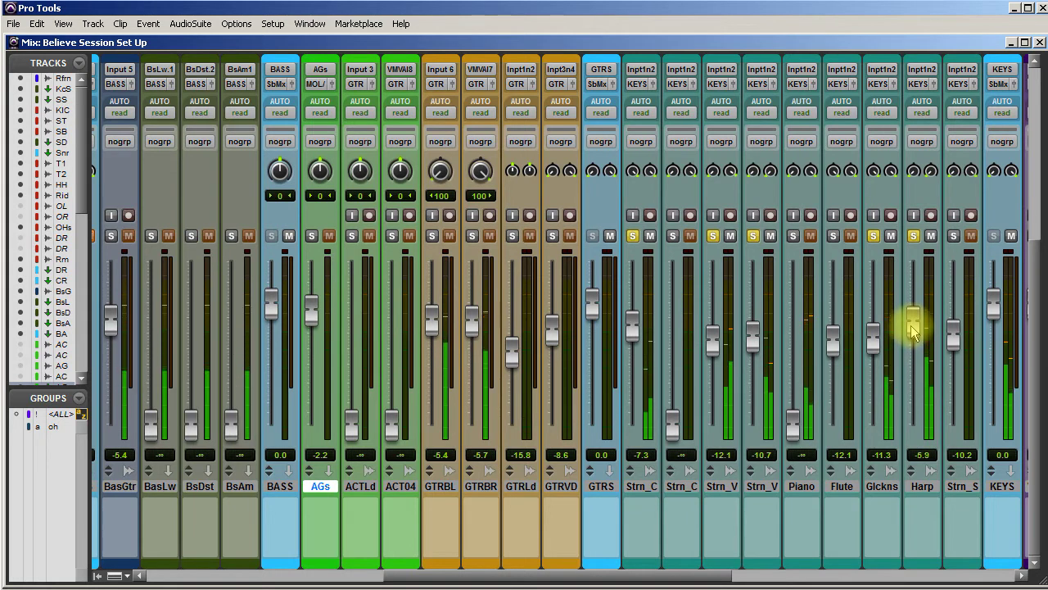
- Solo Piano, the second Strn_C and Strn_S, setting Piano to about -9.1 dB, the second Strn_C to -13.4 dB and Glckns to -9.9 dB
drag(794, 425, 802, 344)
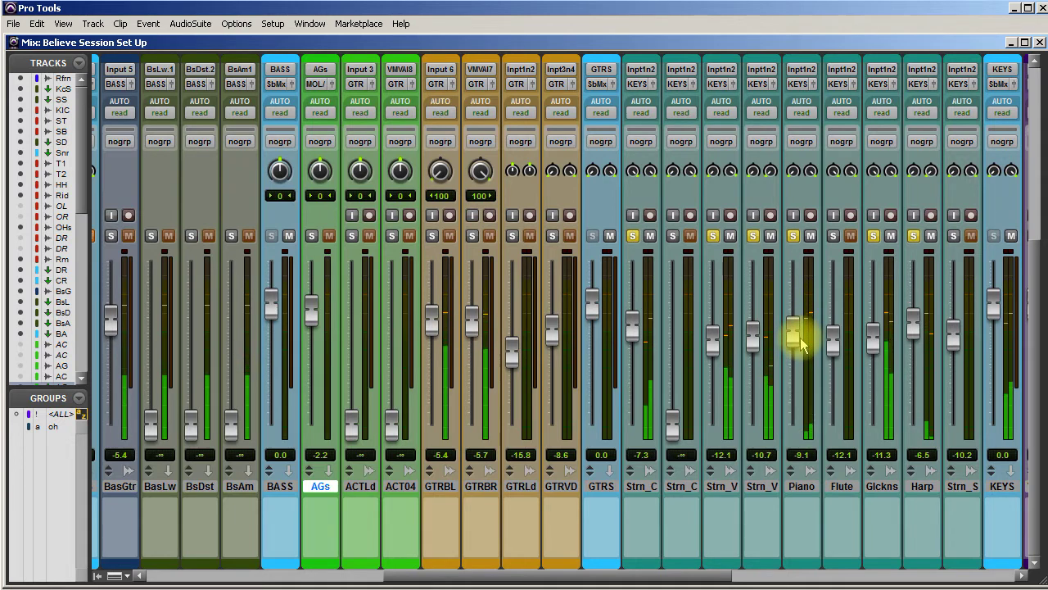
drag(674, 427, 674, 352)
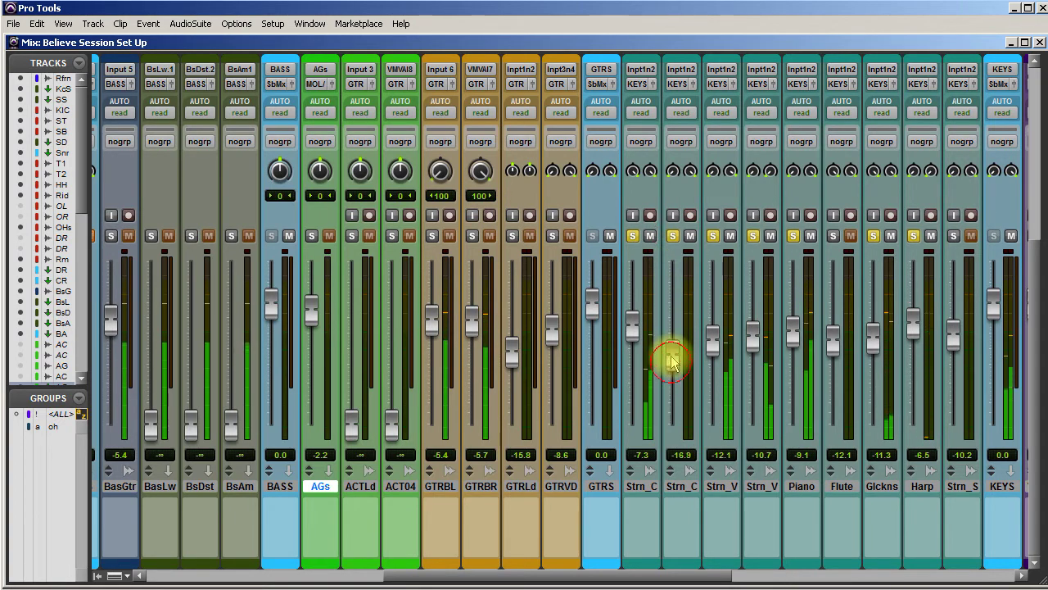
click(956, 236)
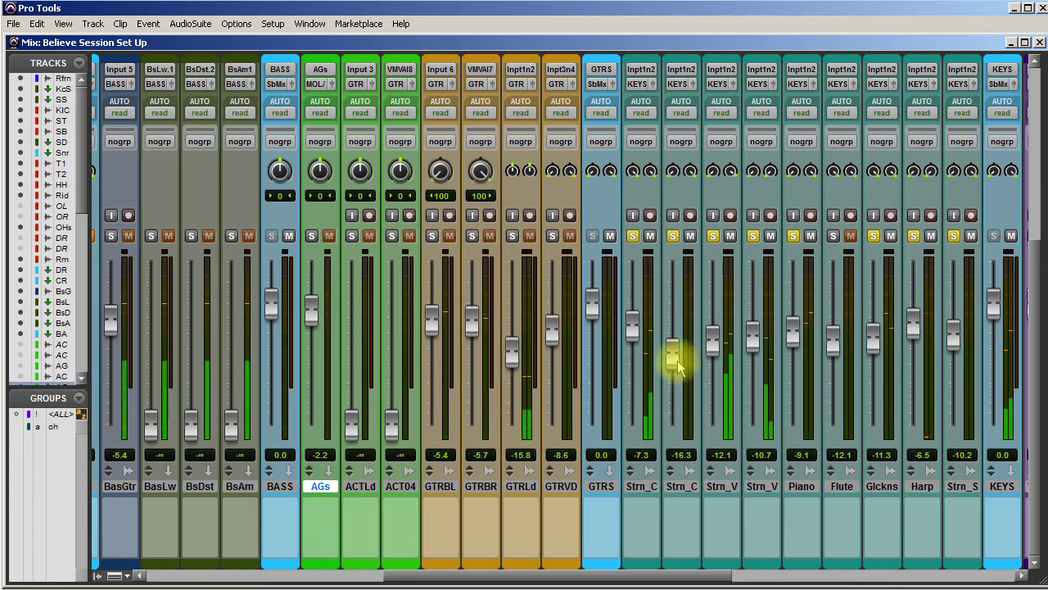
drag(678, 366, 677, 358)
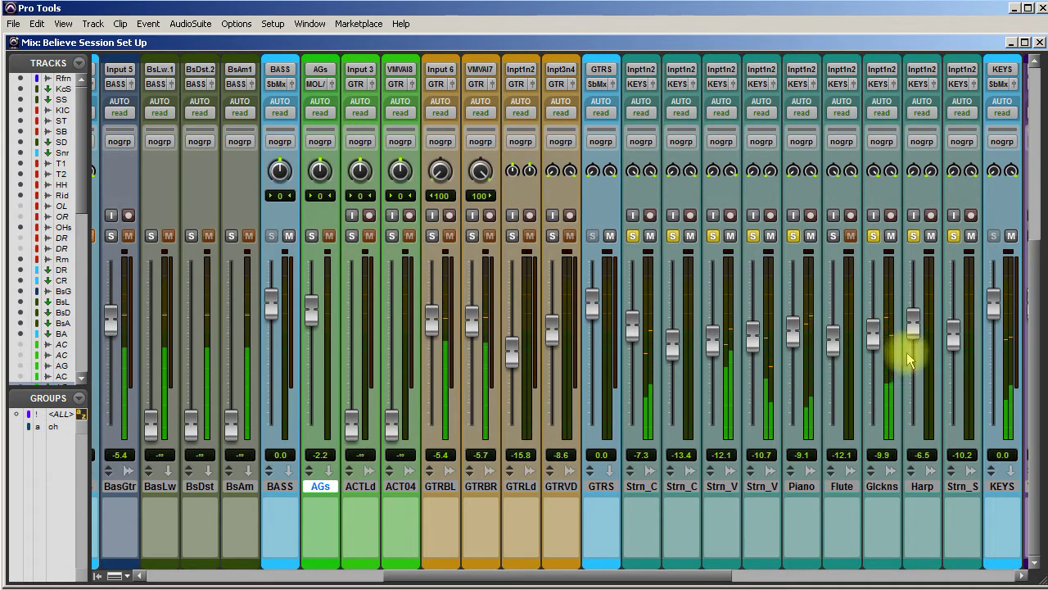
- Solo the Flute along with the other keys tracks, and set the Harp and Flute faders to about -7.3 dB each
drag(909, 333, 911, 331)
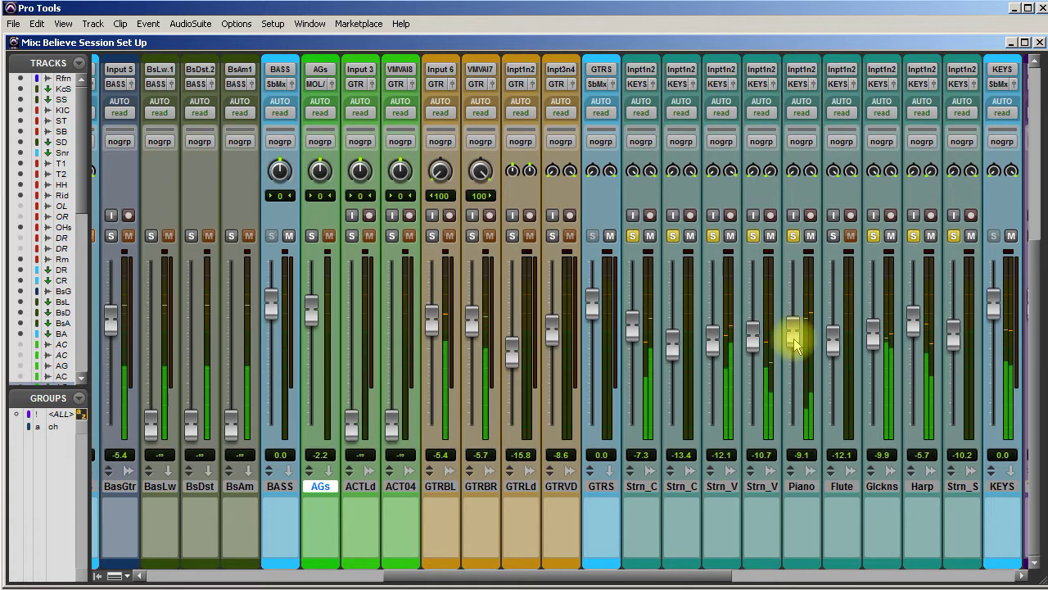
drag(910, 325, 916, 336)
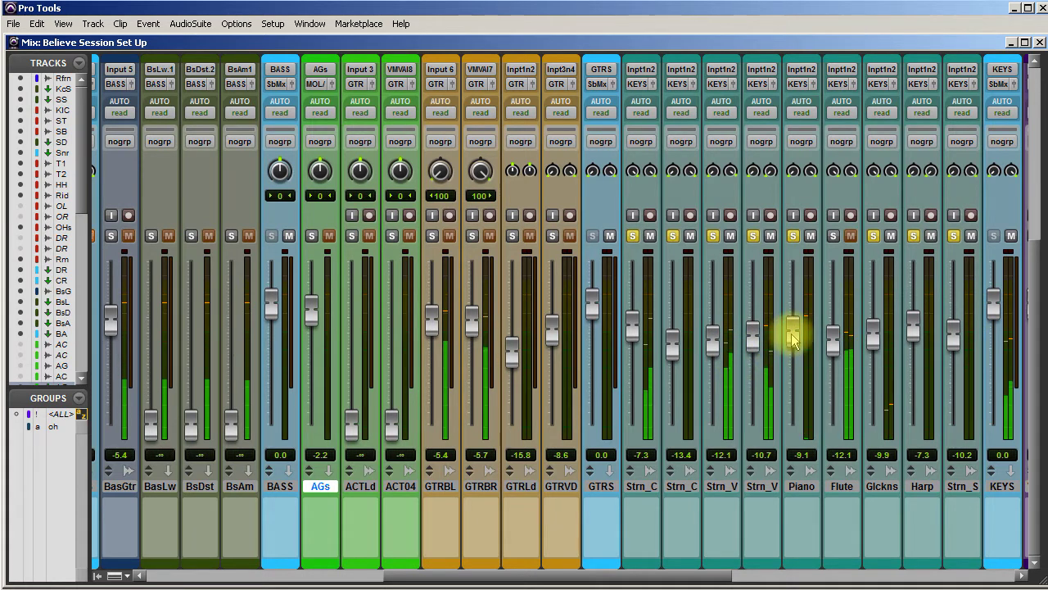
click(832, 237)
click(843, 339)
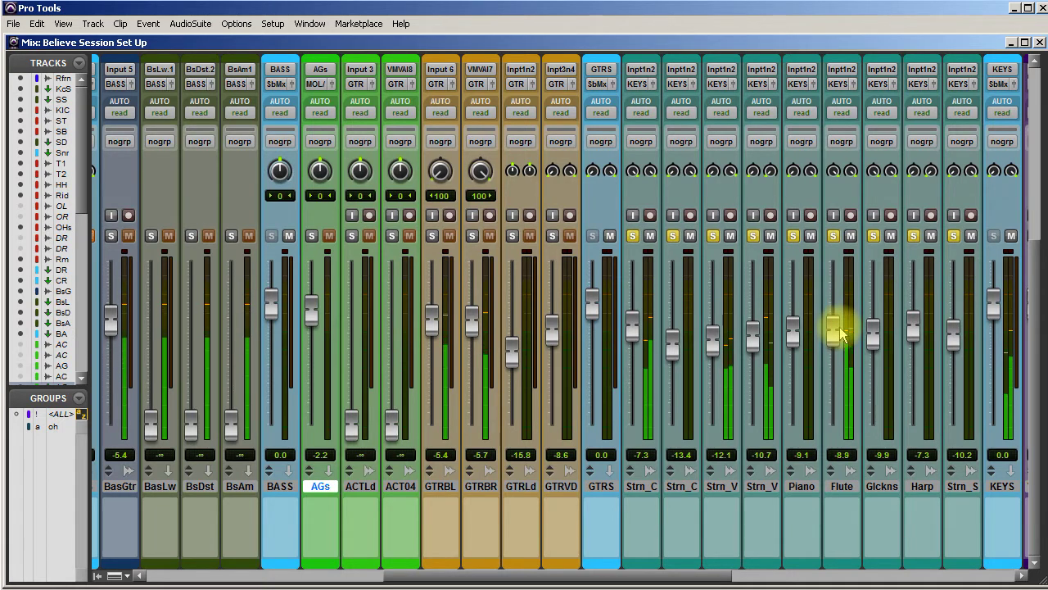
- Unsolo all the strings, Piano, Flute, Glckns and Harp tracks to hear them within the full mix
click(633, 235)
click(672, 236)
click(711, 236)
drag(709, 239, 956, 237)
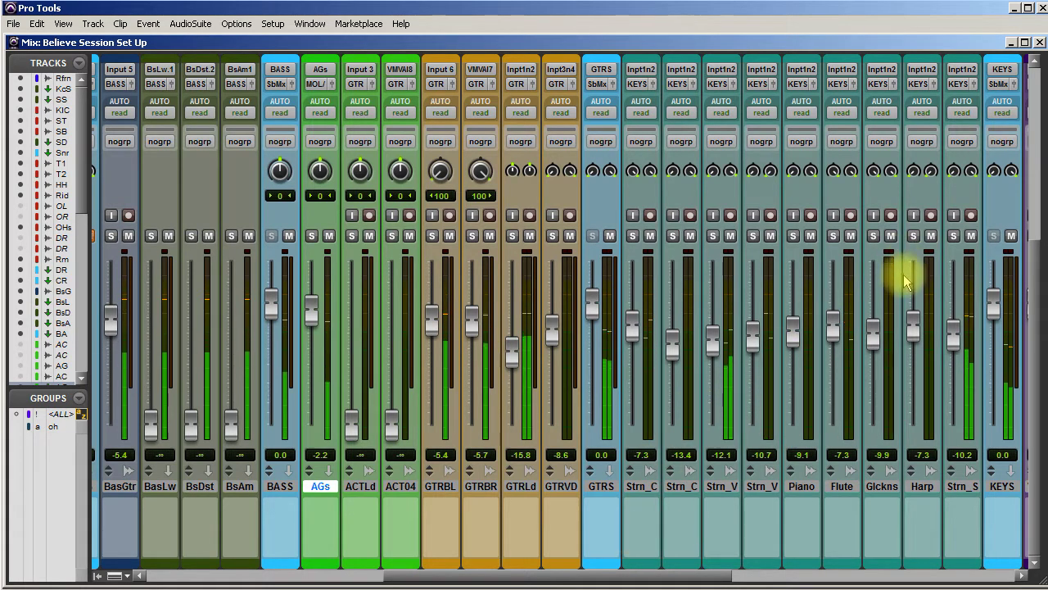
- Raise the Strn_S fader to about -5.2 dB and bring VxWh up from silence to about -4.6 dB
mouse_move(960, 334)
mouse_down()
mouse_move(960, 305)
mouse_move(965, 319)
mouse_up()
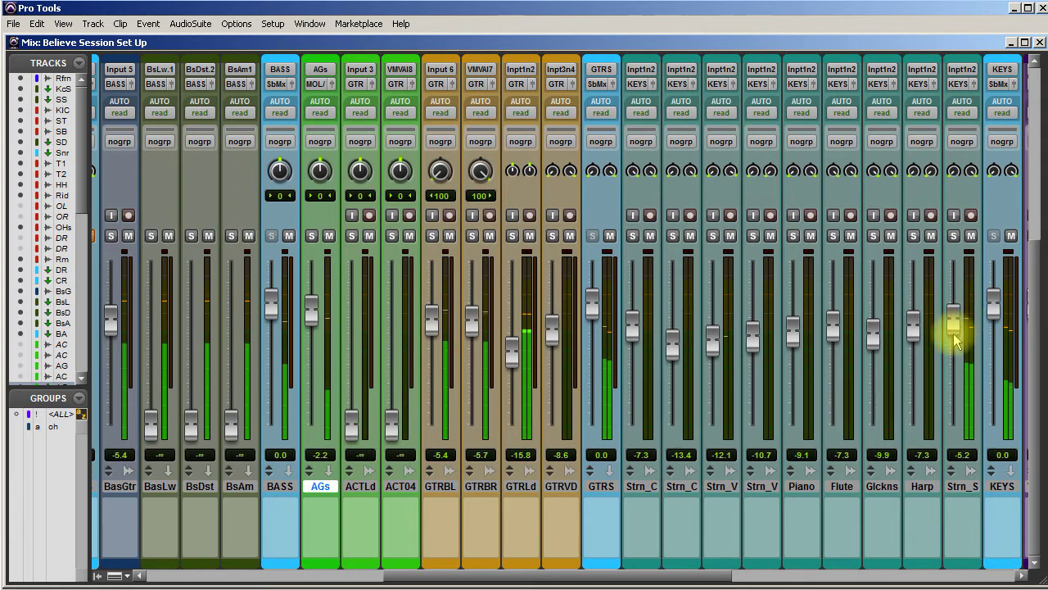
drag(629, 574, 910, 562)
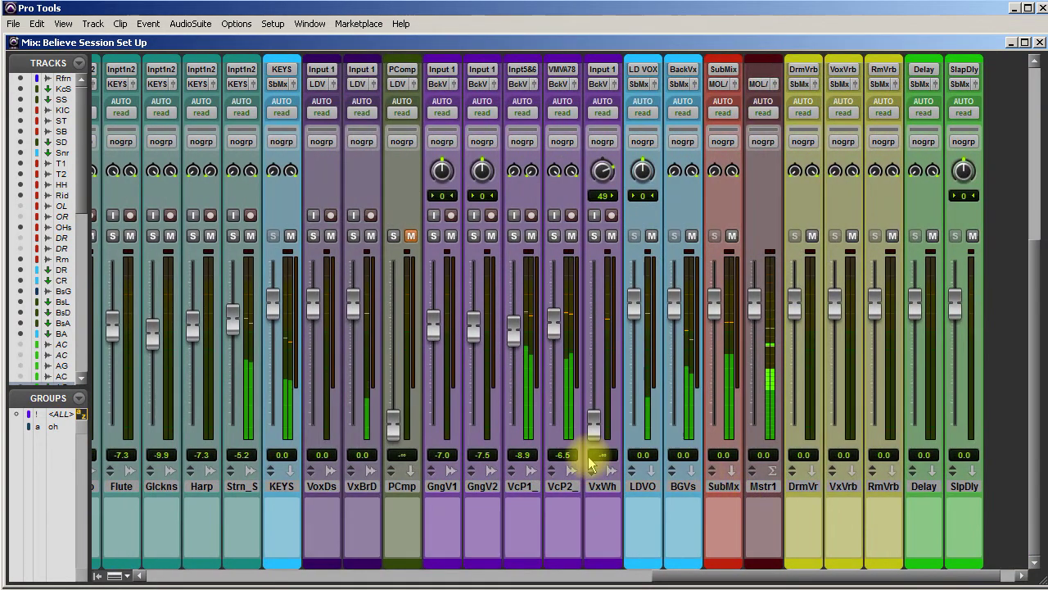
drag(597, 438, 594, 327)
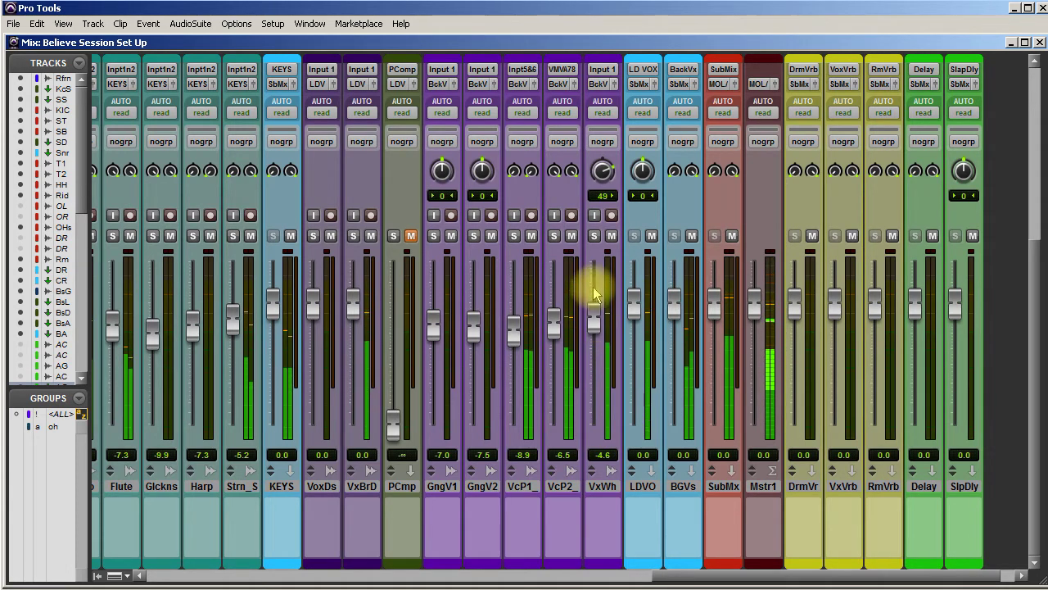
- Solo VxWh briefly and set its fader to about -3.8 dB in the full mix
click(595, 236)
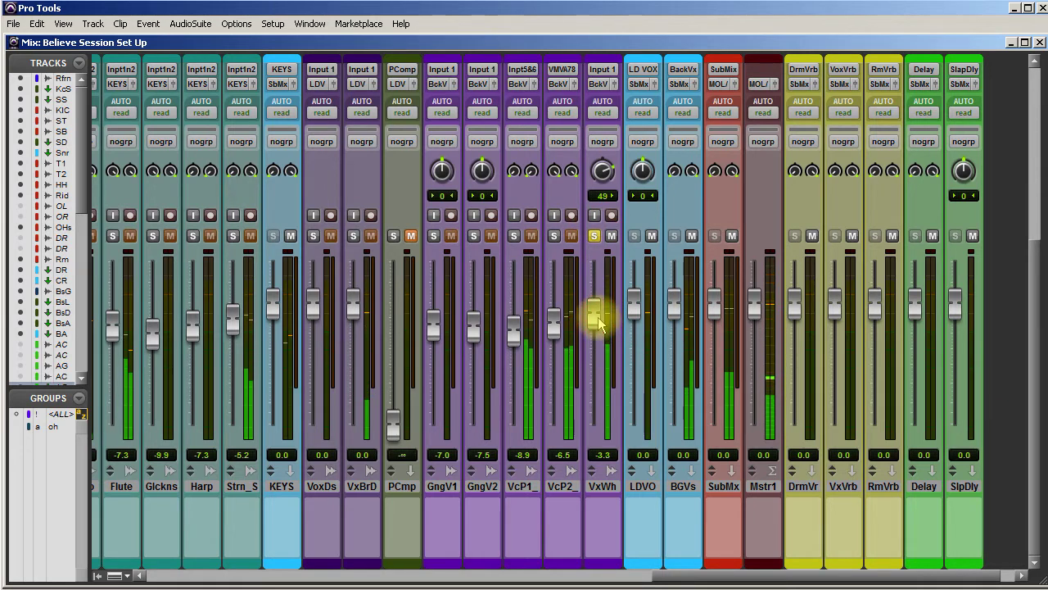
click(595, 236)
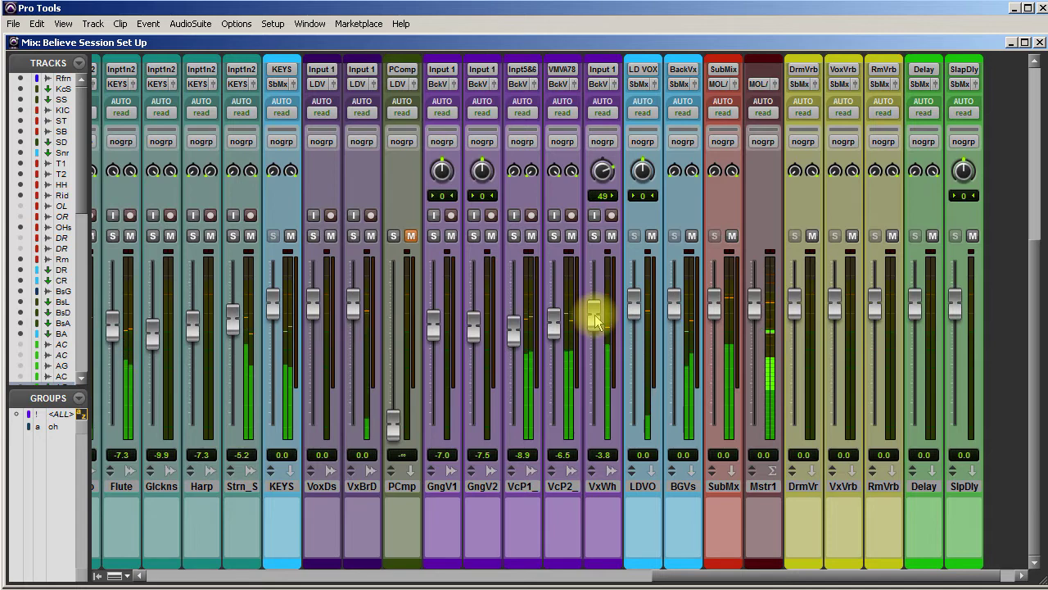
- Bring ACTLd up from silence to about -7.0 dB and ACT04 to -8.4 dB, and raise GTRBL to -4.9 dB and GTRBR to -3.8 dB
drag(701, 575, 416, 580)
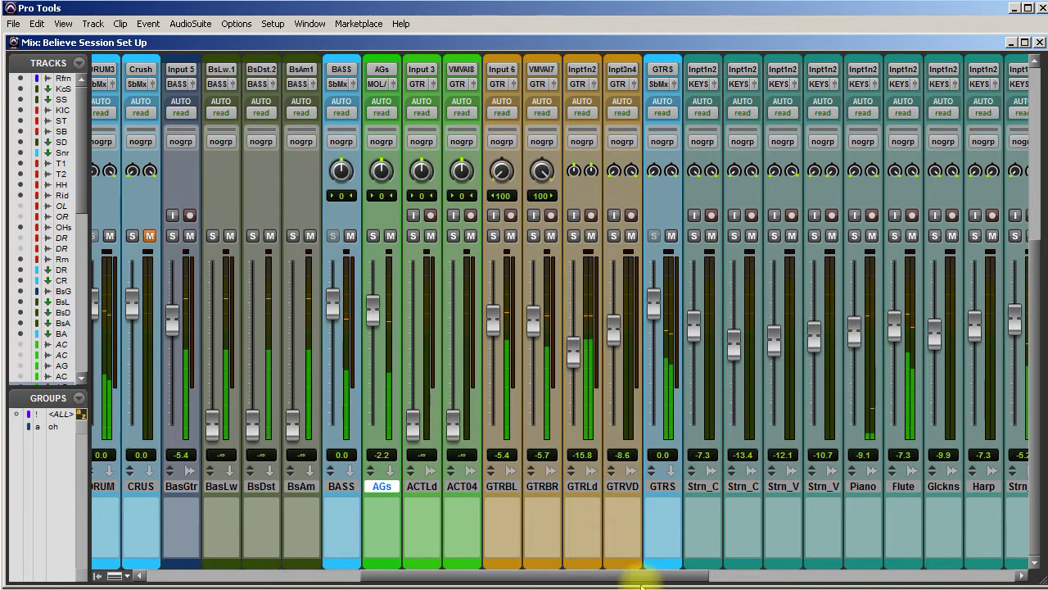
drag(655, 573, 840, 552)
scroll(846, 544, up, 5)
scroll(850, 548, down, 5)
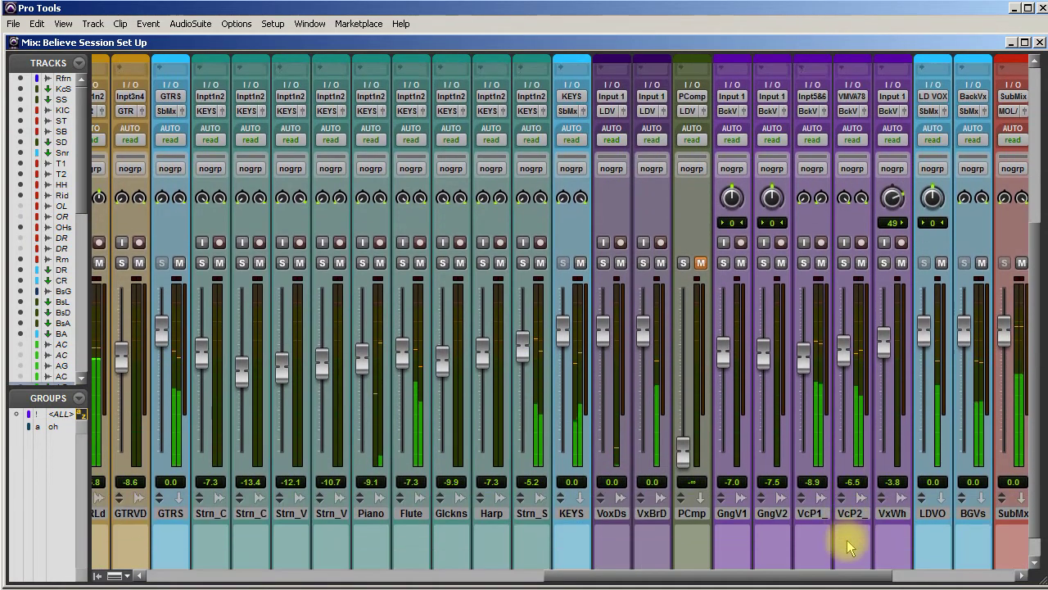
drag(685, 573, 546, 569)
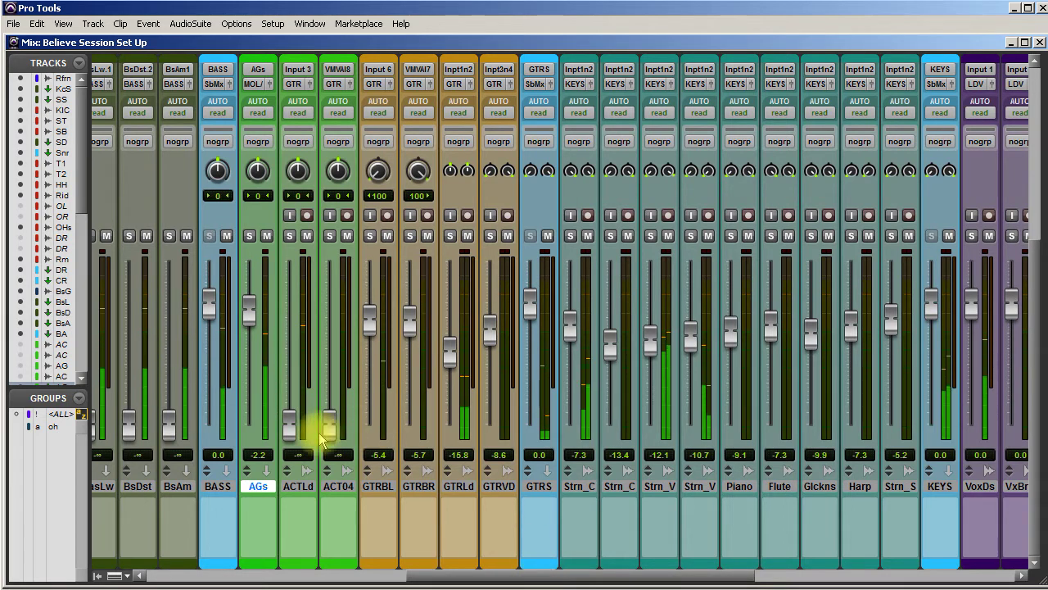
drag(288, 429, 294, 324)
drag(330, 421, 328, 327)
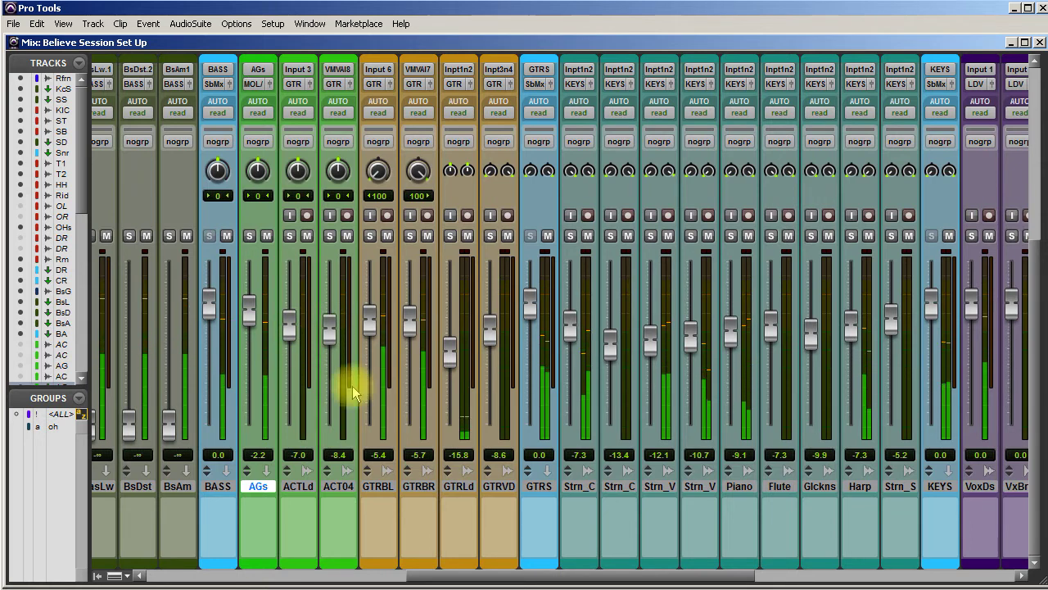
drag(410, 334, 370, 322)
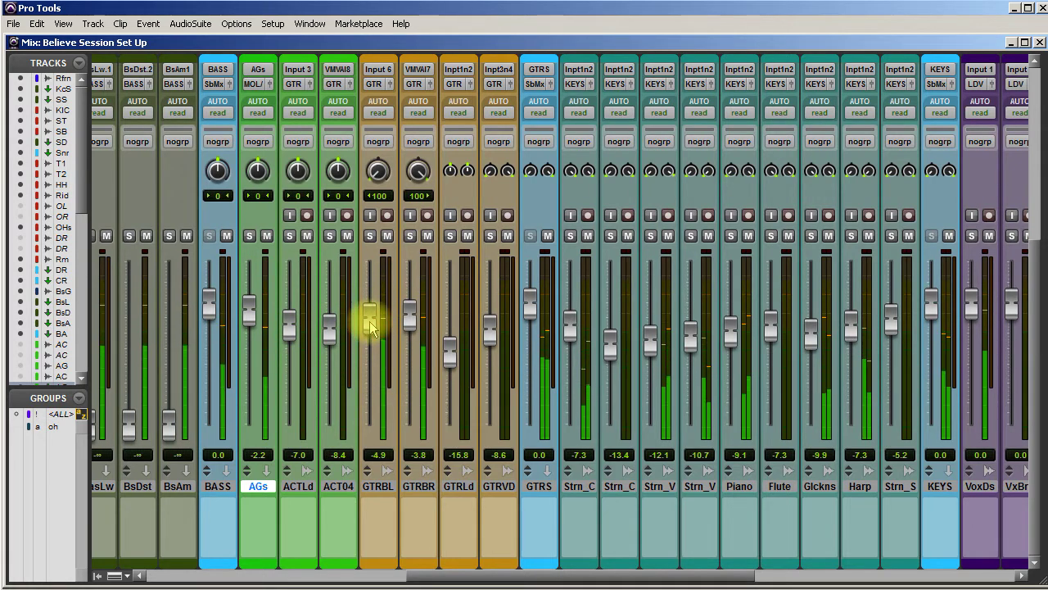
- Lower the GngV1 fader to about -9.1 dB and GngV2 to about -8.4 dB, and select the GngV1 track
drag(603, 573, 751, 573)
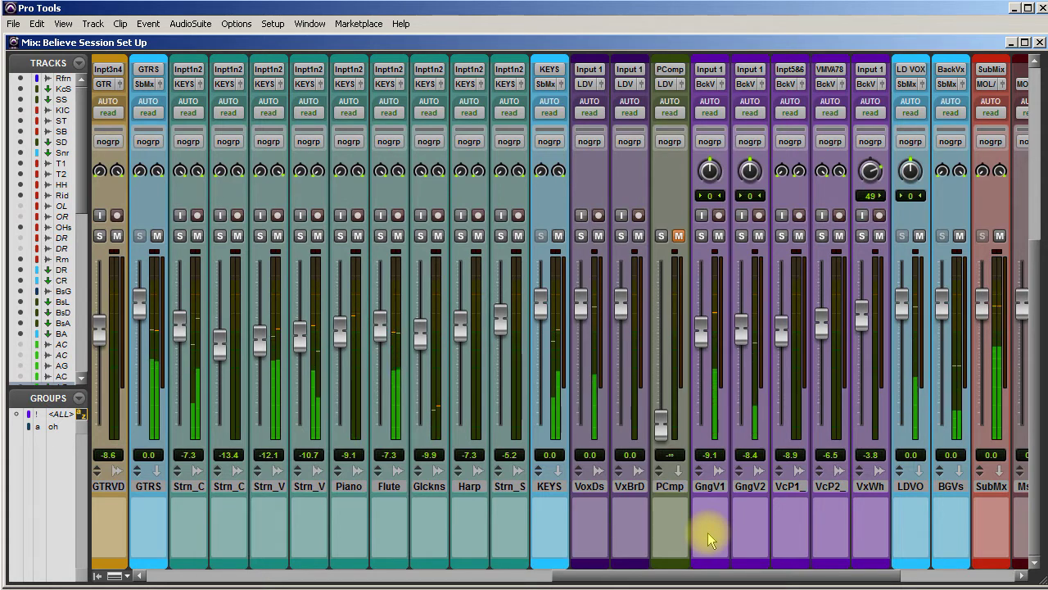
click(698, 564)
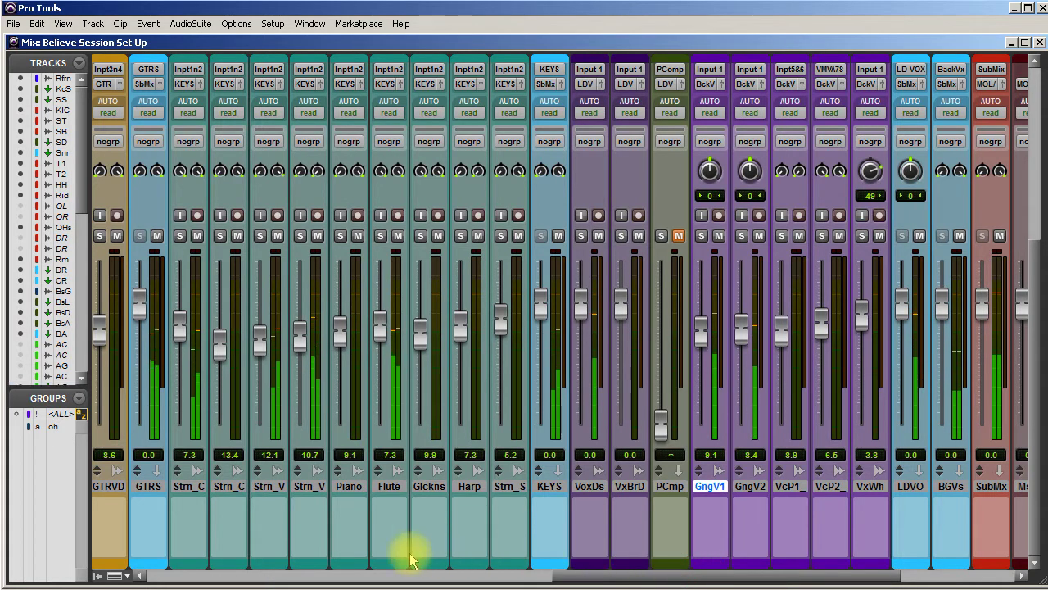
- Check the levels across the whole mixer, and lower Tom 1 to about -2.5 dB and Tom 2 to about -2.2 dB
drag(597, 571, 175, 543)
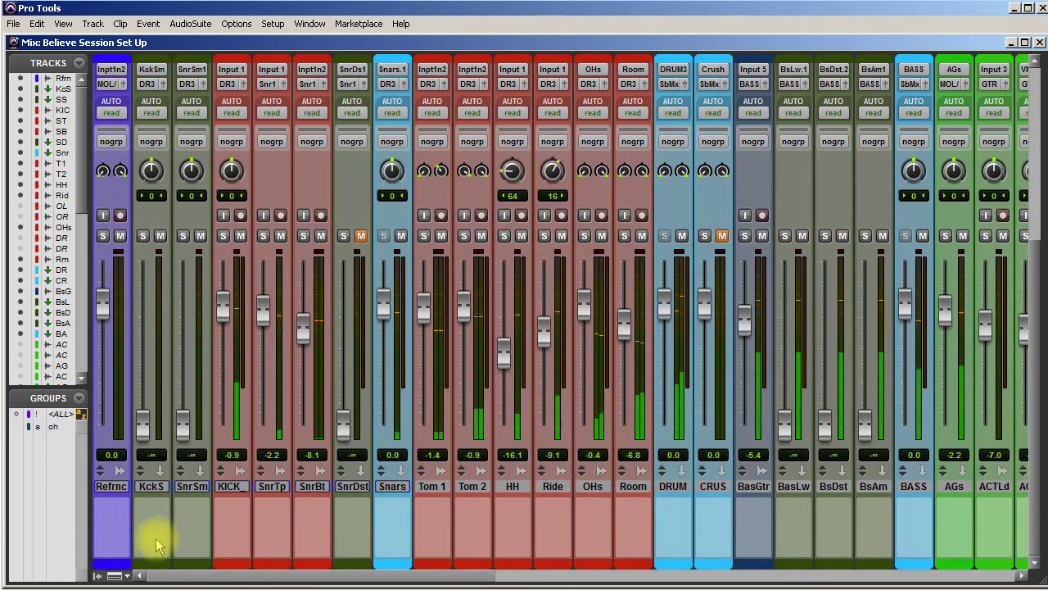
drag(156, 538, 390, 554)
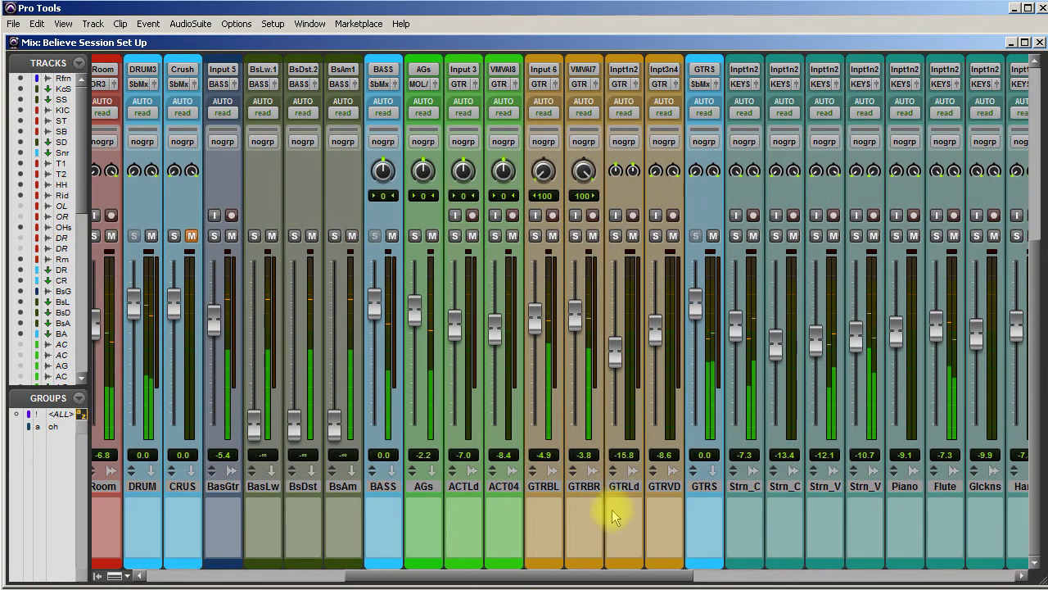
drag(542, 576, 686, 578)
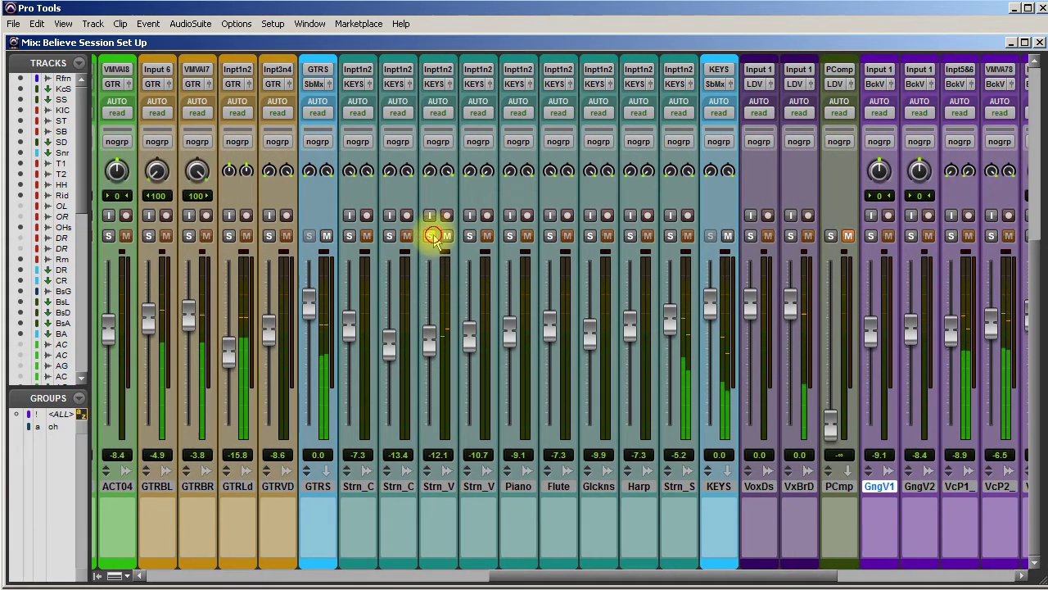
drag(636, 569, 724, 576)
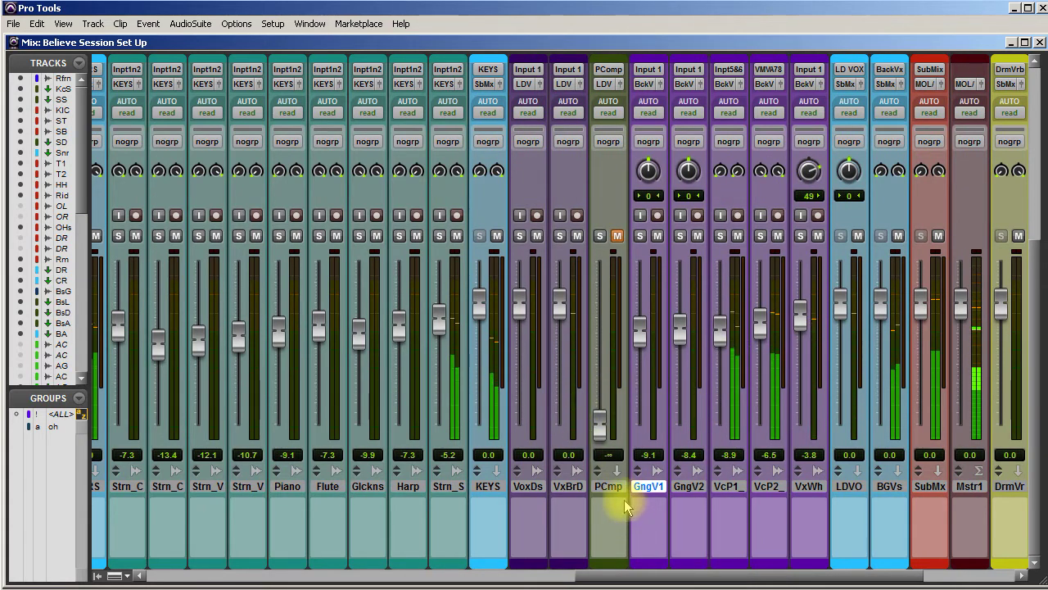
drag(638, 570, 690, 578)
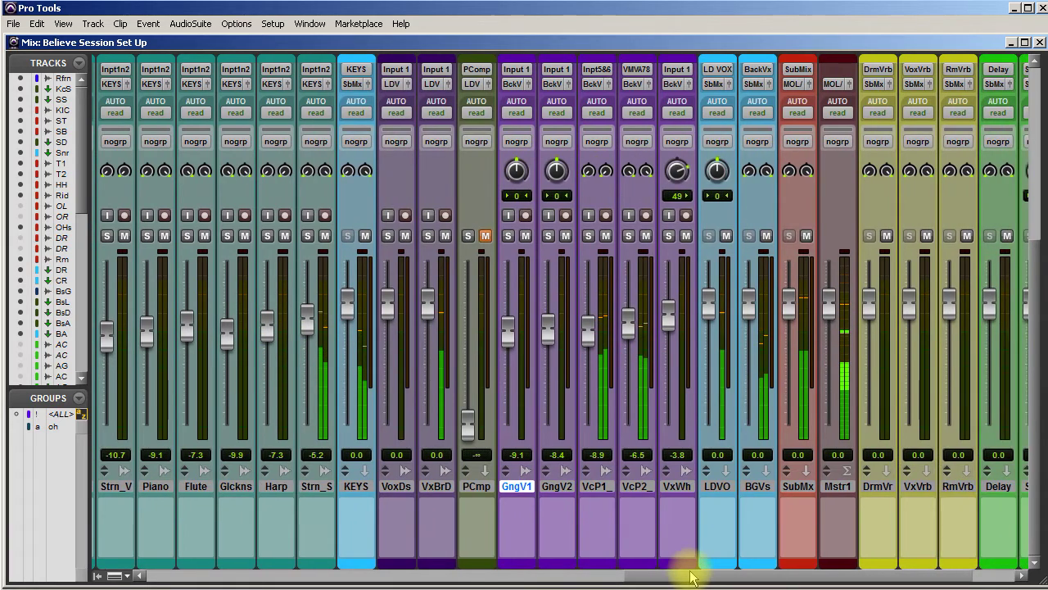
drag(691, 577, 492, 577)
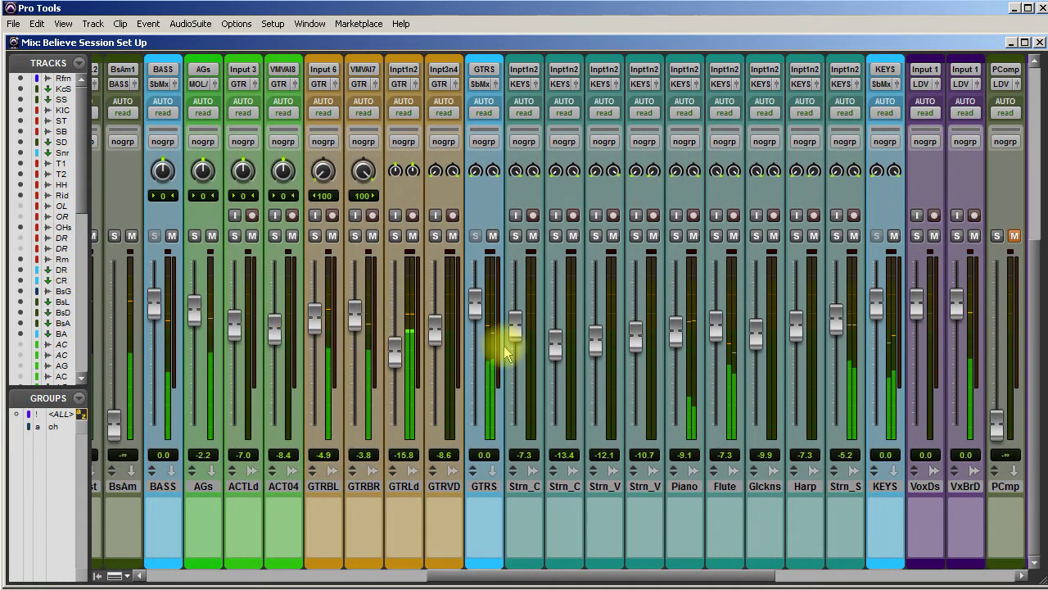
drag(613, 571, 328, 571)
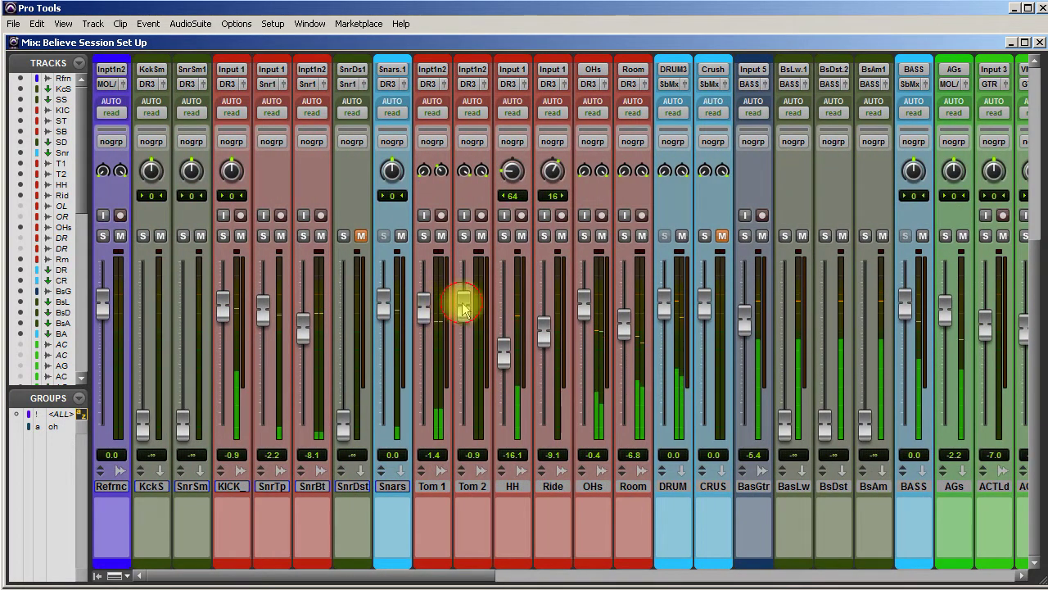
drag(464, 309, 424, 308)
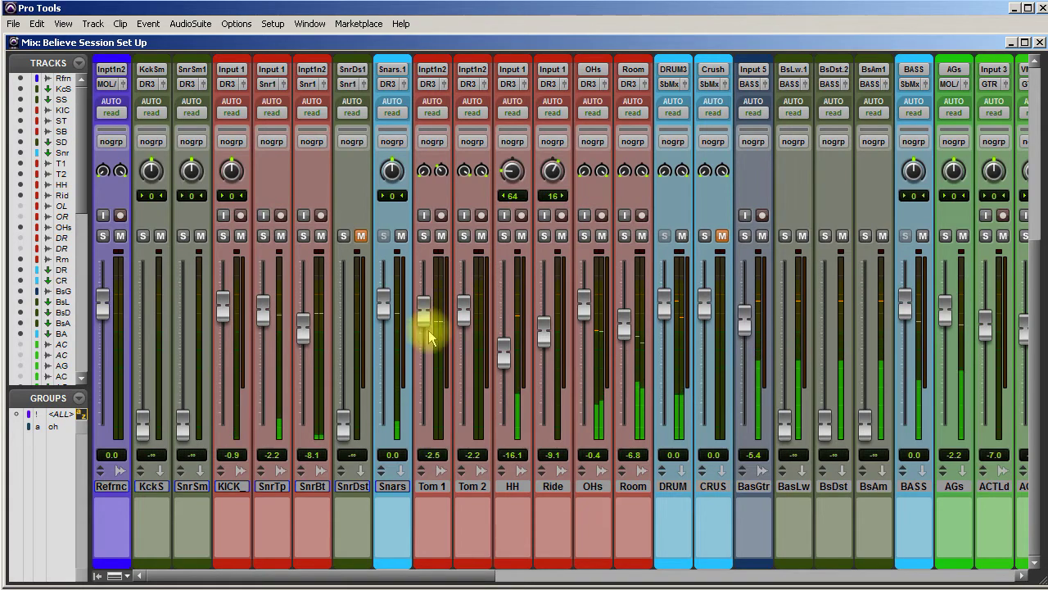
- Raise the VxWh fader to about -3.3 dB and VxBrD to about +0.7 dB
drag(464, 574, 913, 570)
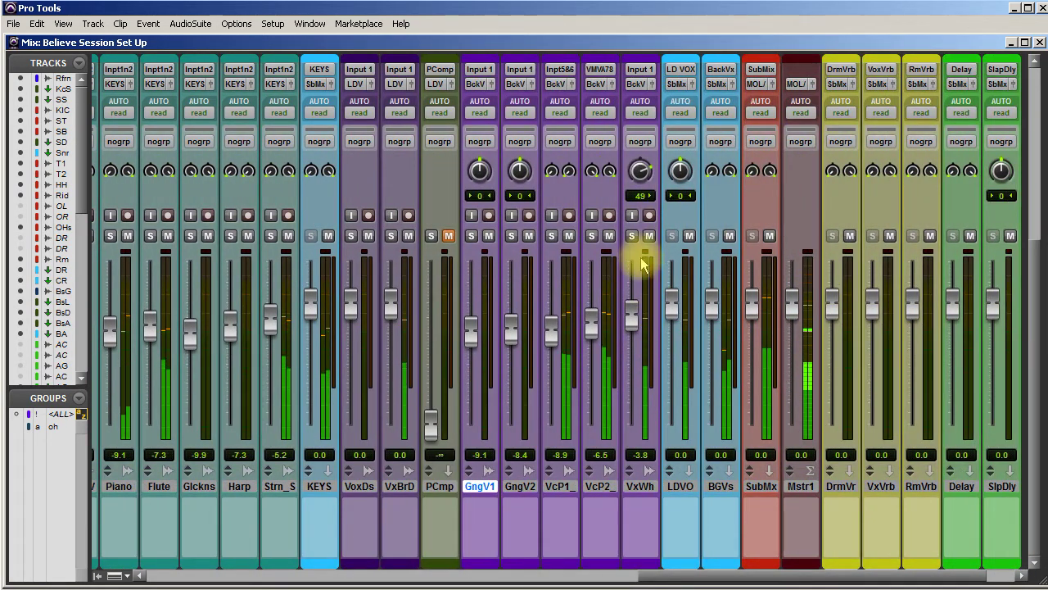
drag(632, 309, 631, 303)
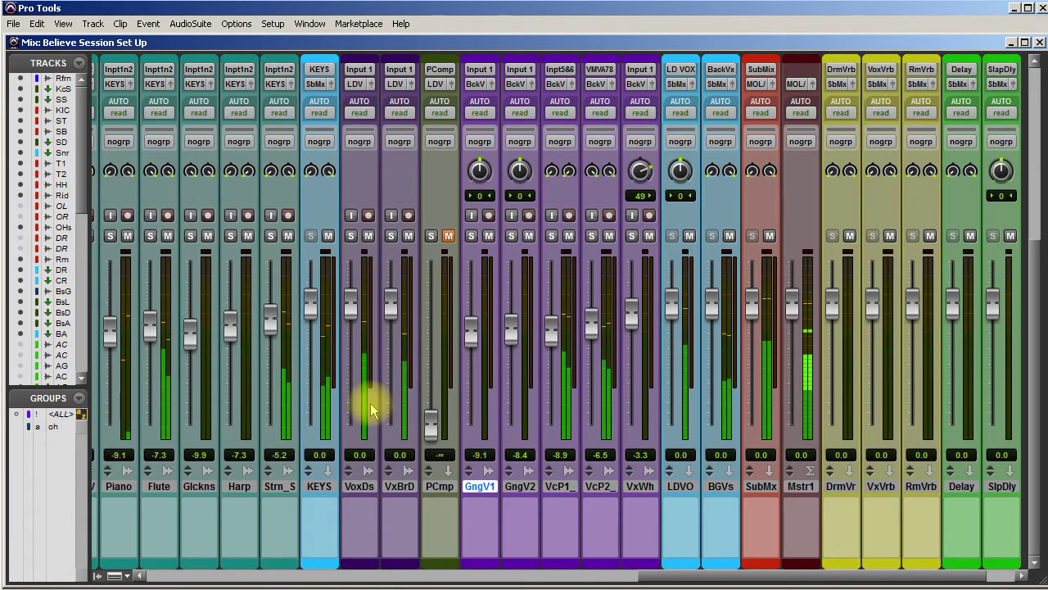
drag(391, 312, 391, 307)
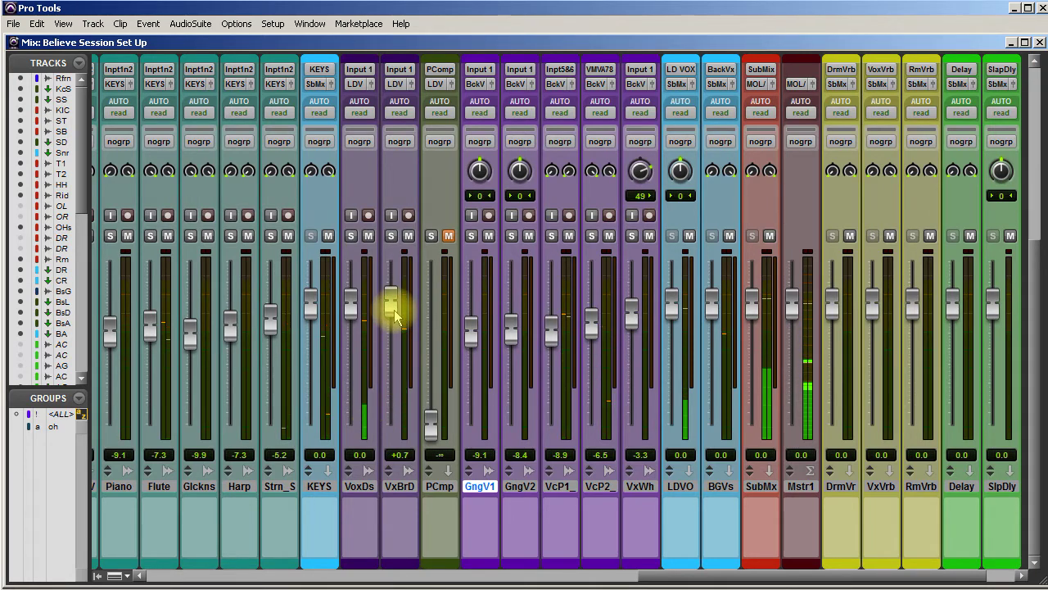
- Select the ACT Lead clip around bar 97 in the Edit window for playback and return to the mixer
drag(679, 574, 534, 574)
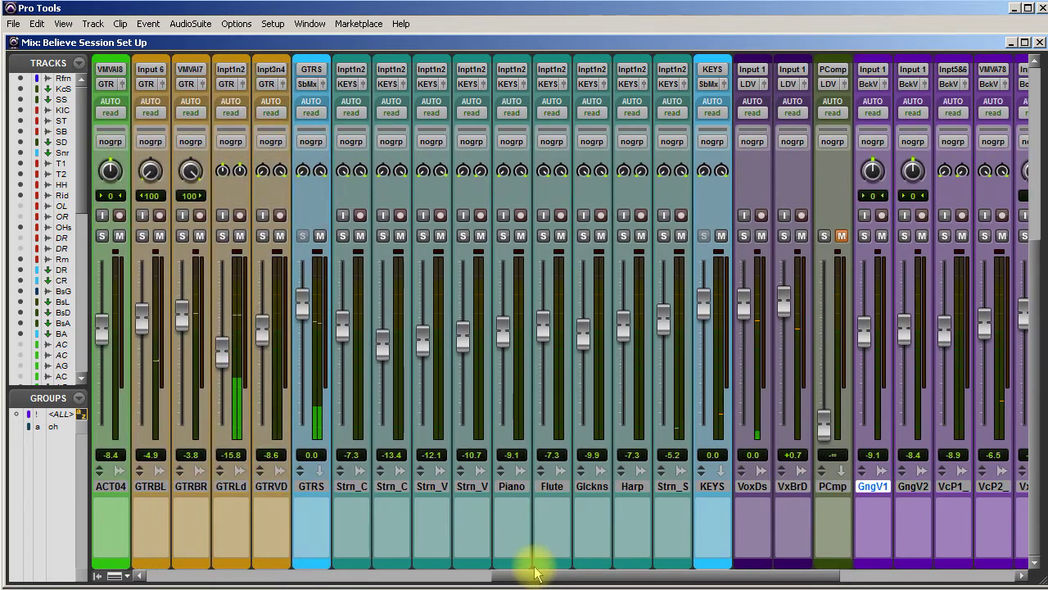
scroll(684, 405, up, 5)
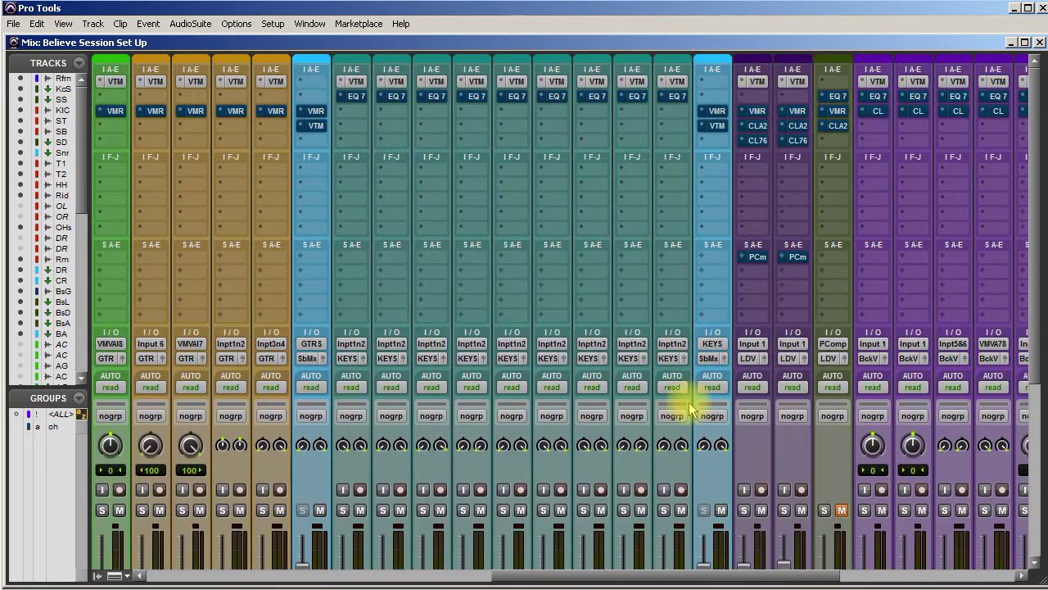
key(ctrl+equal)
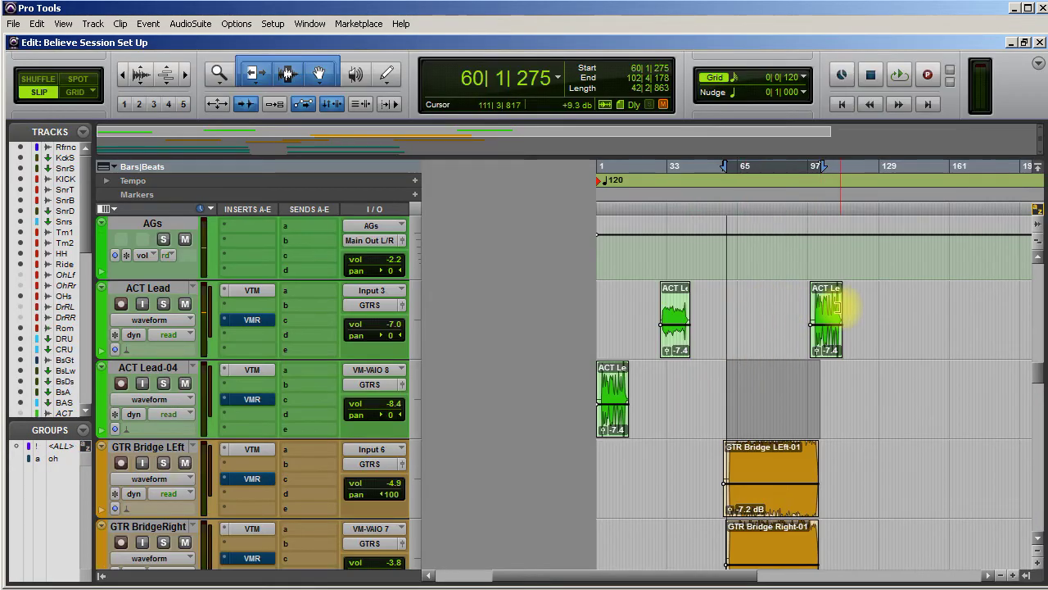
drag(809, 301, 850, 300)
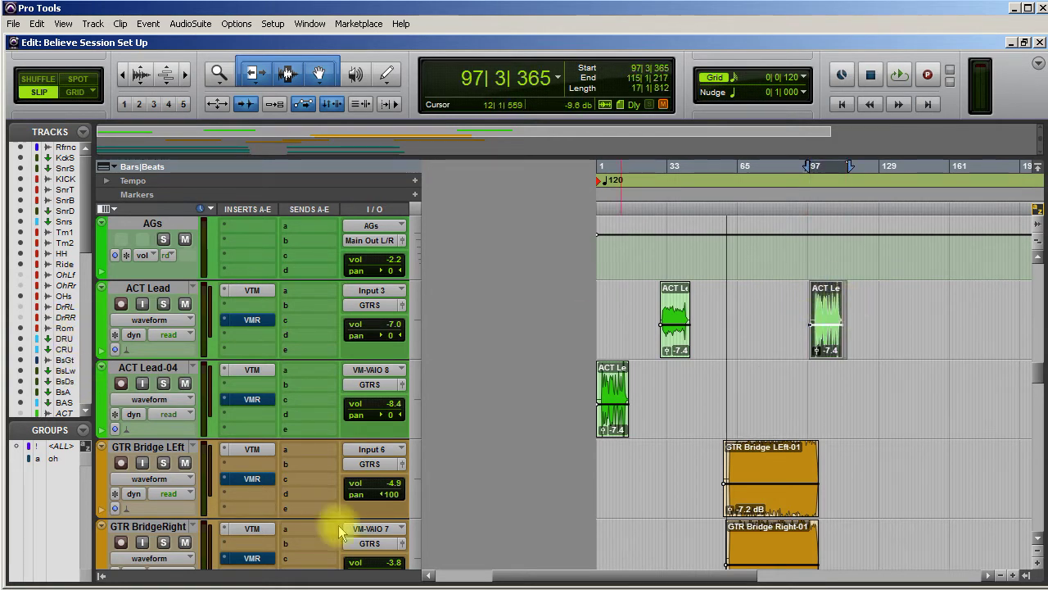
key(ctrl+equal)
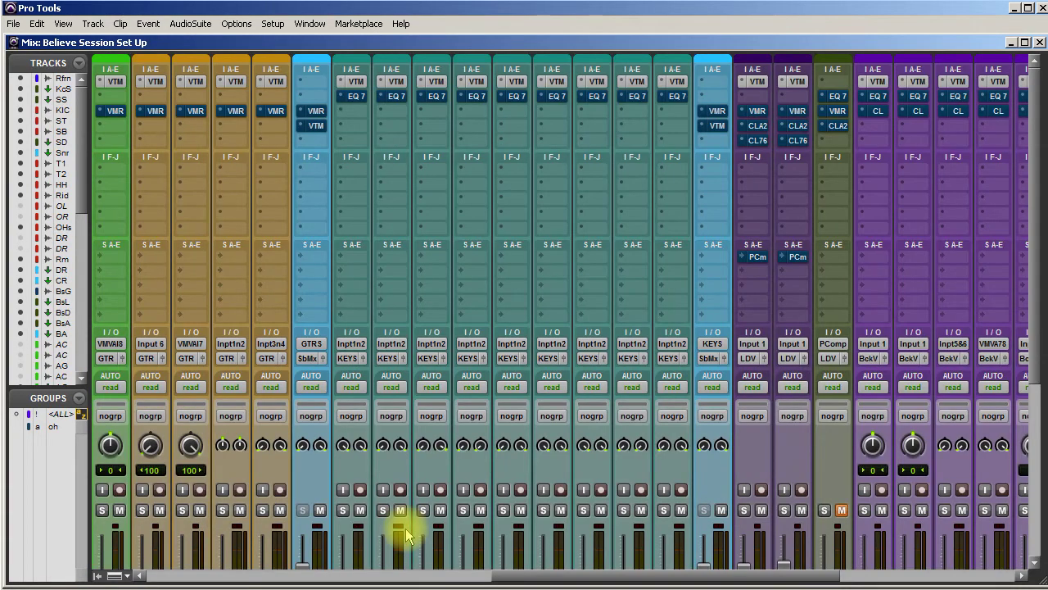
- Solo AGs and ACTLd in turn to check them, and set the ACTLd fader to about -8.1 dB
scroll(492, 459, down, 5)
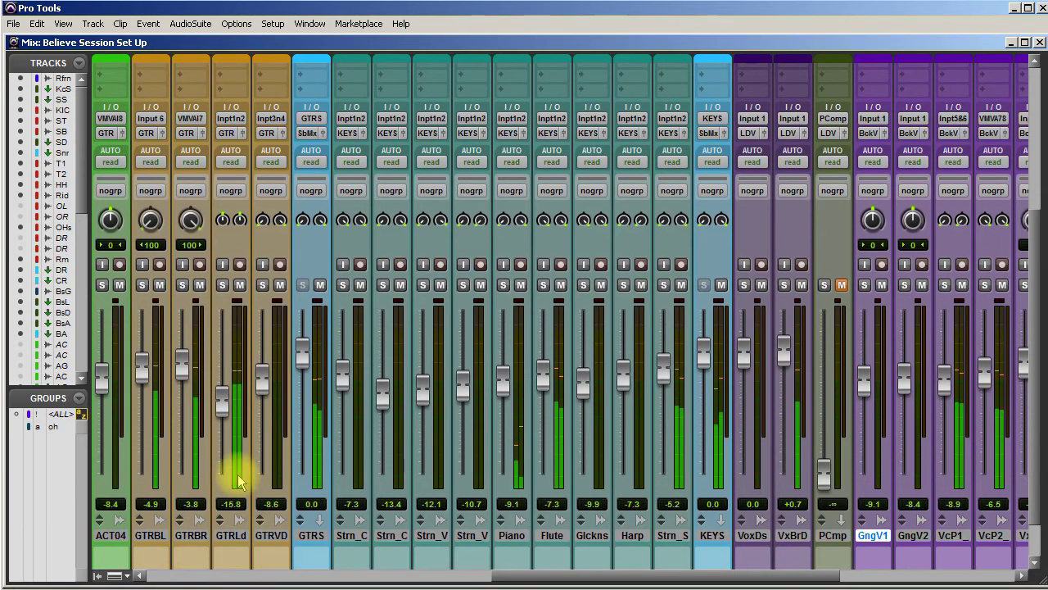
scroll(238, 473, left, 6)
scroll(229, 479, left, 1)
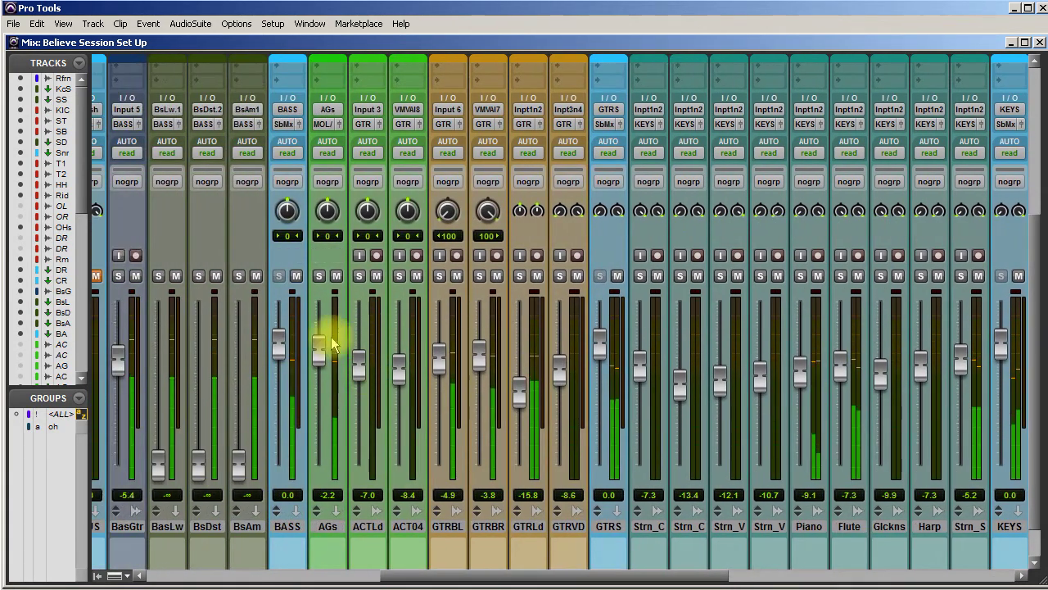
click(318, 277)
click(318, 276)
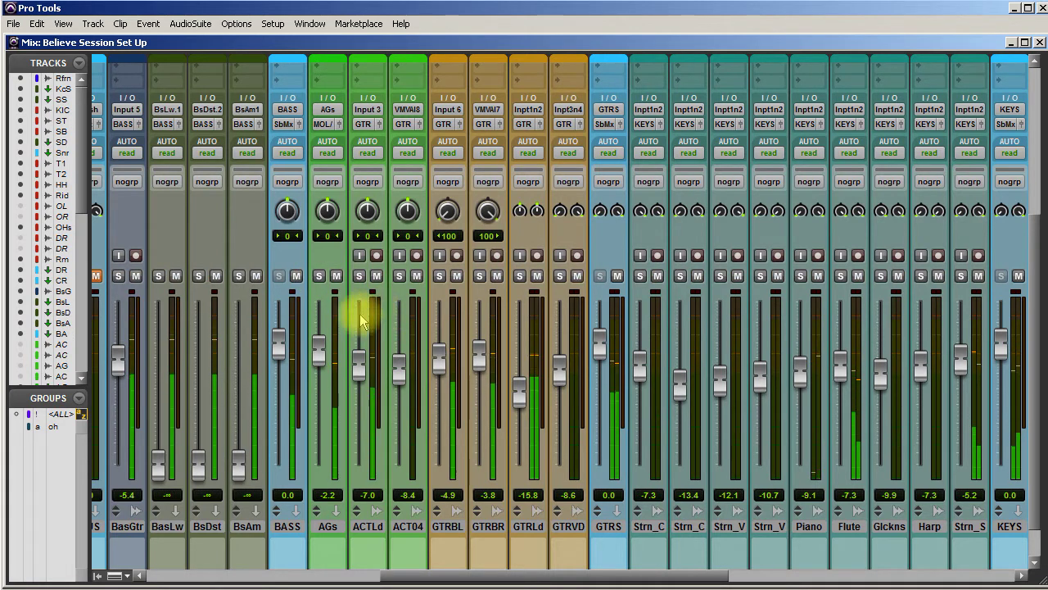
click(359, 277)
mouse_move(358, 370)
mouse_down()
mouse_move(360, 356)
mouse_move(361, 371)
mouse_up()
click(358, 277)
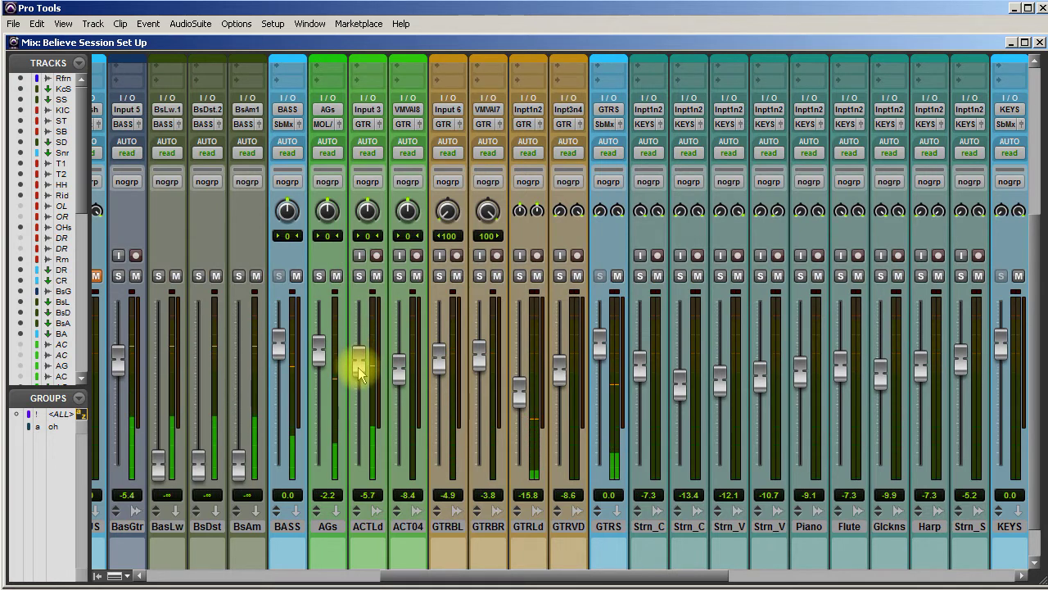
drag(360, 376, 361, 381)
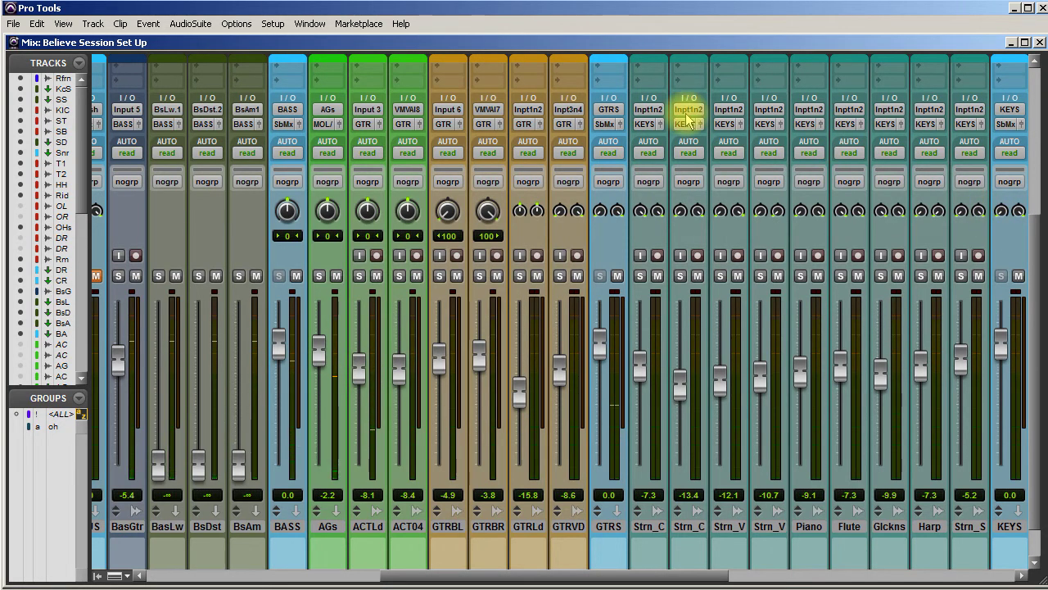
- Play the opening ACT Lead-04 clip in the Edit window, solo its track and raise its volume to about -3.9 dB
key(ctrl+equal)
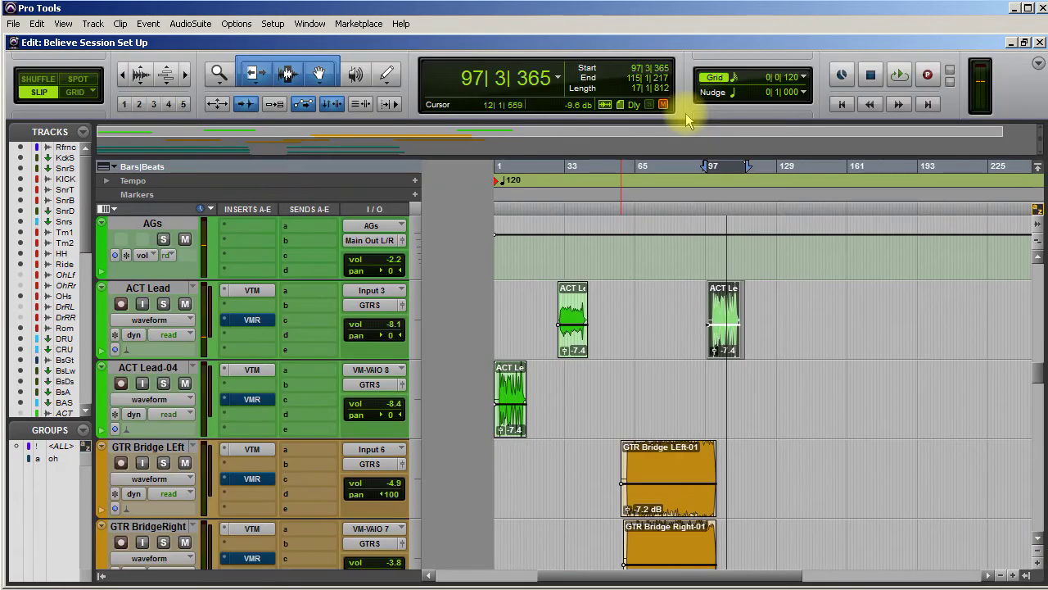
click(513, 390)
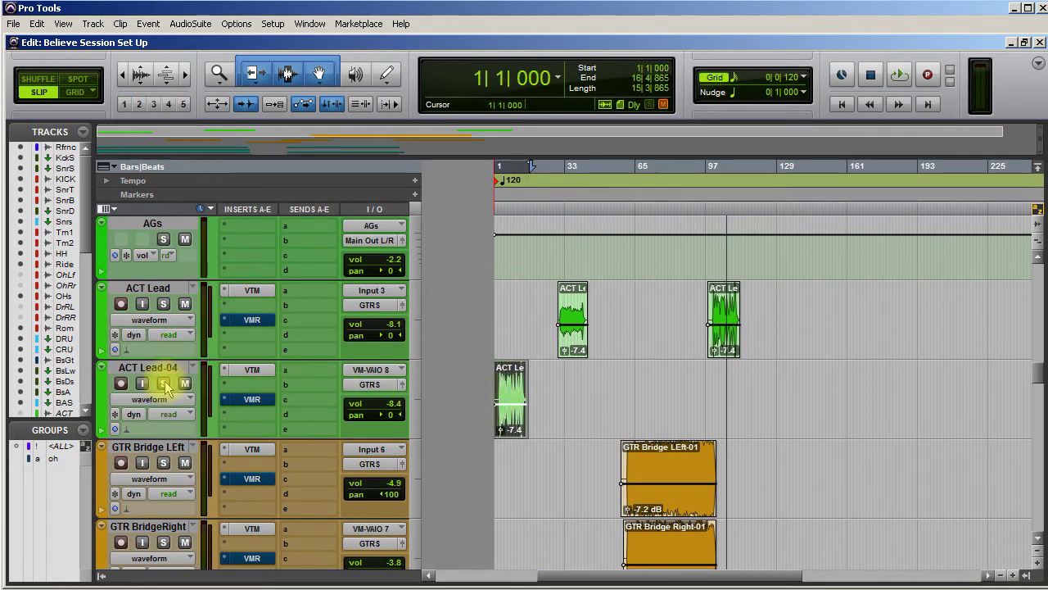
key(space)
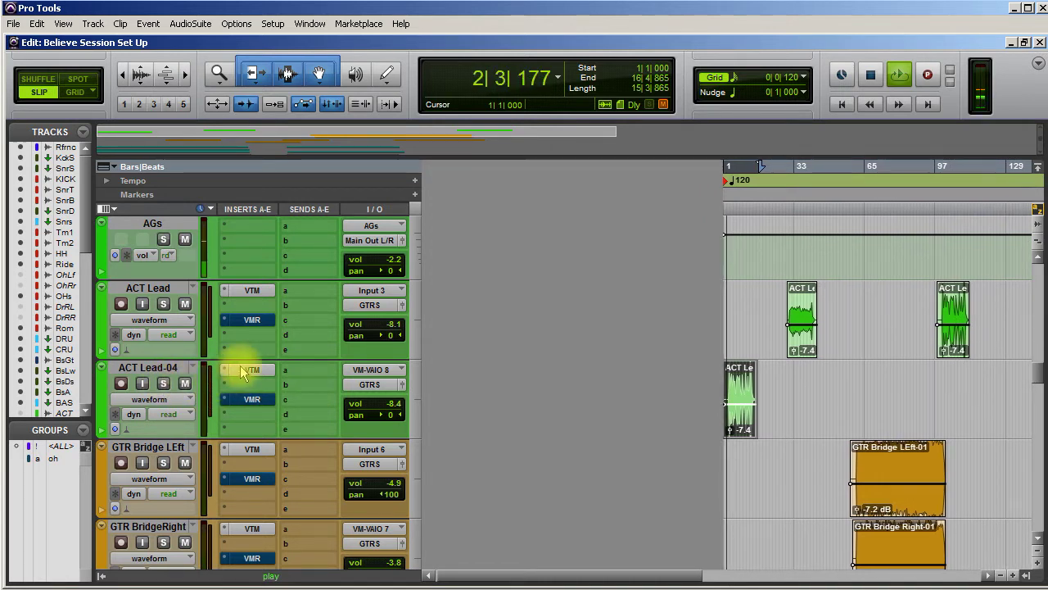
click(163, 383)
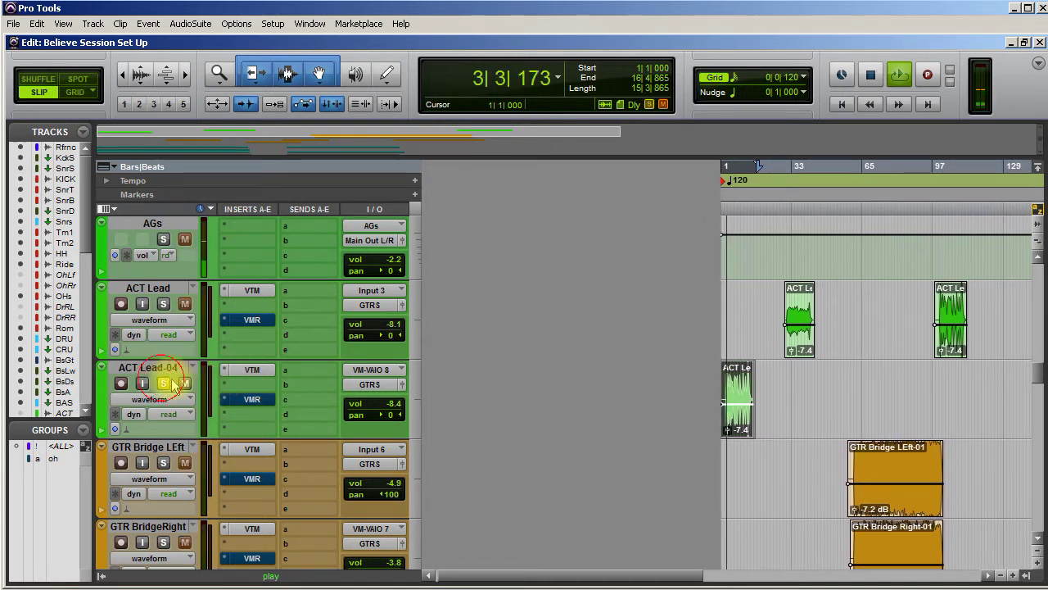
click(356, 405)
drag(356, 405, 352, 398)
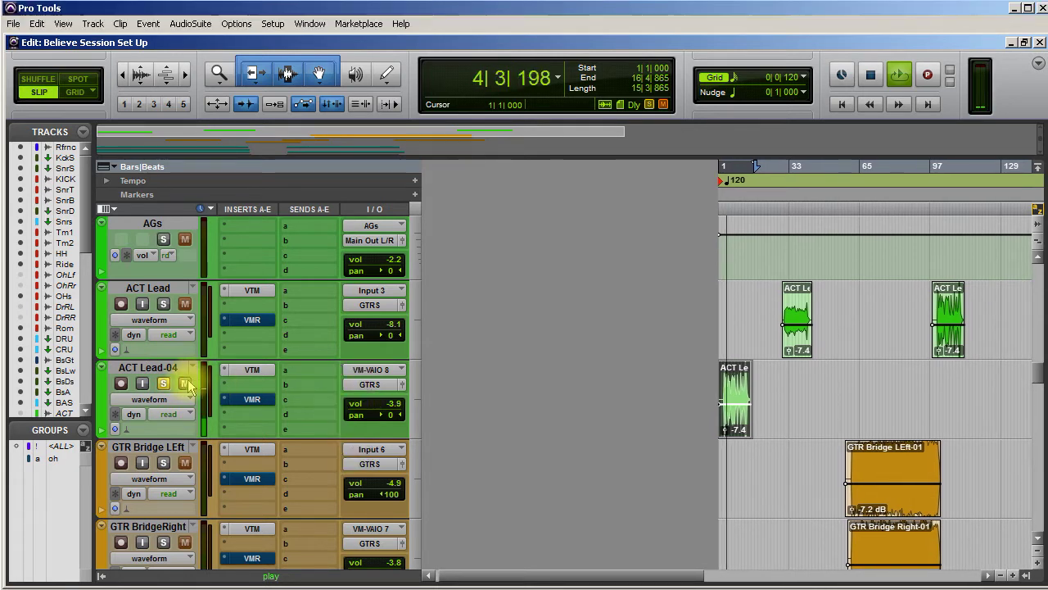
- Unsolo the ACT Lead-04 track and lower its volume to about -9.8 dB during playback of the opening clip
click(163, 383)
click(363, 404)
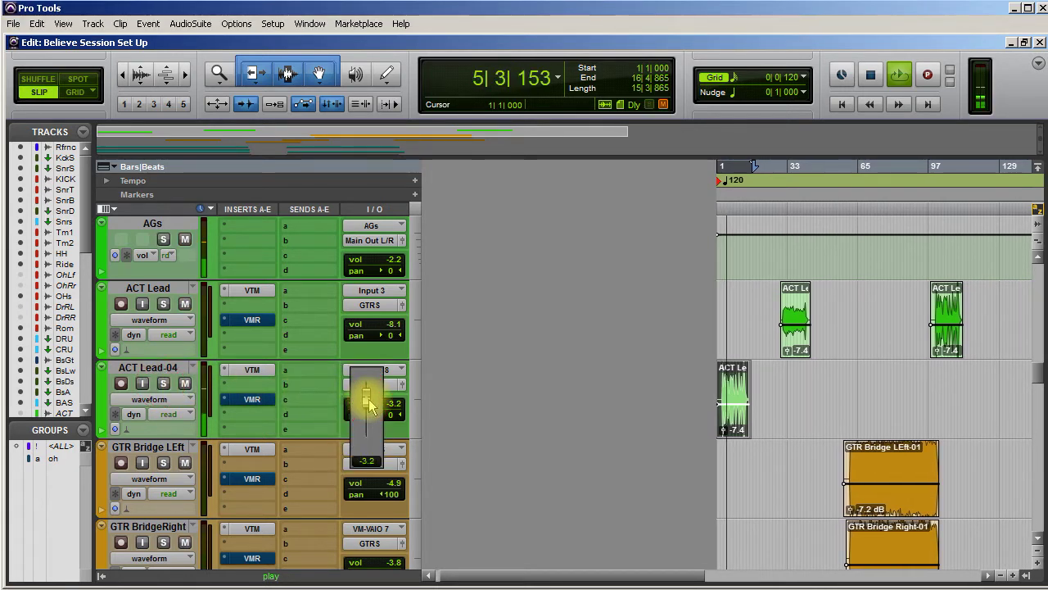
drag(368, 399, 366, 407)
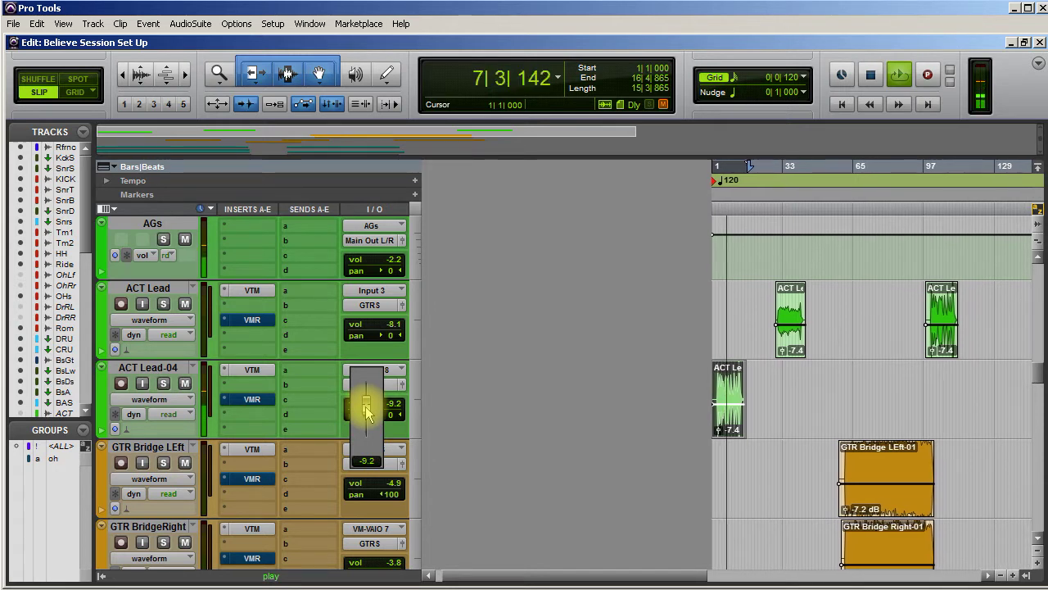
drag(366, 402, 368, 414)
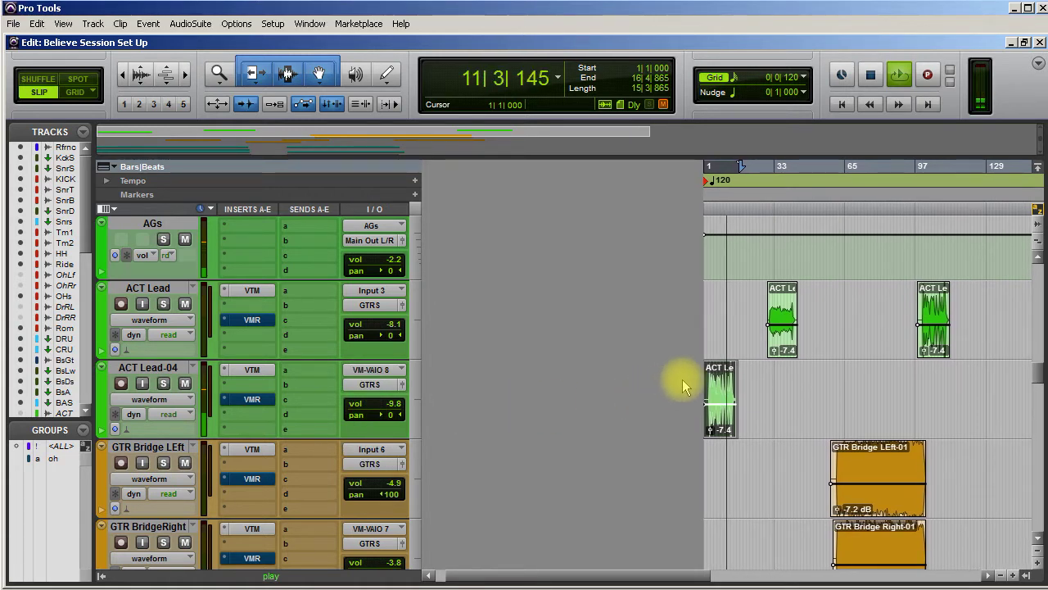
key(space)
- Play the ACT Lead clip near bar 29, raise the track volume to about -2.0 dB and the clip gain to -3.5 dB
click(770, 299)
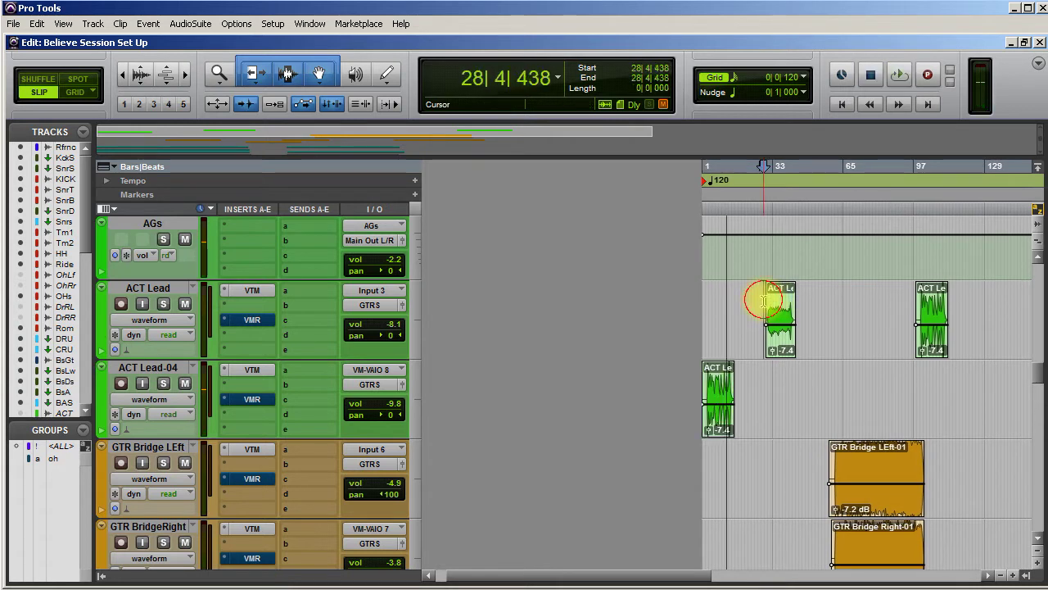
key(space)
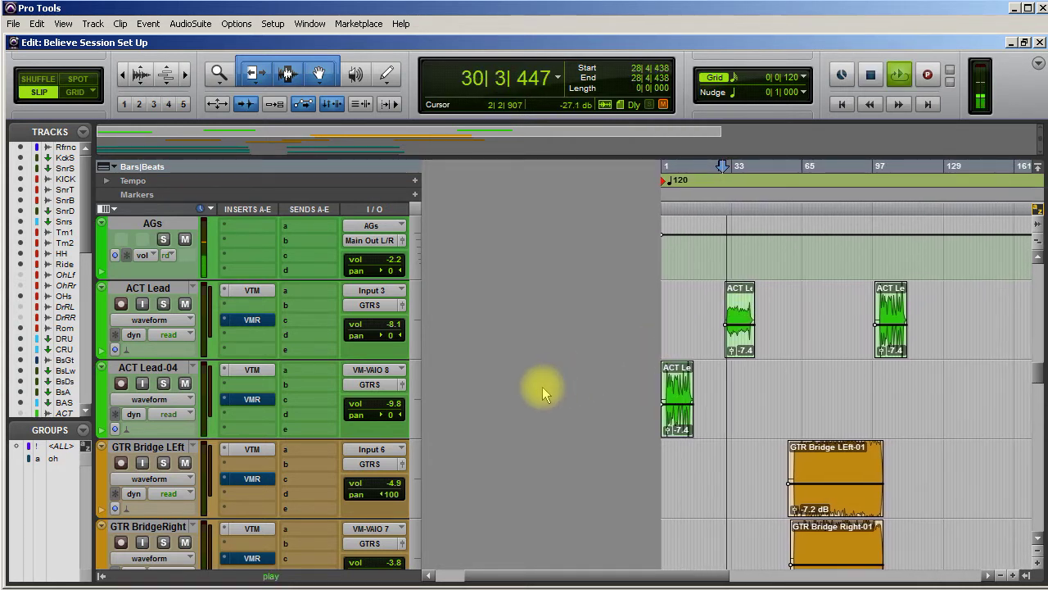
click(379, 331)
mouse_move(379, 331)
mouse_down()
mouse_move(382, 316)
mouse_move(399, 330)
mouse_up()
key(space)
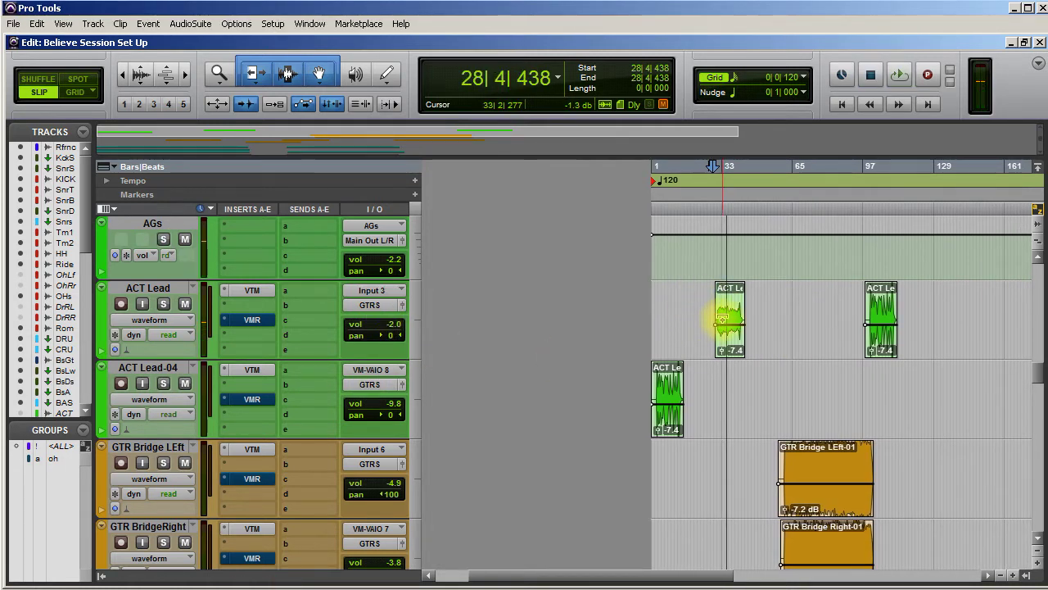
drag(726, 319, 726, 319)
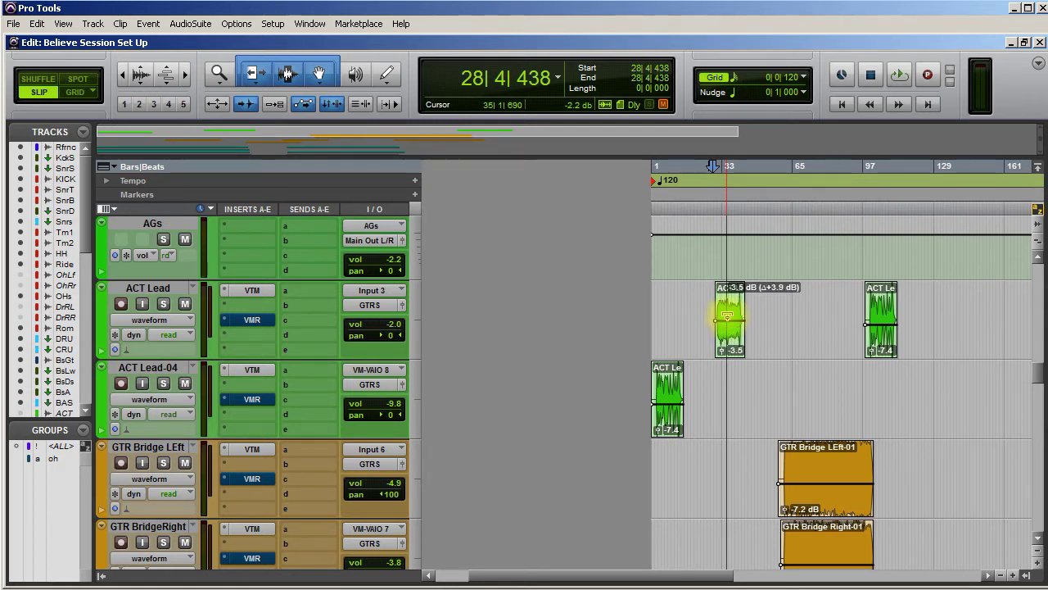
drag(726, 316, 727, 316)
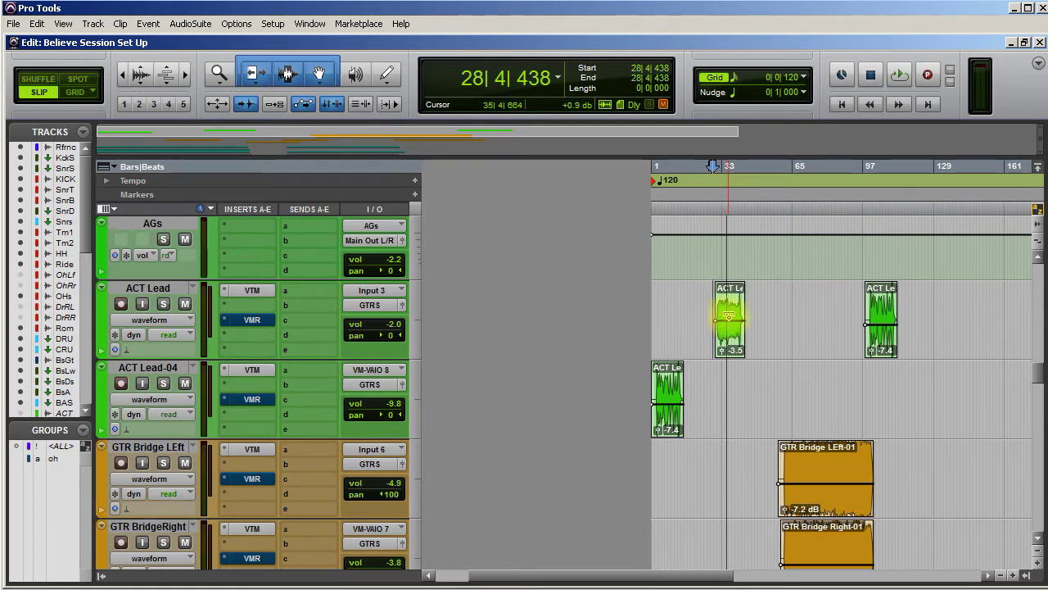
- Compare both ACT Lead clips in playback and lower the track volume to about -5.9 dB
click(873, 305)
key(space)
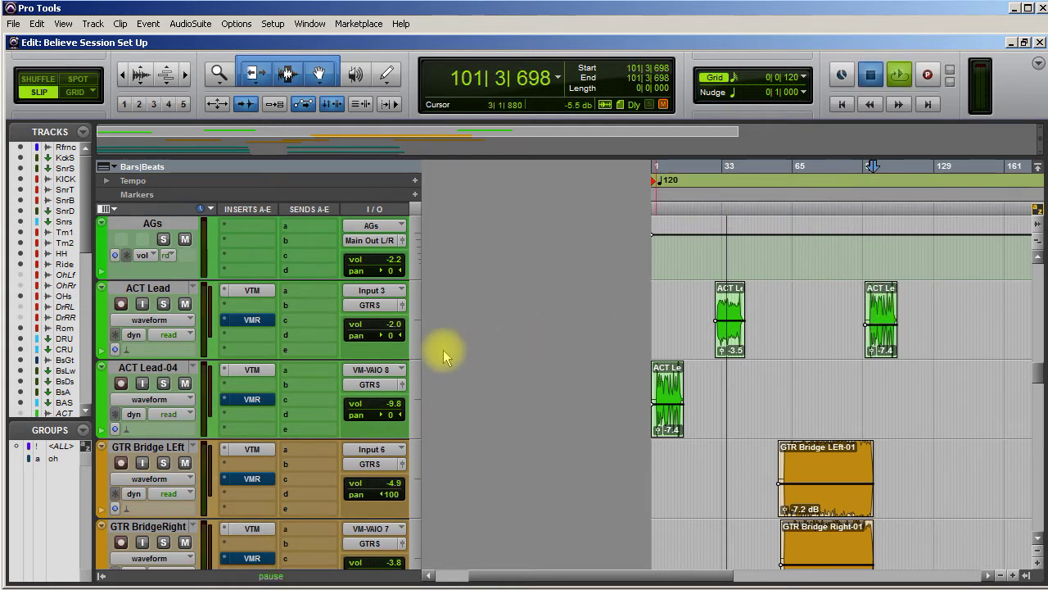
click(390, 325)
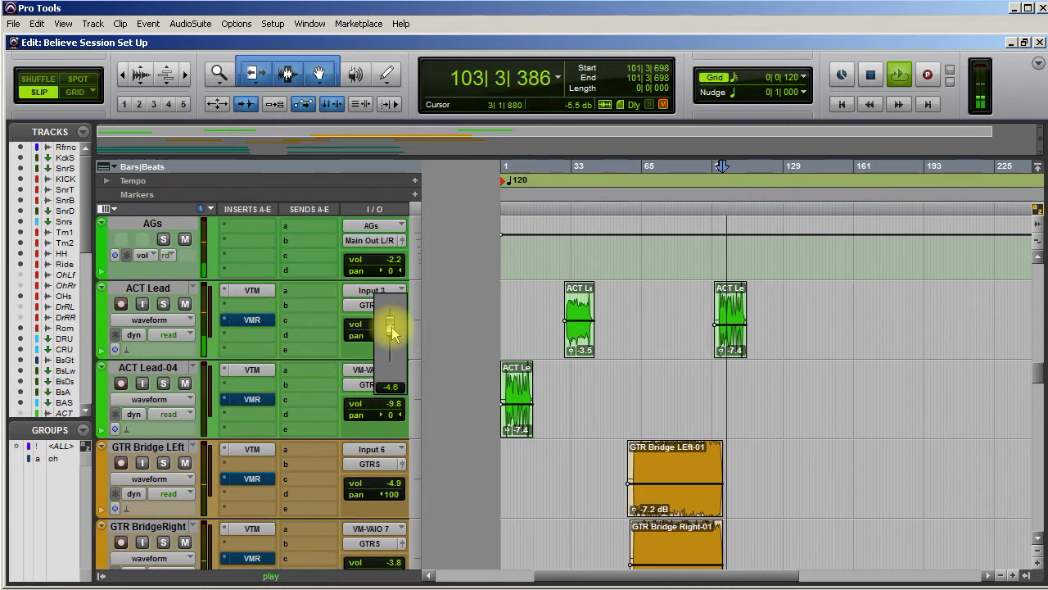
key(space)
key(space)
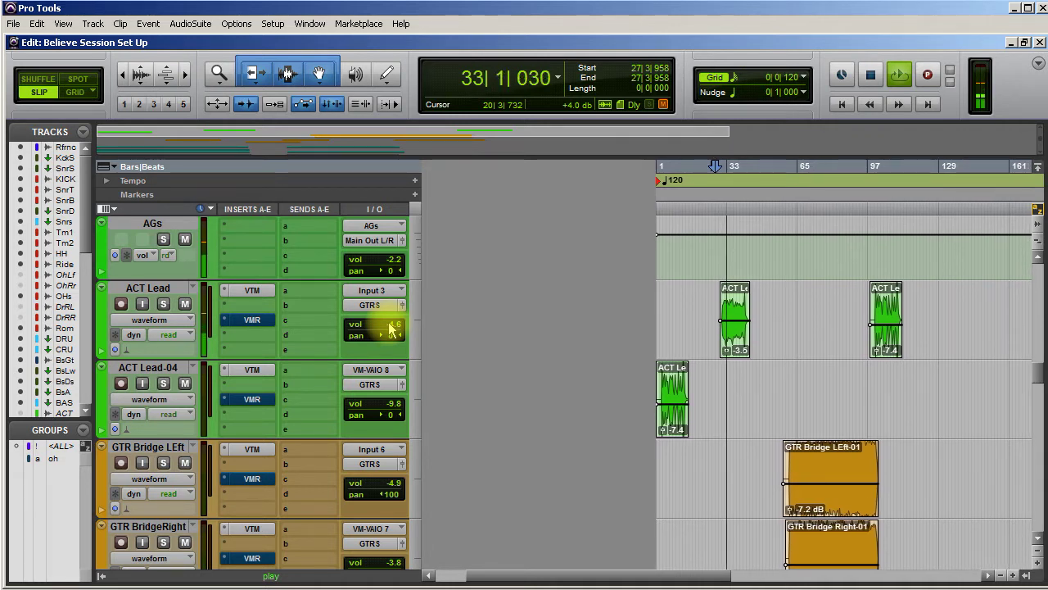
click(390, 329)
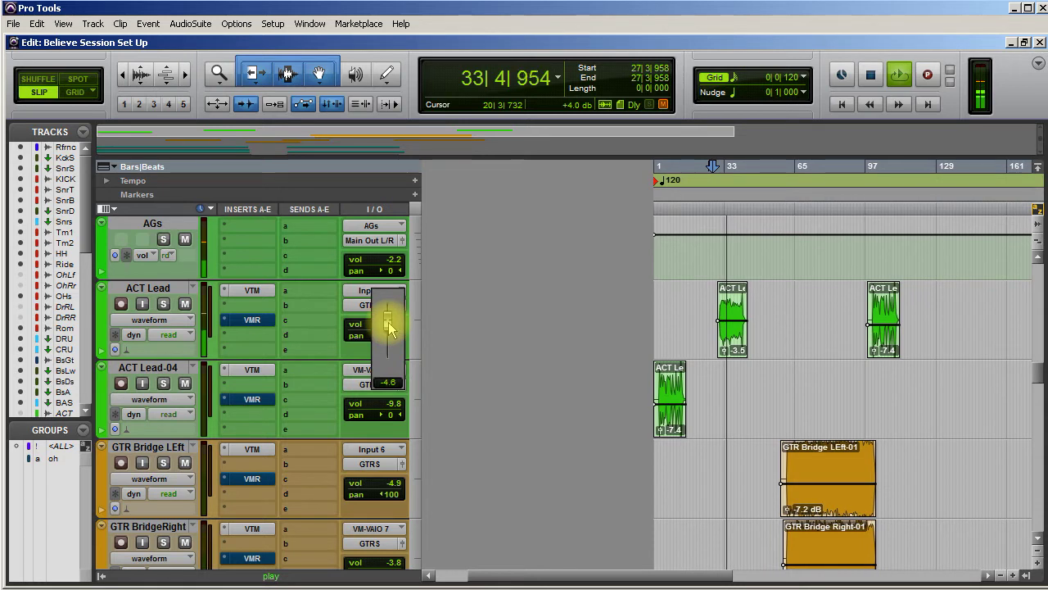
drag(389, 329, 391, 328)
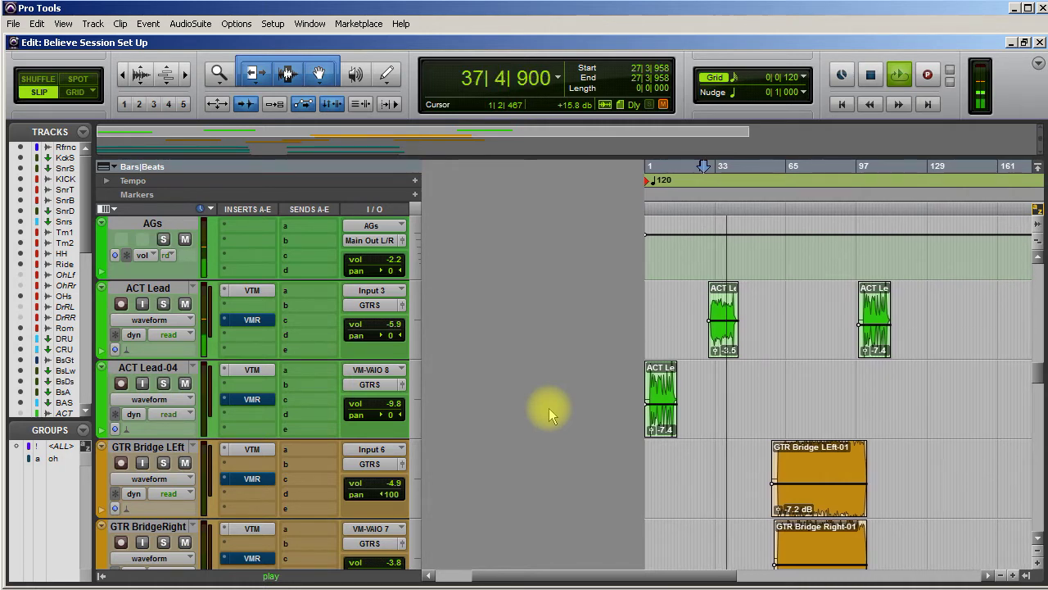
- Return to the mixer and make the BsA1, BD2 and BsL1 sends on the bass guitar channel inactive
key(ctrl+equal)
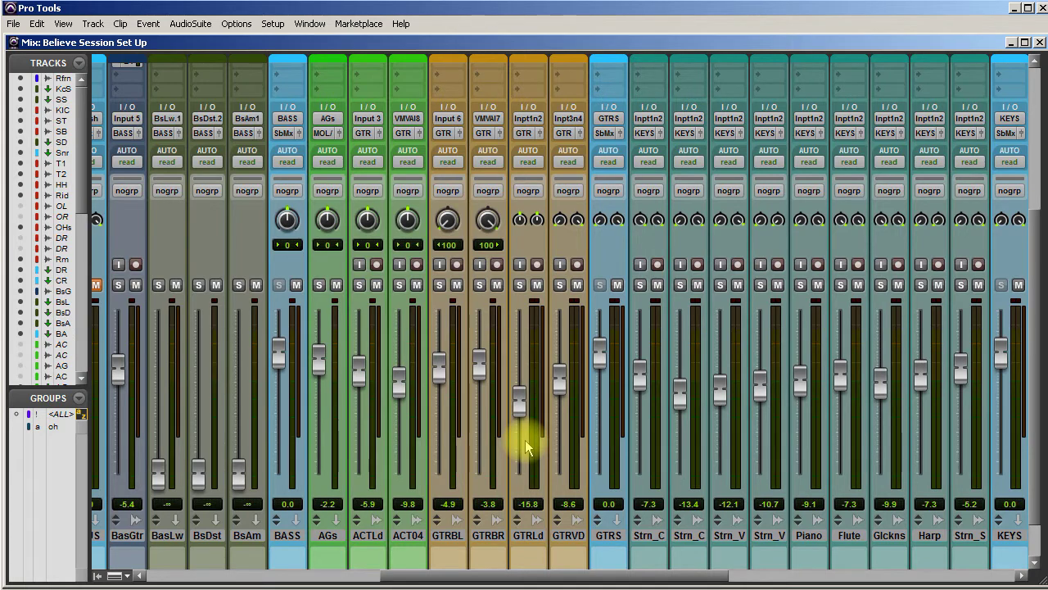
scroll(527, 441, up, 5)
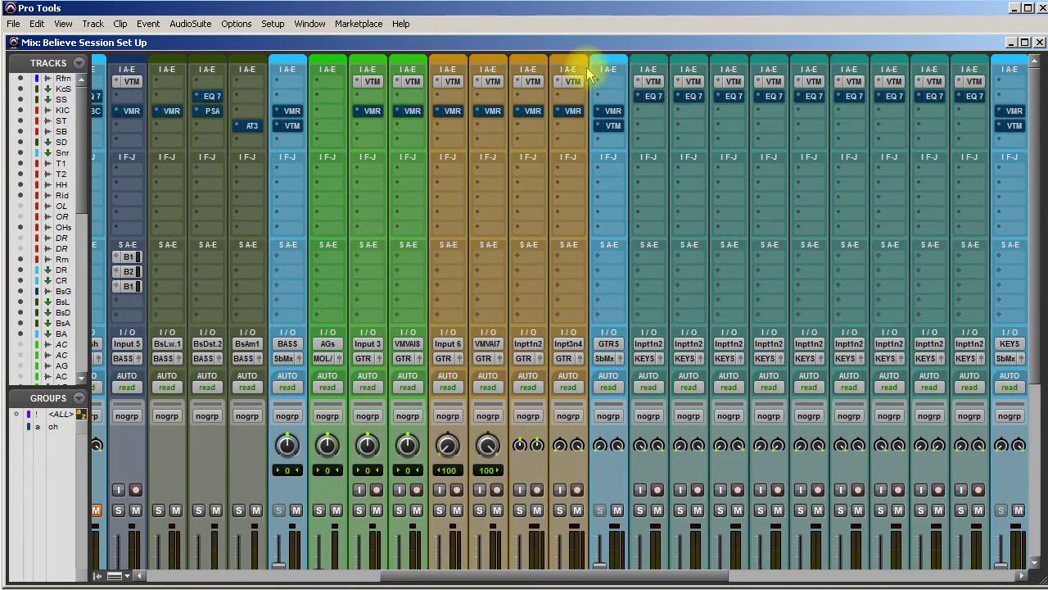
scroll(365, 437, down, 5)
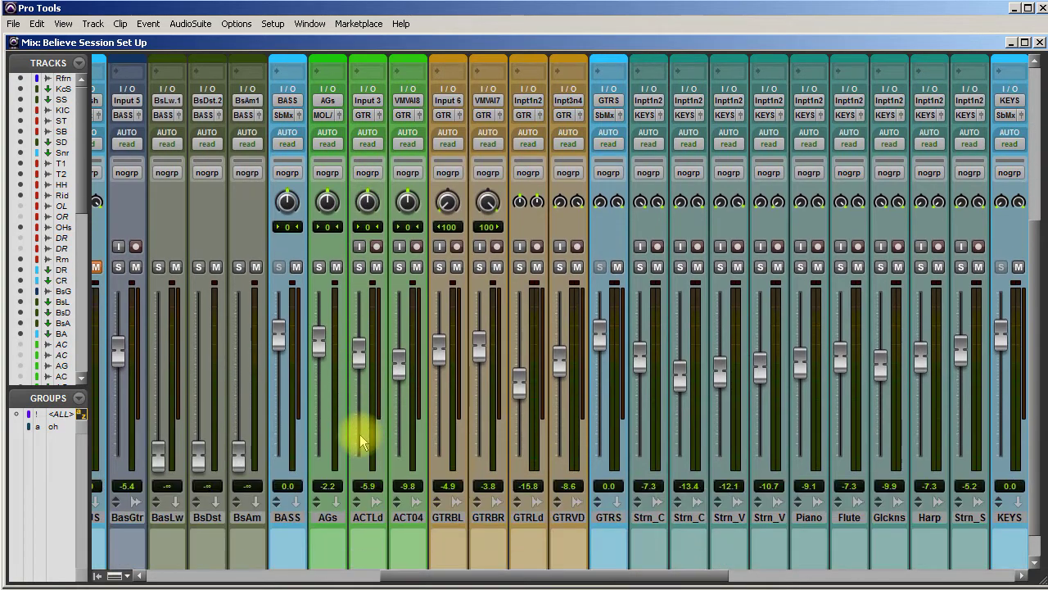
scroll(361, 442, up, 2)
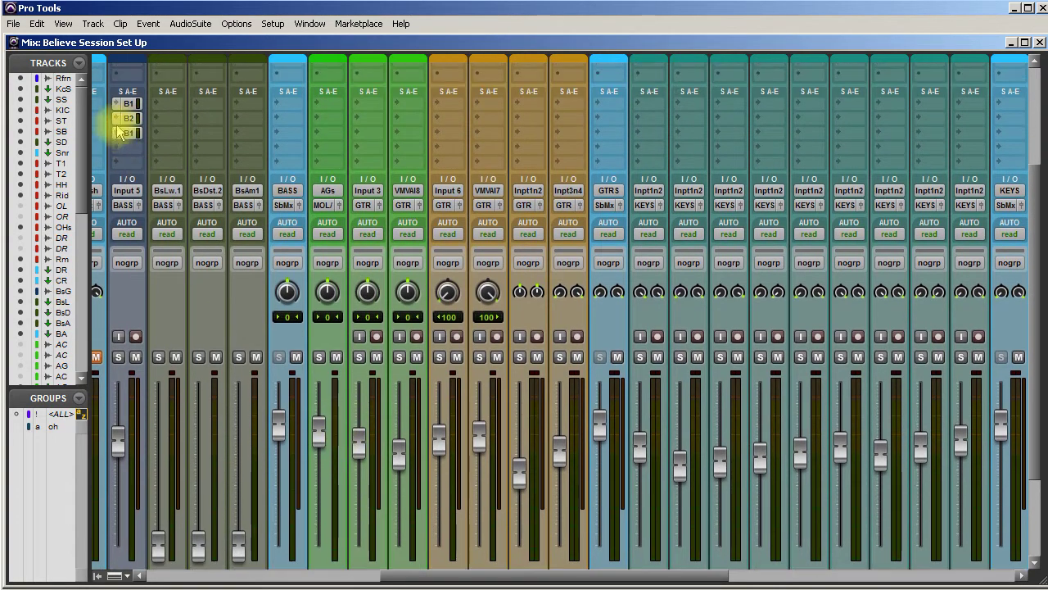
ctrl+click(130, 118)
ctrl+click(130, 132)
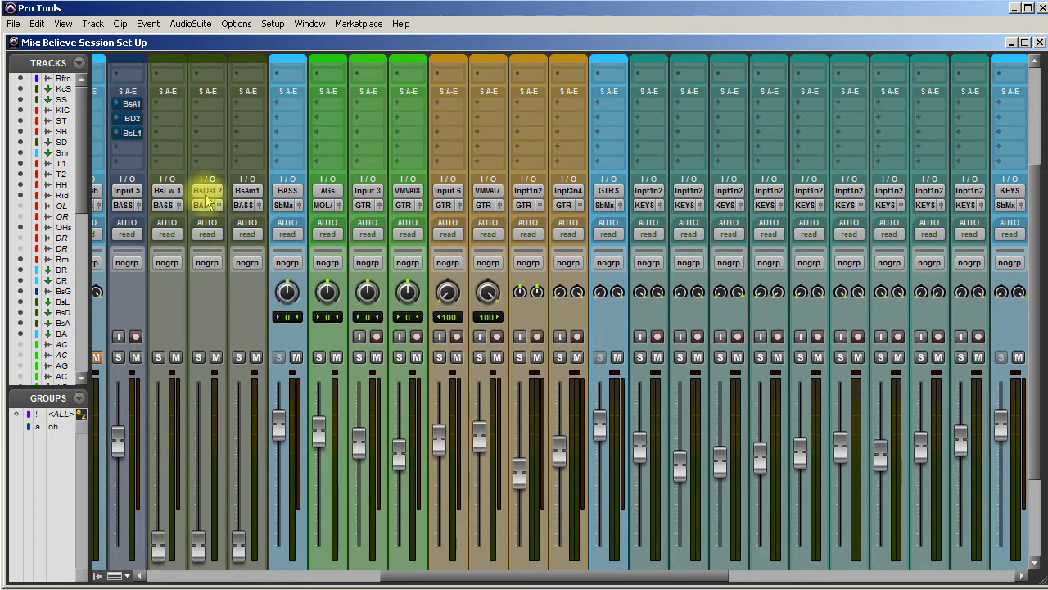
- Review the inserts, sends and fader levels across all mixer channels, from the drums to the vocals and submix
scroll(618, 377, up, 3)
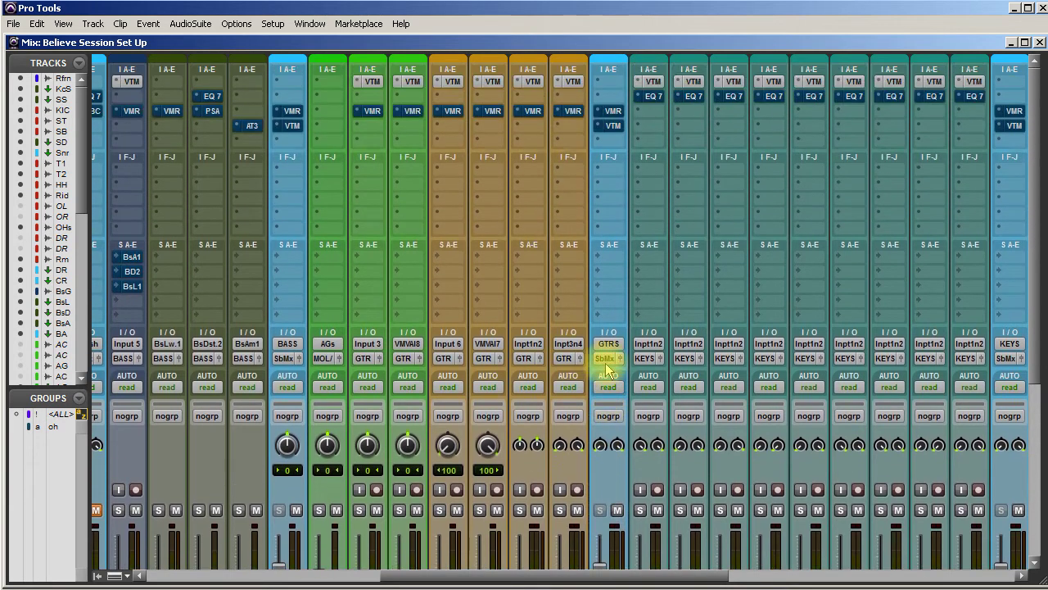
drag(533, 575, 300, 579)
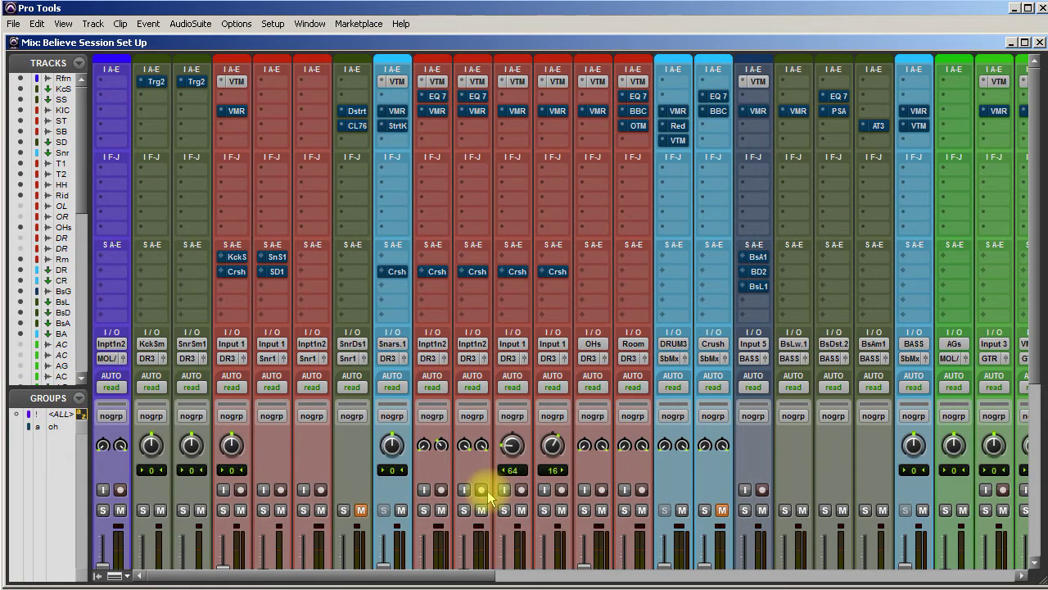
scroll(435, 472, down, 10)
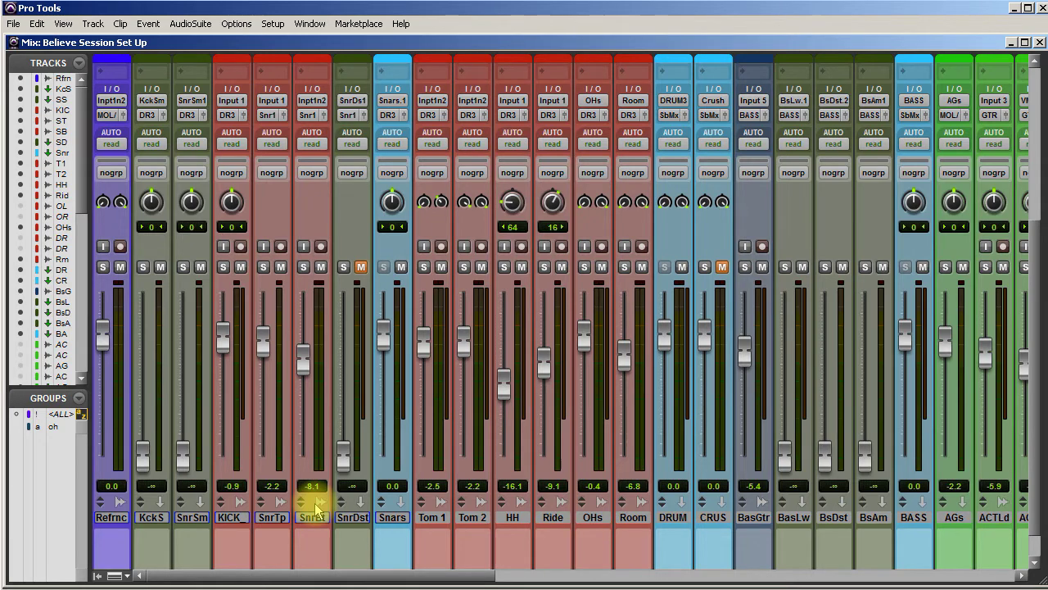
drag(438, 578, 854, 584)
scroll(795, 459, up, 2)
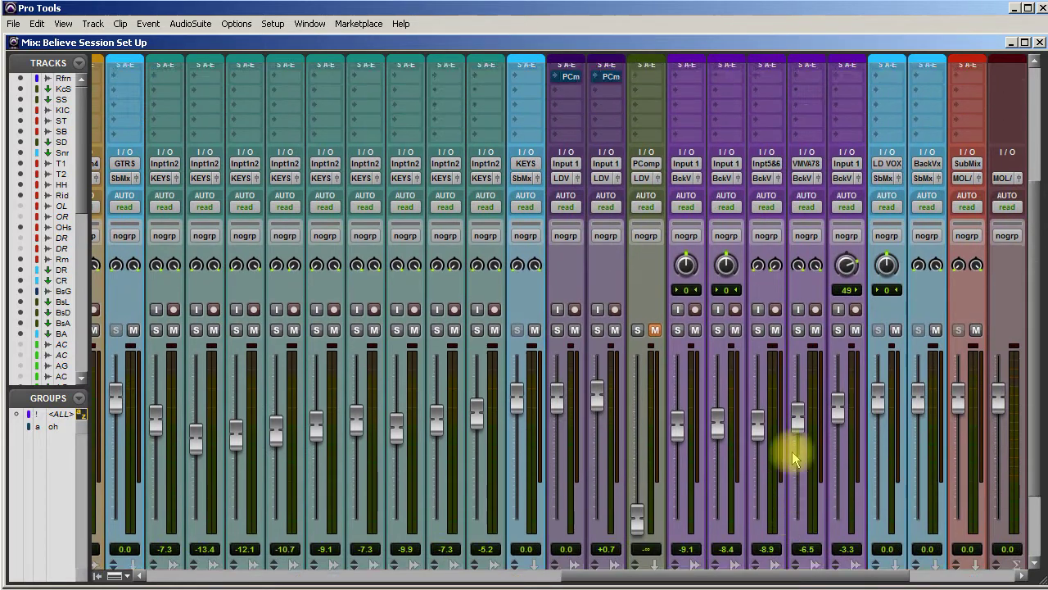
scroll(796, 460, up, 3)
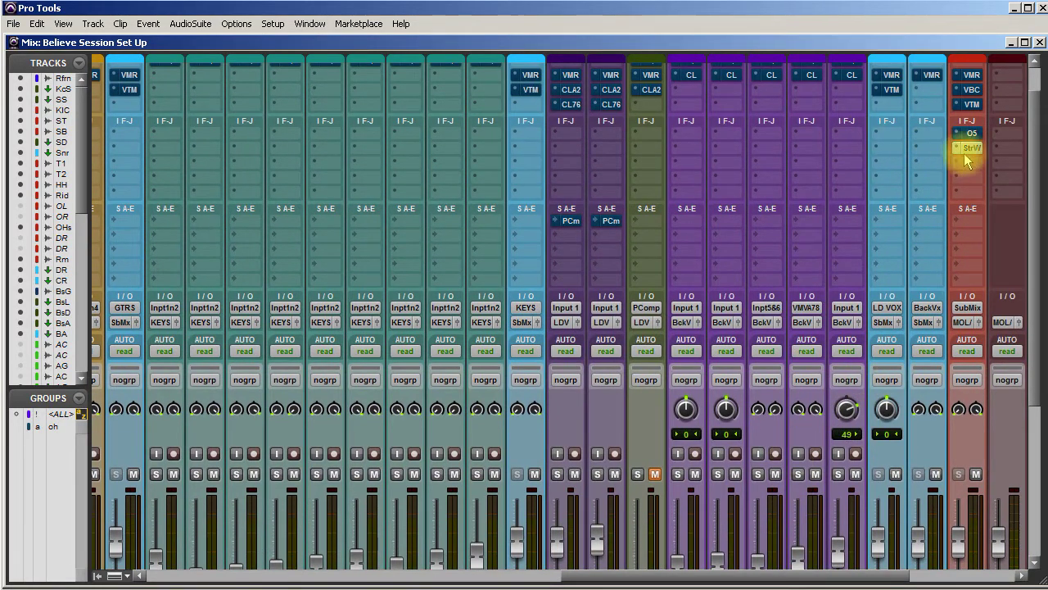
scroll(370, 465, down, 3)
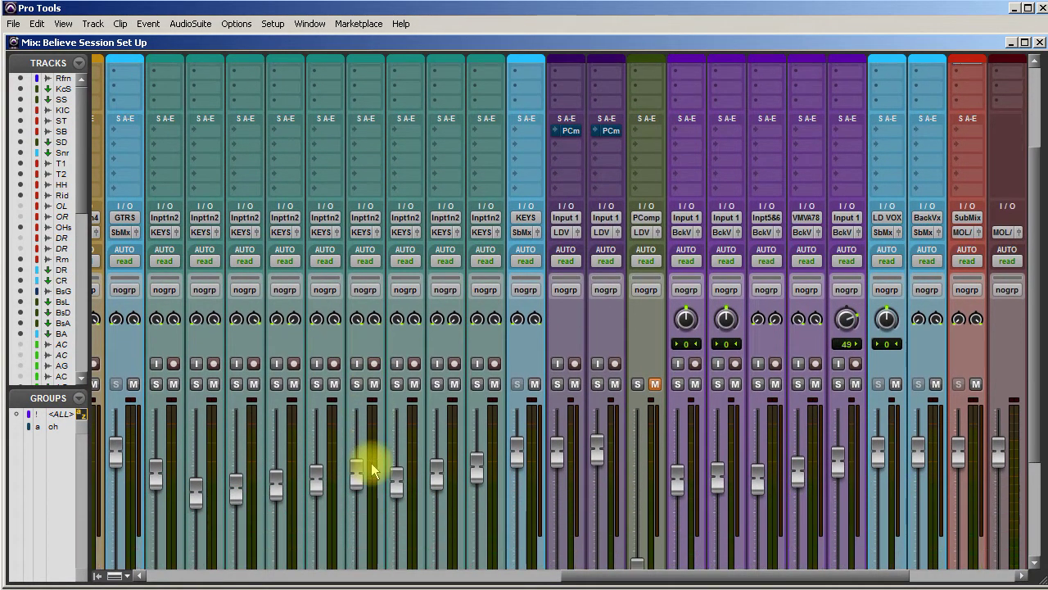
scroll(362, 456, down, 4)
scroll(358, 461, up, 4)
scroll(250, 428, down, 4)
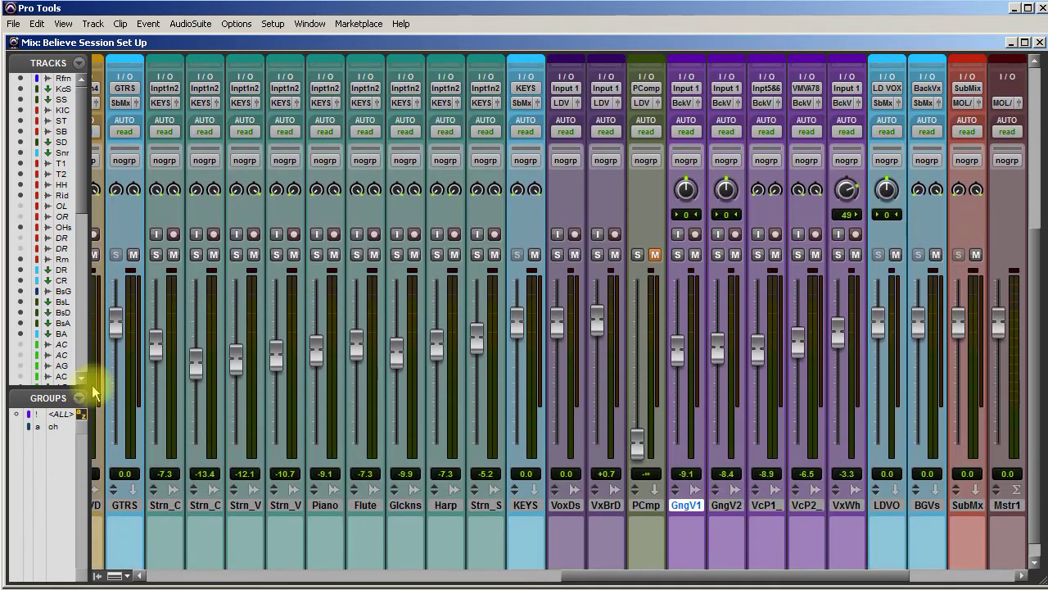
drag(663, 573, 715, 576)
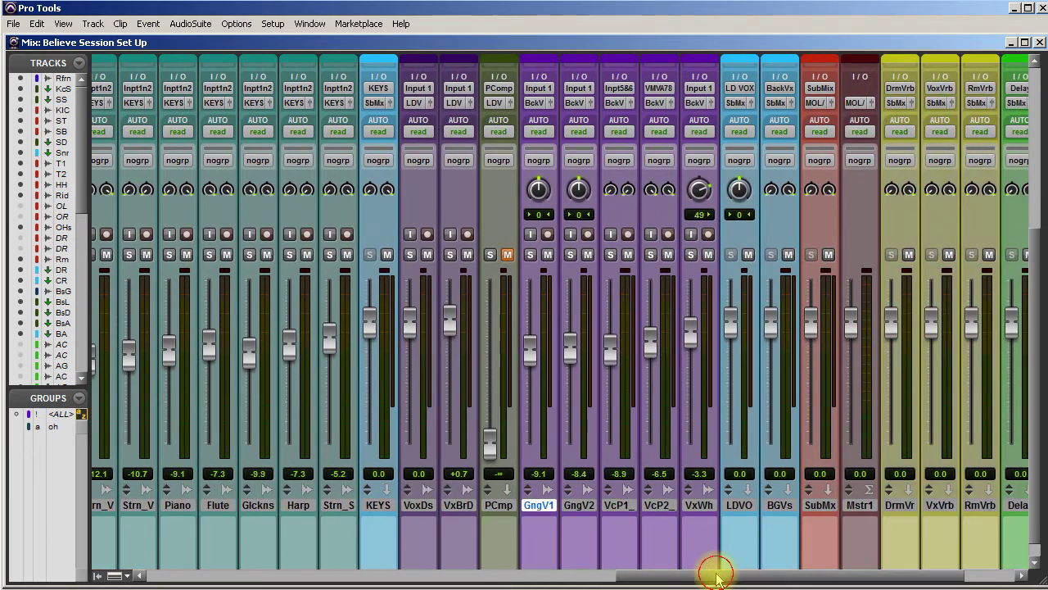
- Play the song from the beginning and raise the ACT04 fader to about -9.4 dB in the mixer
key(ctrl+equal)
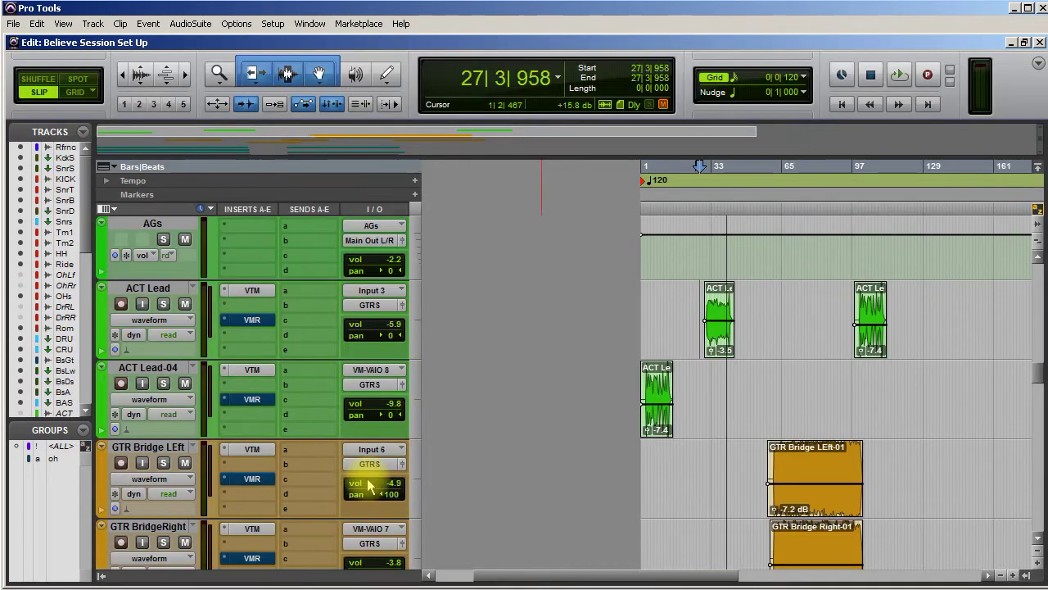
key(Return)
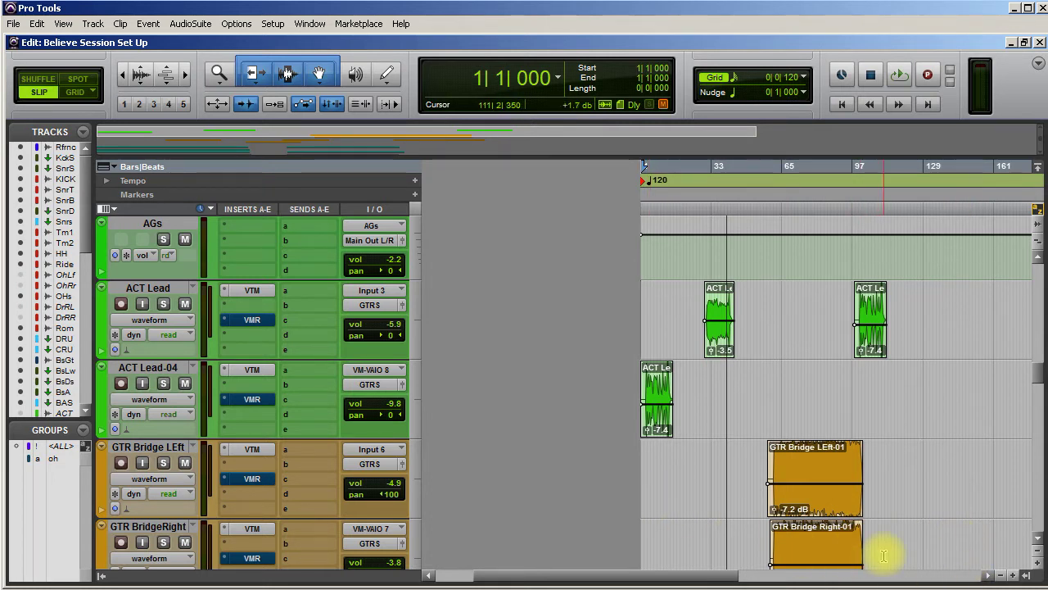
key(space)
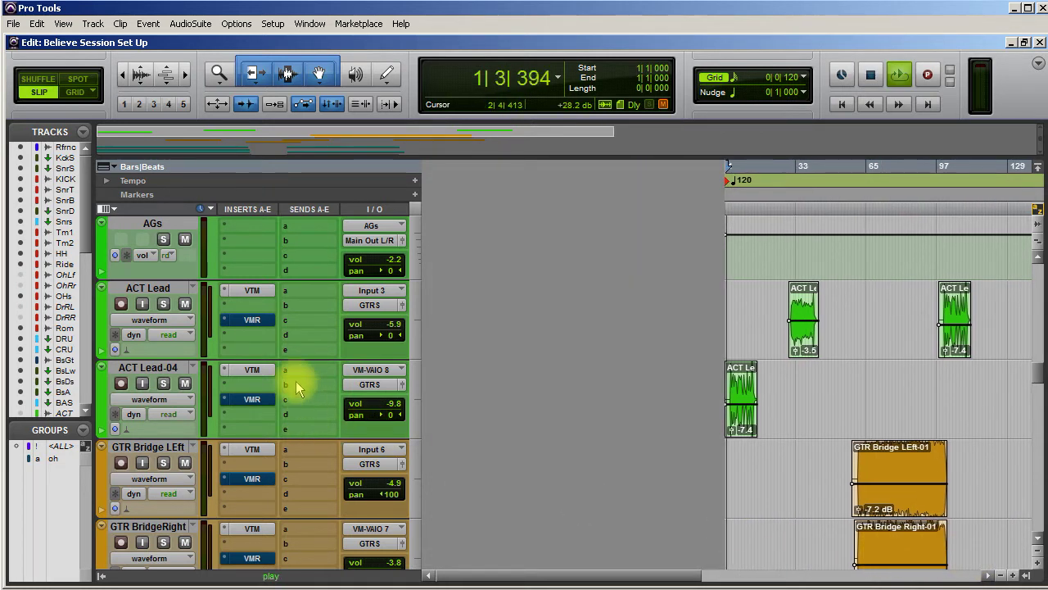
key(ctrl+equal)
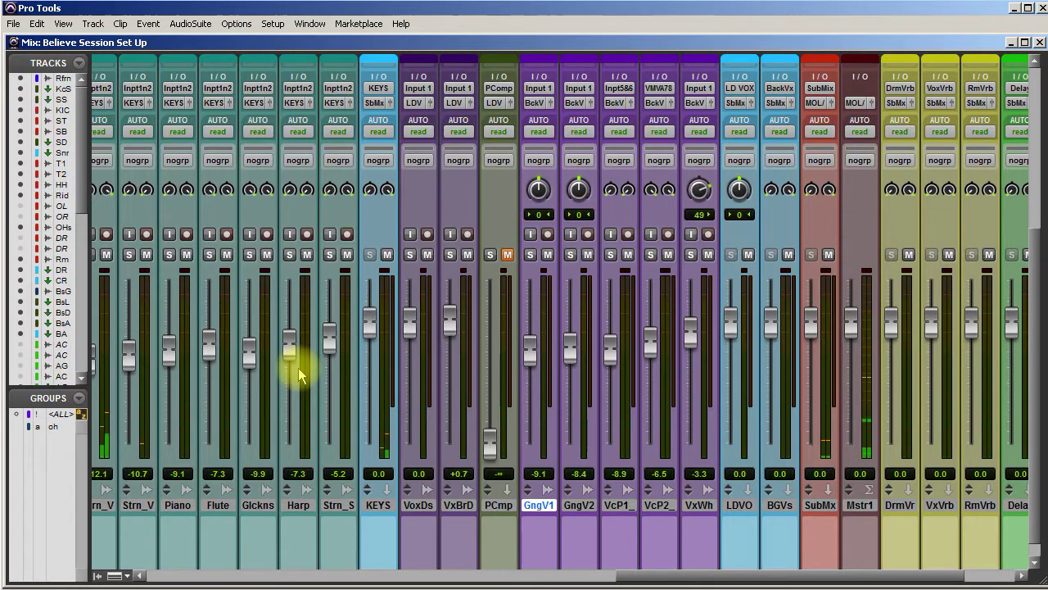
click(663, 574)
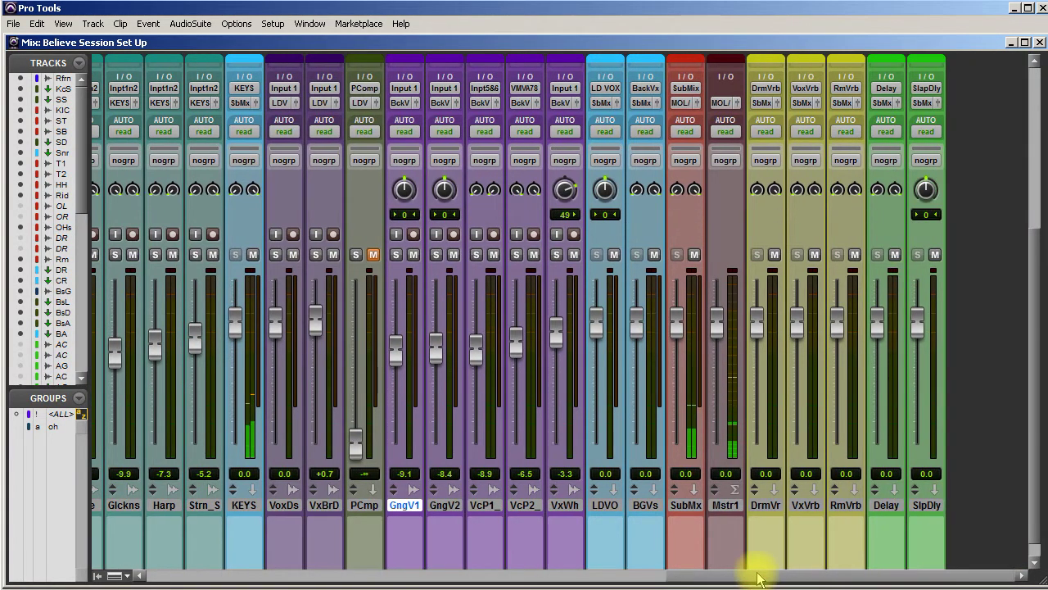
click(686, 575)
drag(653, 582, 422, 565)
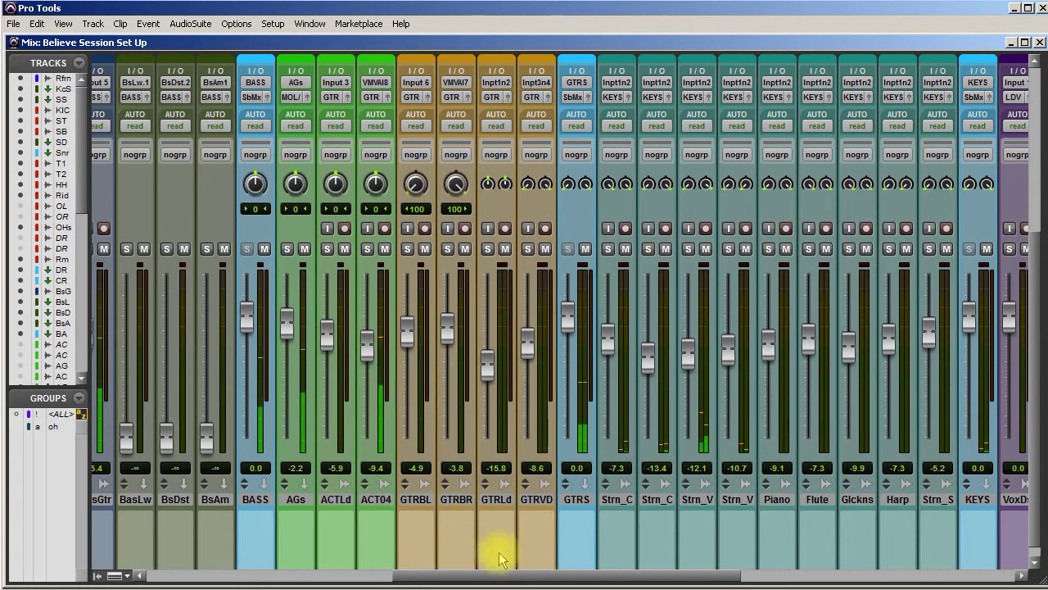
- Raise the second Strn_C fader to about -12.1 dB and briefly solo that channel to check it
drag(507, 582, 499, 573)
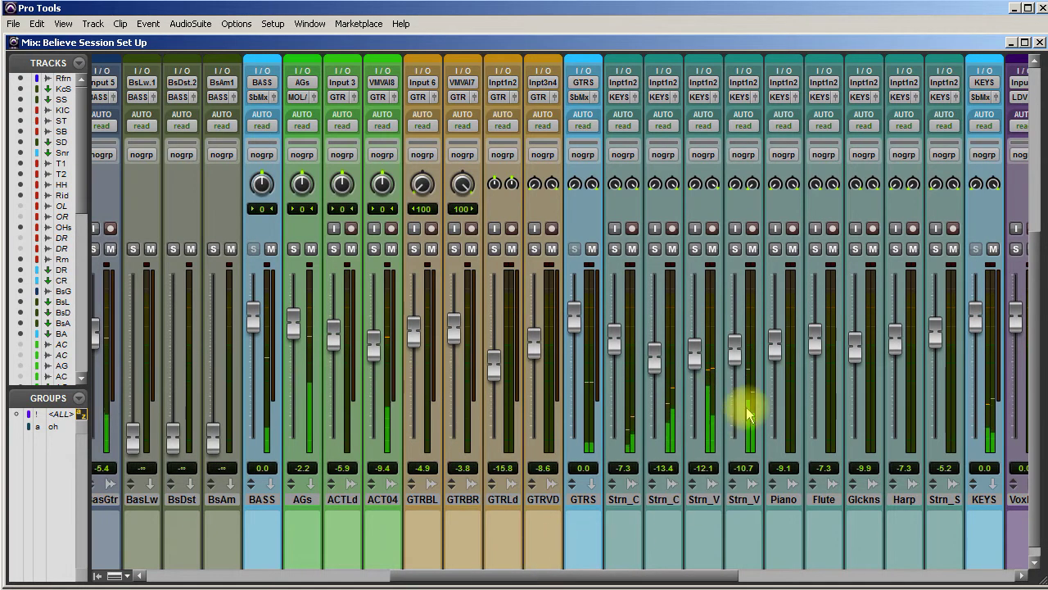
drag(655, 360, 653, 353)
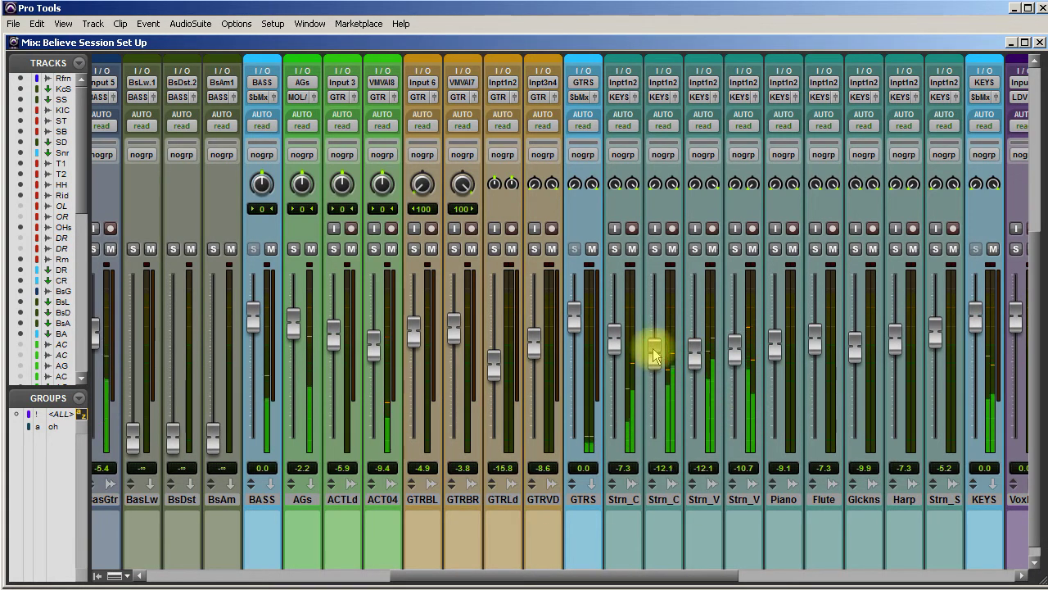
click(656, 249)
click(656, 249)
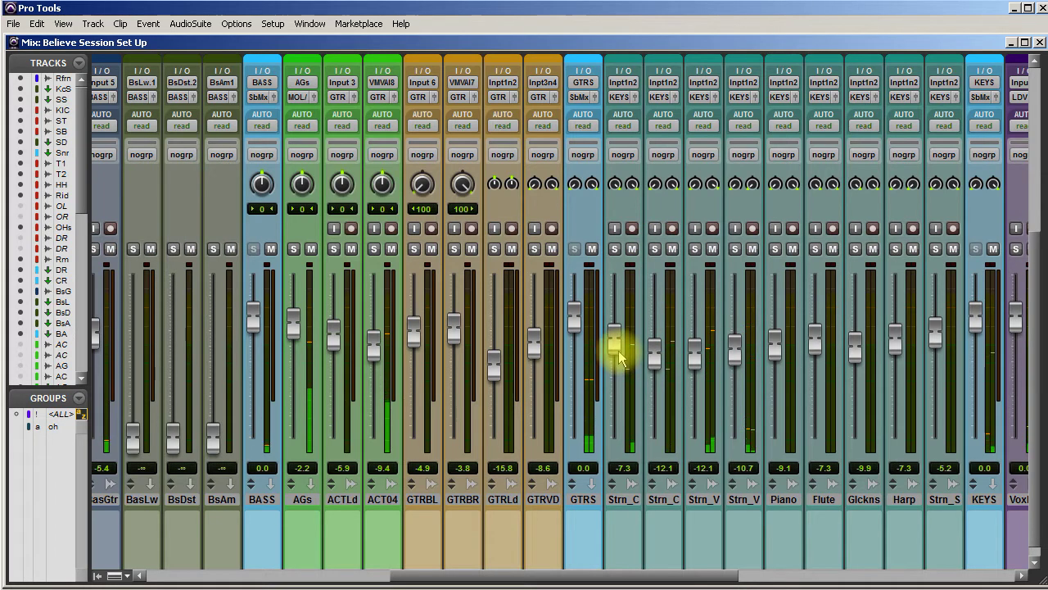
- Raise the Ride fader to about -6.8 dB and briefly solo the Room channel to check it
drag(495, 573, 328, 576)
mouse_move(349, 343)
mouse_down()
mouse_move(346, 325)
mouse_move(346, 352)
mouse_move(341, 300)
mouse_move(346, 324)
mouse_move(351, 298)
mouse_move(359, 344)
mouse_up()
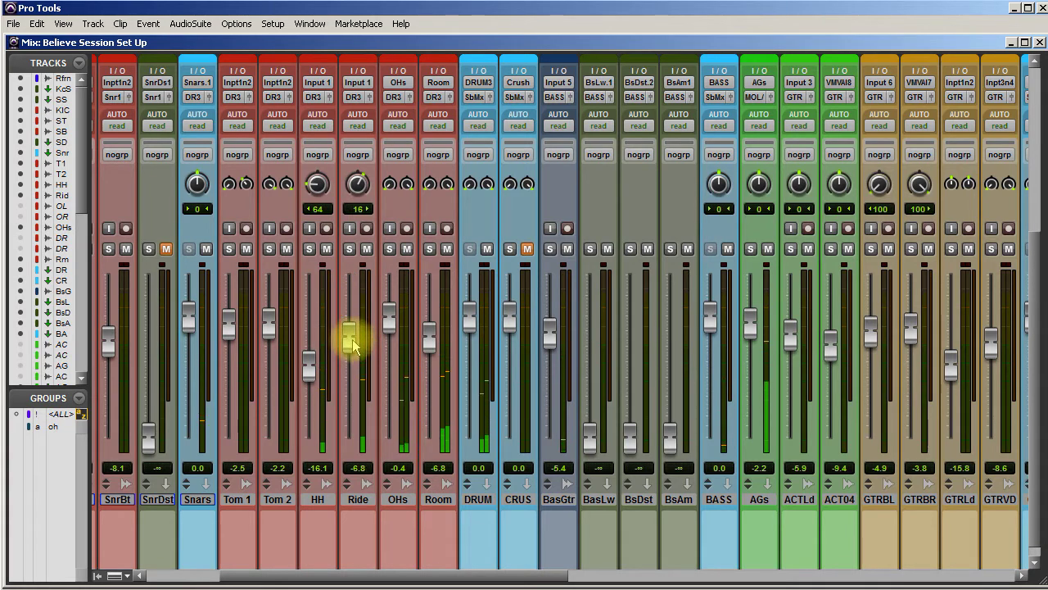
click(429, 248)
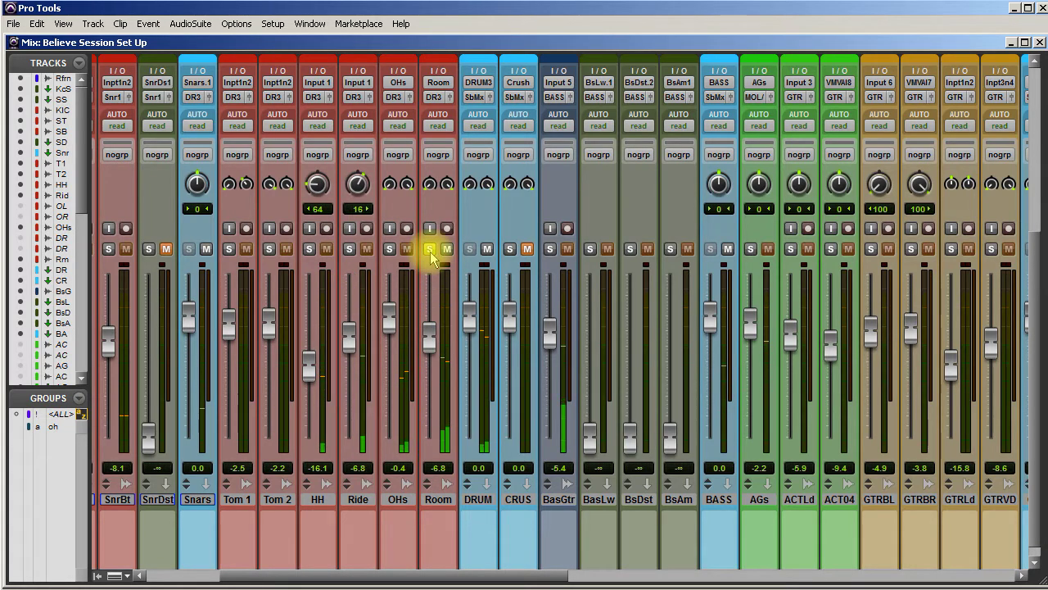
click(430, 249)
- Raise the Piano fader to about -6.8 dB during playback
drag(451, 578, 724, 573)
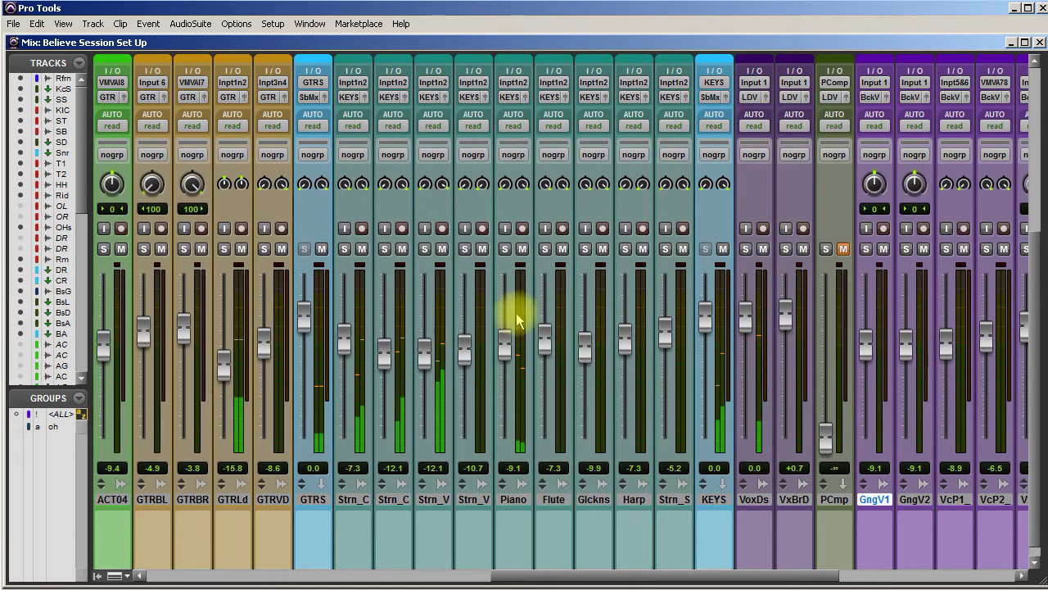
drag(503, 347, 507, 342)
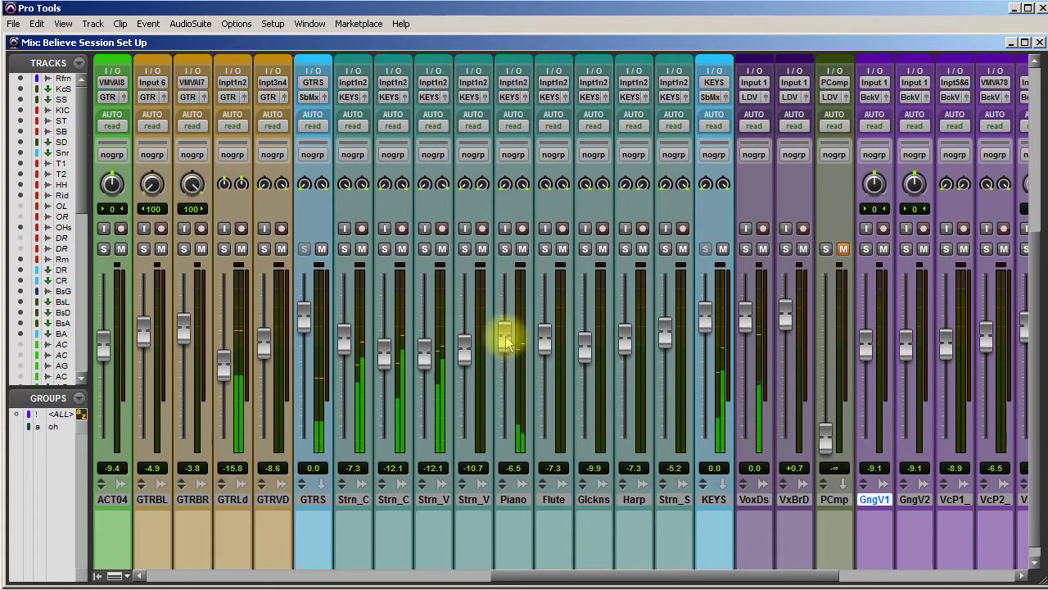
drag(507, 344, 507, 343)
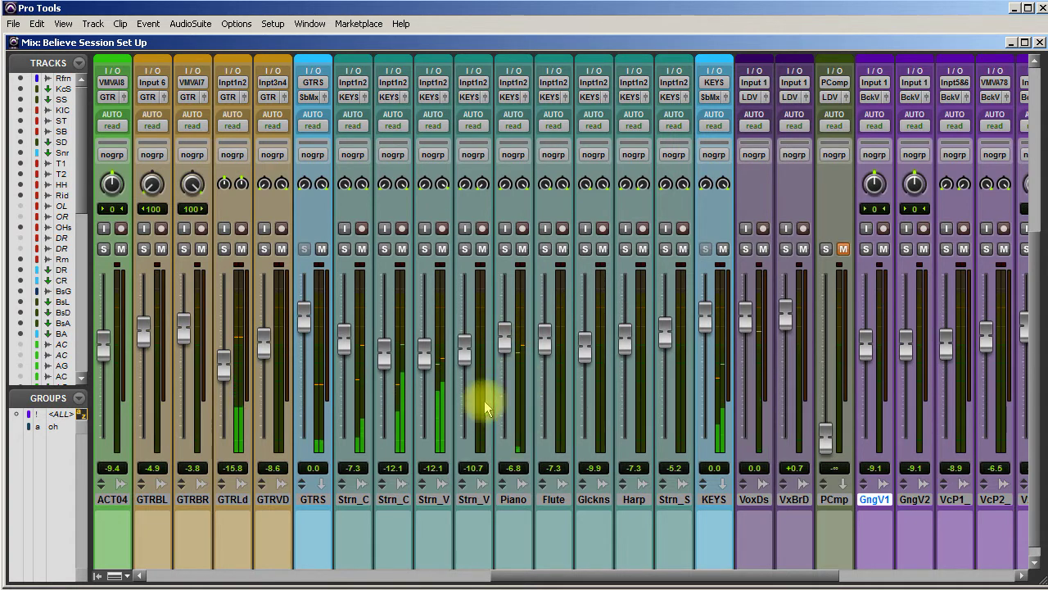
- Audition the GTRLd track in solo and set its fader to -14.7 dB
click(224, 249)
click(224, 249)
drag(219, 365, 230, 363)
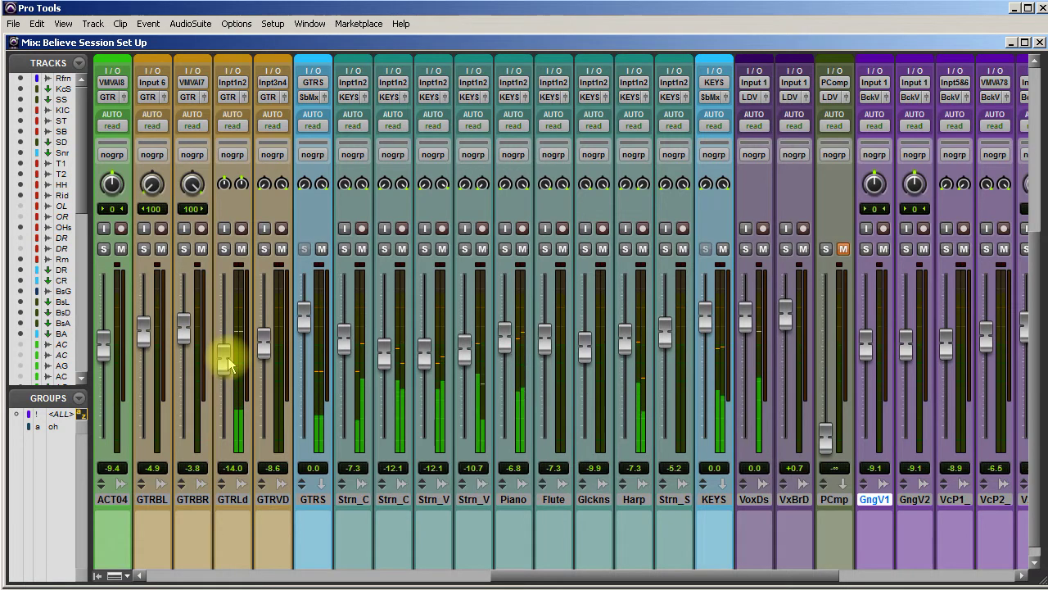
drag(229, 365, 230, 371)
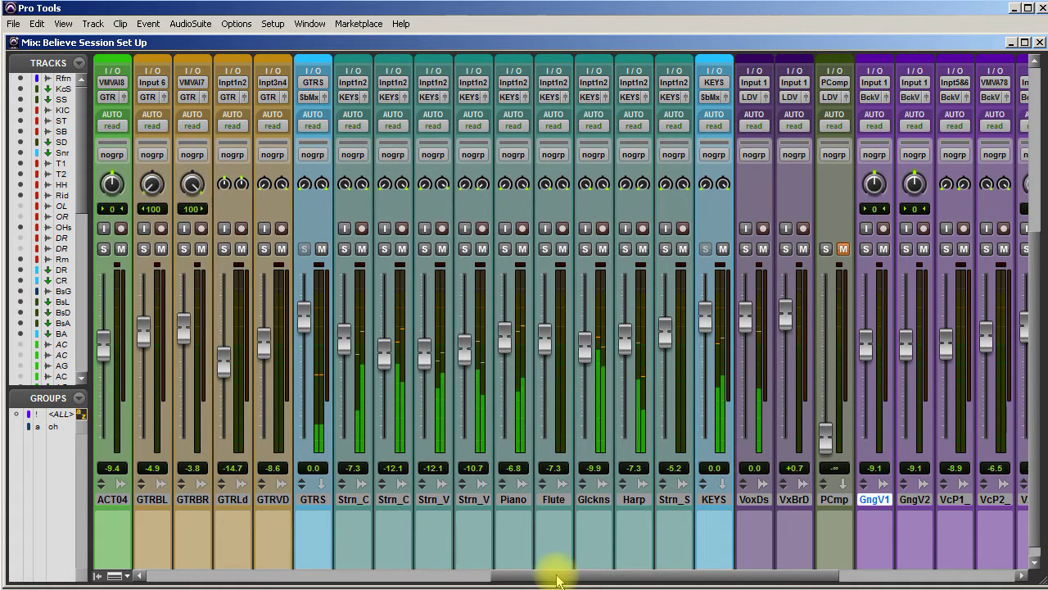
- Lower the faders of Harp to -9.7 dB, Glckns to -10.5 dB and Piano to -7.5 dB
drag(627, 341, 628, 353)
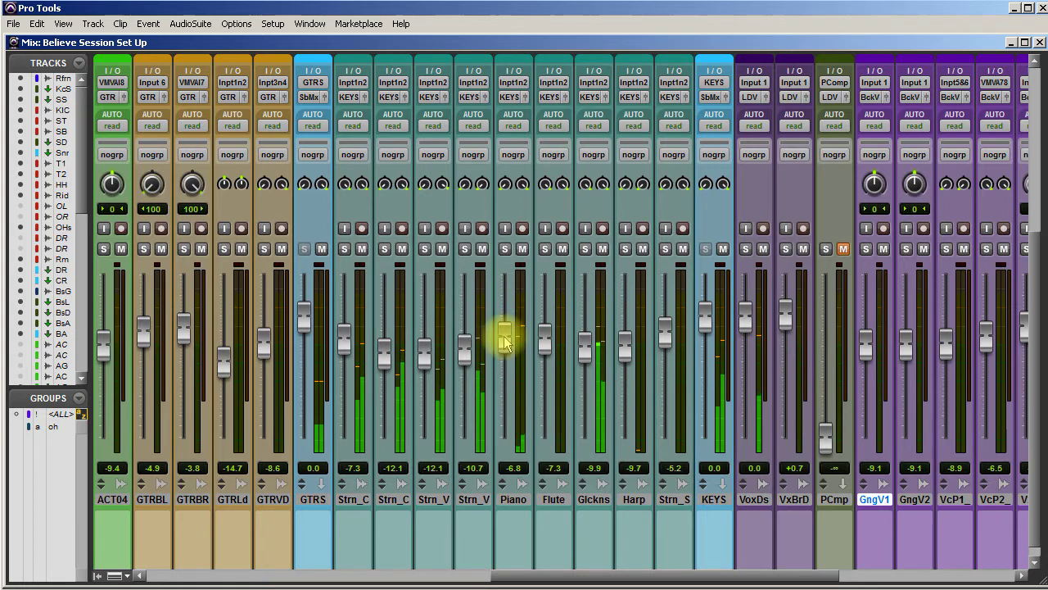
drag(585, 345, 586, 351)
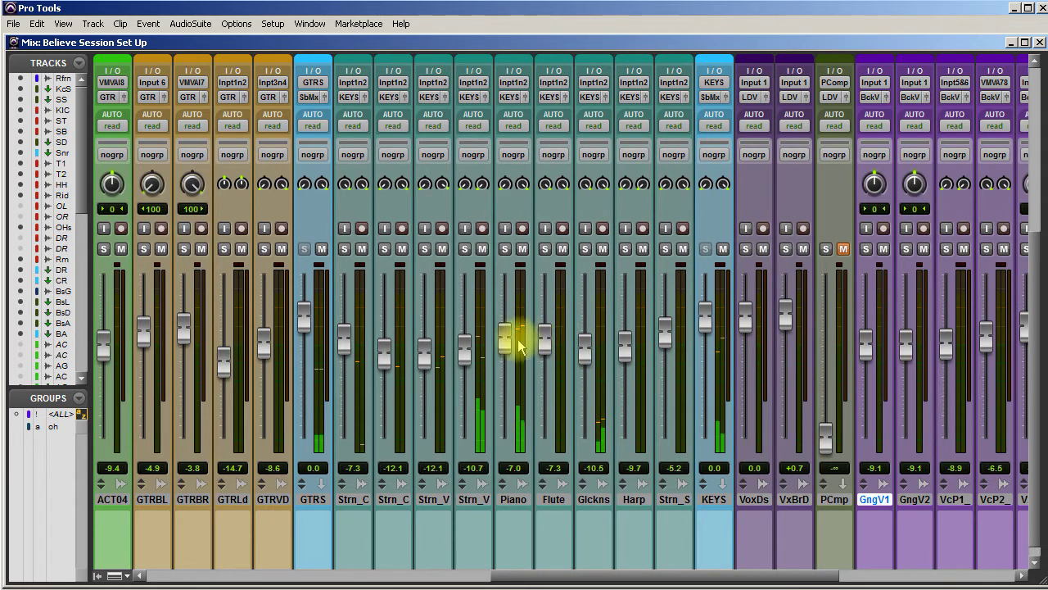
drag(510, 342, 509, 342)
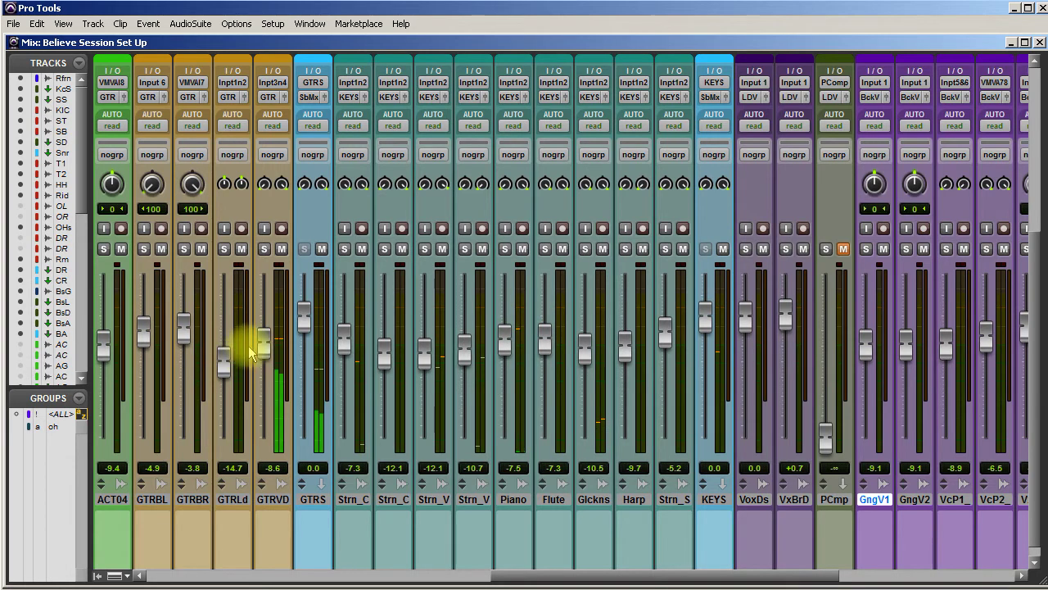
- Lower the GTRVD fader to -14.2 dB, muting the track briefly to compare the mix without it
mouse_move(263, 343)
mouse_down()
mouse_move(269, 369)
mouse_move(269, 359)
mouse_up()
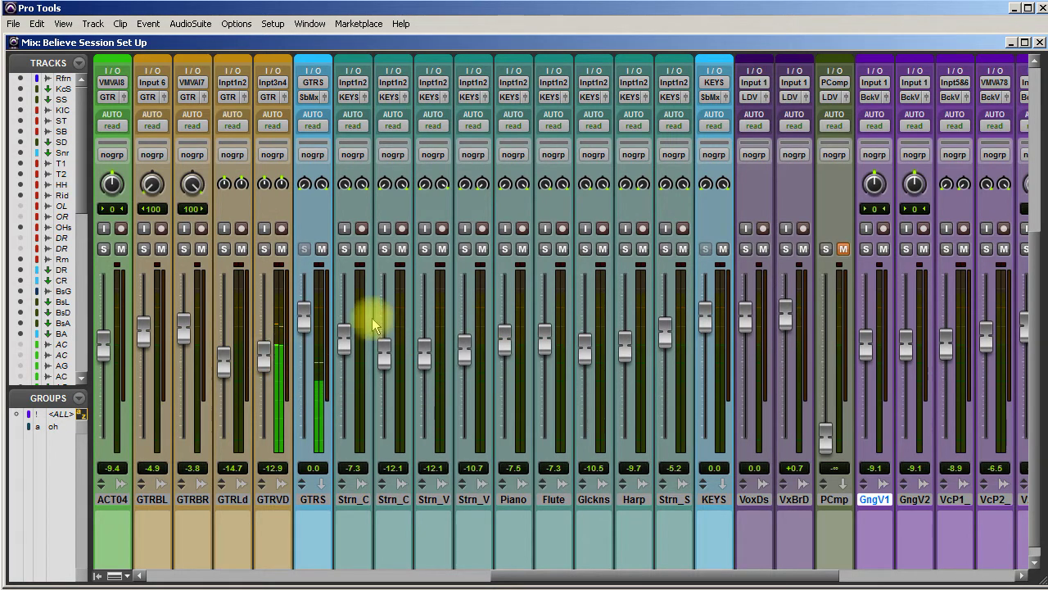
click(282, 249)
click(285, 253)
mouse_move(263, 357)
mouse_down()
mouse_move(268, 374)
mouse_move(269, 365)
mouse_up()
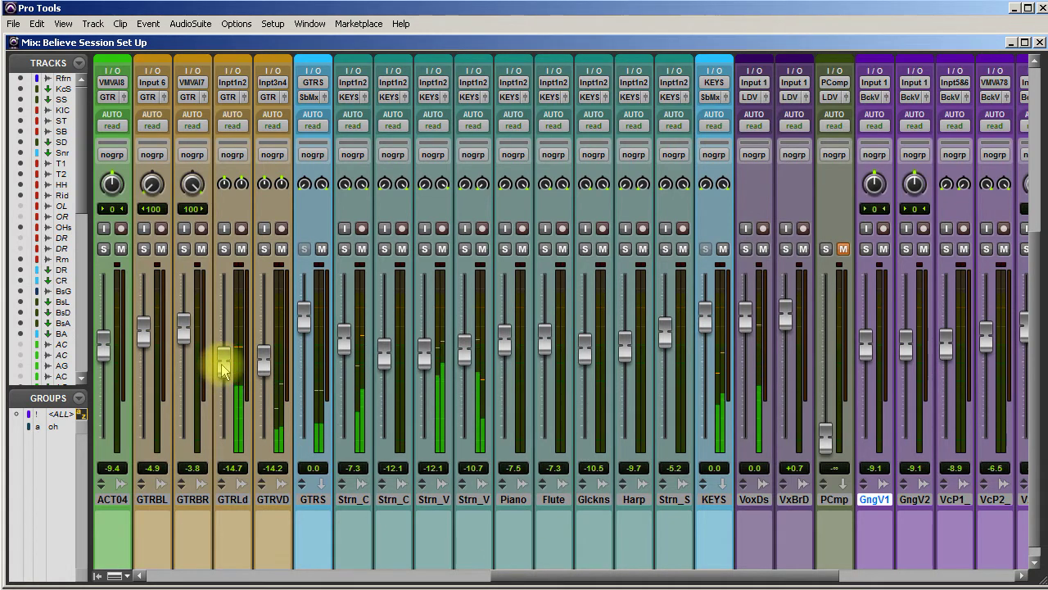
- Audition the GTRLd track in solo, return to the full mix and raise its fader to -11.5 dB
click(223, 249)
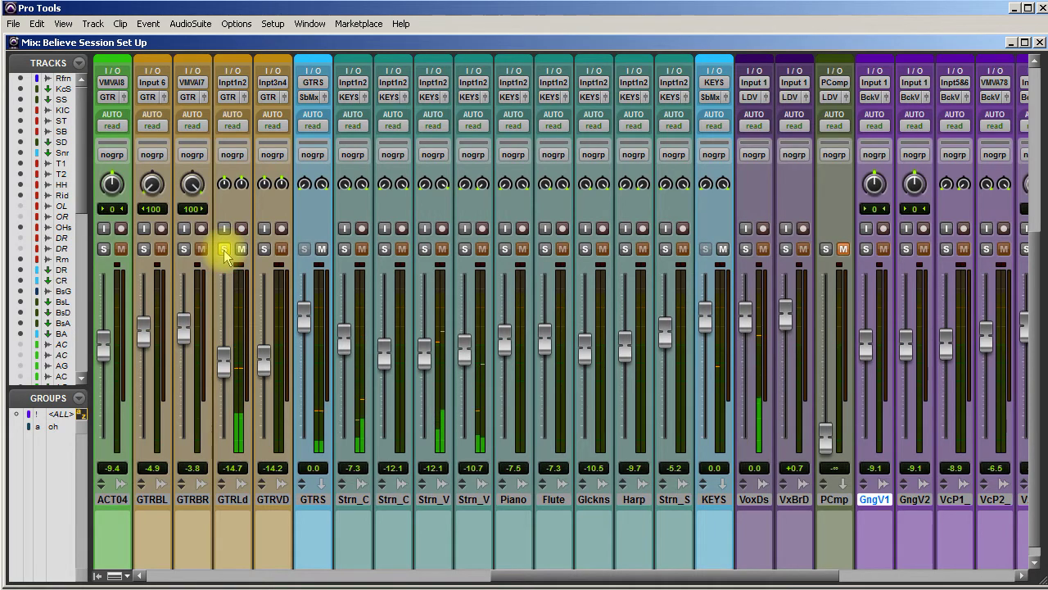
click(224, 249)
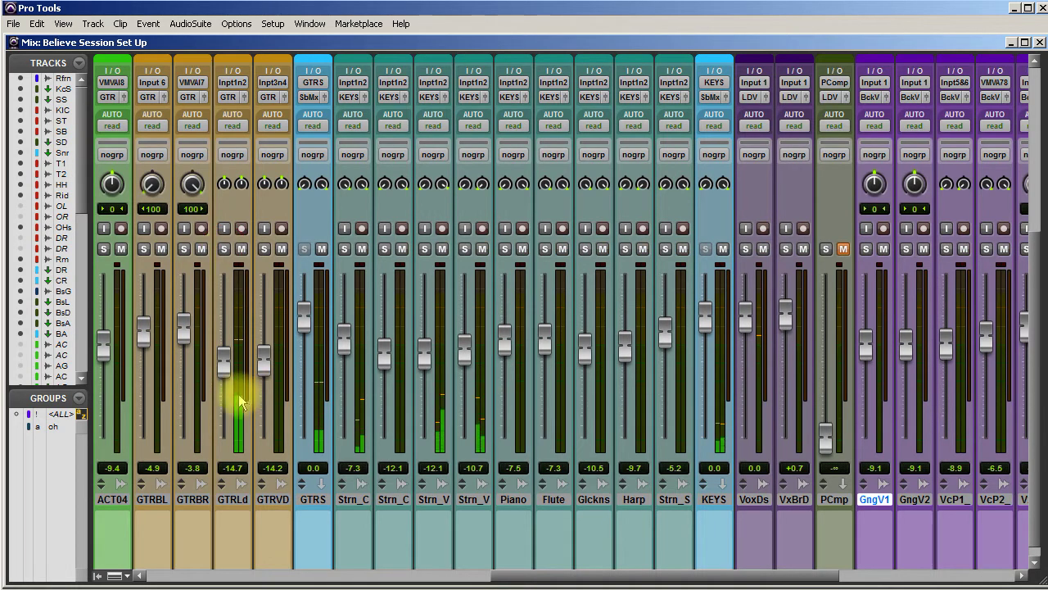
drag(228, 367, 227, 364)
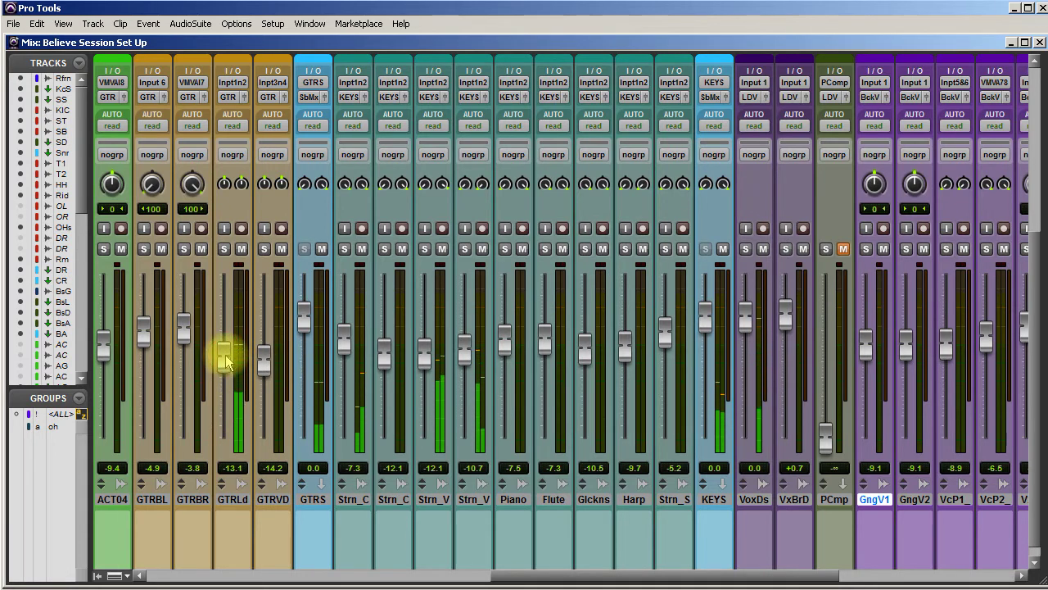
drag(227, 361, 228, 355)
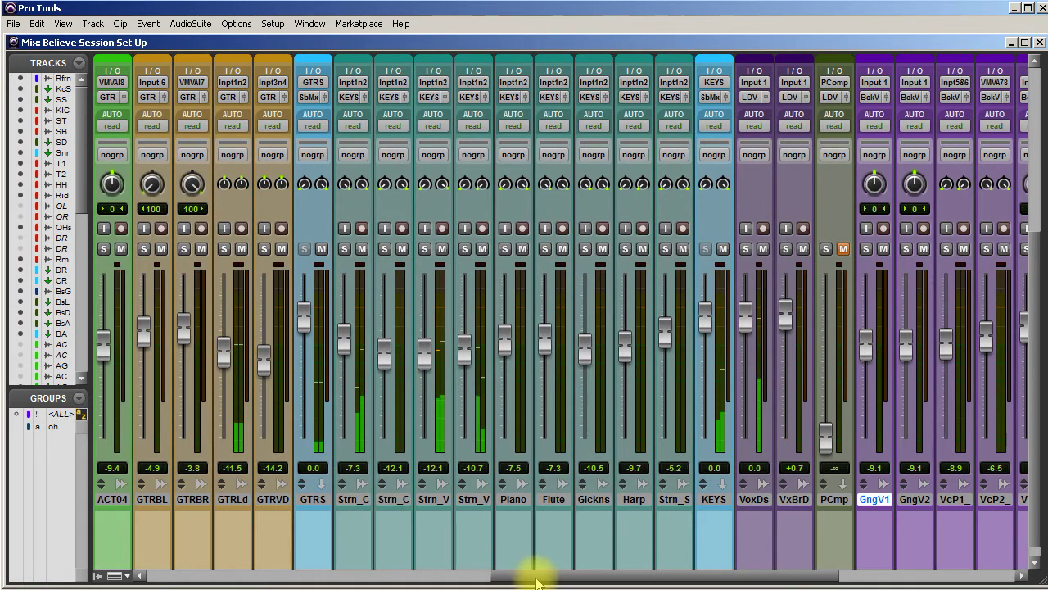
- Lower the gang vocal faders, GngV1 to -10.2 dB and GngV2 to -10.5 dB
drag(533, 576, 463, 577)
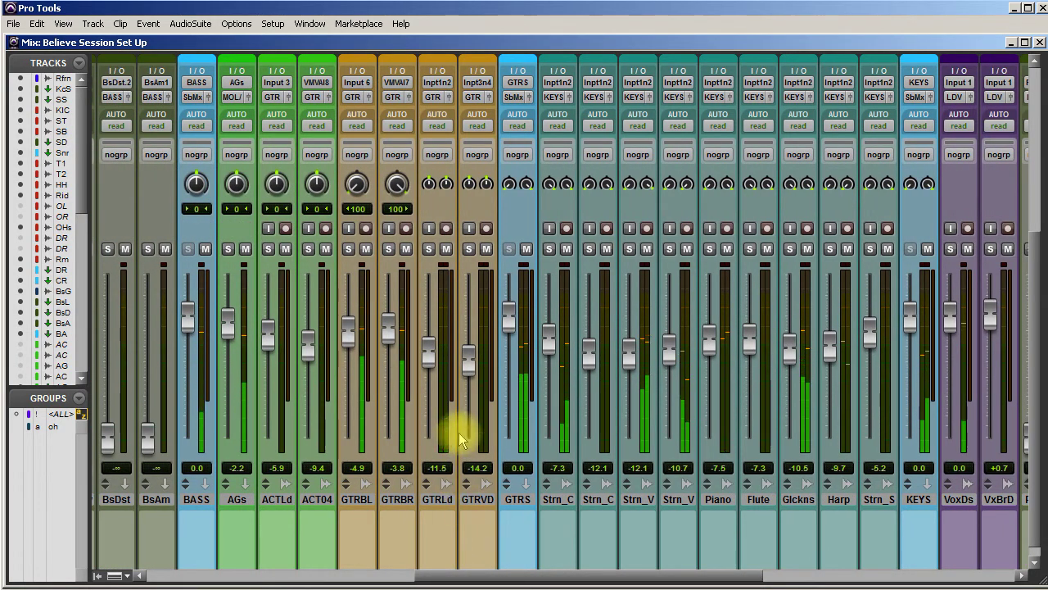
drag(562, 576, 661, 575)
mouse_move(802, 345)
mouse_down()
mouse_move(845, 357)
mouse_move(803, 352)
mouse_up()
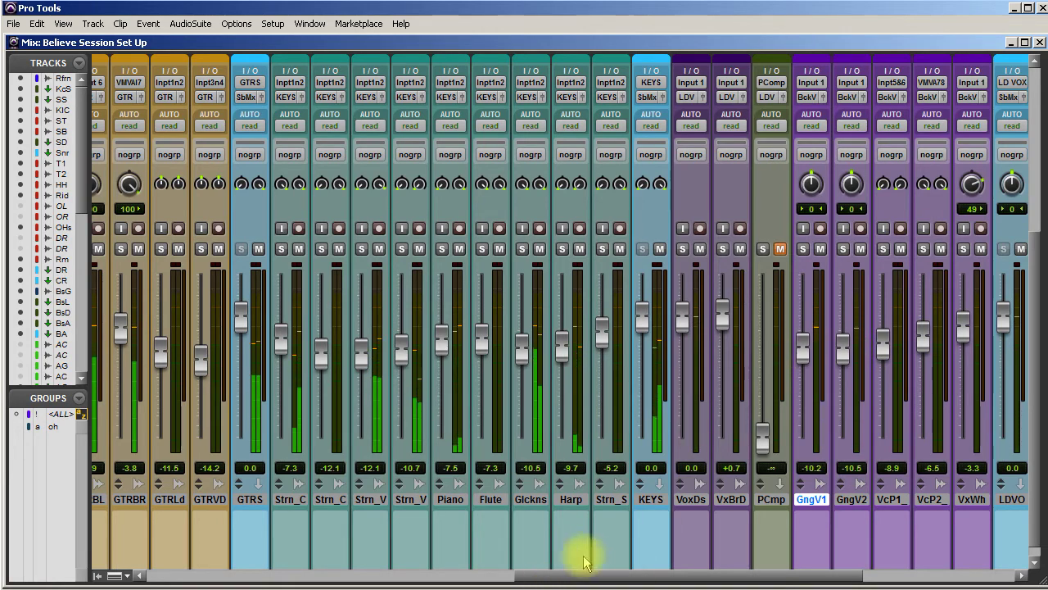
- Rebalance the two hard-panned guitars against the mix, setting GTRBL to -4.6 dB and GTRBR to -5.2 dB
drag(588, 576, 514, 577)
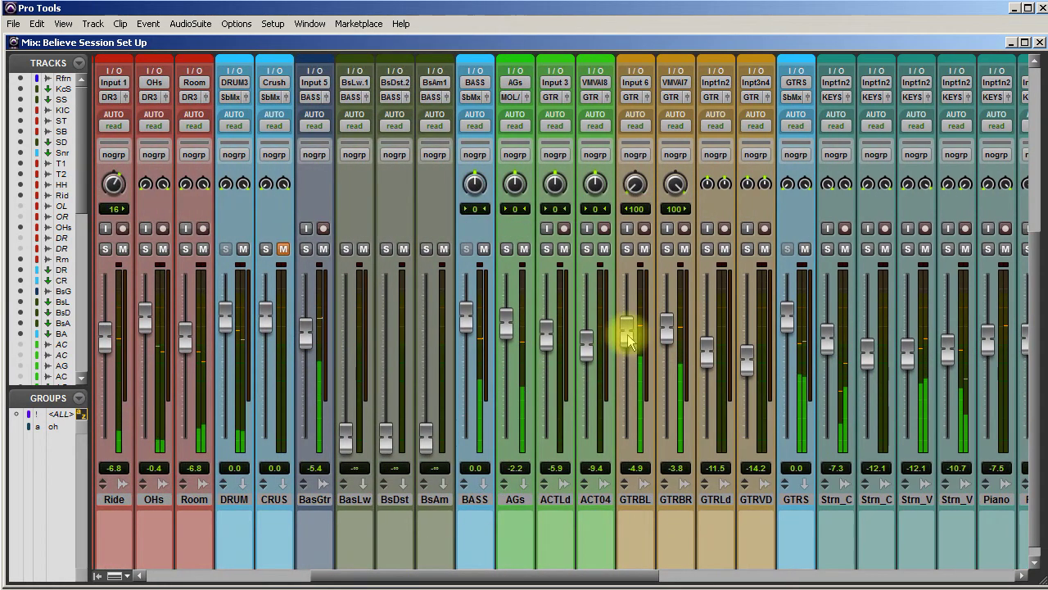
drag(627, 331, 665, 330)
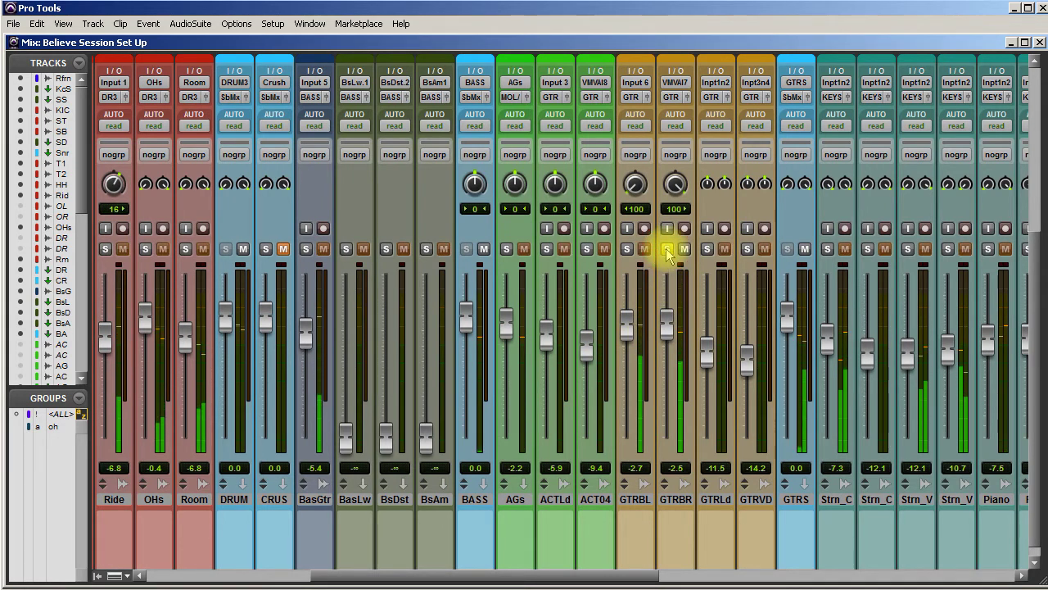
drag(667, 339, 632, 331)
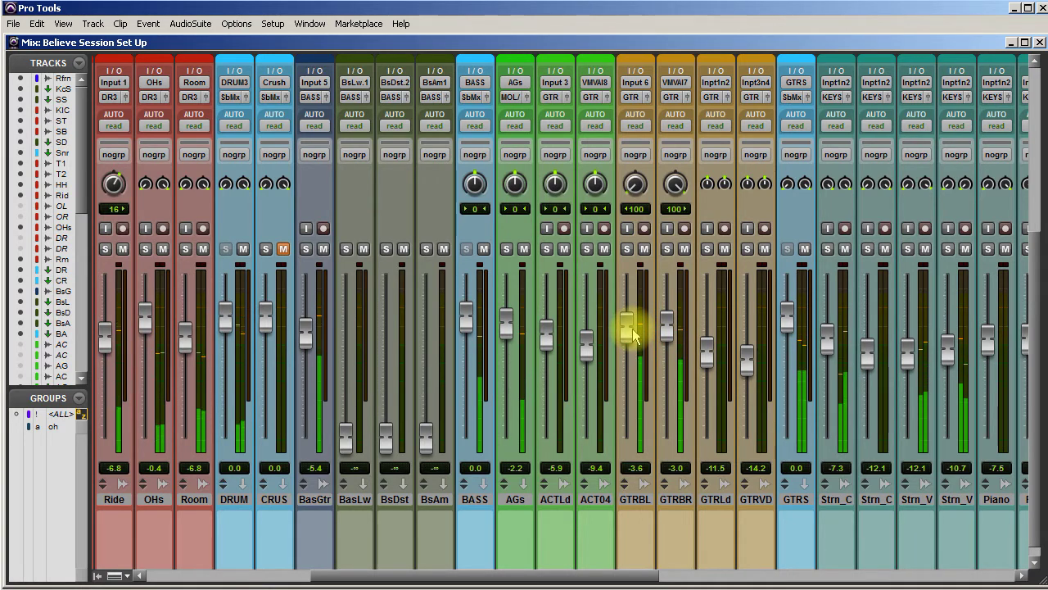
mouse_move(671, 327)
mouse_down()
mouse_move(627, 335)
mouse_move(665, 342)
mouse_up()
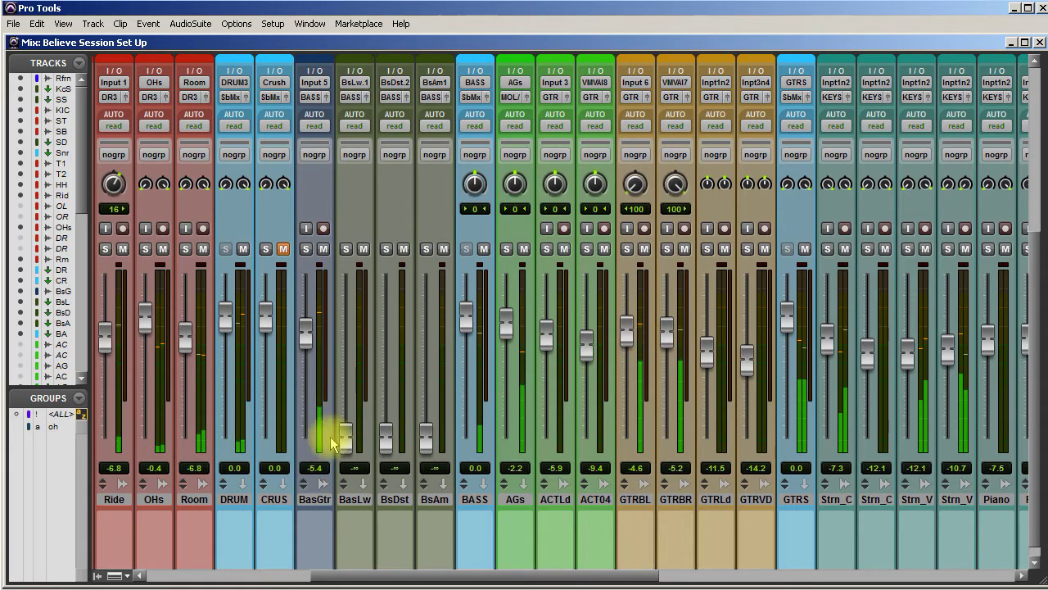
- Lower the OHs fader to -1.4 dB and the Strn_S fader to -6.5 dB
drag(404, 573, 297, 573)
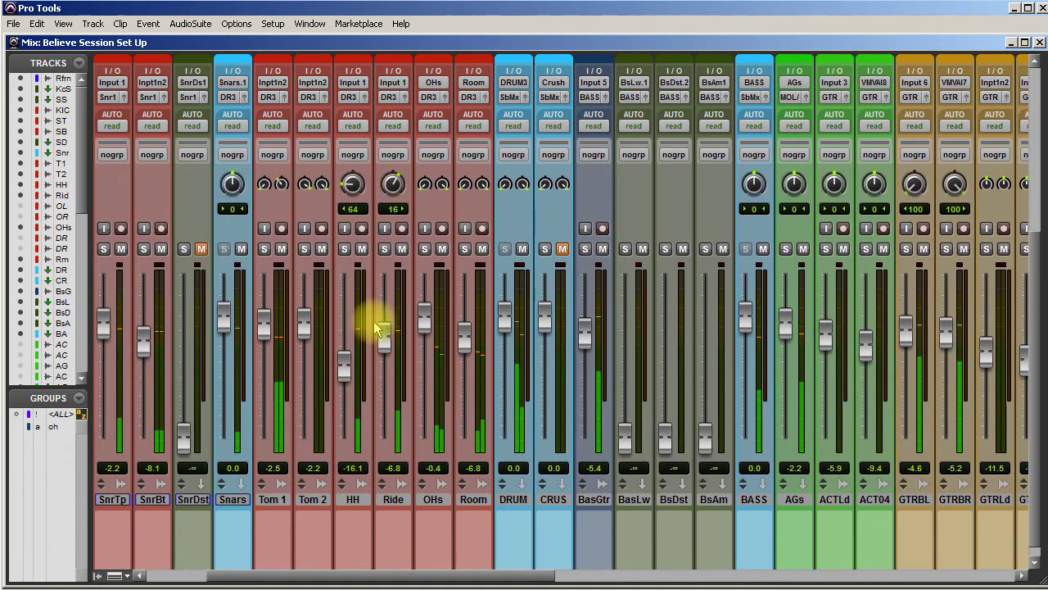
drag(418, 319, 421, 321)
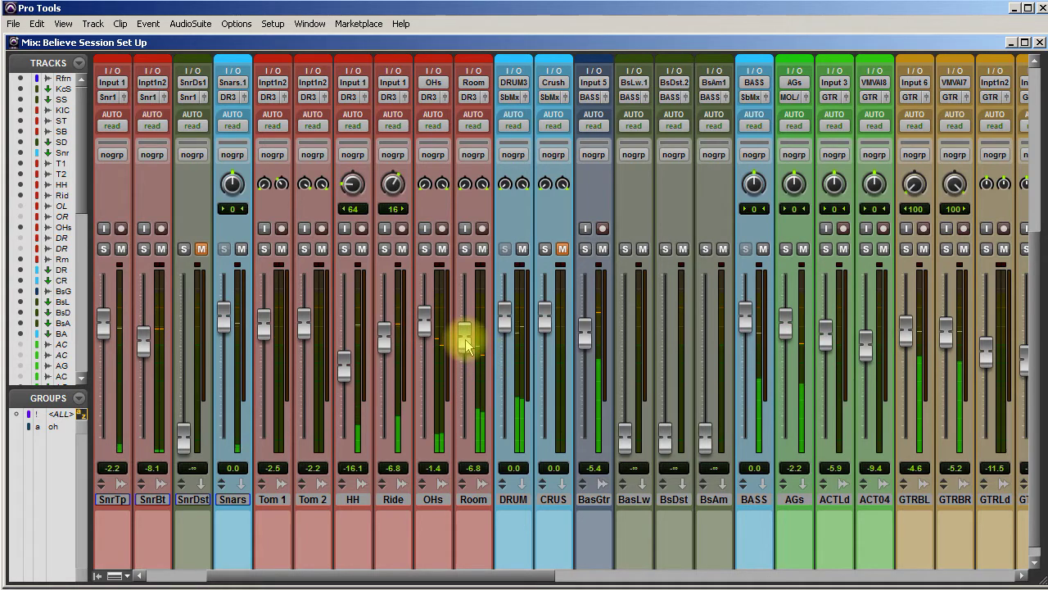
drag(499, 573, 753, 555)
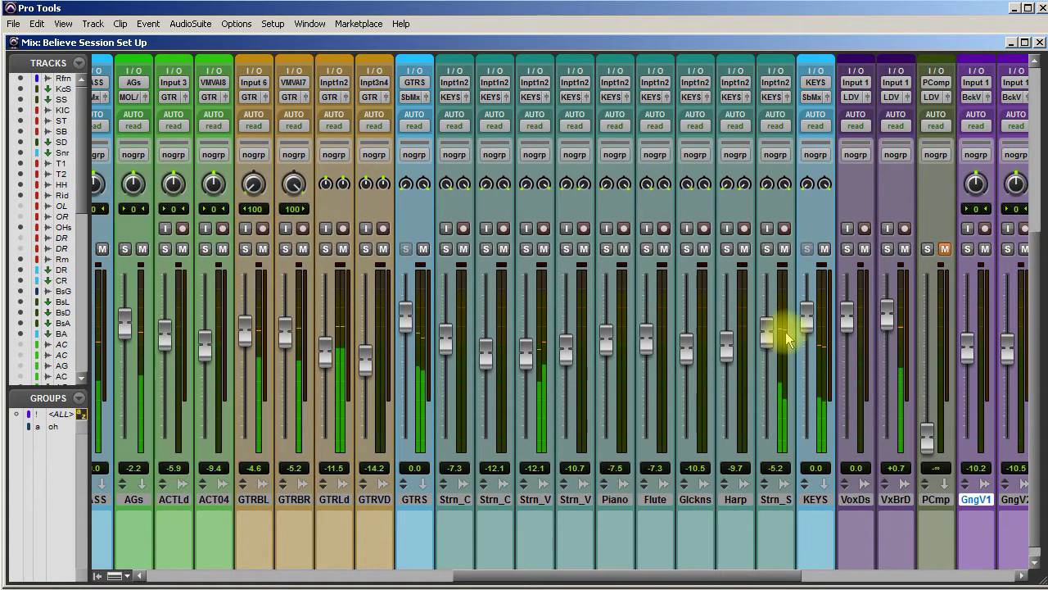
drag(768, 336, 765, 339)
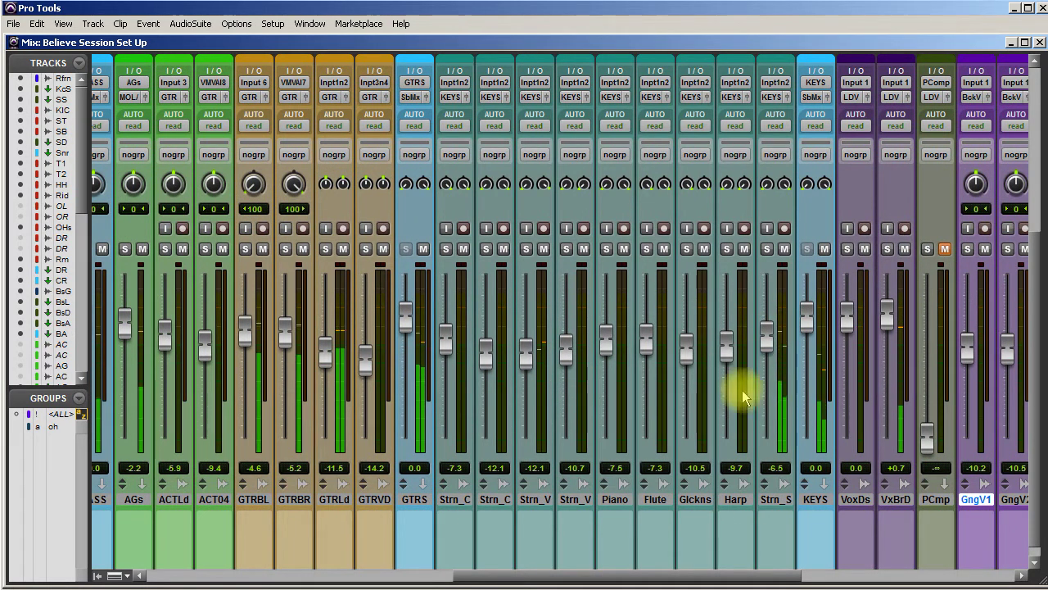
- Lower VcP2_ to -8.1 dB and VxWh to -5.7 dB, auditioning VxWh in solo
drag(636, 573, 772, 573)
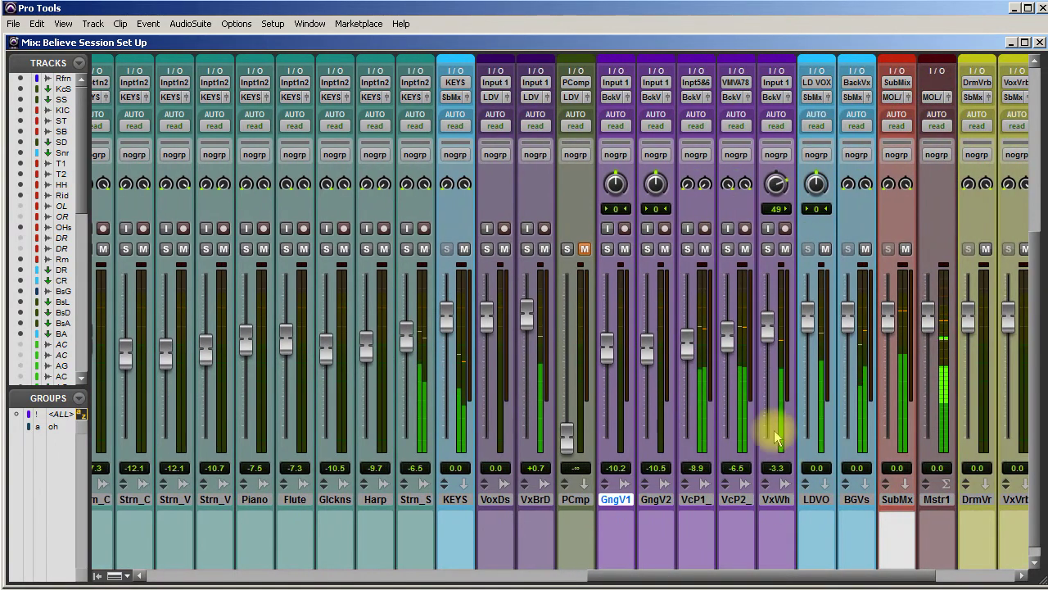
drag(771, 333, 725, 342)
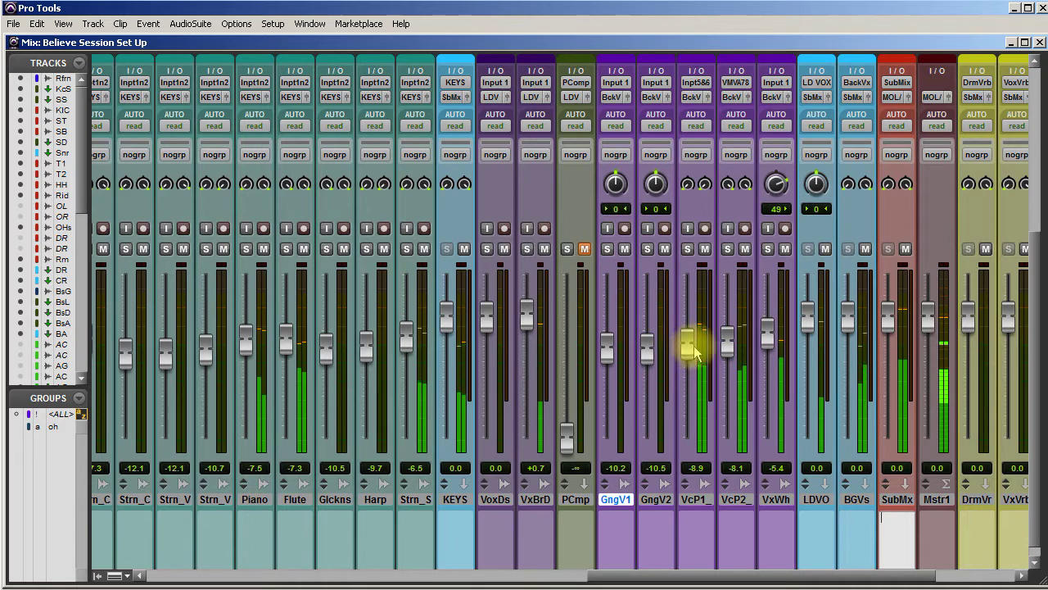
click(769, 249)
click(768, 249)
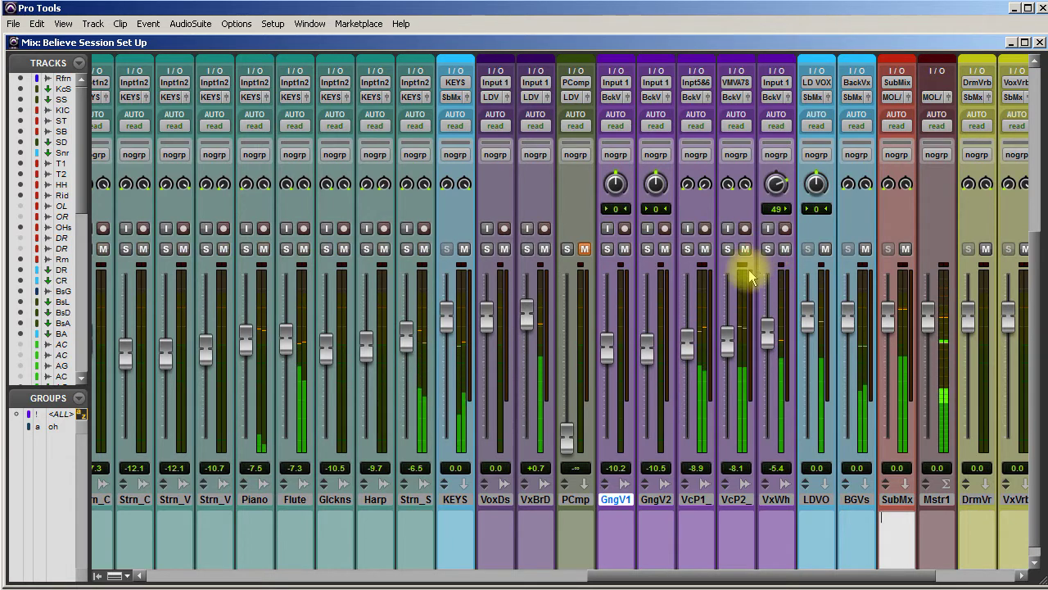
drag(768, 327, 768, 333)
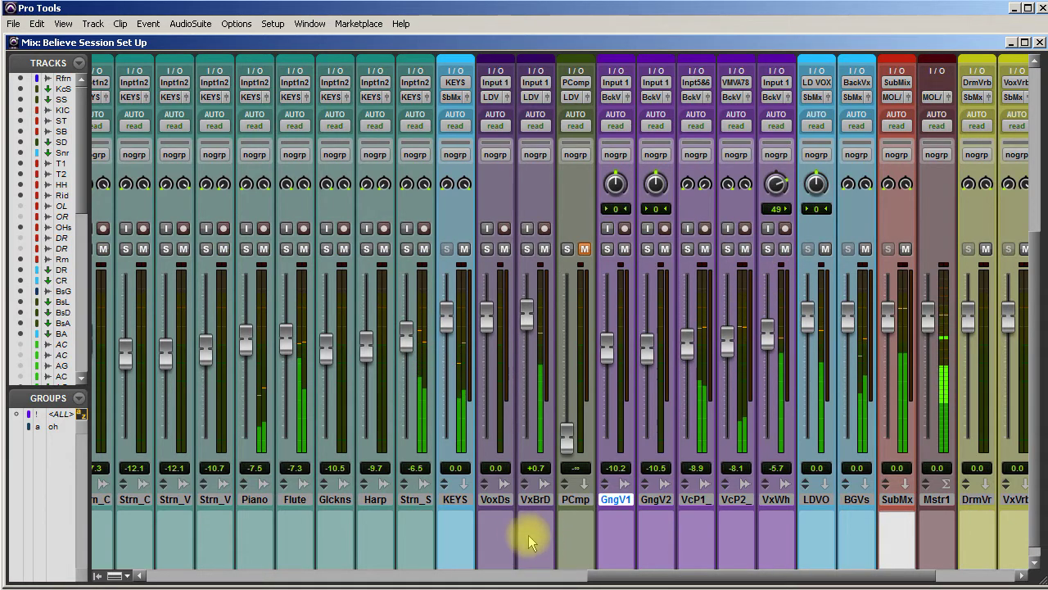
- Audition the AGs track in solo, return to the full mix and raise its fader to +0.4 dB
drag(620, 573, 428, 562)
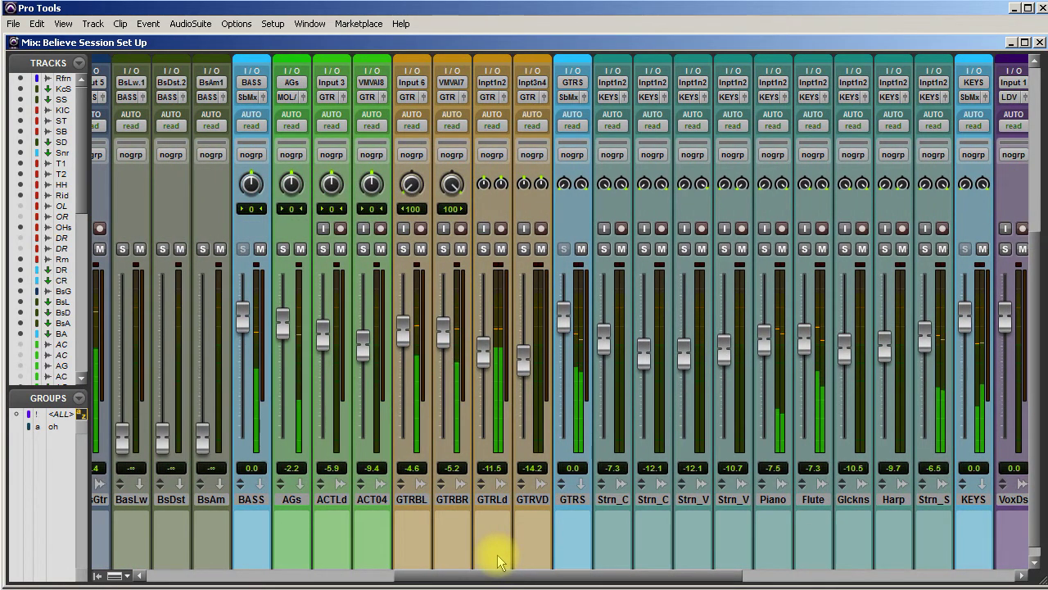
click(285, 248)
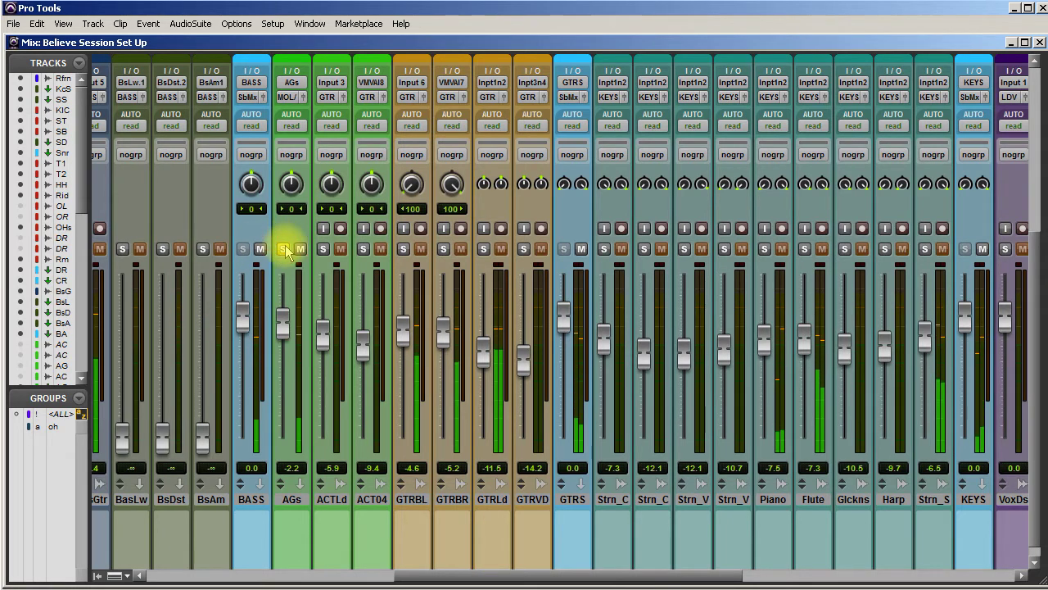
click(285, 248)
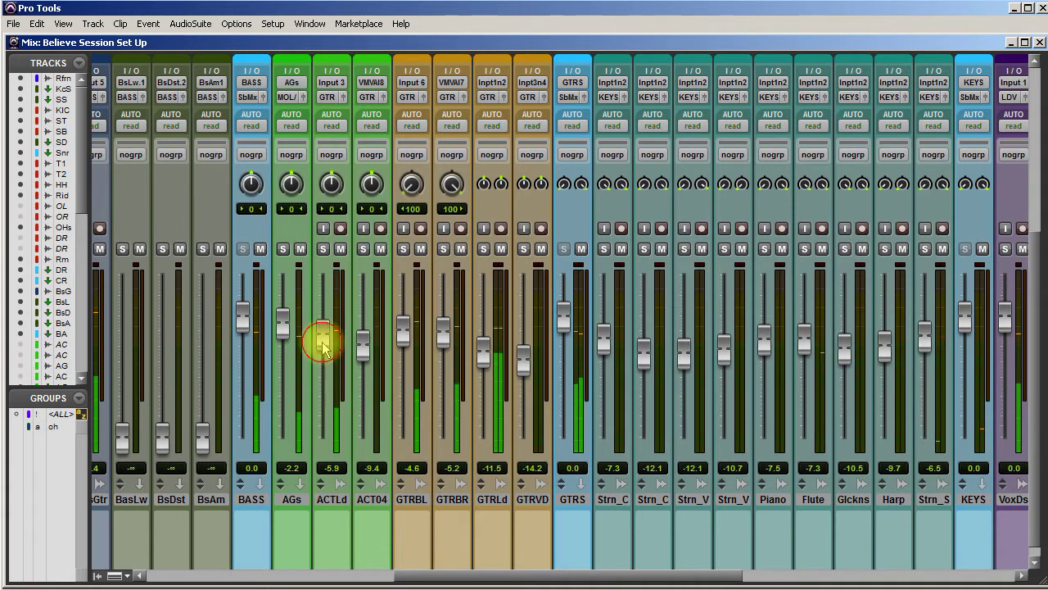
drag(281, 328, 284, 326)
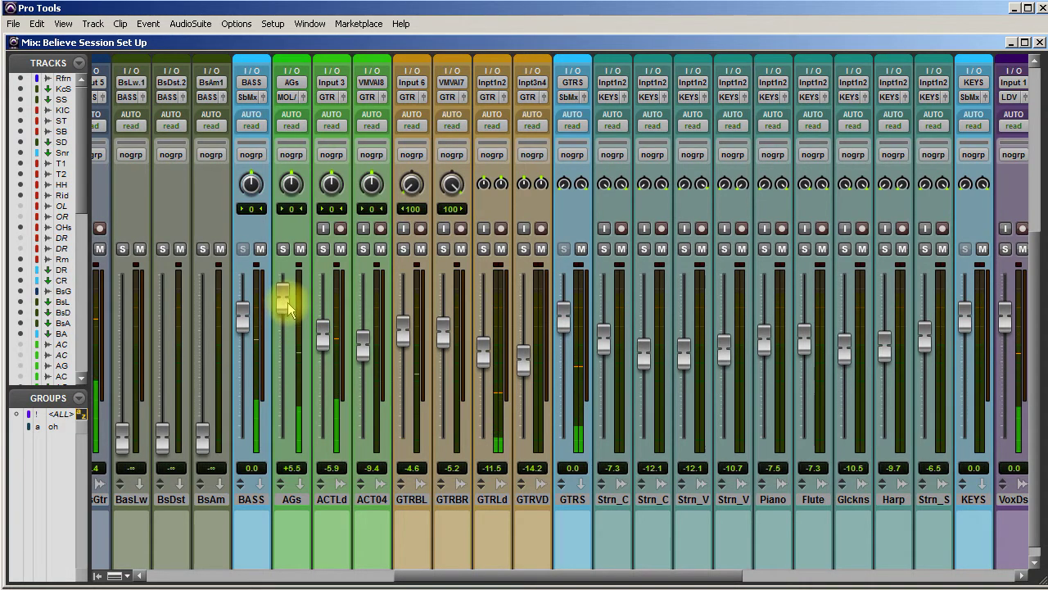
drag(292, 321, 292, 320)
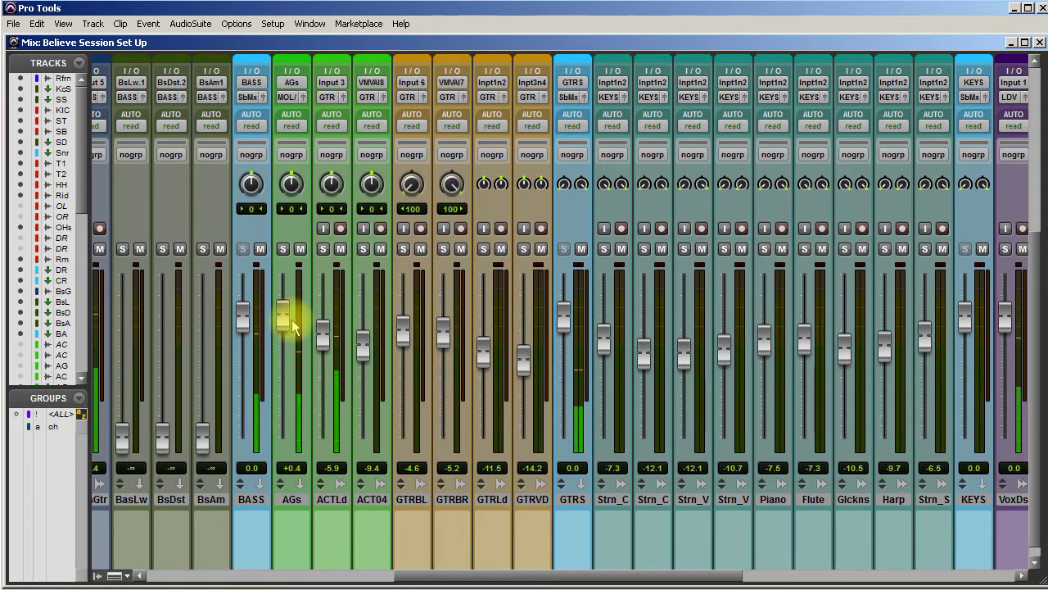
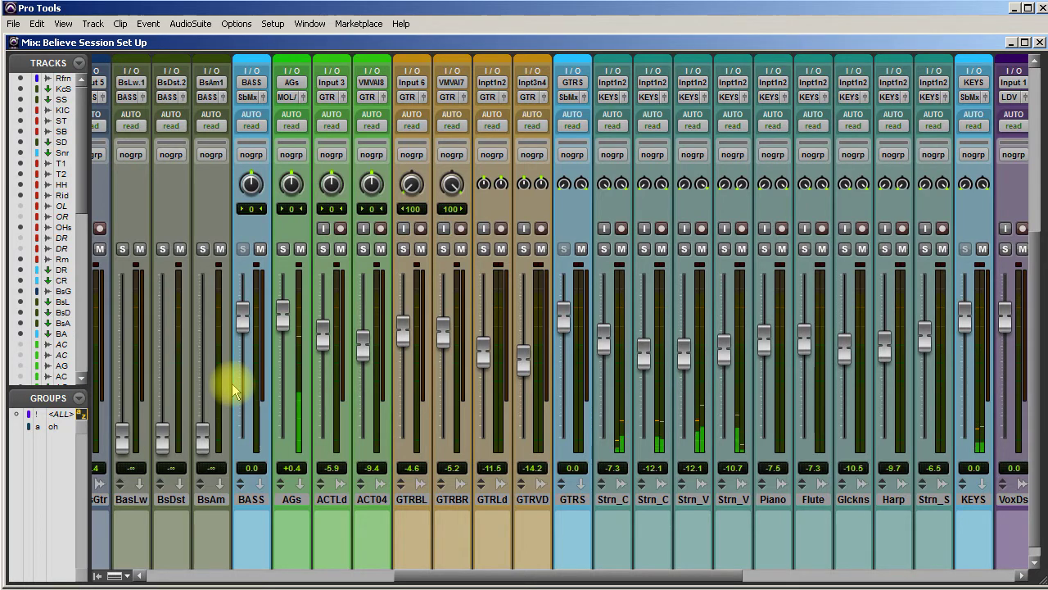
- Raise ACT04 to -8.1 dB and try AGs at +1.9 dB before settling it at +0.4 dB
mouse_move(283, 318)
mouse_down()
mouse_move(284, 304)
mouse_move(283, 318)
mouse_up()
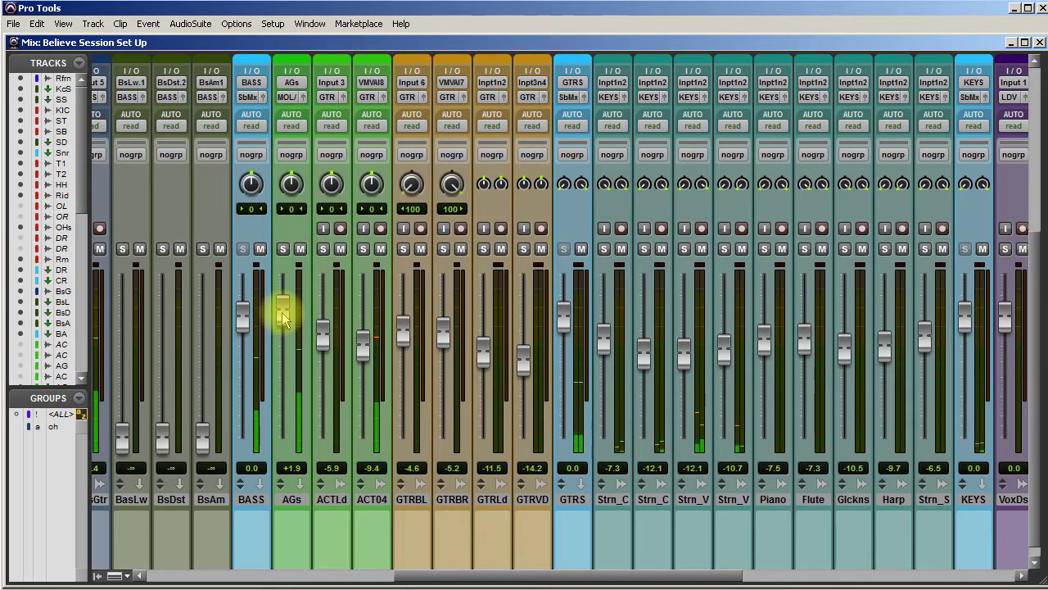
mouse_move(363, 346)
mouse_down()
mouse_move(363, 328)
mouse_move(363, 342)
mouse_up()
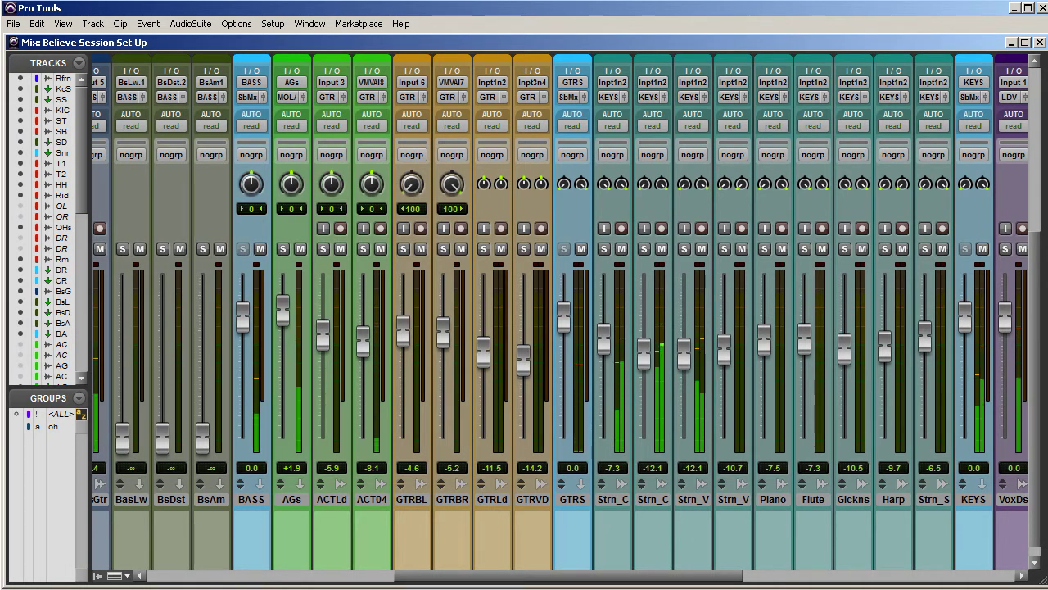
click(280, 313)
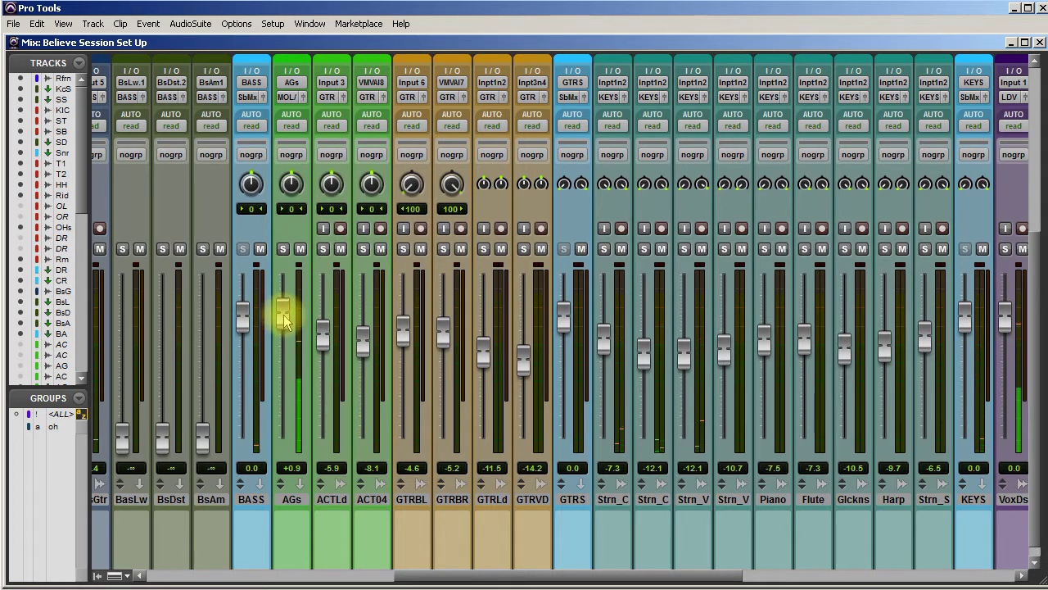
drag(283, 316, 284, 318)
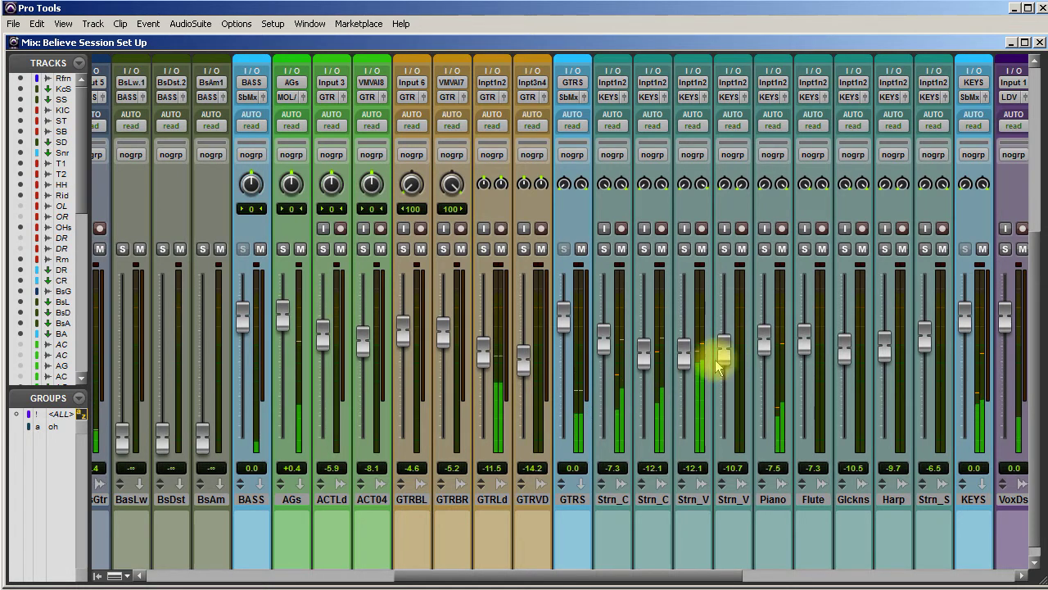
- Lower the Piano fader gradually to -10.2 dB while the mix plays
drag(762, 339, 767, 350)
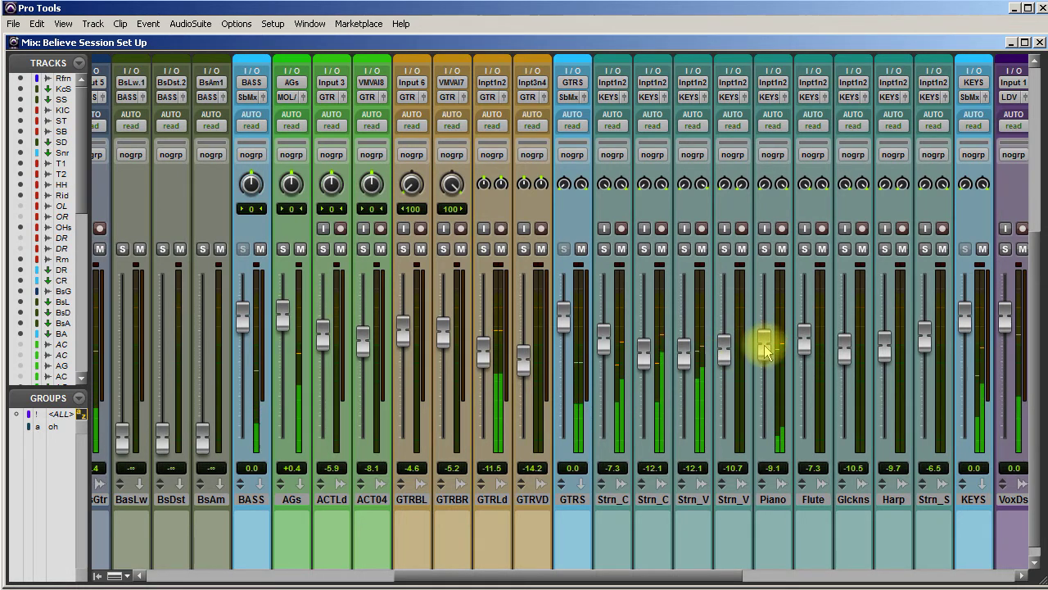
drag(766, 351, 766, 354)
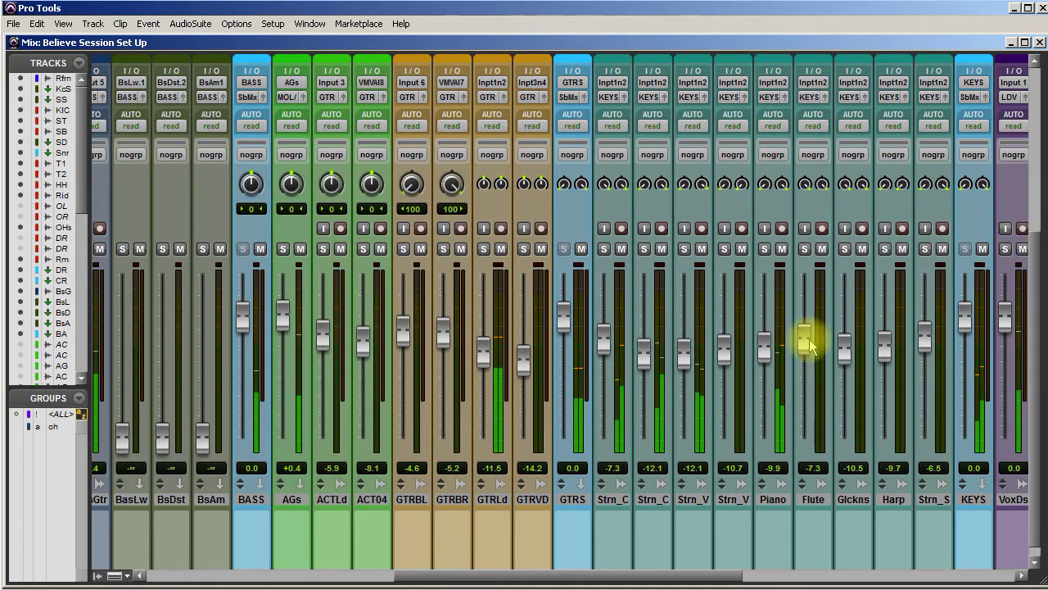
drag(757, 348, 762, 355)
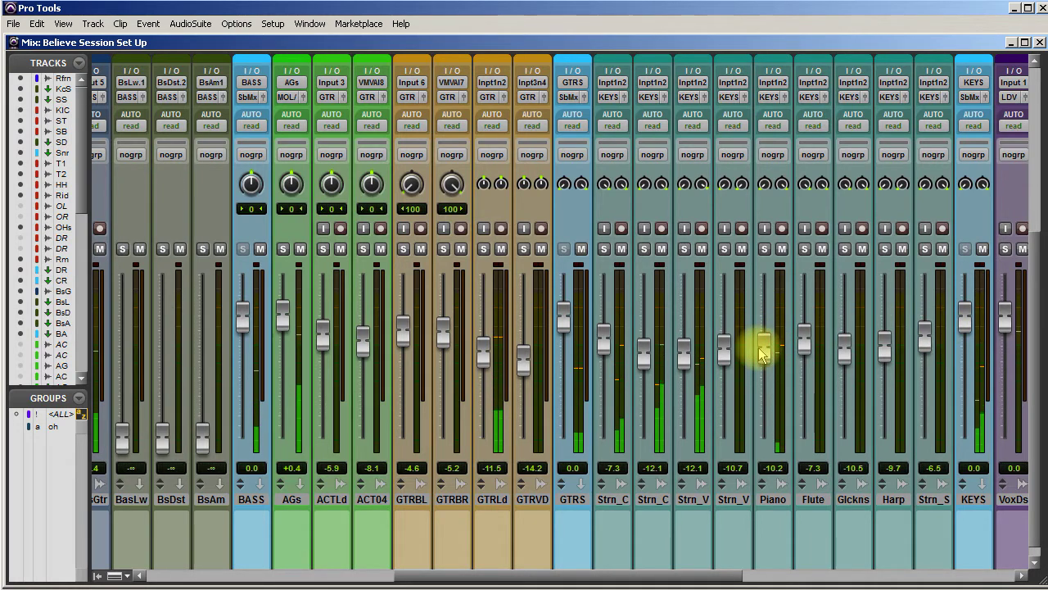
- Trim the fader levels to -12.6 dB on GTRLd, -5.4 dB on ACTLd and -11.3 dB on Piano
mouse_move(485, 354)
mouse_down()
mouse_move(484, 324)
mouse_move(487, 356)
mouse_up()
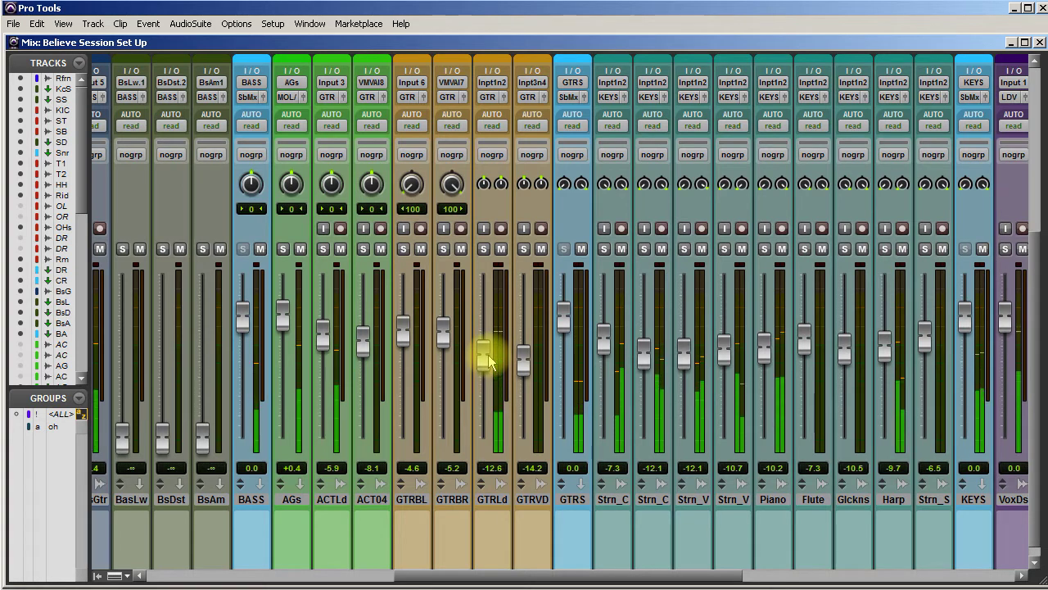
mouse_move(328, 340)
mouse_down()
mouse_move(320, 240)
mouse_move(325, 332)
mouse_up()
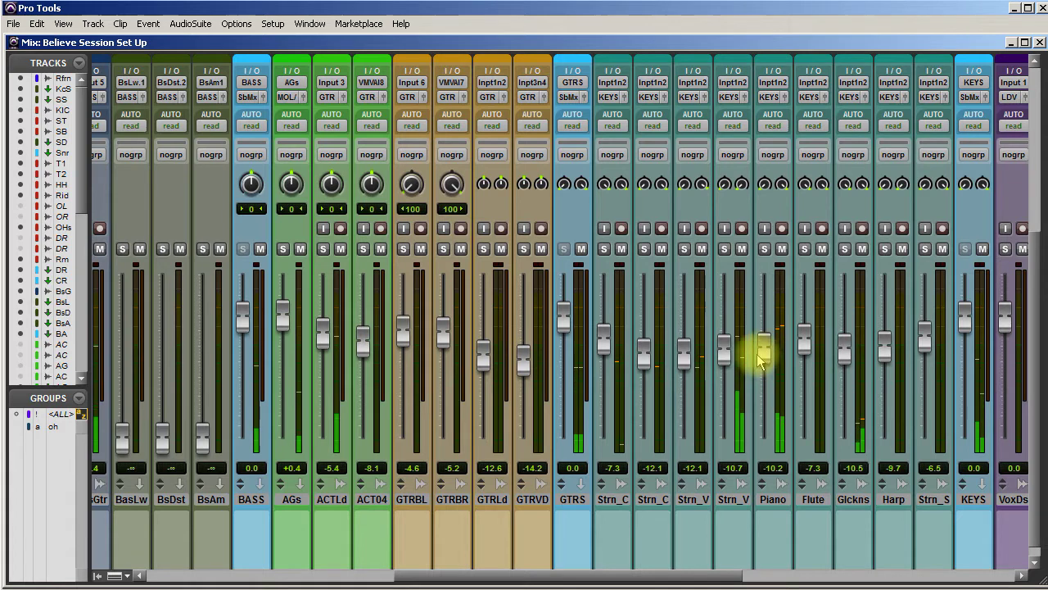
drag(760, 361, 761, 370)
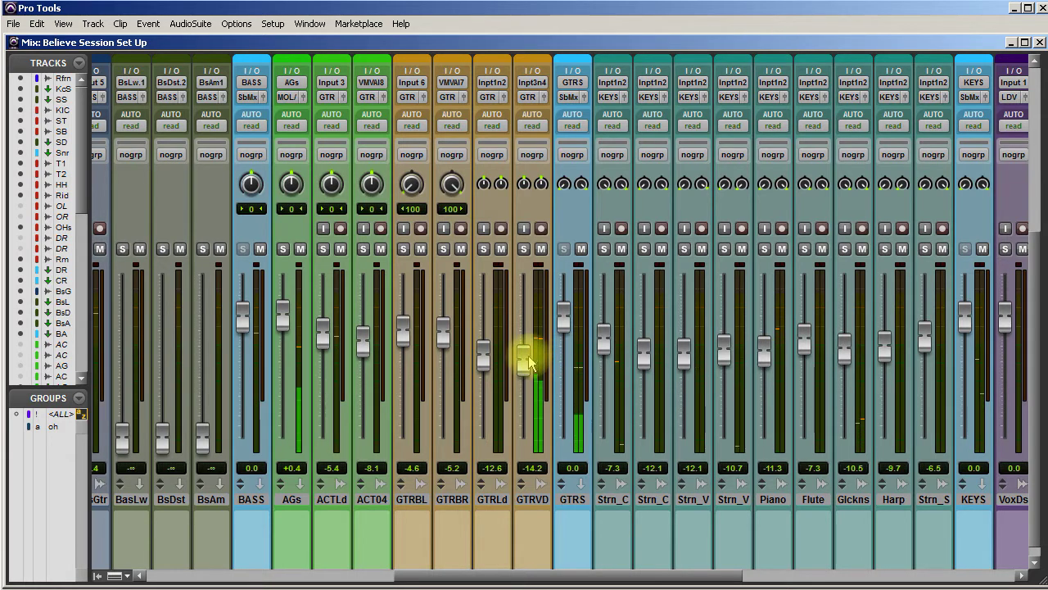
- Lower the GTRVD fader to -14.7 dB and briefly mute the track to compare the mix without it
drag(529, 364, 528, 366)
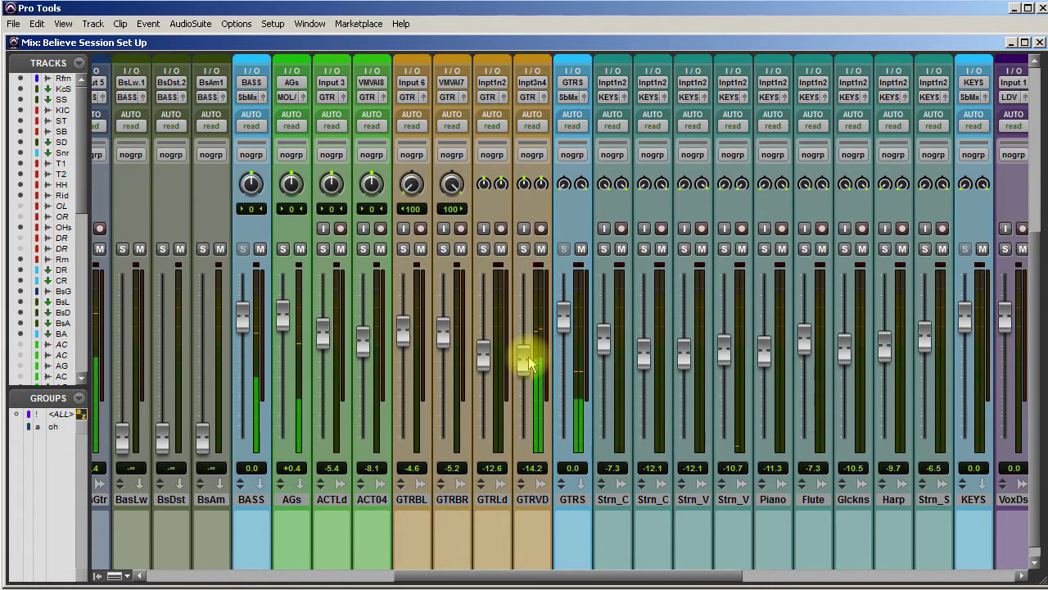
click(539, 250)
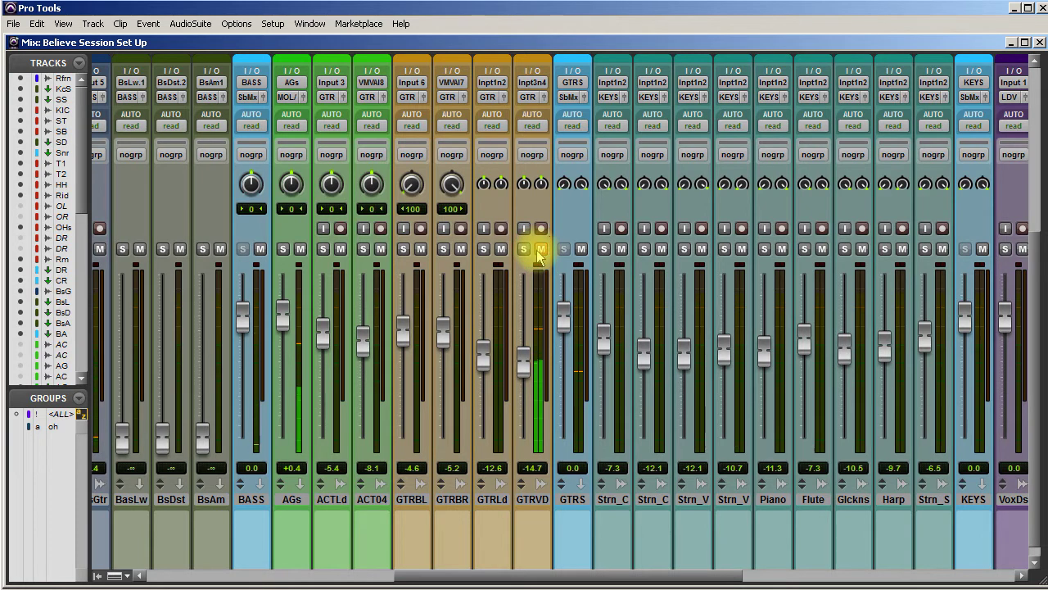
click(540, 249)
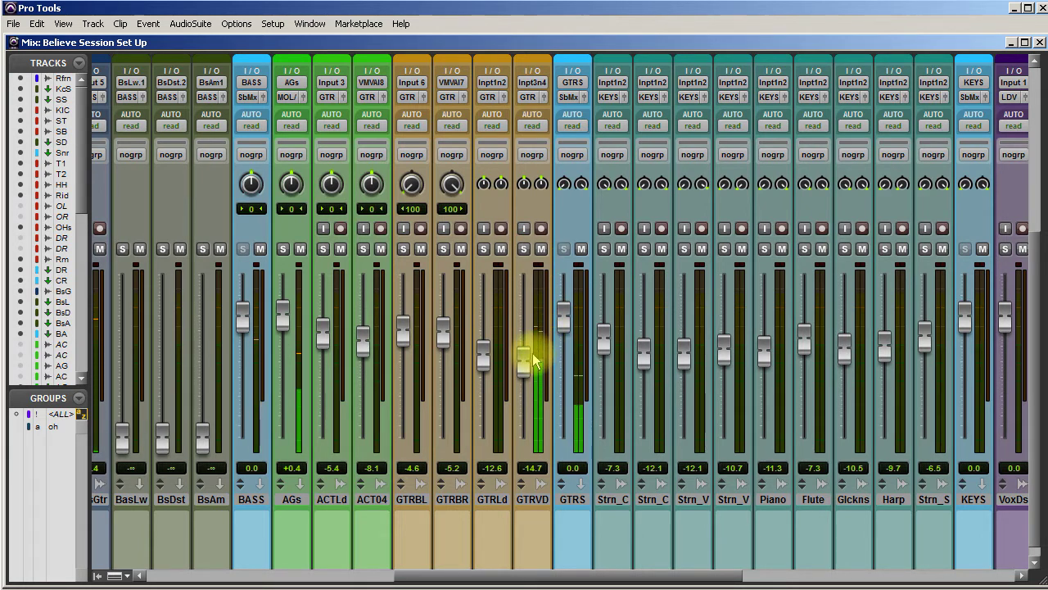
- Raise the BASS fader to +0.2 dB and settle the BasGtr fader at -5.2 dB
drag(242, 327, 242, 323)
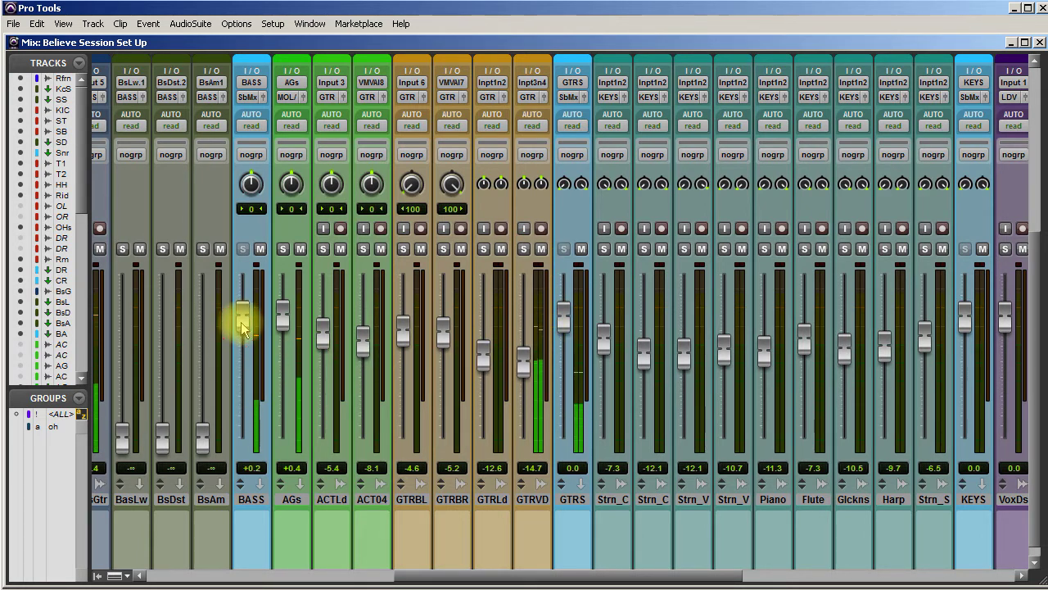
drag(415, 570, 325, 405)
drag(440, 334, 437, 327)
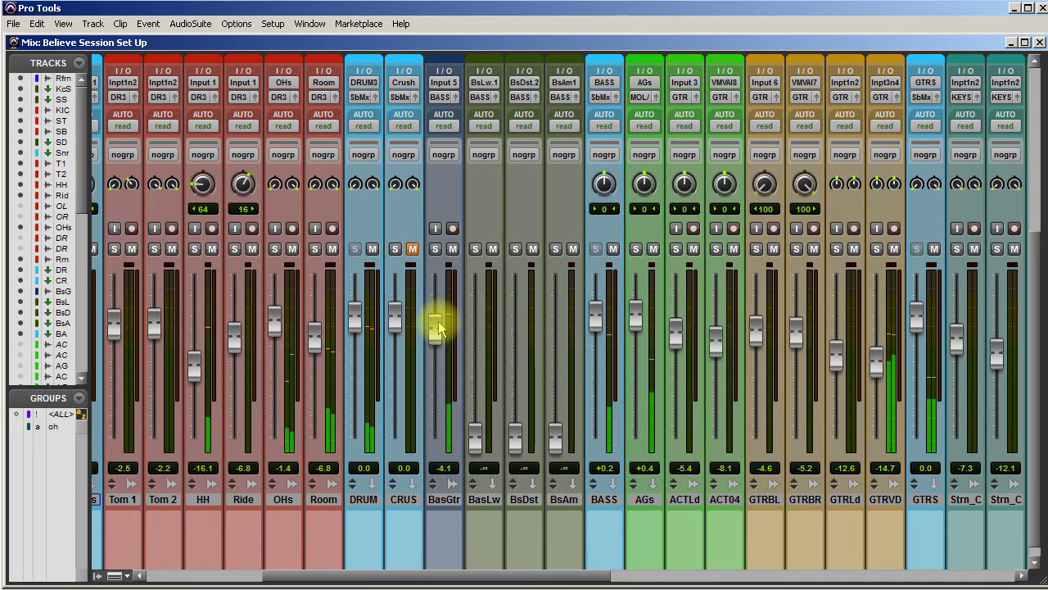
drag(439, 328, 440, 332)
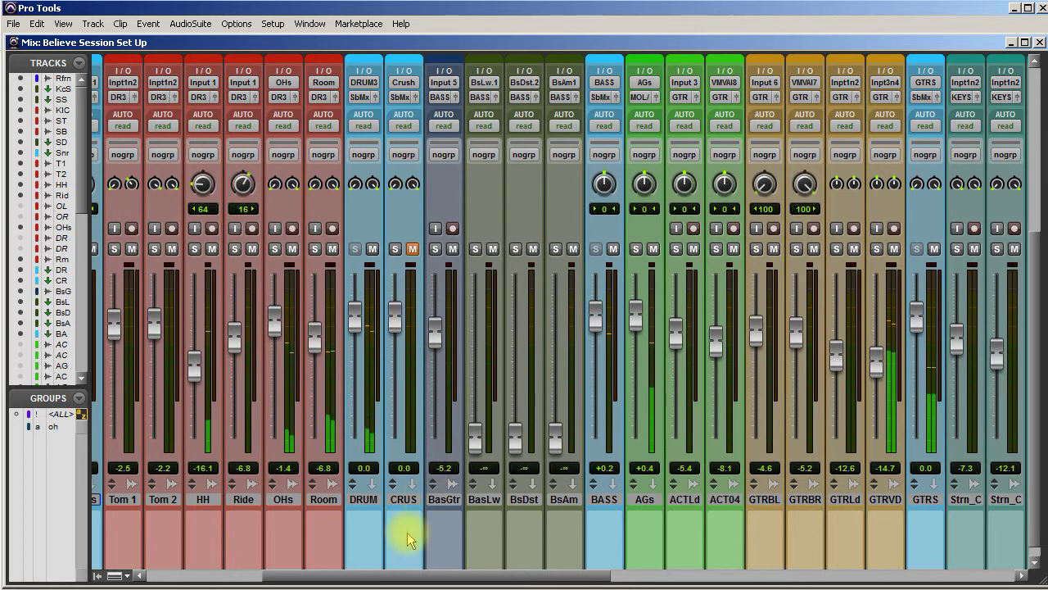
- Look over the inserts, sends and fader levels of the guitar, keys, vocal, submix and effects channels in the mixer
drag(382, 575, 518, 582)
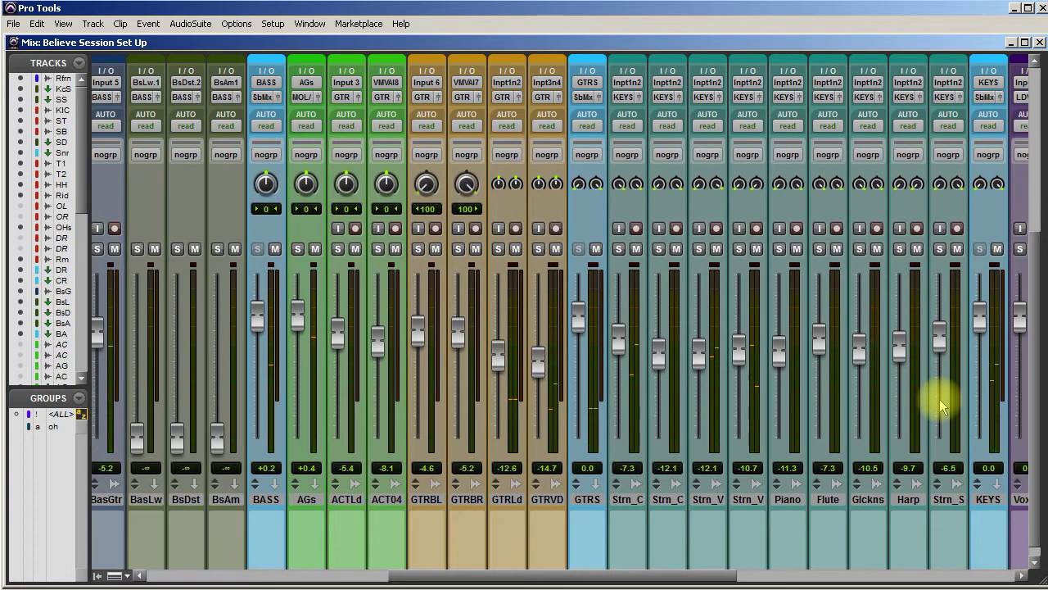
drag(613, 576, 901, 581)
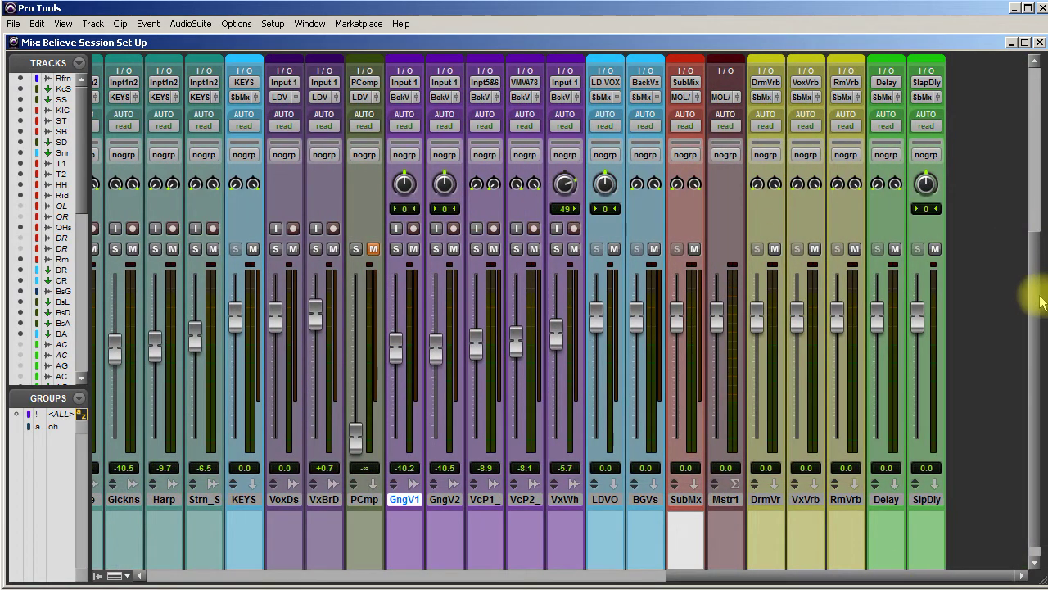
drag(1030, 292, 1030, 154)
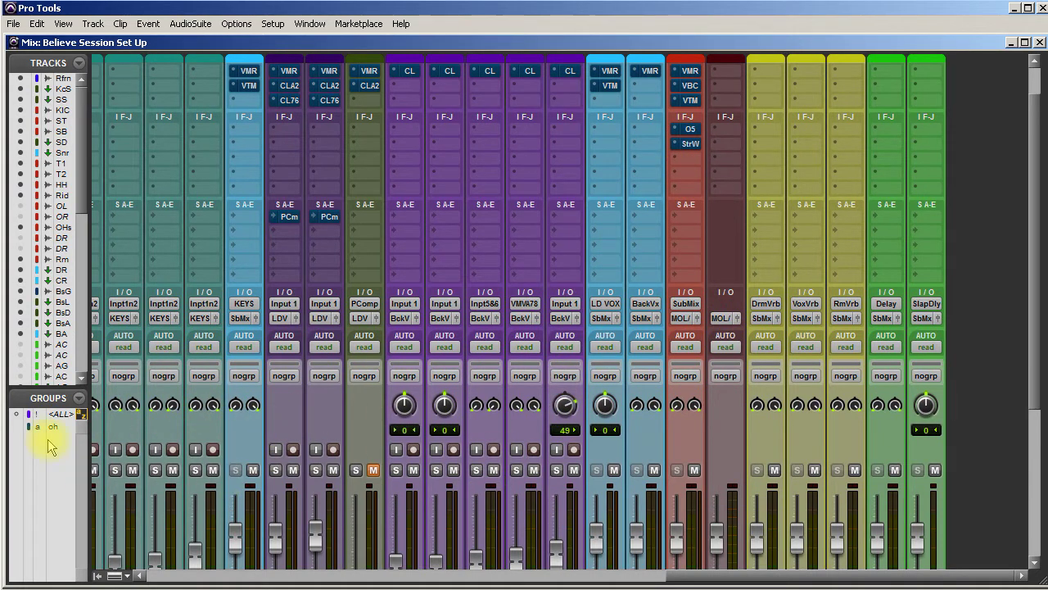
scroll(243, 401, left, 10)
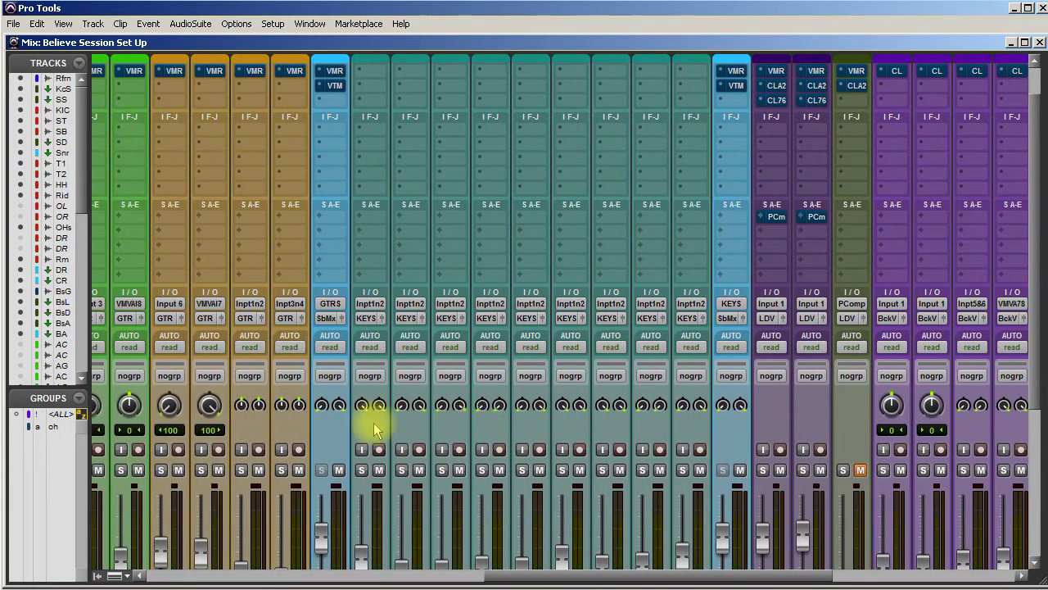
scroll(380, 423, down, 3)
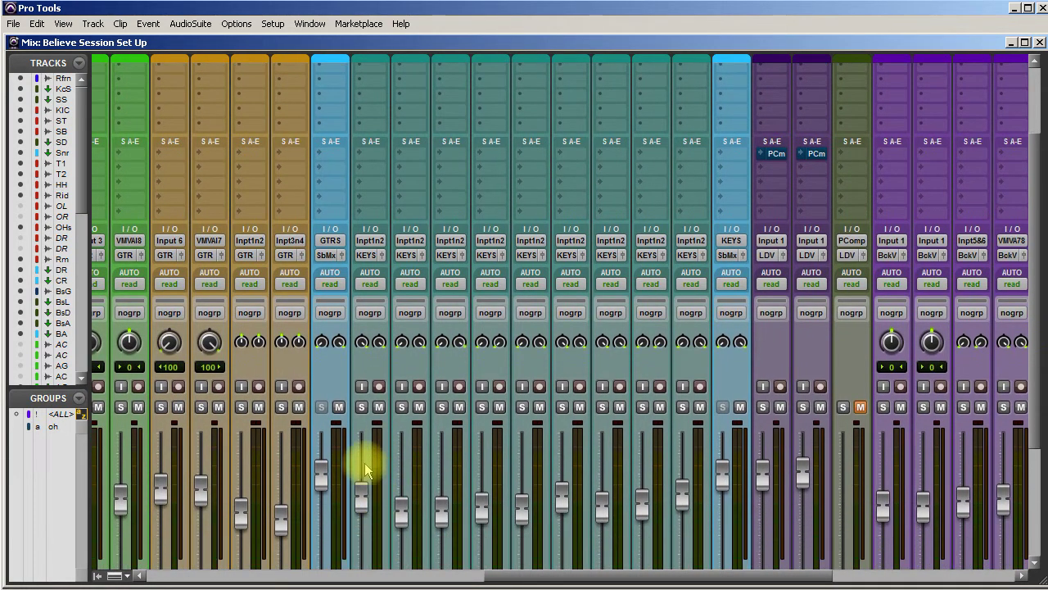
scroll(366, 464, down, 1)
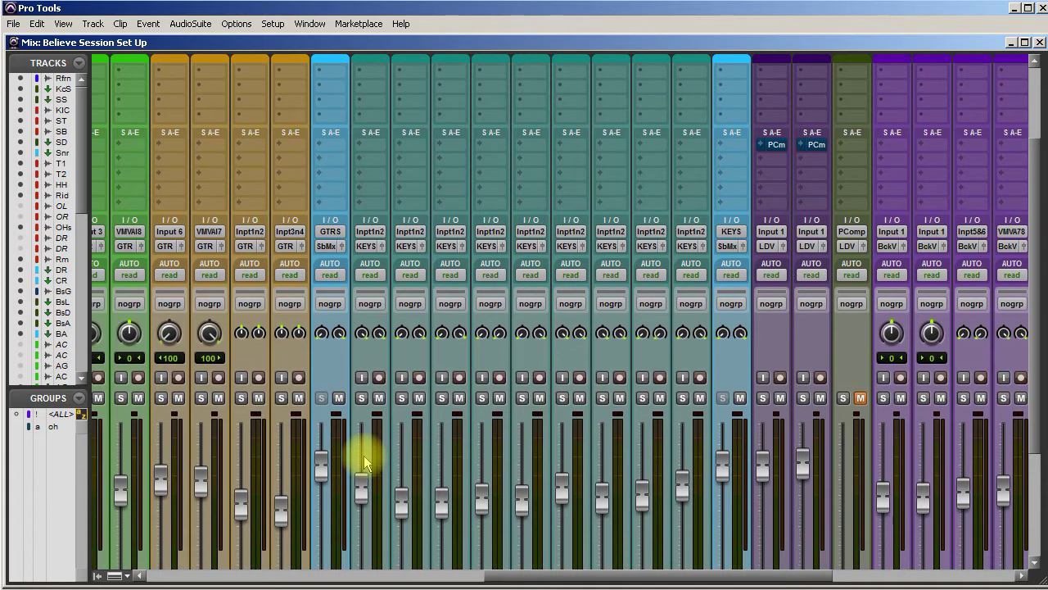
scroll(366, 464, down, 2)
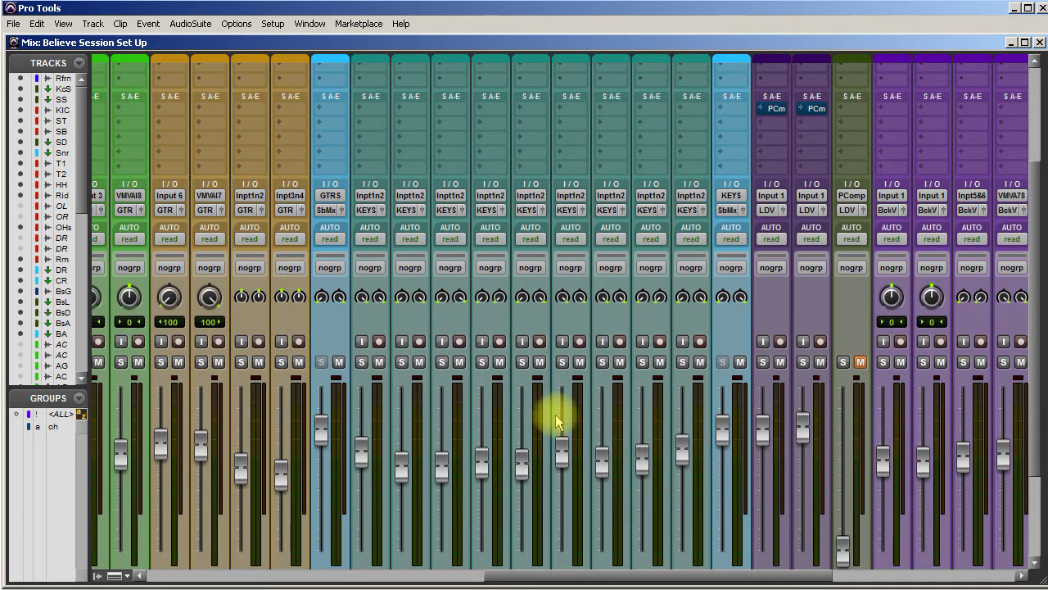
scroll(555, 414, down, 2)
scroll(568, 458, down, 3)
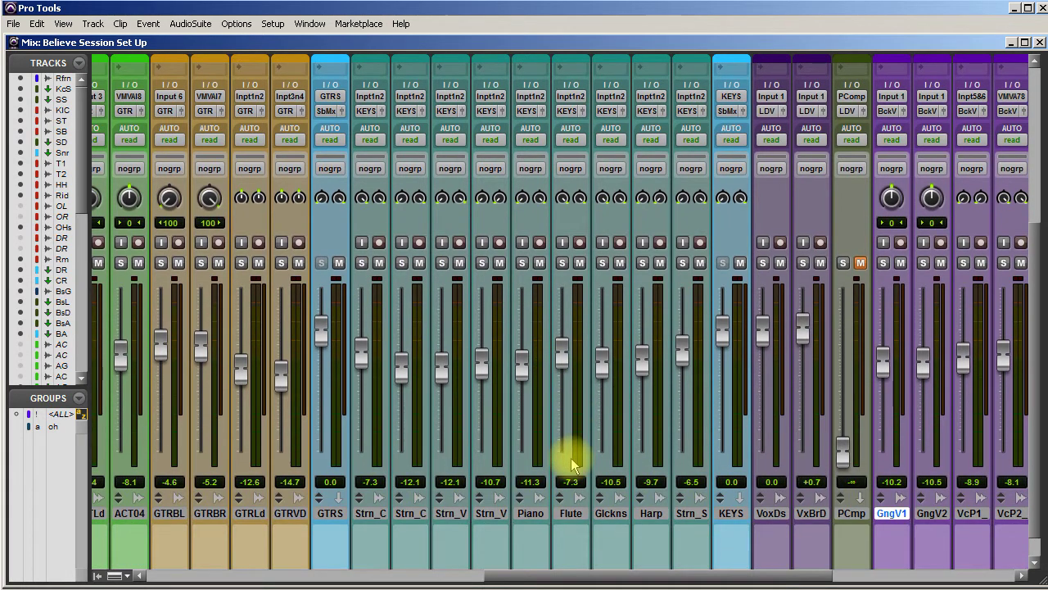
scroll(570, 465, up, 2)
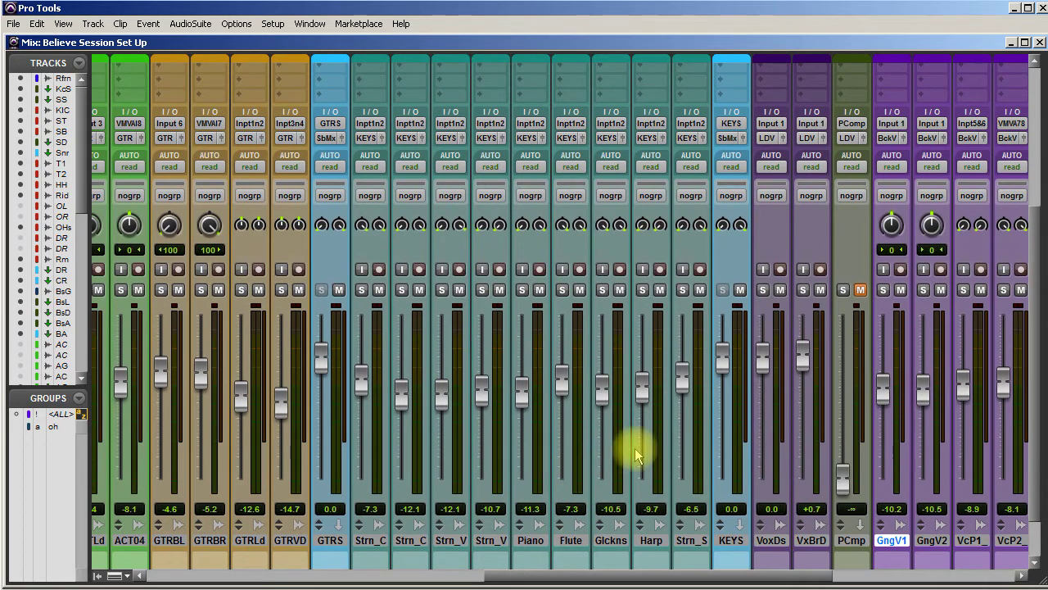
scroll(635, 448, up, 1)
scroll(635, 448, down, 3)
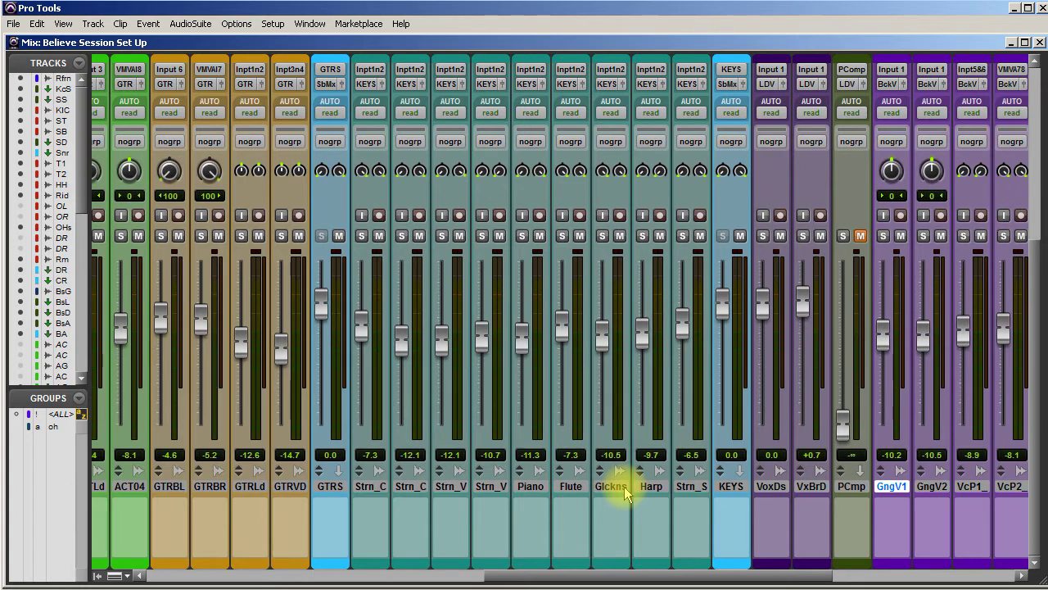
- Raise the ACT04 fader to -6.5 dB and the AGs fader to +0.7 dB
scroll(590, 491, up, 1)
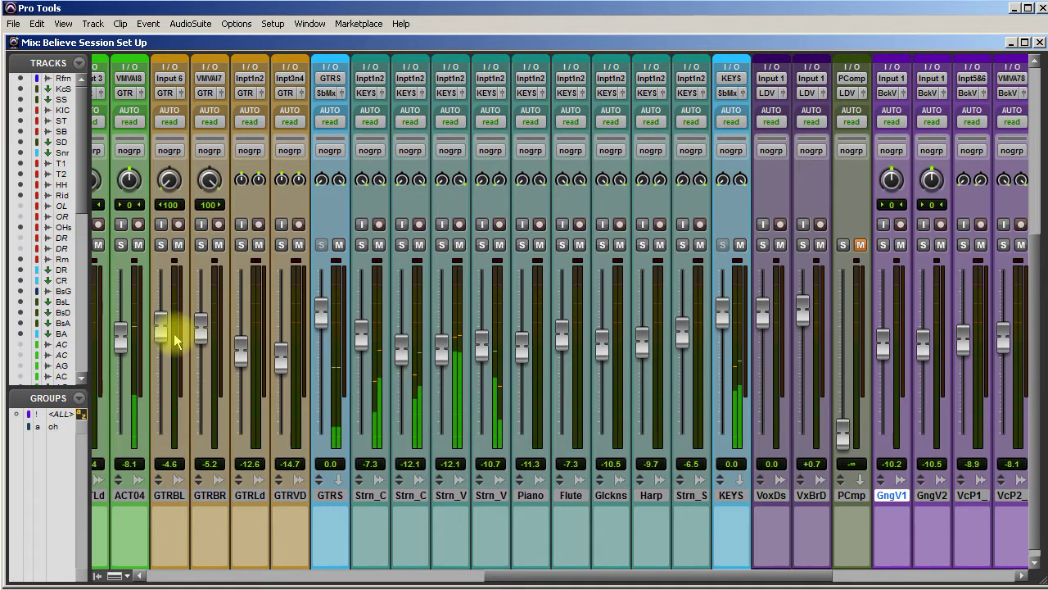
drag(124, 336, 120, 341)
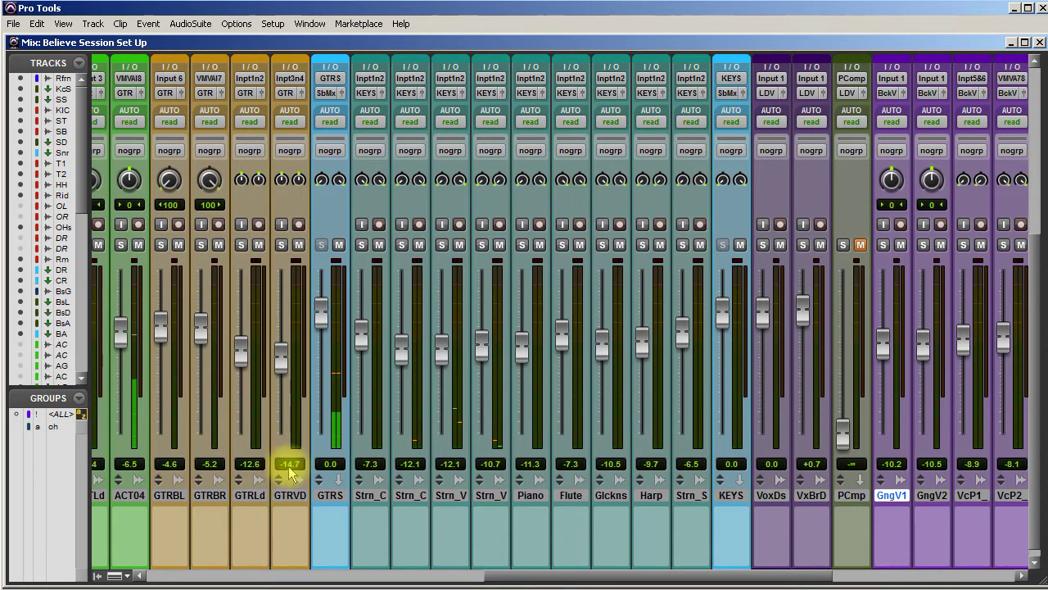
drag(484, 573, 368, 573)
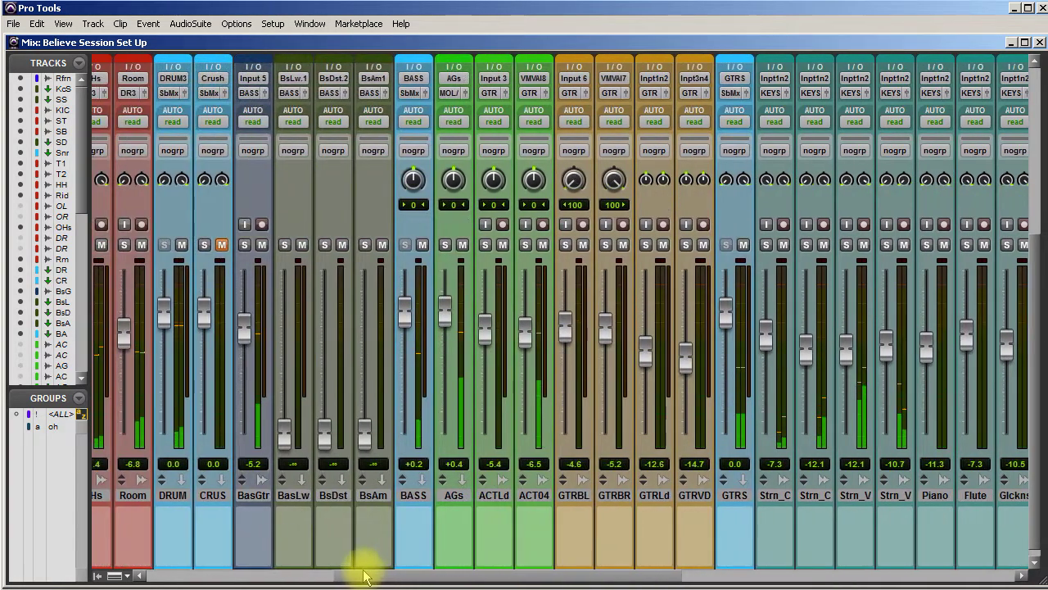
drag(466, 576, 439, 576)
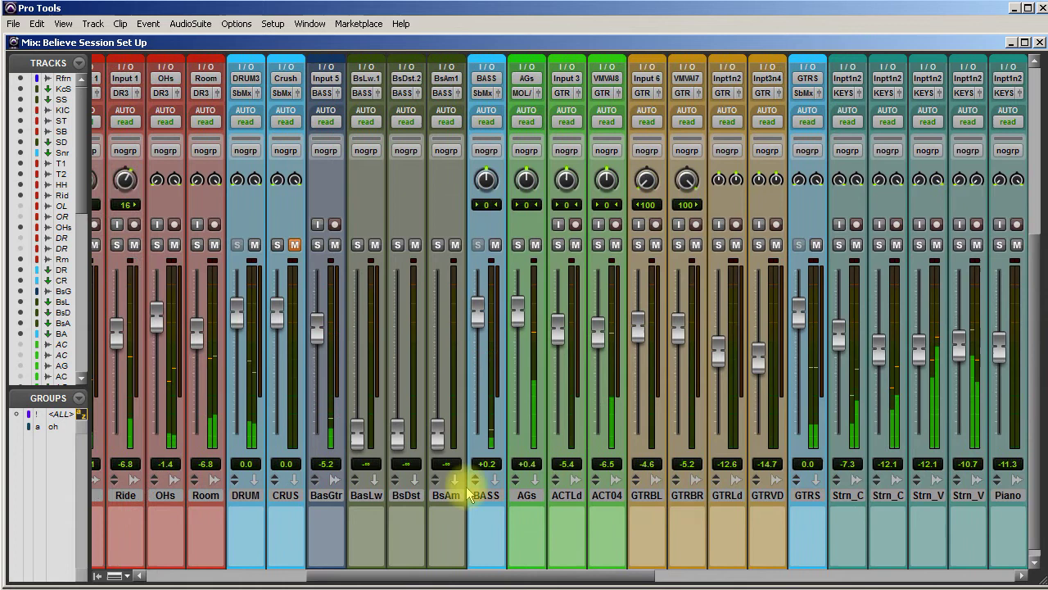
drag(519, 321, 517, 315)
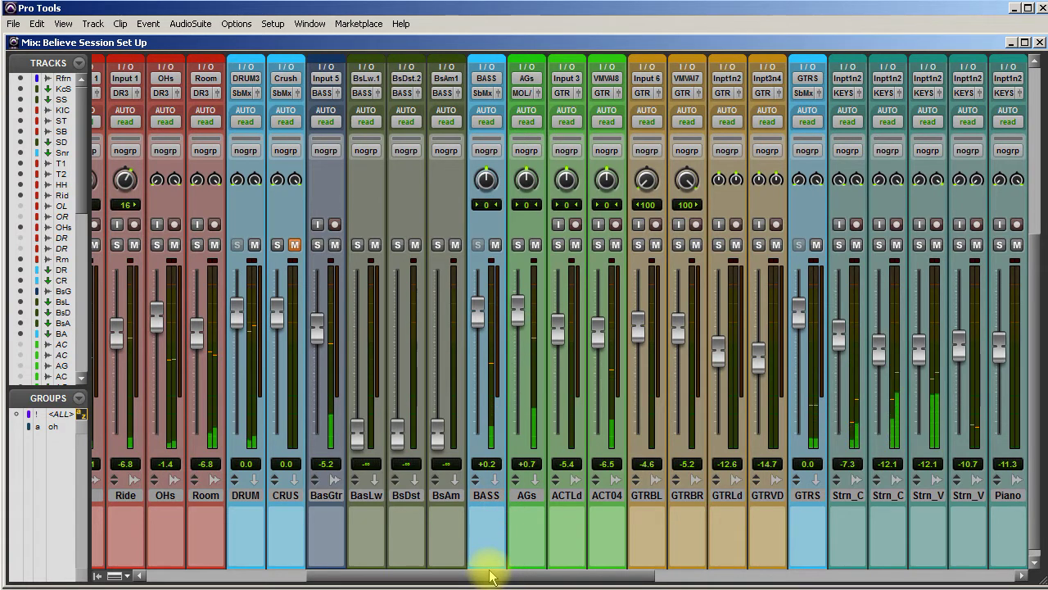
- Pan the Ride track to 52 right and set its fader to -3.3 dB
drag(119, 334, 122, 296)
drag(124, 176, 122, 154)
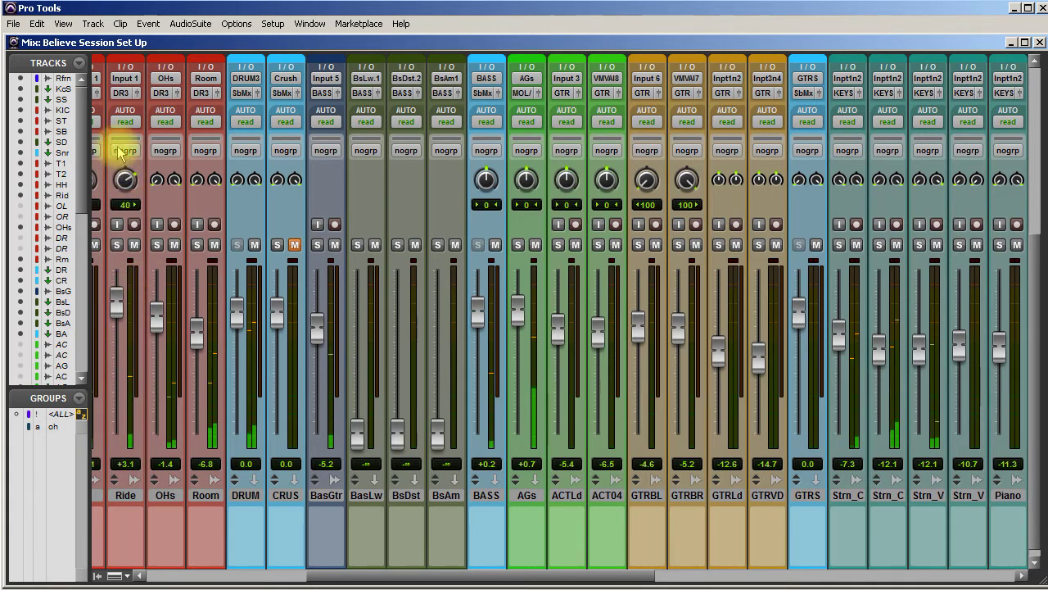
drag(119, 307, 121, 328)
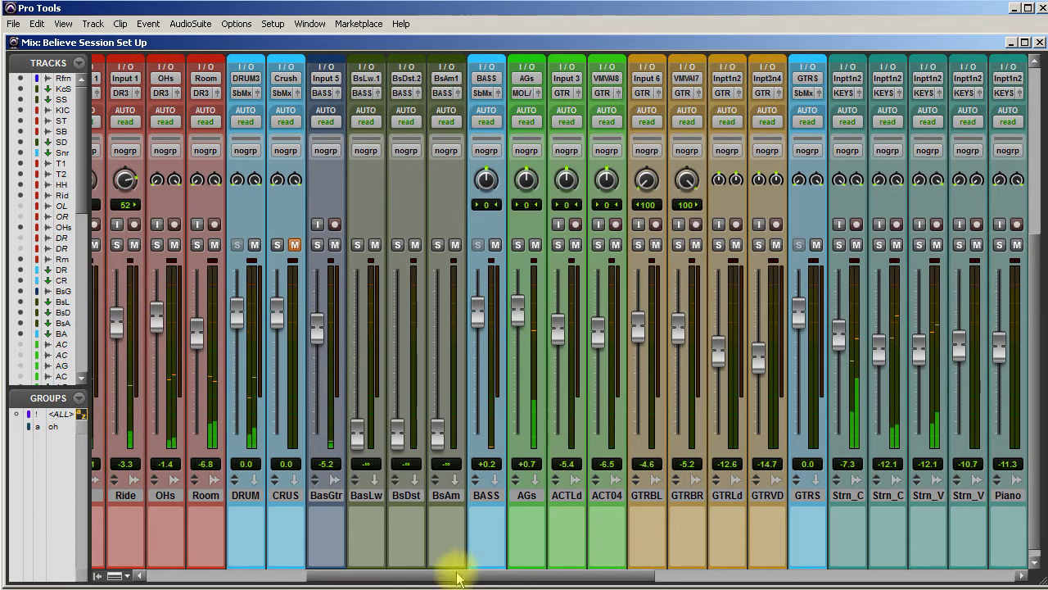
- Lower the first Strn_V fader to -13.1 dB, audition the second Strn_C track in solo and return to the full mix
drag(456, 577, 603, 565)
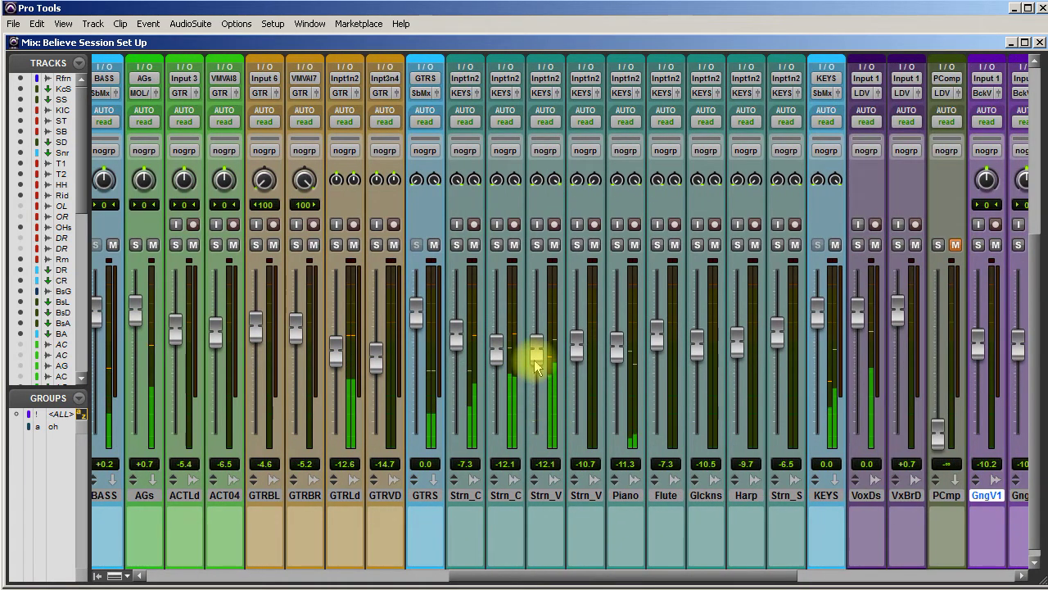
click(497, 244)
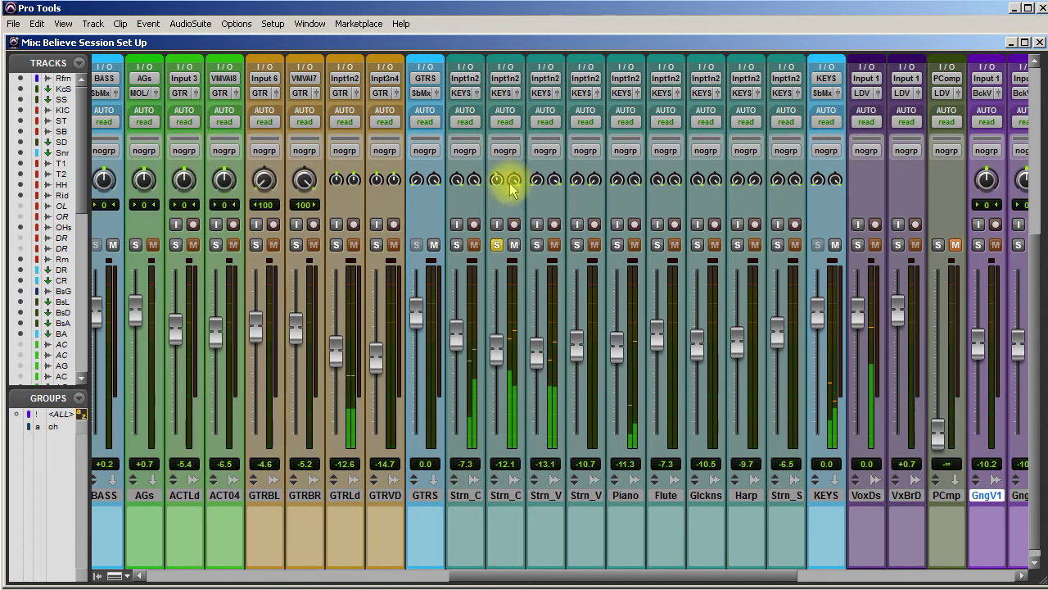
click(497, 244)
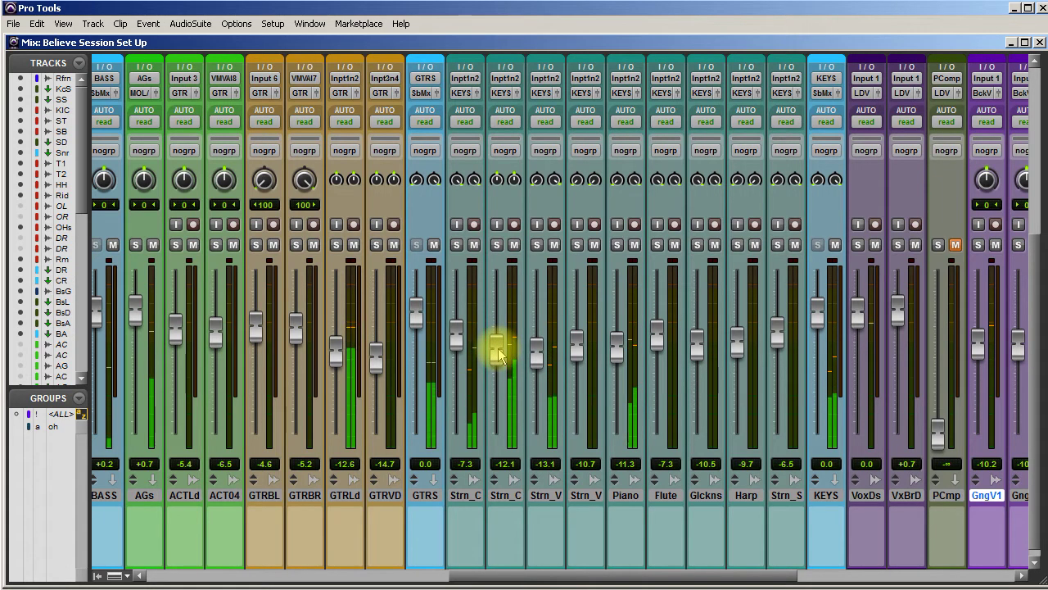
- Solo the Strings_Viola and Strings_Cello tracks, locate the strings clips in the Edit window and play from the first cello clip
click(536, 245)
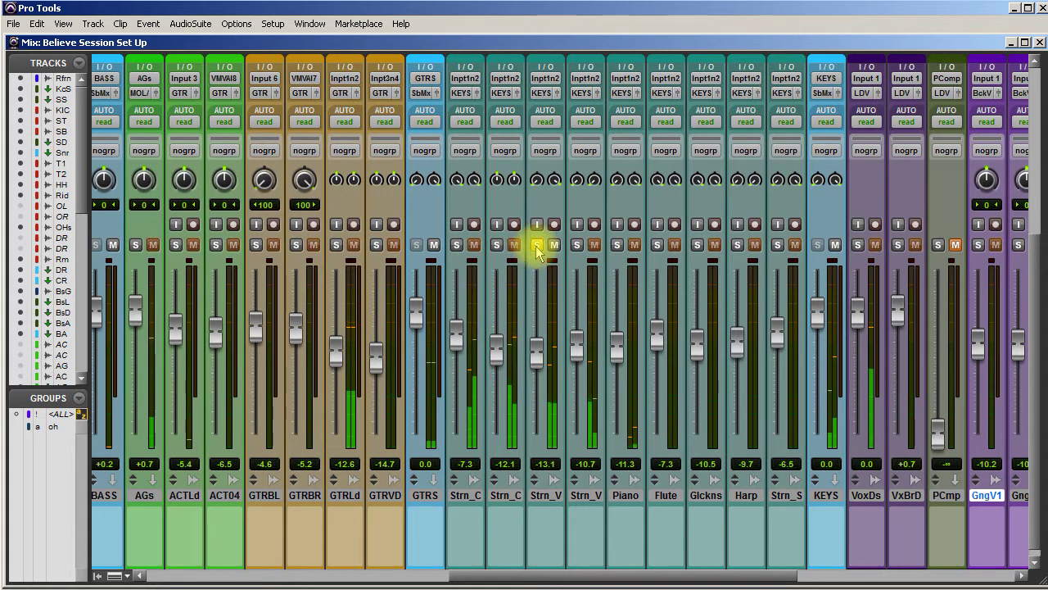
click(457, 246)
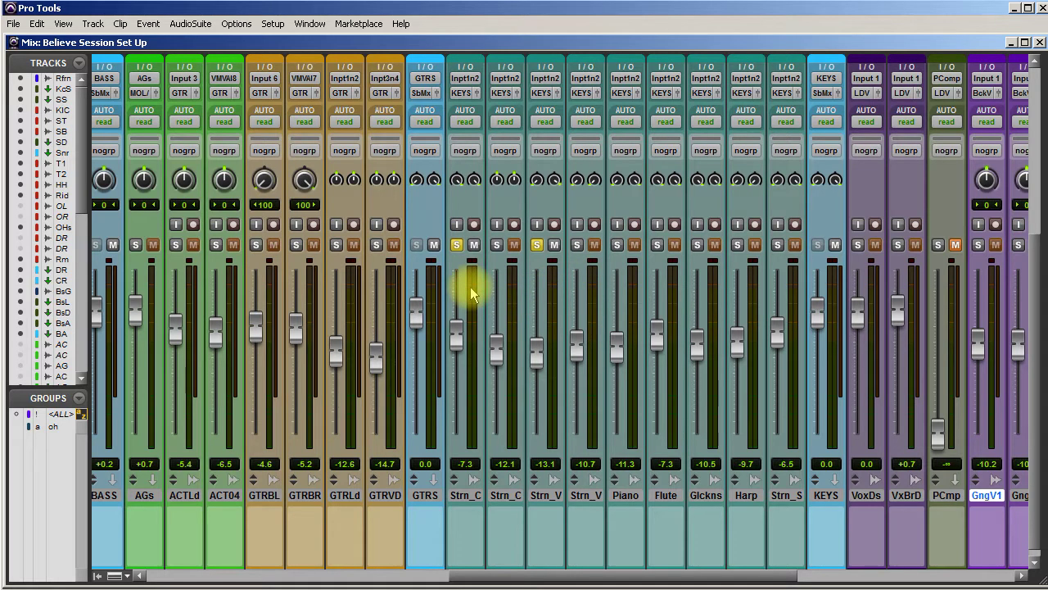
key(ctrl+equal)
scroll(779, 402, down, 10)
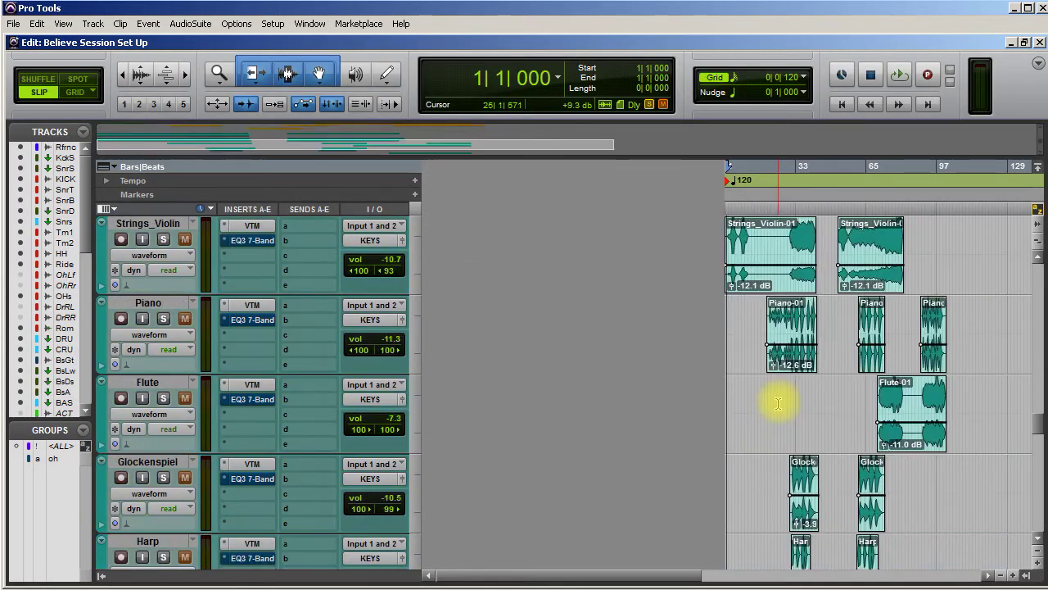
scroll(770, 400, up, 5)
scroll(761, 368, down, 1)
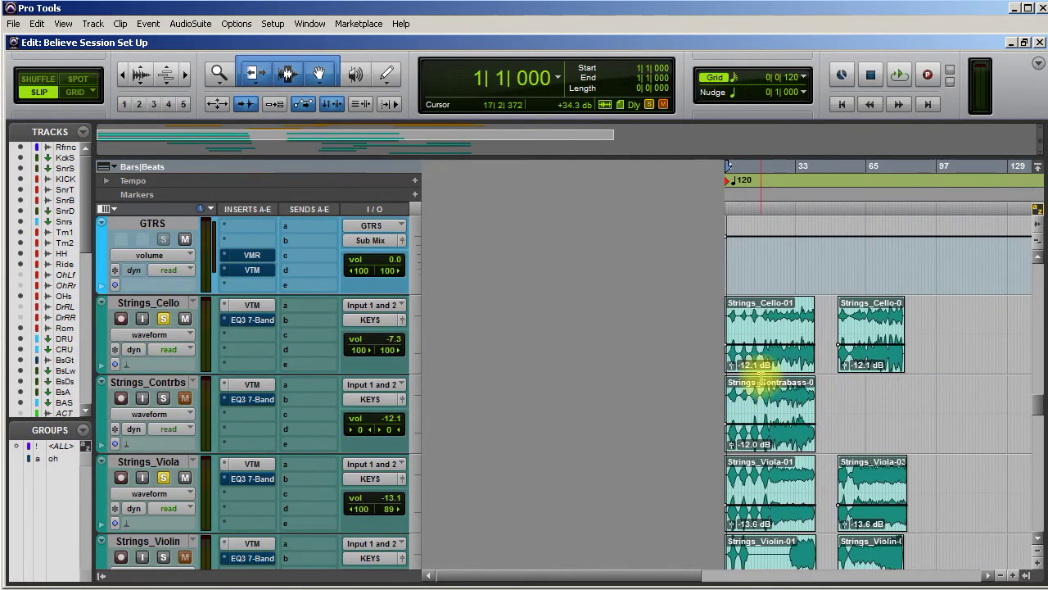
click(761, 307)
key(space)
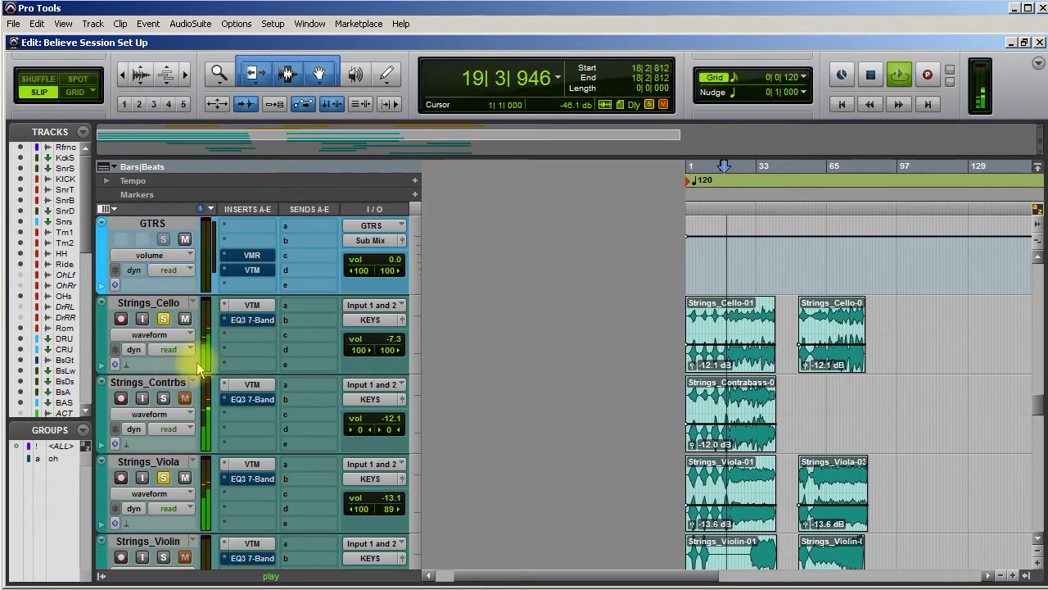
- Back in the mixer, raise the soloed first Strn_V fader to -8.4 dB and try different positions of its left and right pans
key(ctrl+equal)
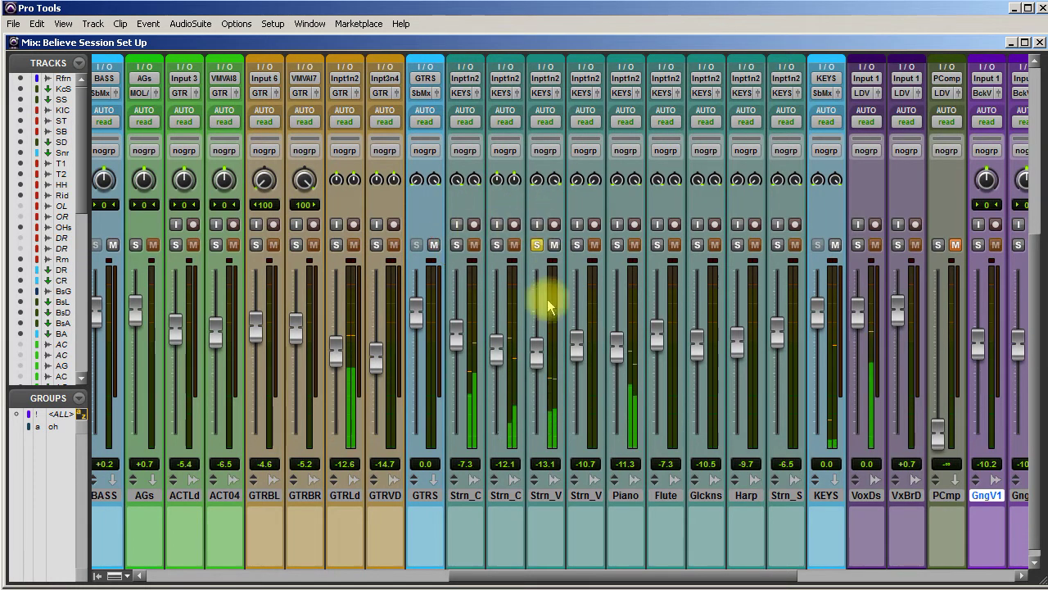
drag(538, 348, 538, 332)
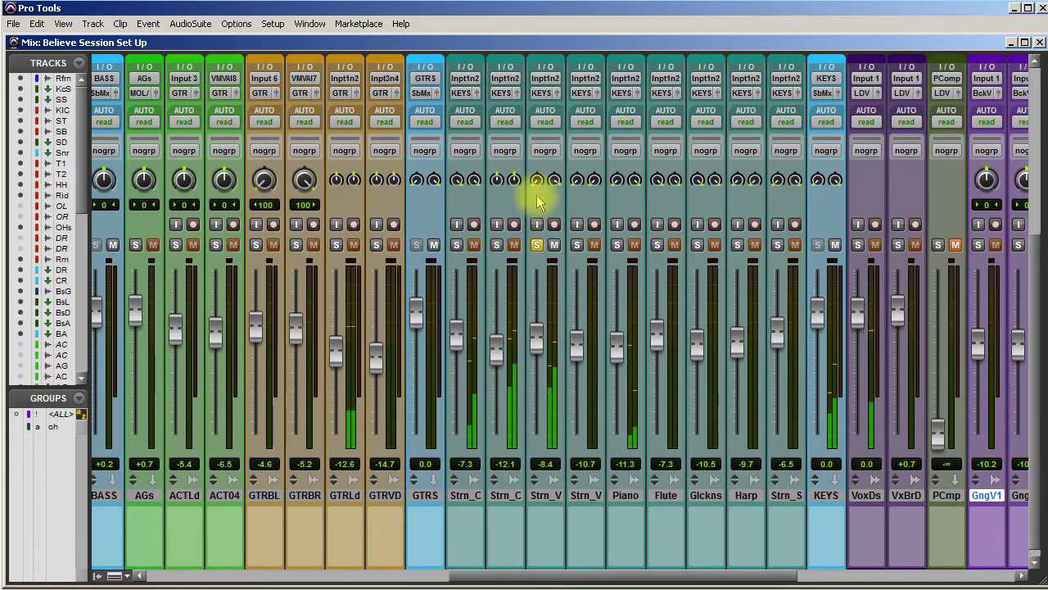
drag(535, 179, 537, 45)
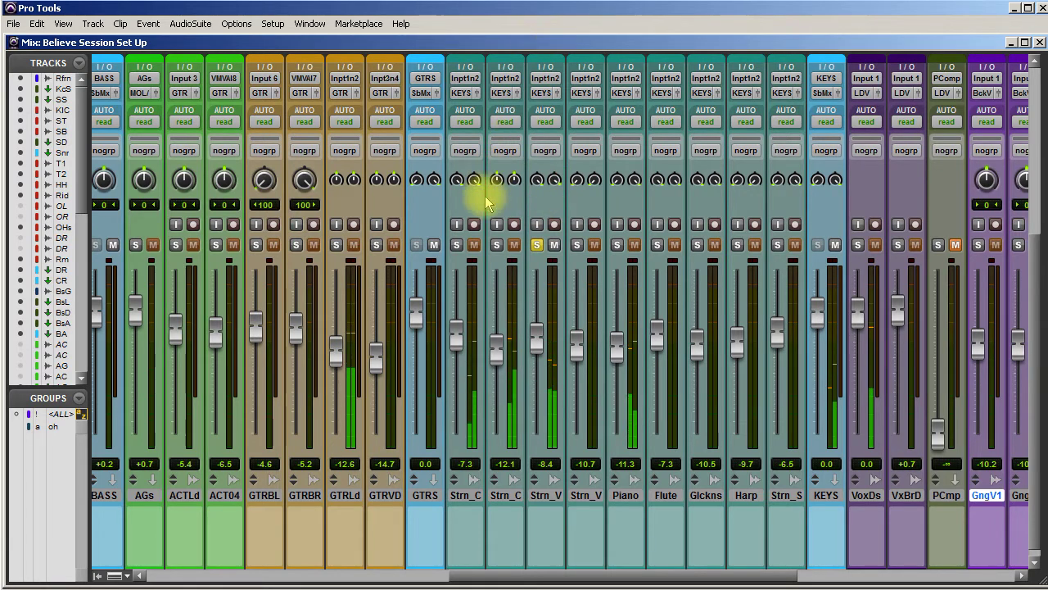
drag(554, 180, 554, 214)
drag(536, 180, 538, 362)
- Solo the first Strn_C track alongside the first Strn_V and lower their faders to -8.1 dB and -9.1 dB
click(433, 245)
click(433, 245)
click(456, 245)
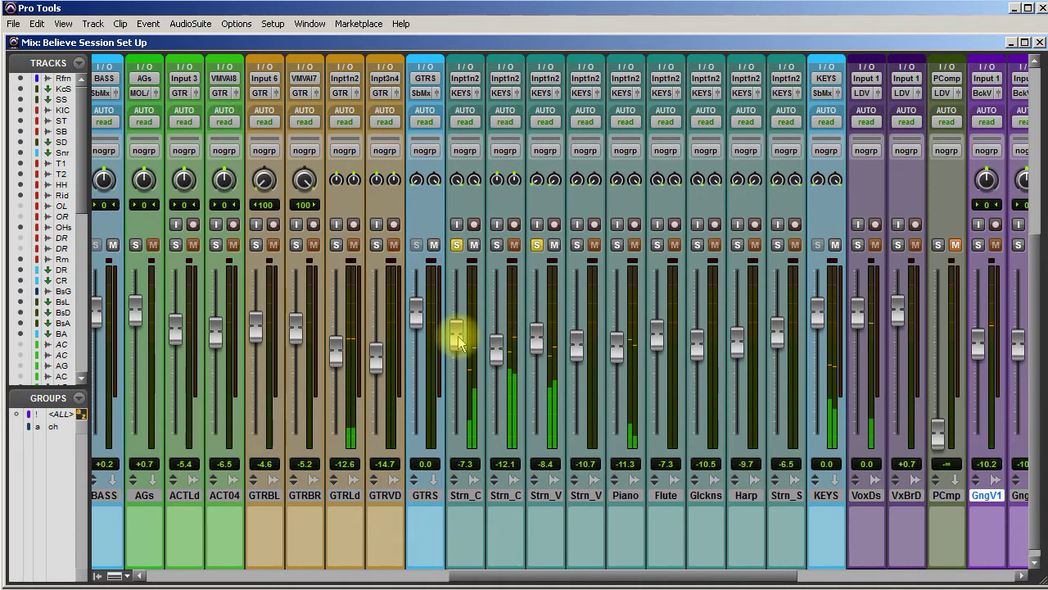
drag(459, 343, 461, 346)
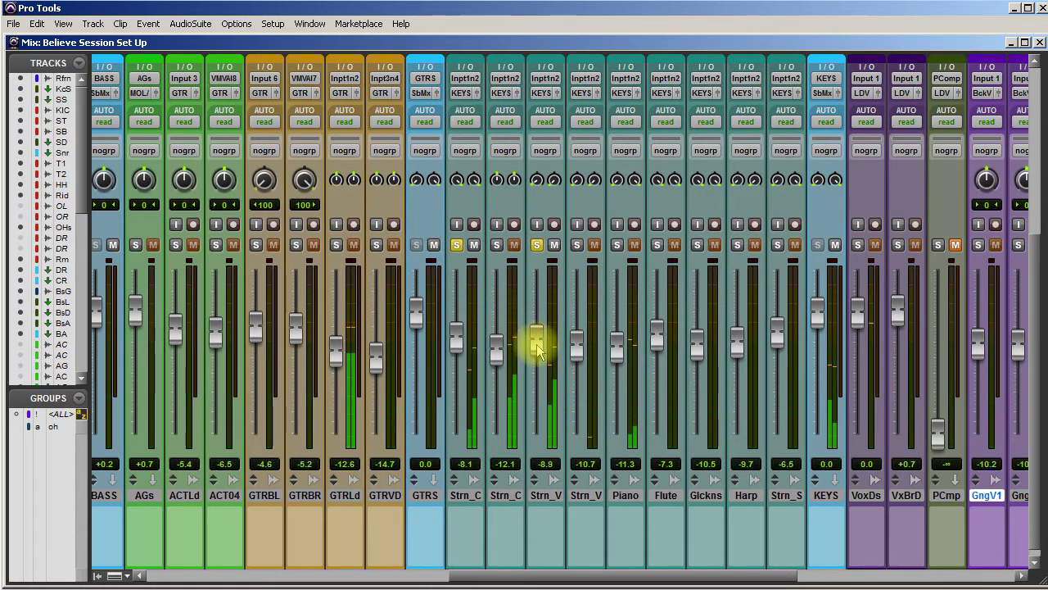
drag(538, 348, 538, 352)
- Add the second Strn_C, second Strn_V, Piano and Flute tracks to the solo and lower the Glckns fader to -12.1 dB
click(496, 245)
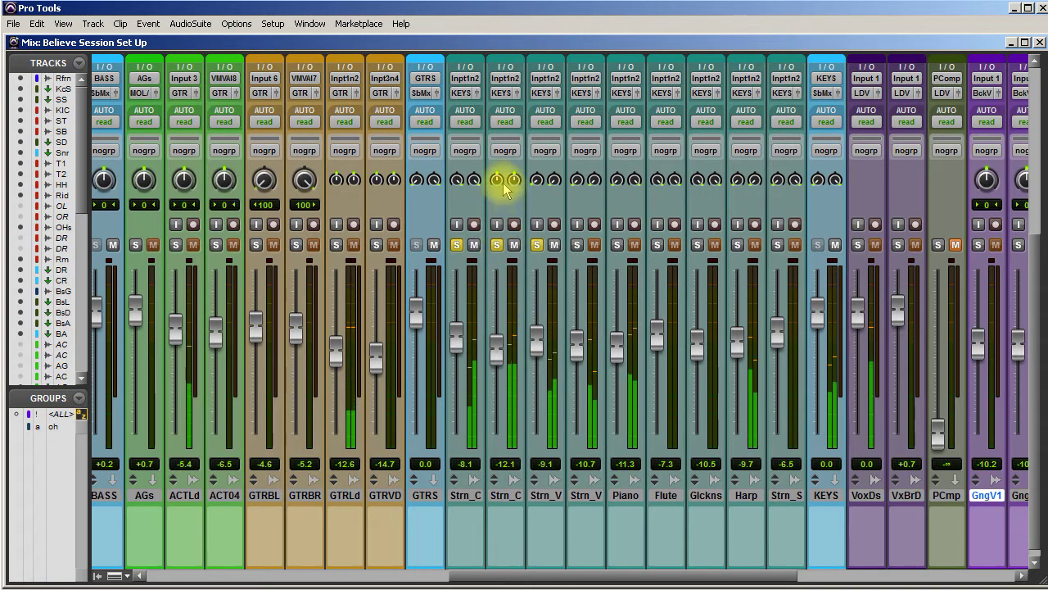
click(577, 245)
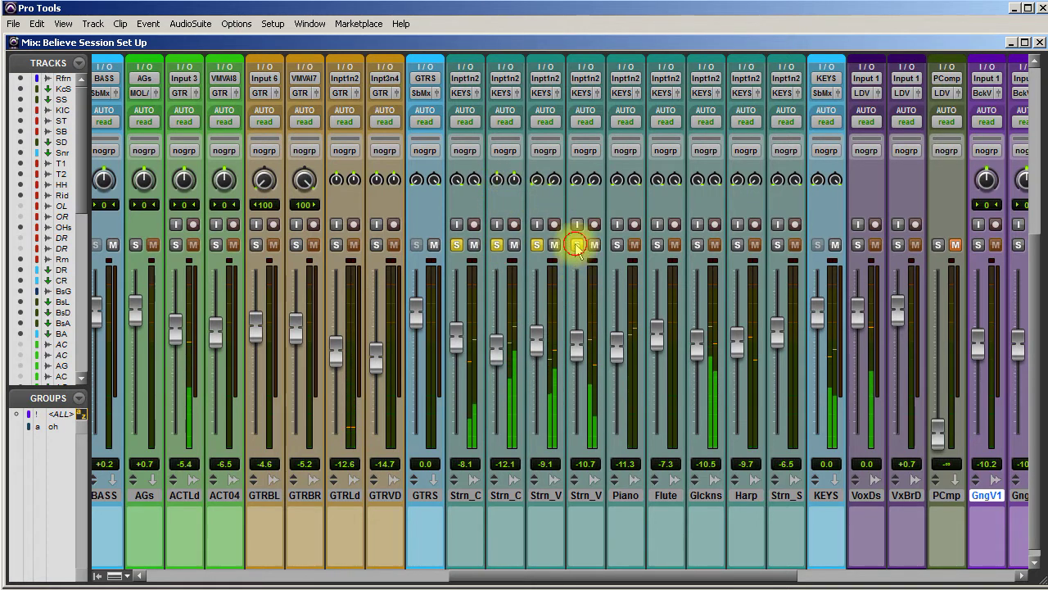
click(616, 245)
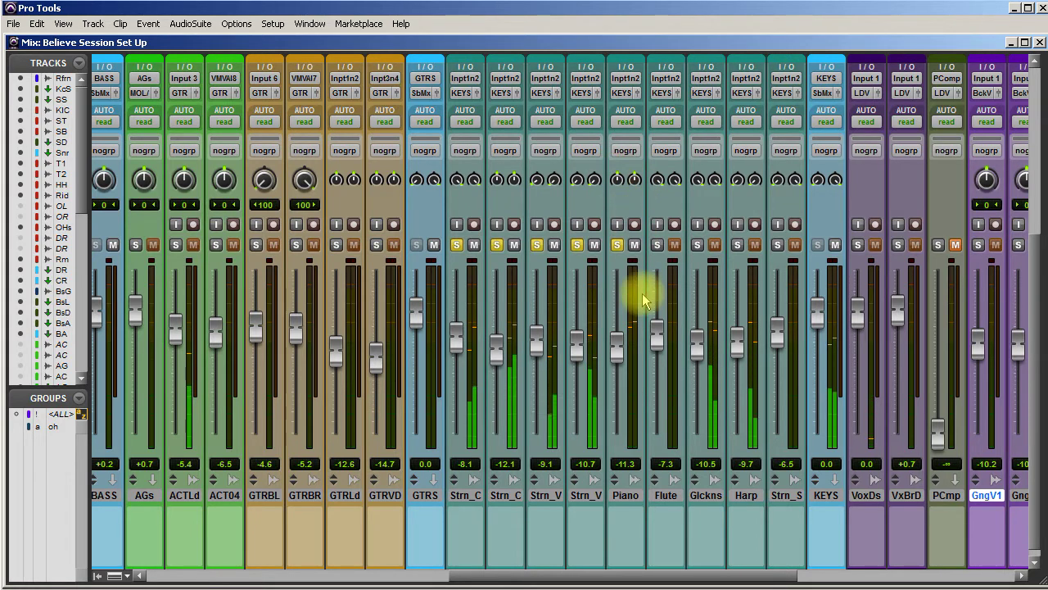
drag(697, 340, 700, 347)
click(656, 244)
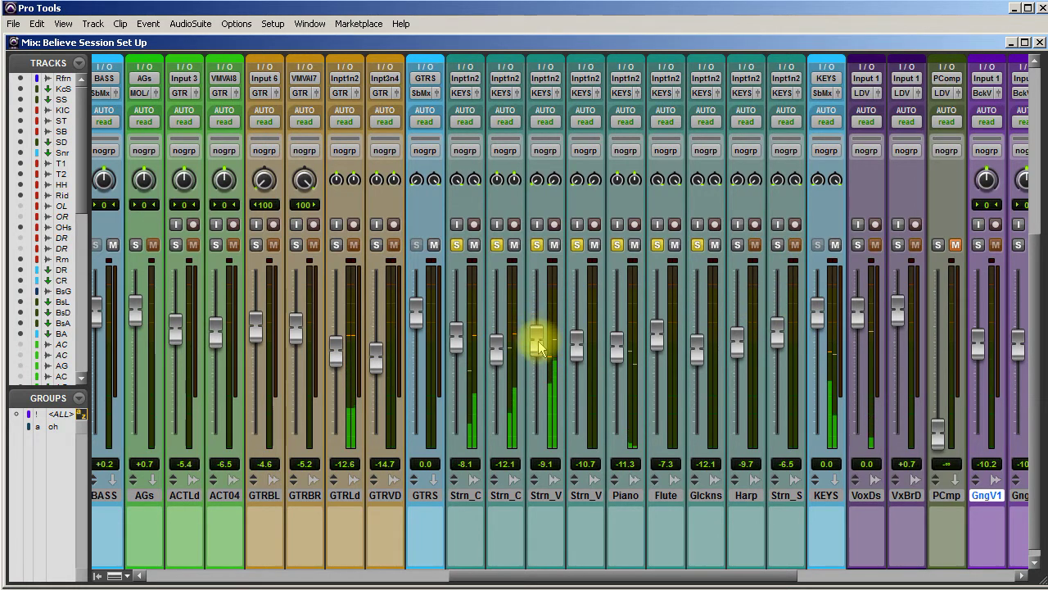
- With the Harp added to the solo, set the first Strn_V fader to -10.2 dB, Glckns to -11.5 dB and Harp to -8.4 dB
drag(539, 346, 538, 348)
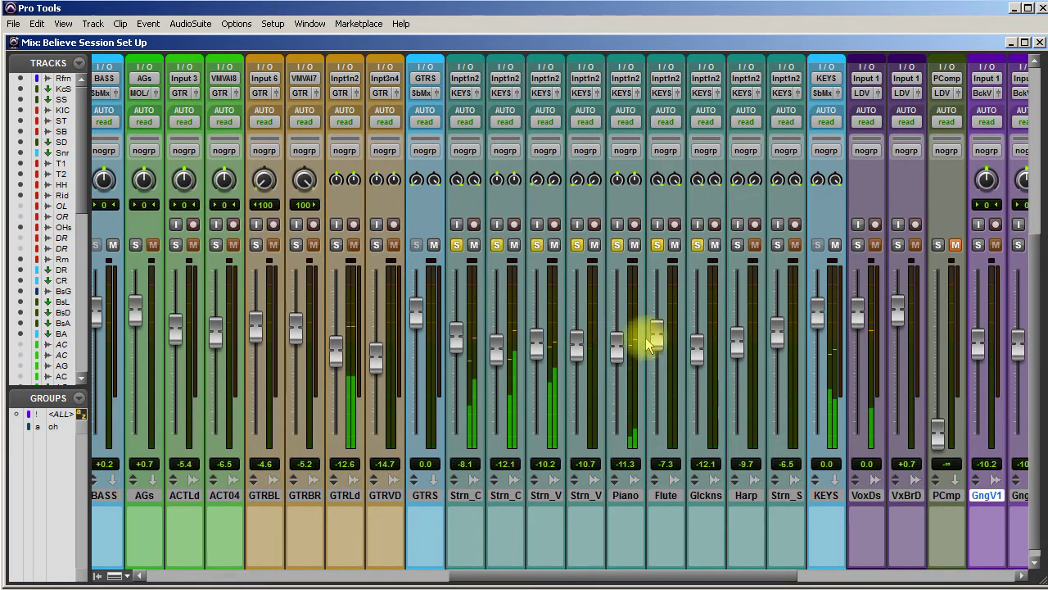
click(739, 246)
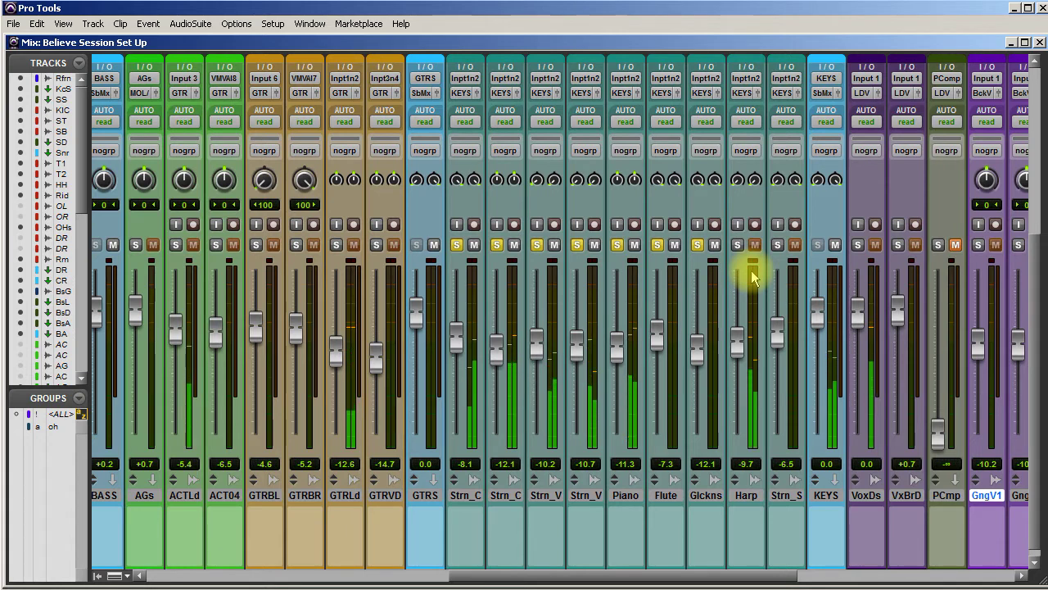
click(700, 348)
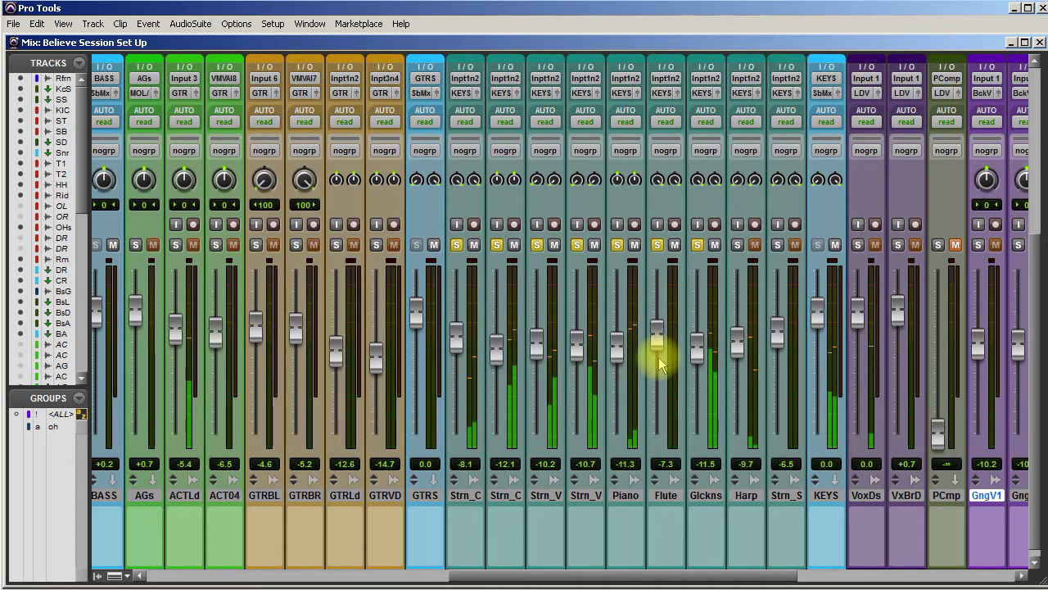
click(737, 244)
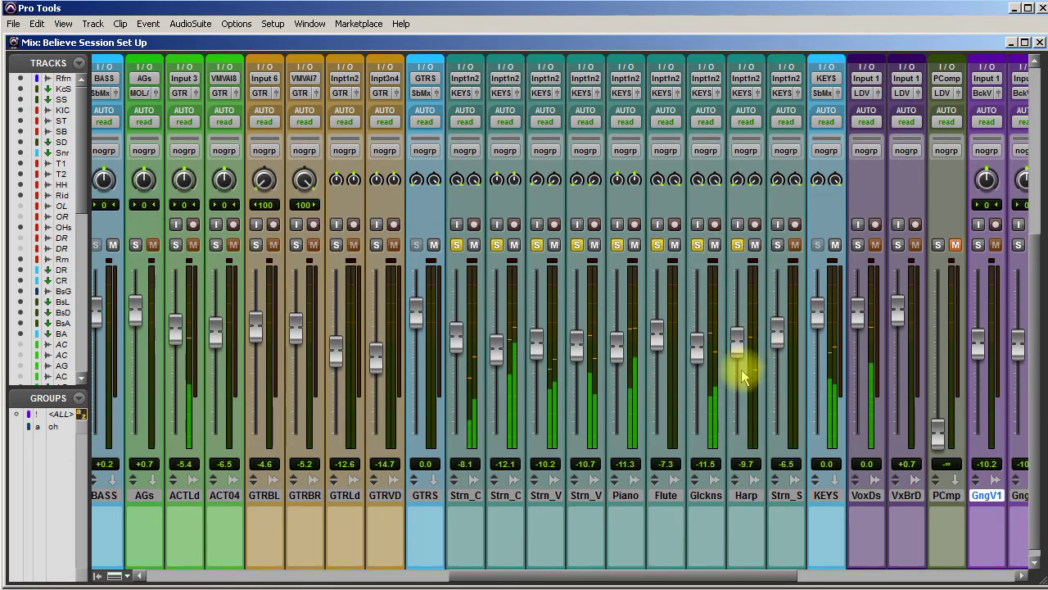
mouse_move(739, 360)
mouse_down()
mouse_move(740, 342)
mouse_move(740, 357)
mouse_up()
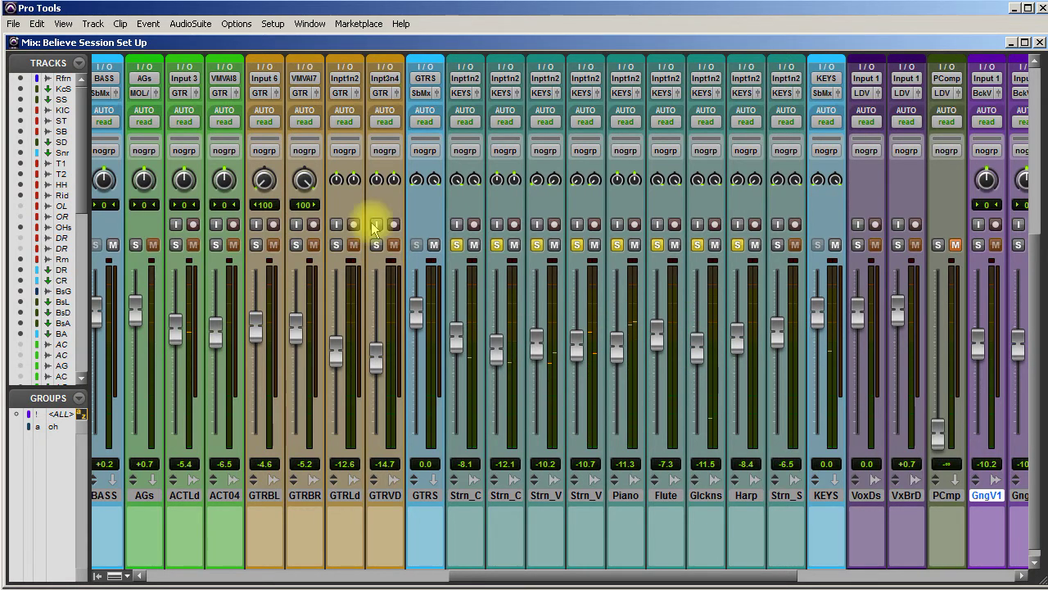
- Clear the solo from all strings, Piano, Flute, Glckns and Harp tracks and play the full mix
click(455, 244)
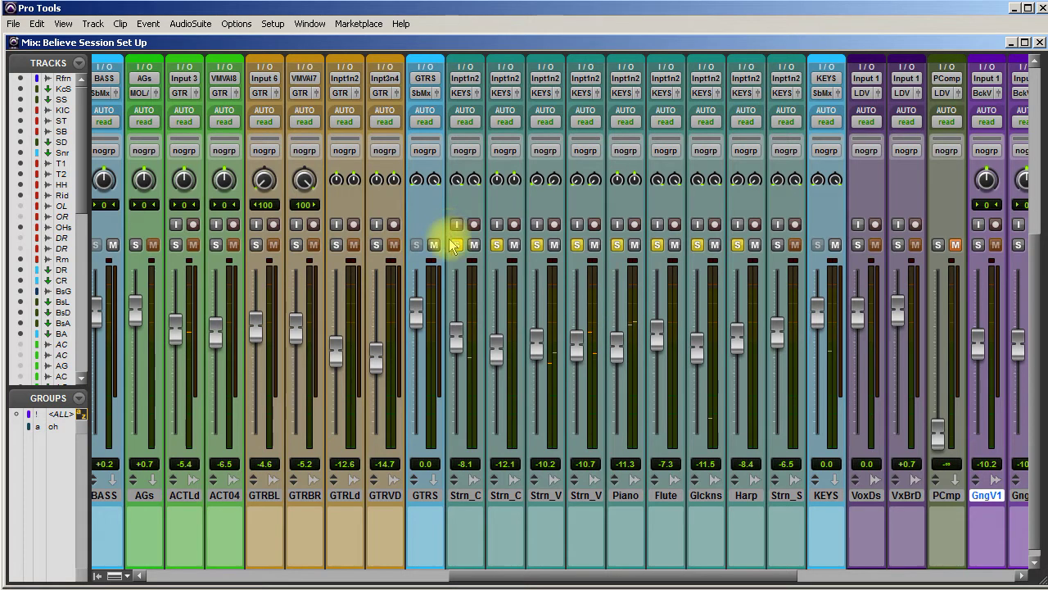
click(497, 244)
click(536, 244)
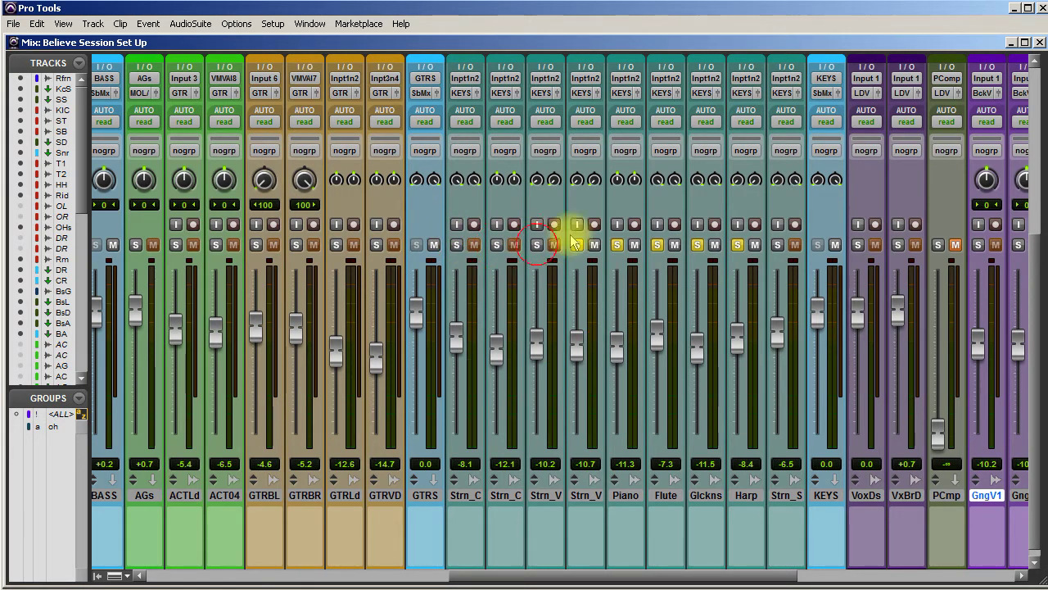
click(577, 244)
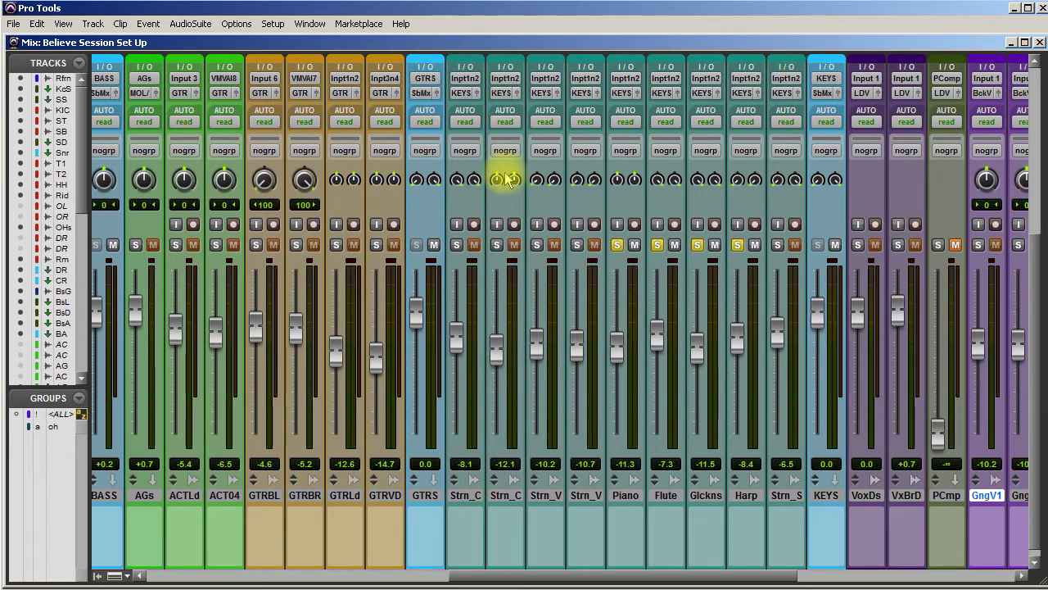
click(617, 244)
click(657, 244)
click(696, 244)
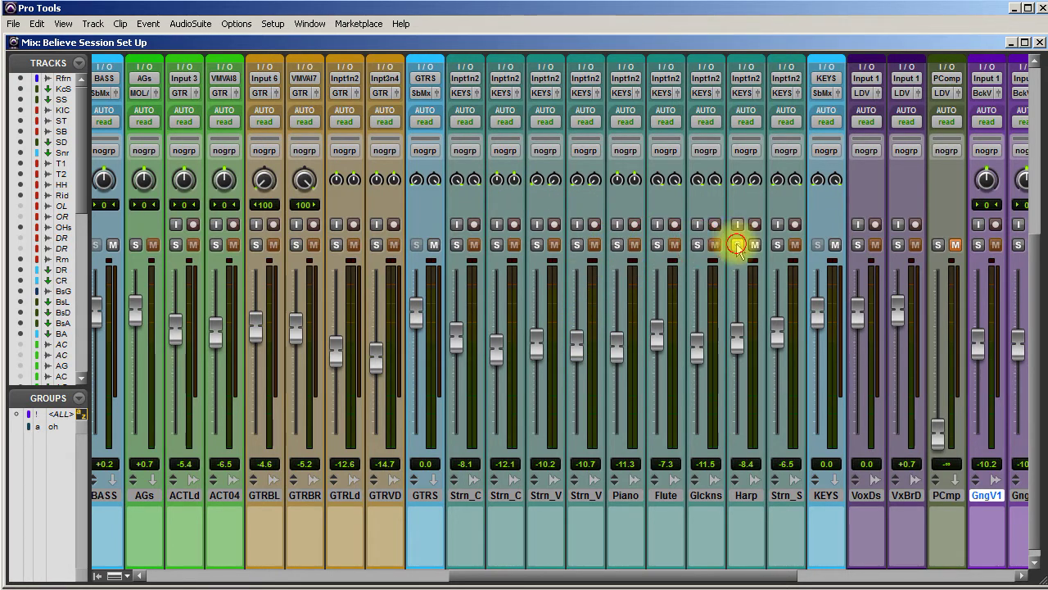
click(737, 244)
key(space)
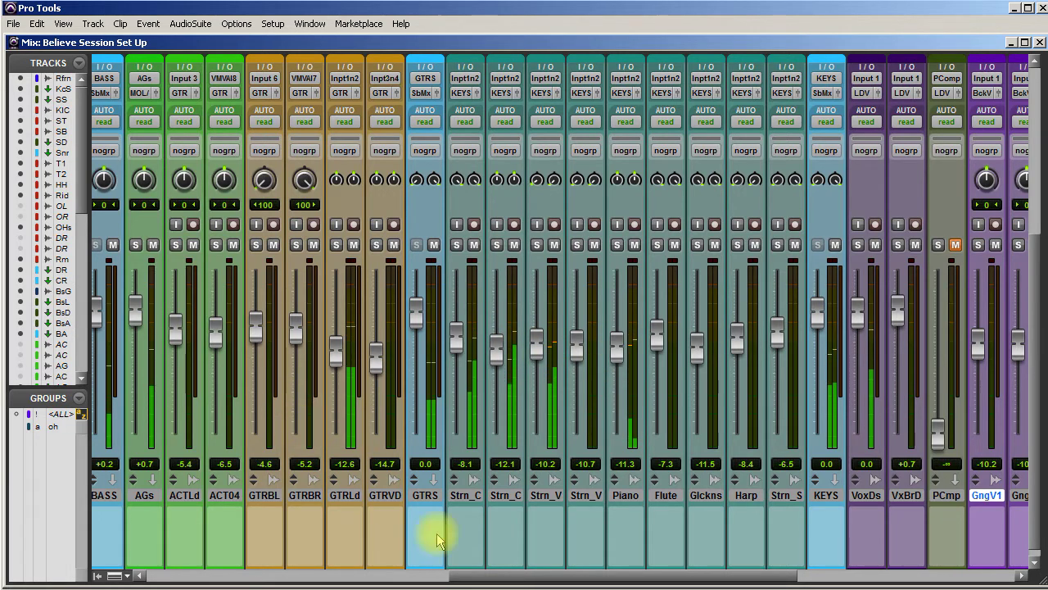
- Lower the Ride fader to -7.8 dB and pan GngV1 to 100 left and GngV2 to 100 right
drag(507, 580, 336, 578)
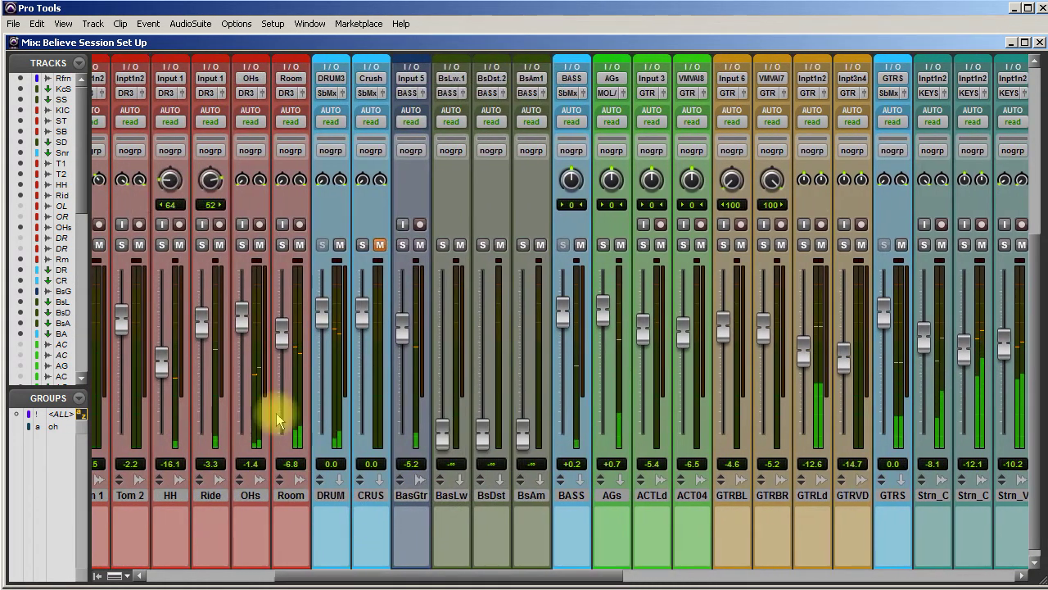
drag(203, 323, 206, 347)
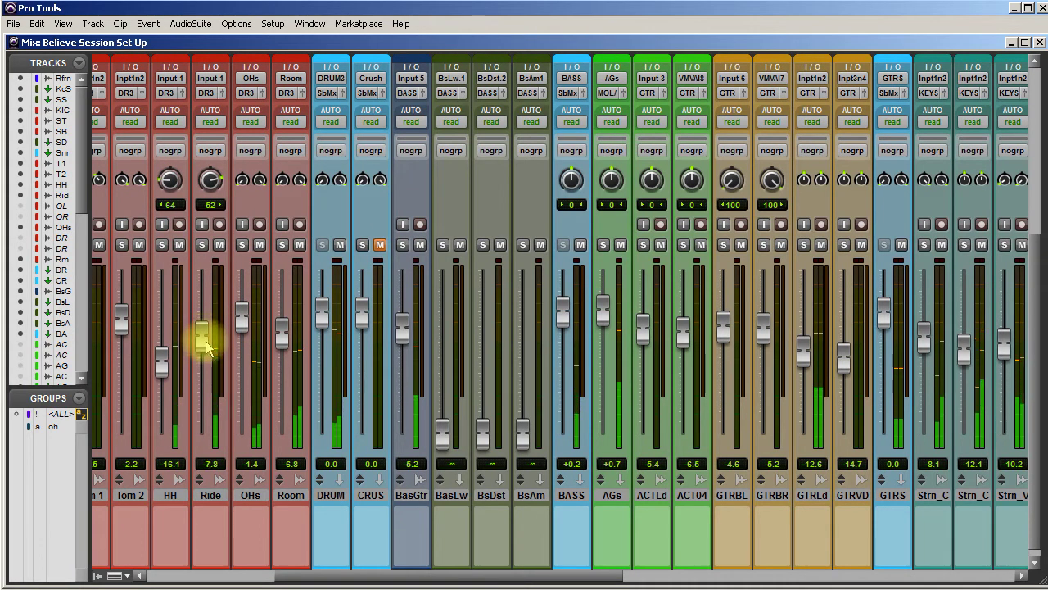
click(460, 576)
drag(460, 577, 690, 576)
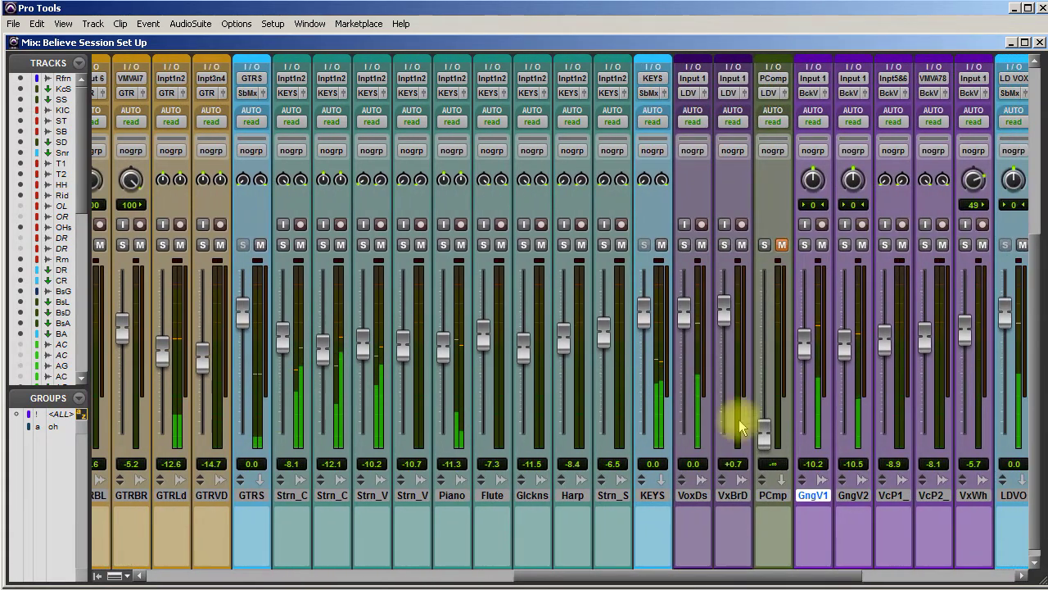
drag(816, 172, 822, 214)
click(847, 176)
drag(848, 176, 849, 110)
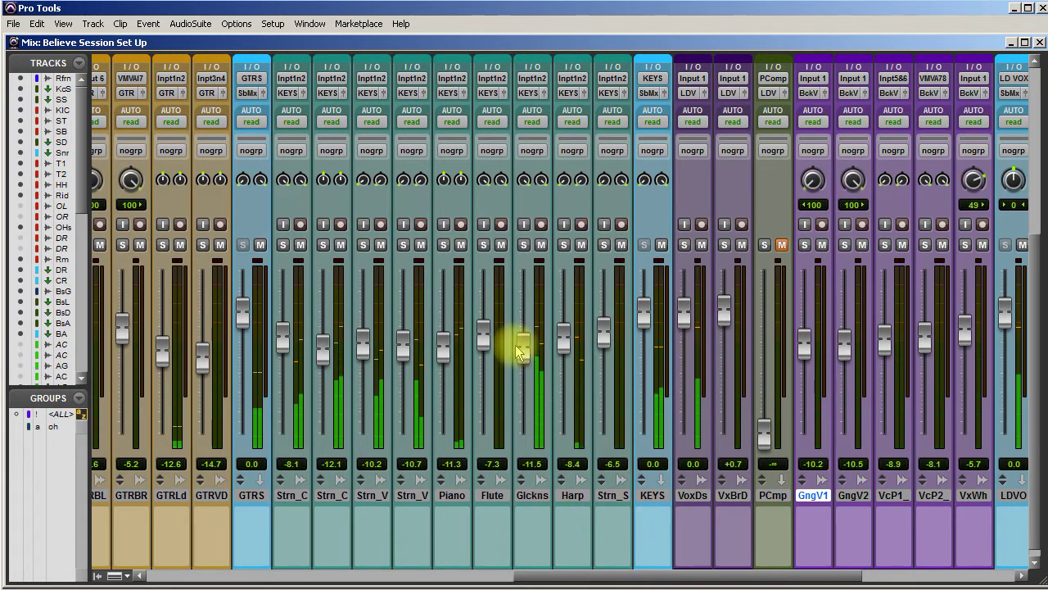
- Lower the Glckns fader to -13.7 dB, Harp to -10.2 dB, the Strn_C pair to -9.4 and -14.0 dB, and the Strn_V pair to -11.0 and -12.6 dB
drag(527, 346, 527, 358)
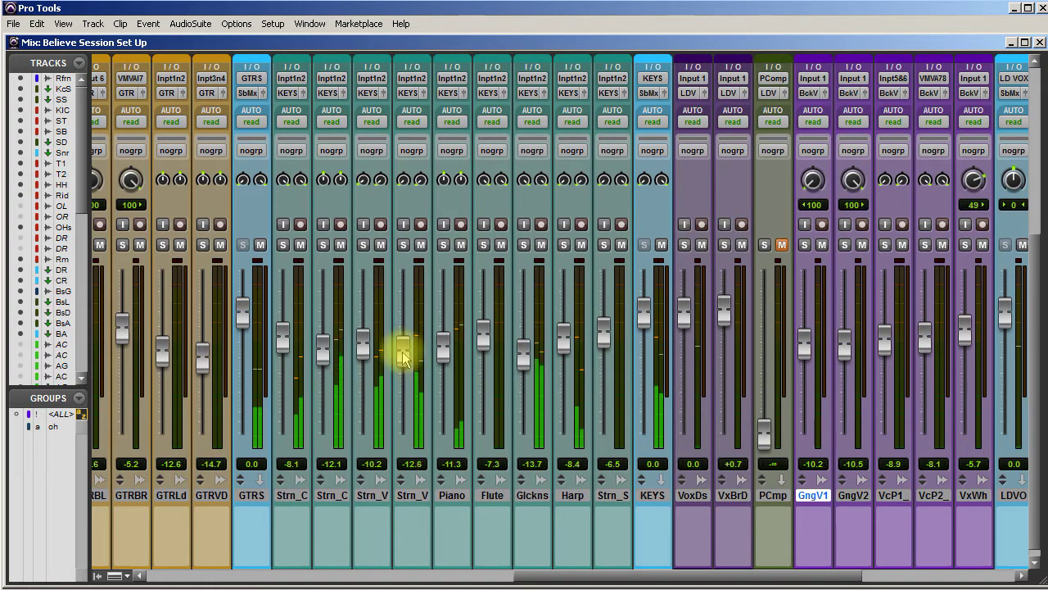
drag(564, 339, 564, 347)
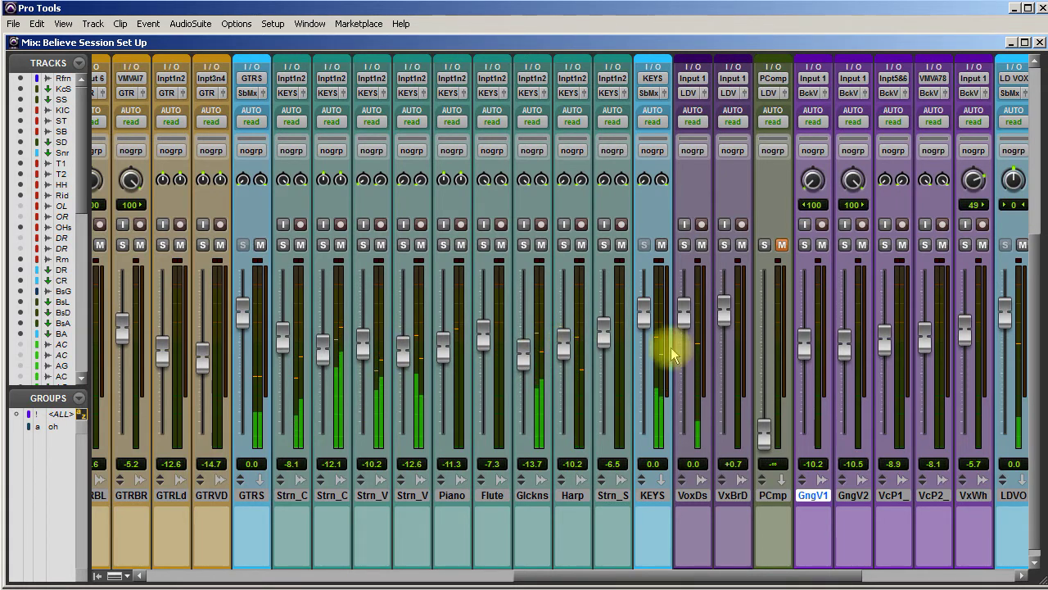
drag(322, 349, 283, 347)
drag(369, 355, 370, 359)
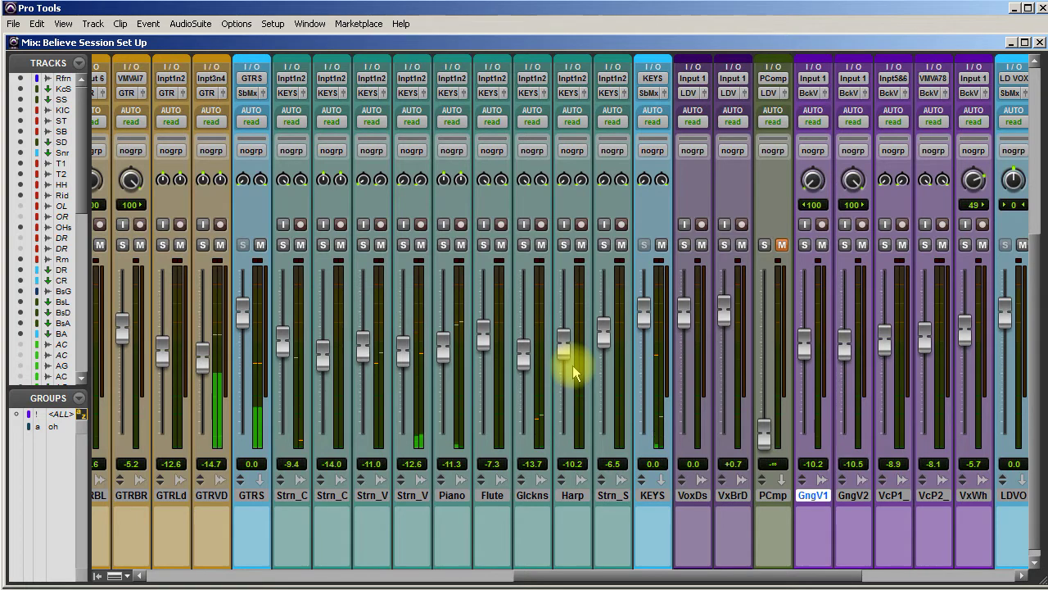
- Lower the HH fader to -27.7 dB and the OHs fader to -4.9 dB among the drum tracks
drag(601, 573, 423, 568)
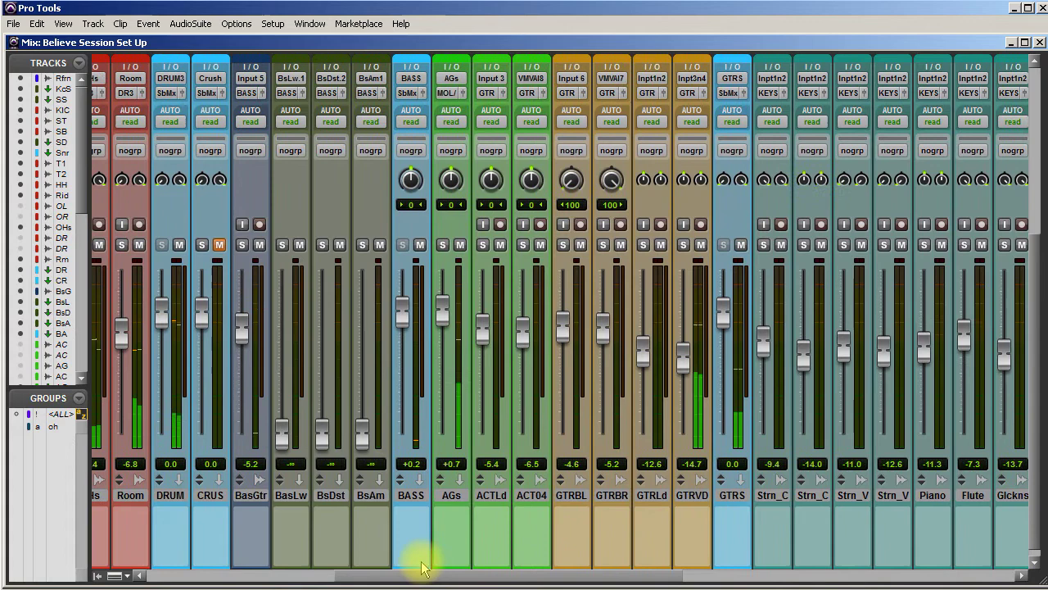
drag(416, 571, 367, 571)
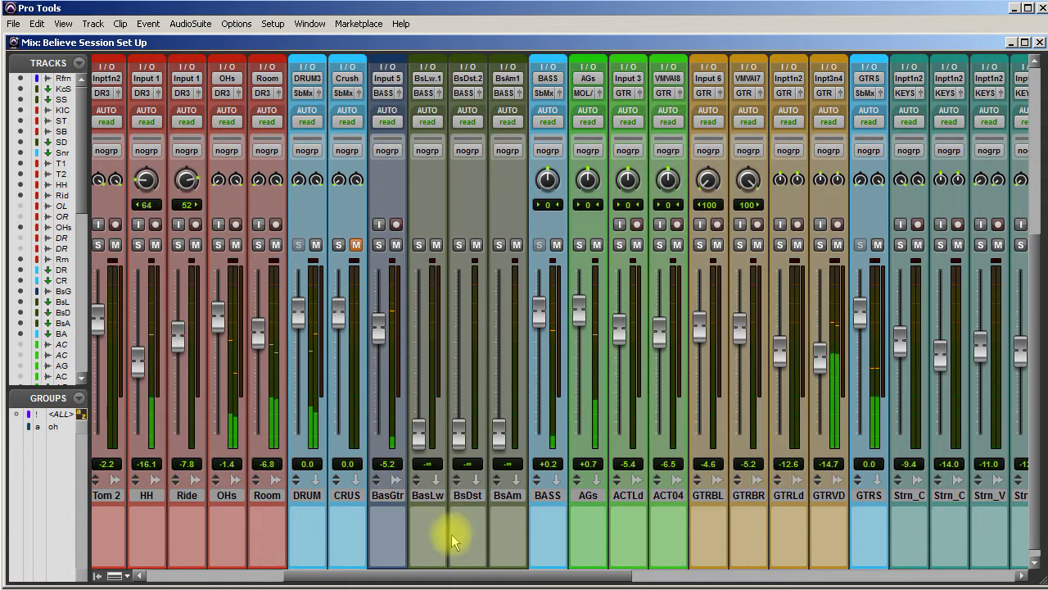
drag(515, 571, 413, 574)
drag(424, 365, 426, 389)
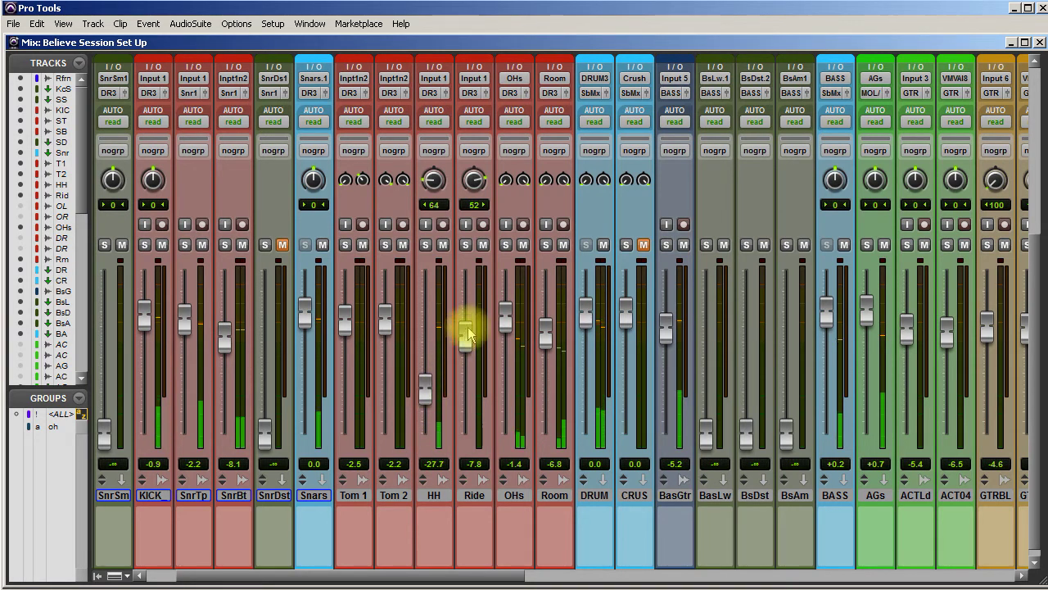
drag(503, 319, 507, 334)
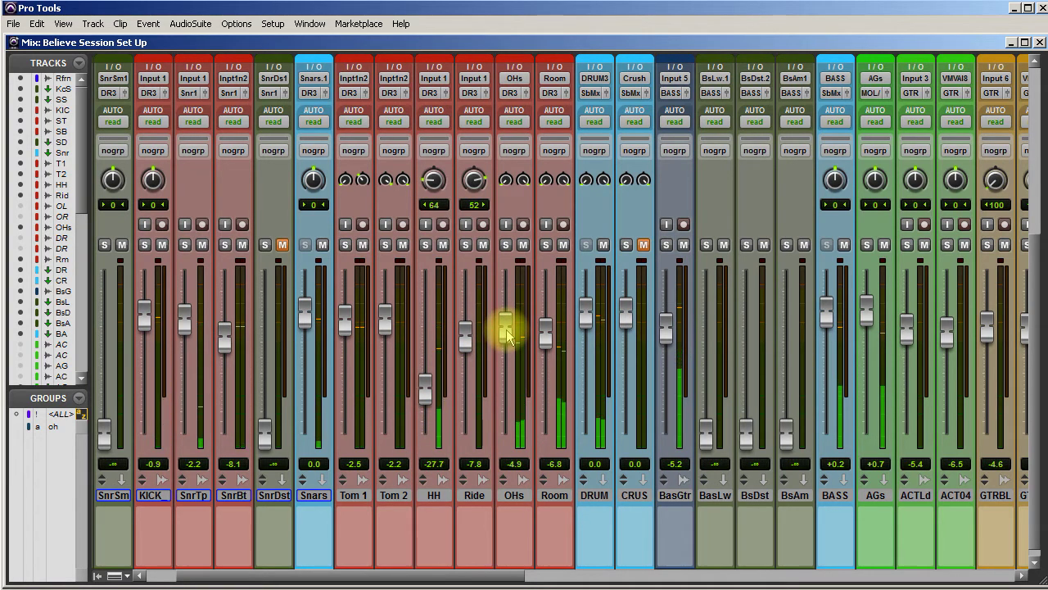
- Set the HH fader to -5.9 dB, the first Strn_V to -12.3 dB, GTRBL to -6.2 dB and GTRBR to -6.8 dB
drag(425, 389, 438, 333)
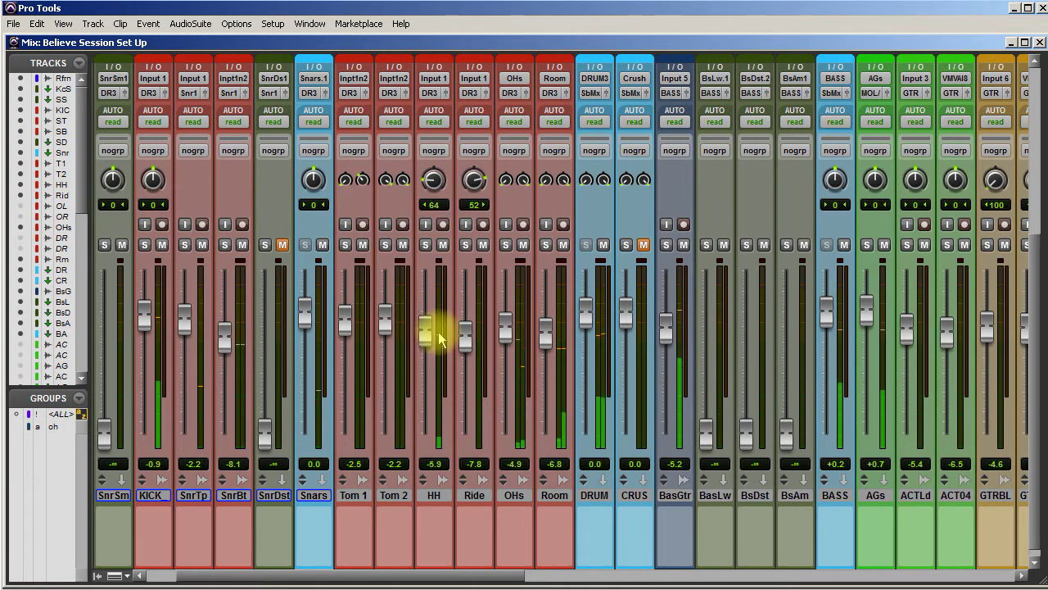
drag(479, 576, 666, 567)
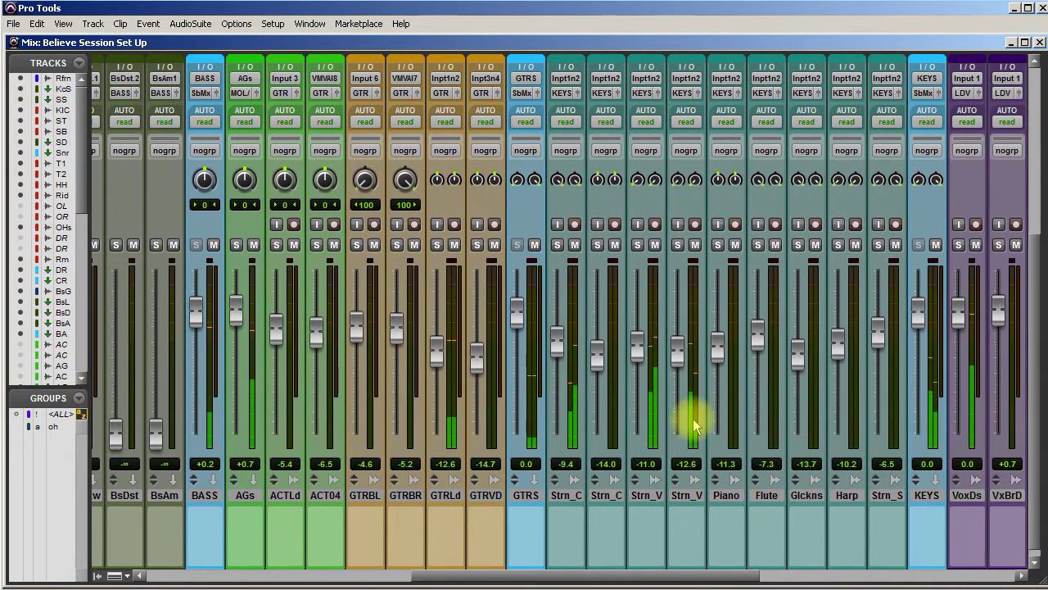
drag(636, 345, 637, 349)
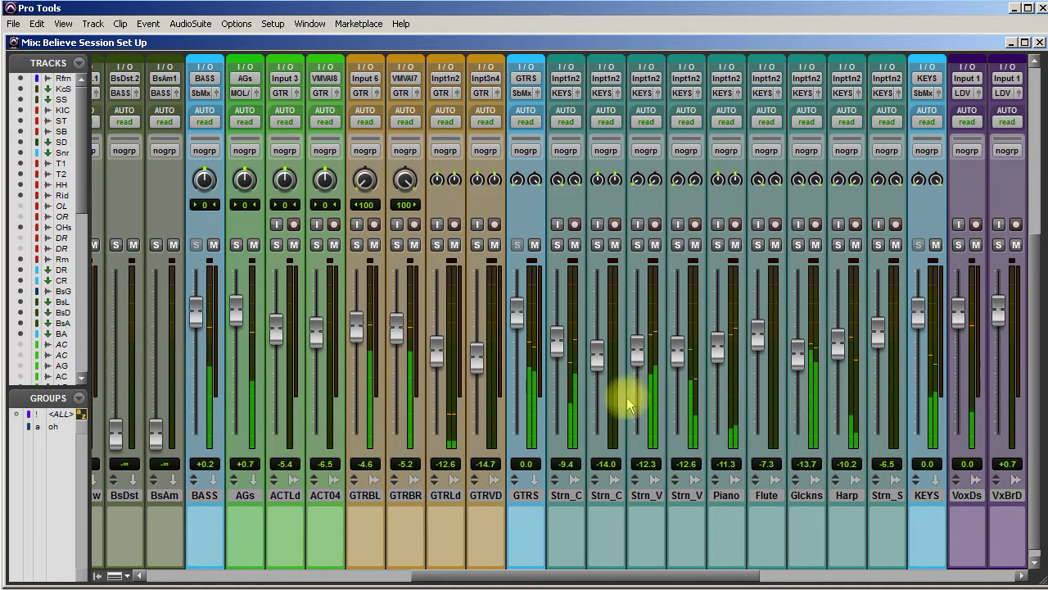
mouse_move(396, 330)
mouse_down()
mouse_move(400, 337)
mouse_move(358, 331)
mouse_move(397, 339)
mouse_up()
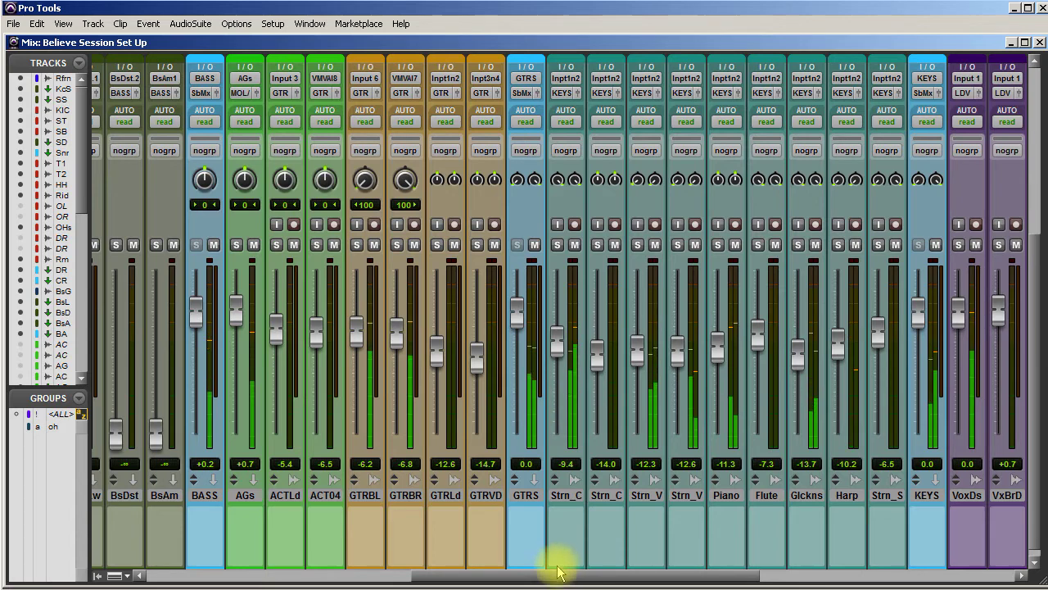
- Set the GTRLd fader to -14.0 dB, GTRVD to -13.7 dB, Piano to -8.9 dB and Flute to -8.1 dB
drag(571, 569, 639, 580)
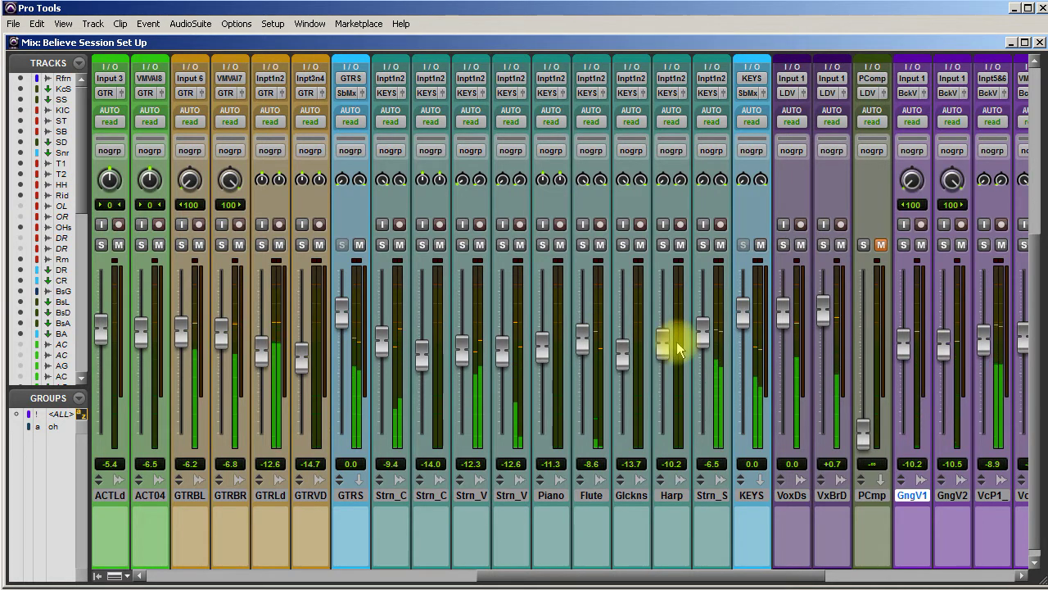
drag(708, 330, 707, 337)
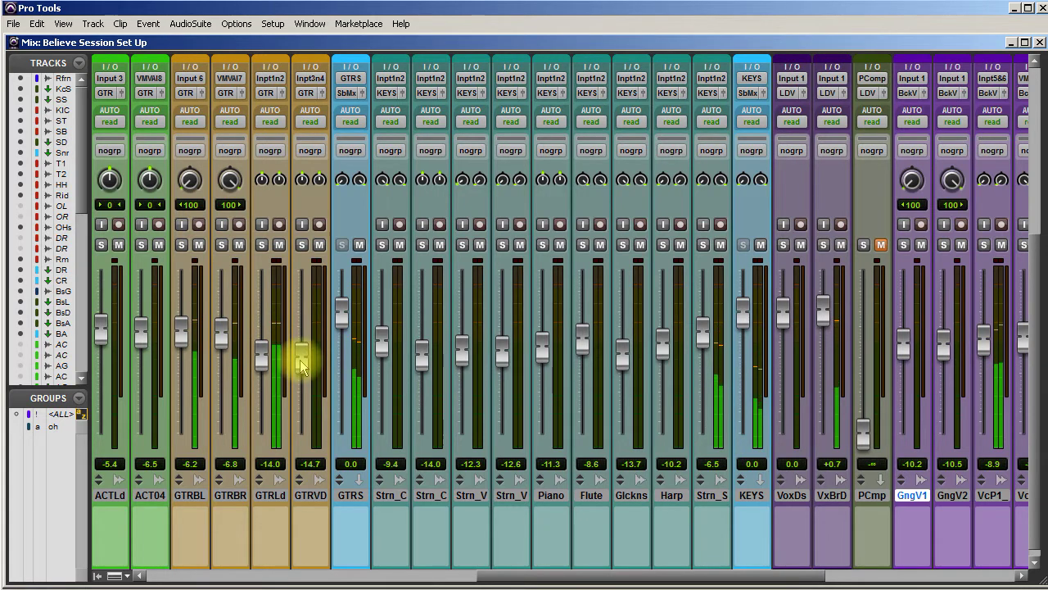
drag(300, 358, 301, 356)
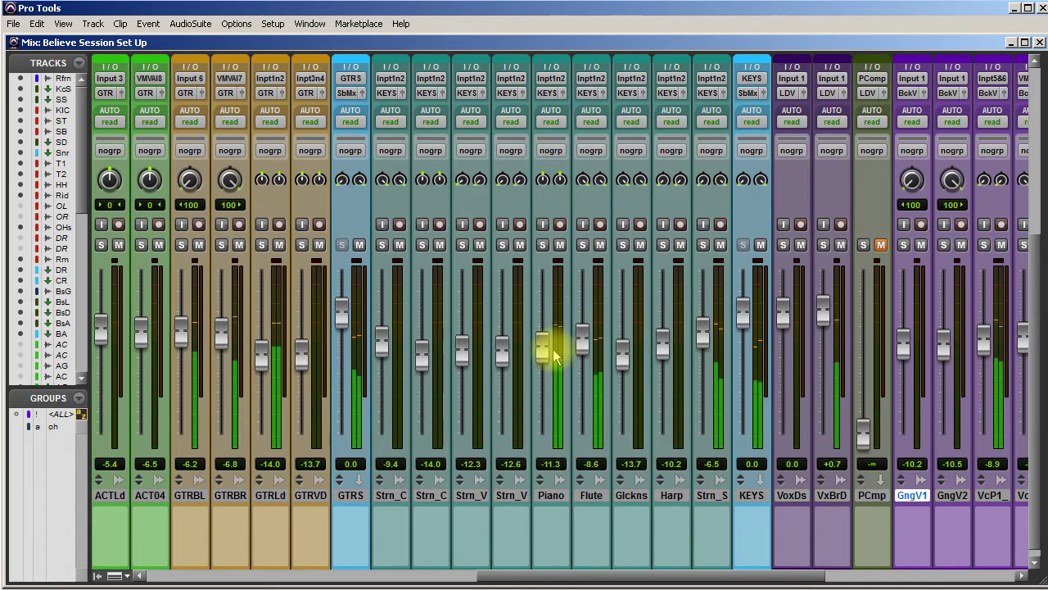
drag(541, 355, 542, 335)
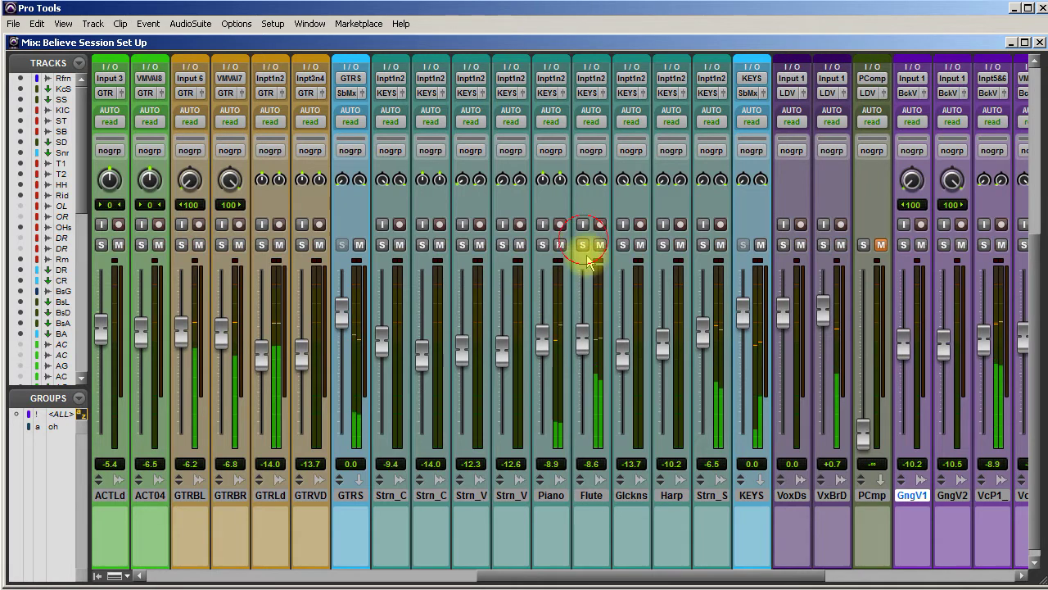
drag(583, 350, 584, 347)
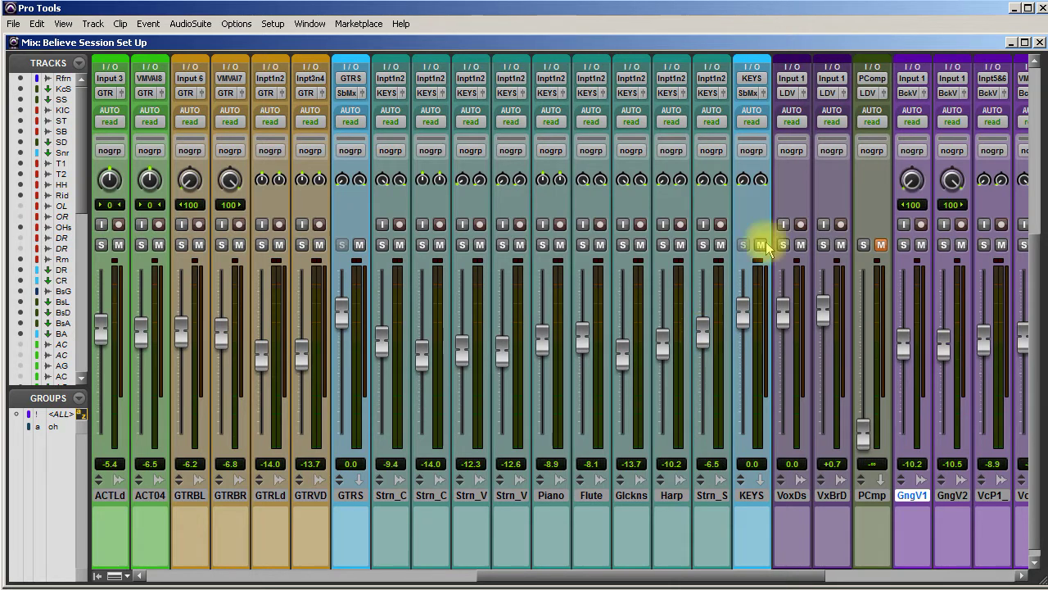
- Review the static fader levels and panning across the whole mixer, from the drums to the vocals and effects returns
drag(664, 576, 788, 579)
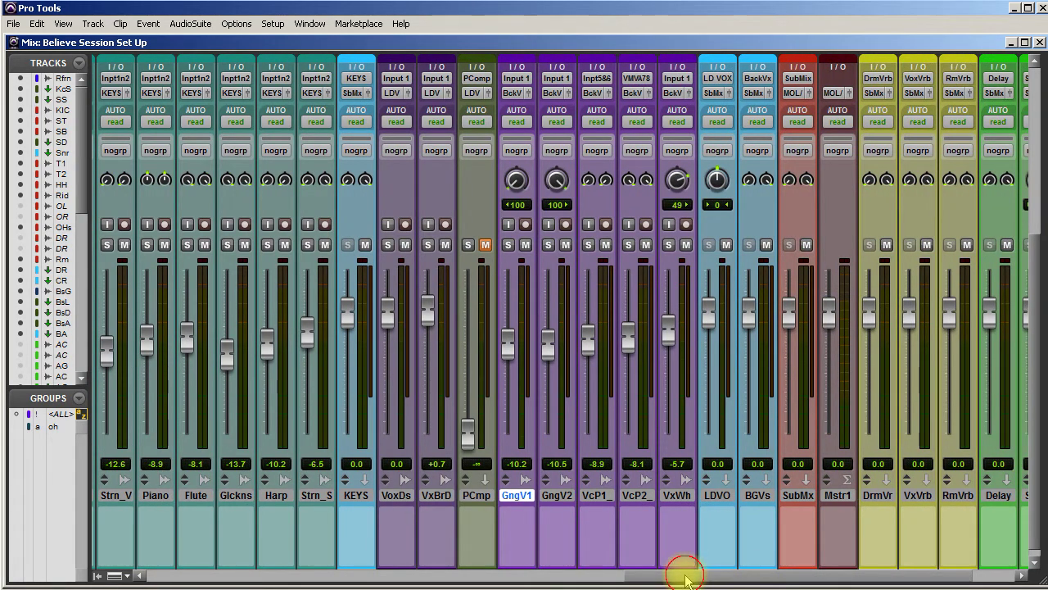
drag(681, 579, 676, 580)
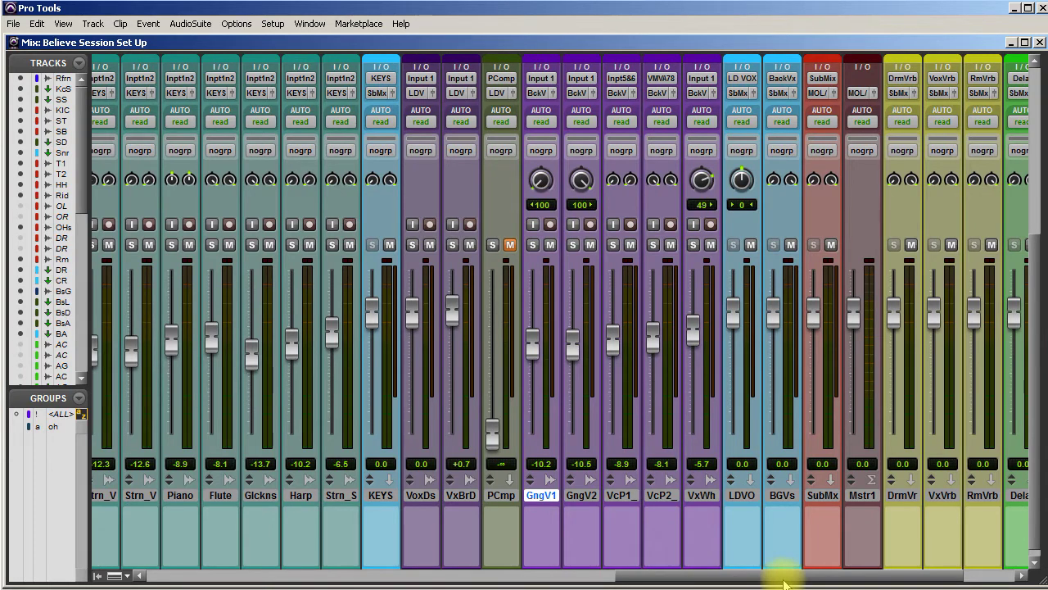
scroll(694, 577, up, 1)
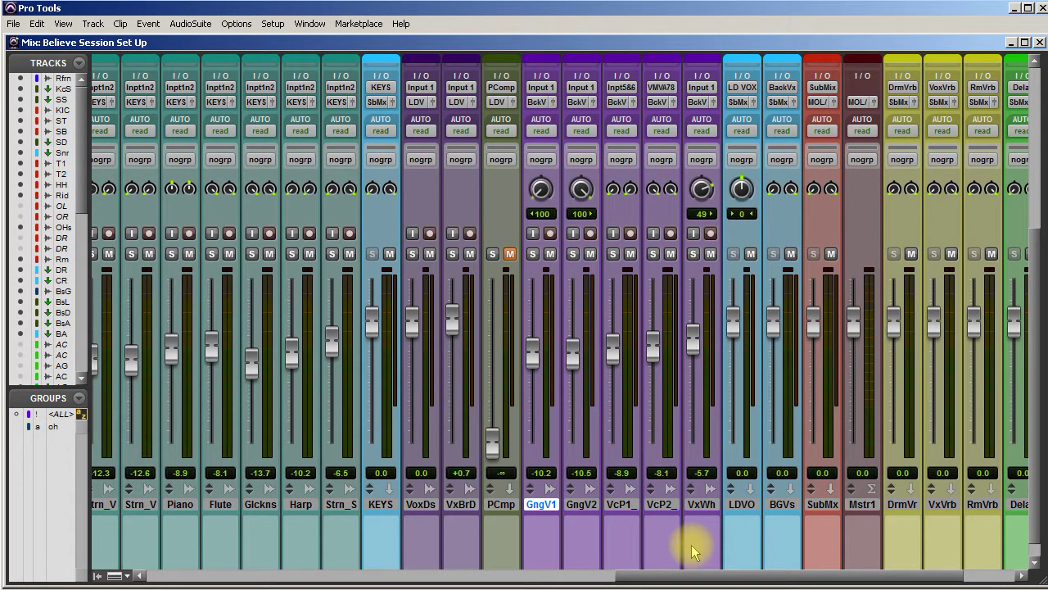
drag(697, 573, 189, 519)
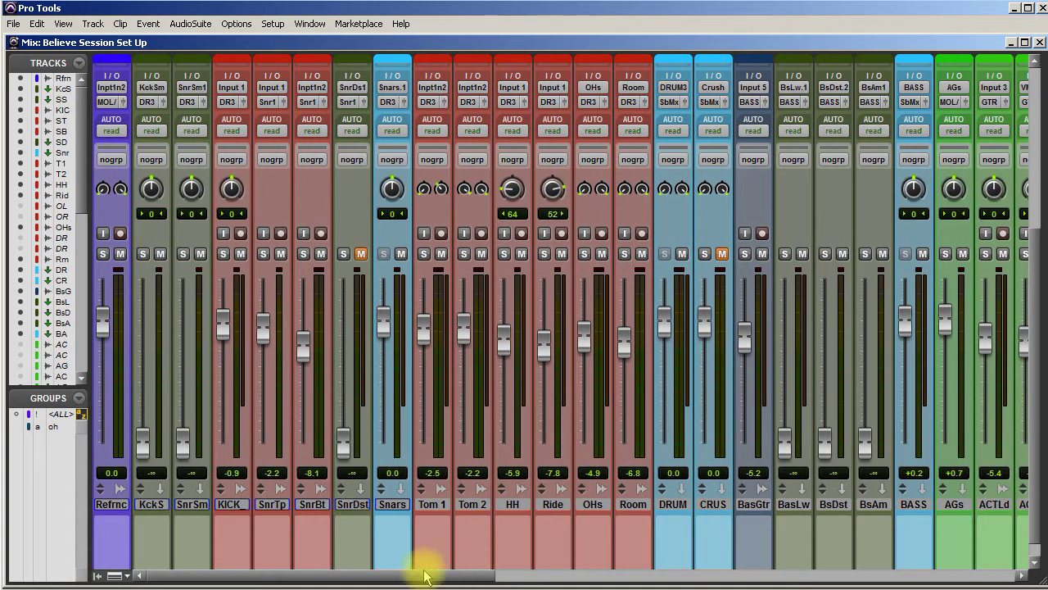
mouse_move(424, 573)
mouse_down()
mouse_move(434, 574)
mouse_move(421, 573)
mouse_up()
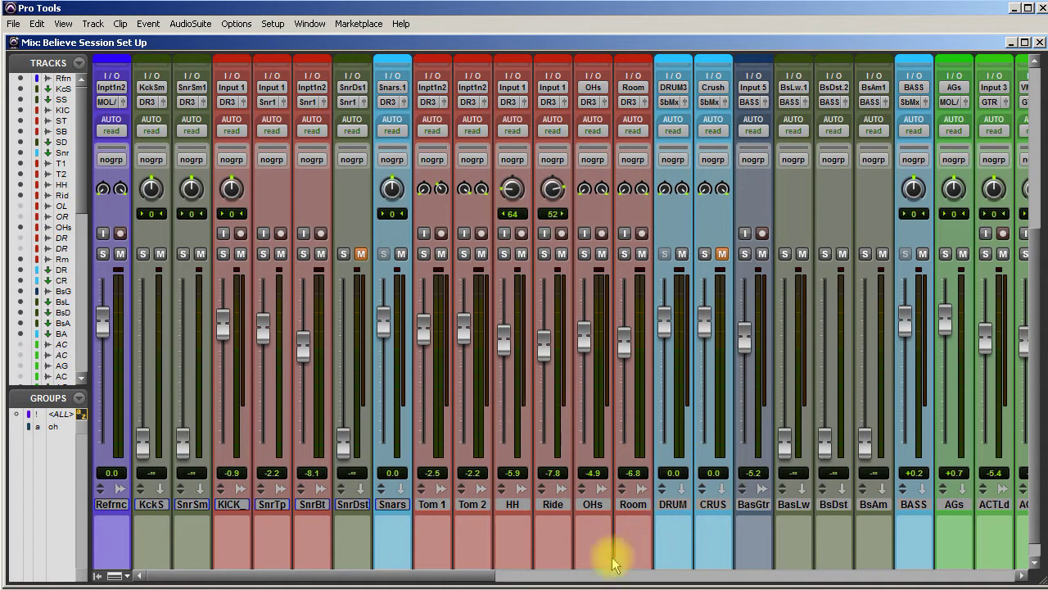
drag(468, 574, 702, 574)
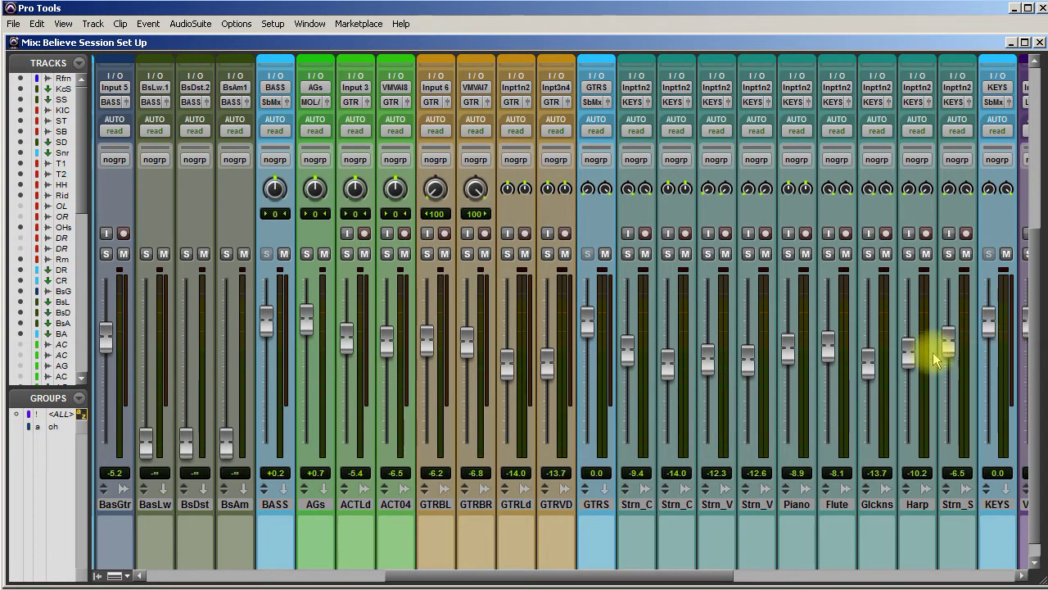
drag(606, 573, 714, 581)
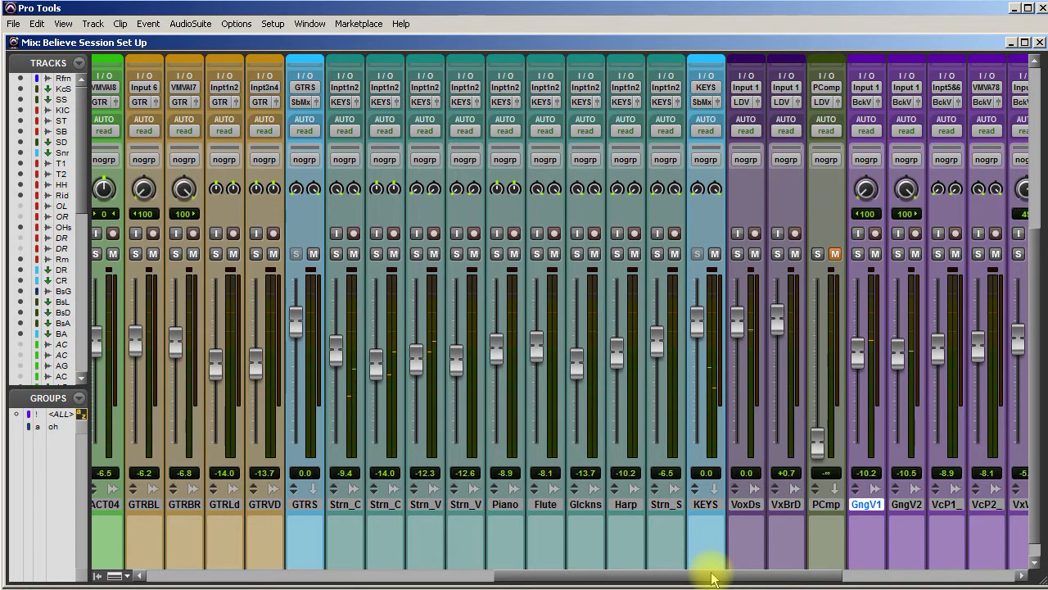
- Lower the ACT04 fader to -8.1 dB and pan the track 41 to the right
drag(616, 571, 546, 567)
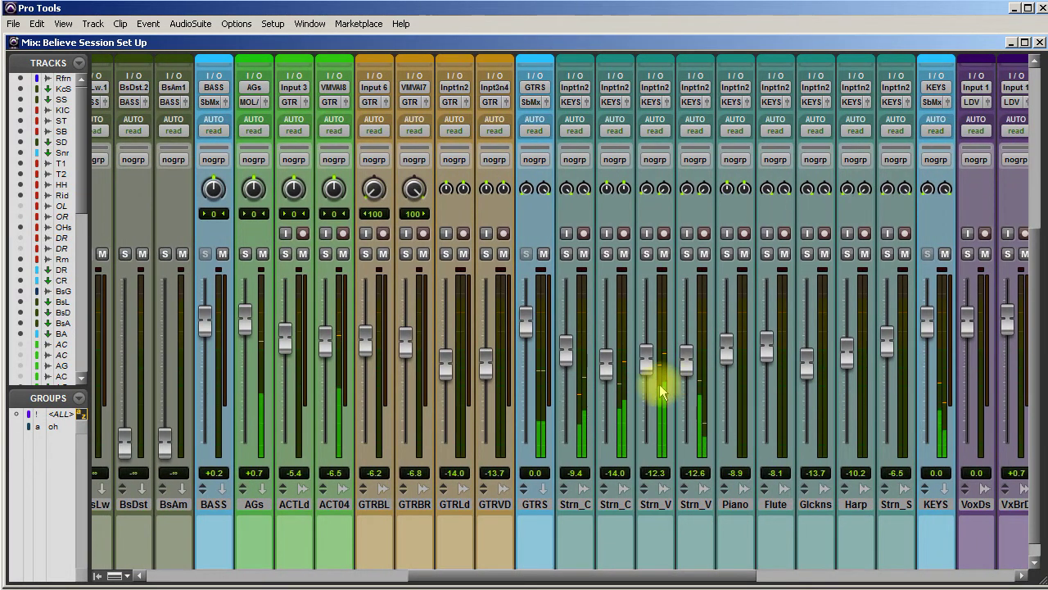
mouse_move(330, 358)
mouse_down()
mouse_move(325, 347)
mouse_move(324, 359)
mouse_up()
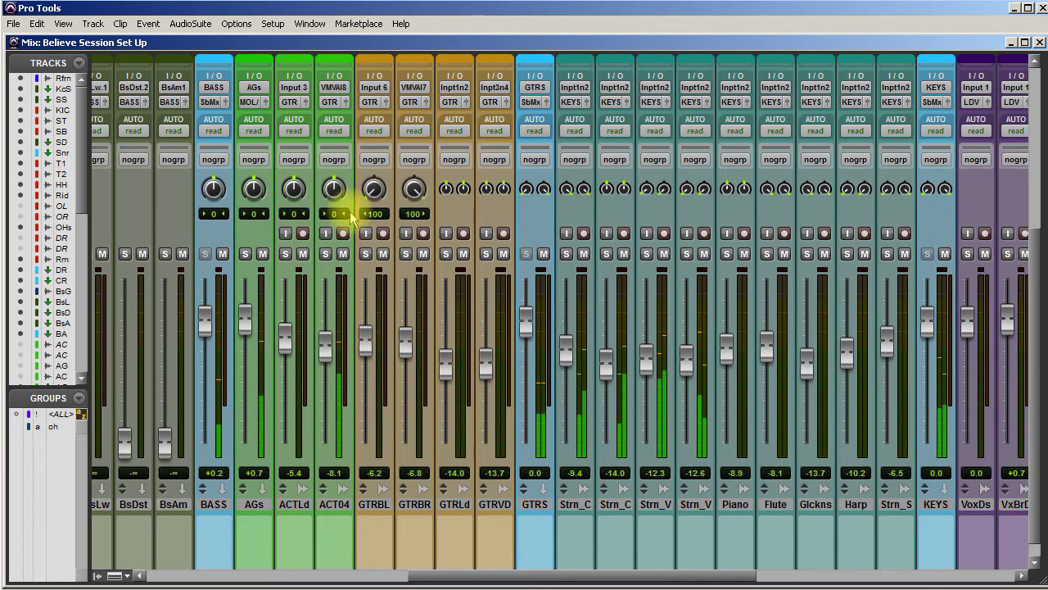
mouse_move(331, 193)
mouse_down()
mouse_move(333, 149)
mouse_move(333, 178)
mouse_up()
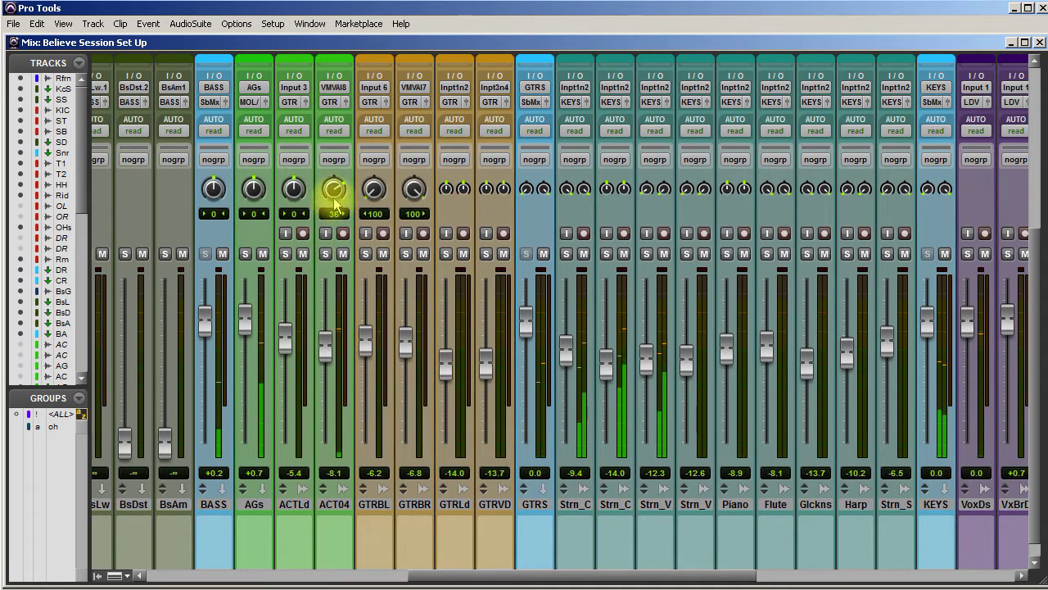
click(334, 199)
drag(334, 199, 336, 197)
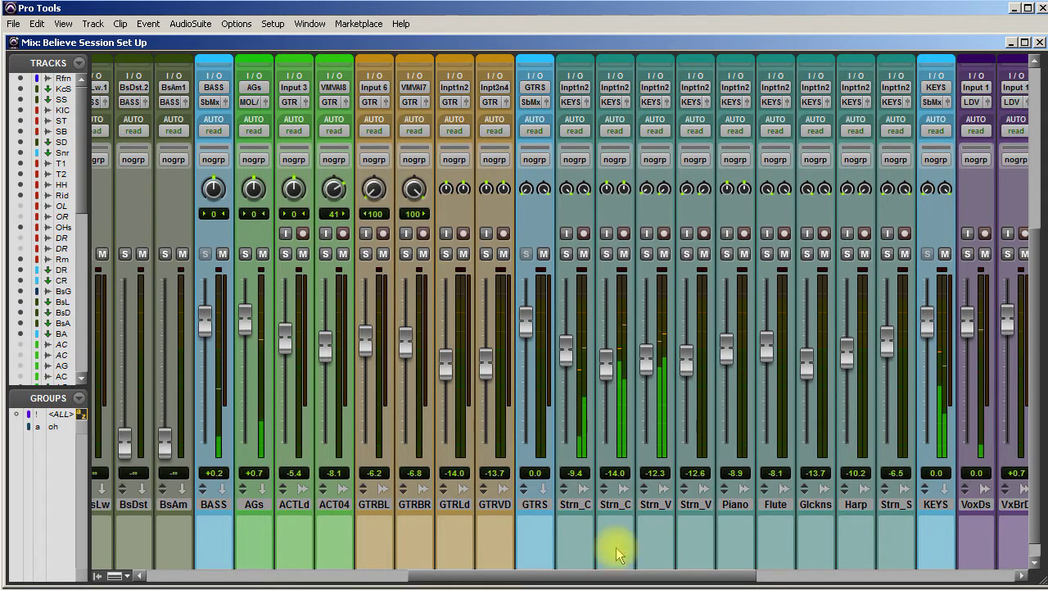
- Lower the Piano fader to -9.4 dB and both gang vocals, GngV1 and GngV2, to -11.8 dB
drag(686, 573, 808, 575)
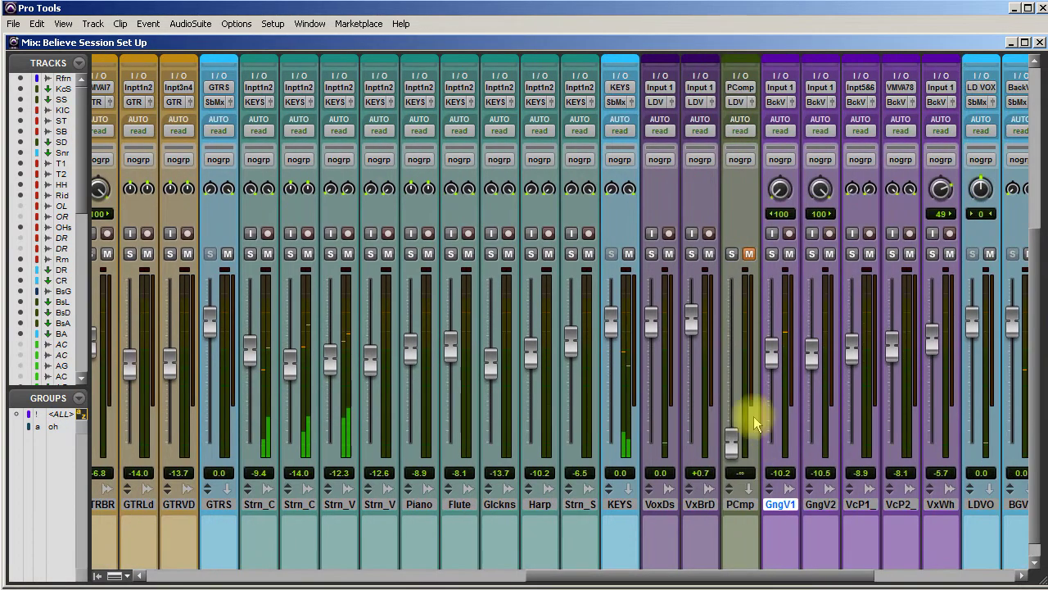
drag(772, 360, 773, 363)
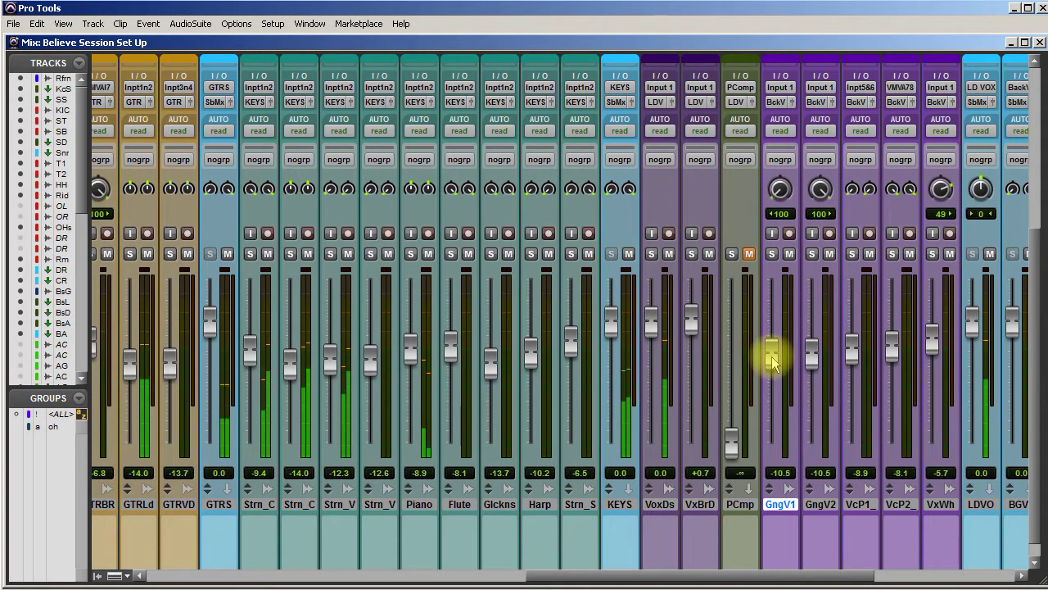
drag(411, 353, 415, 349)
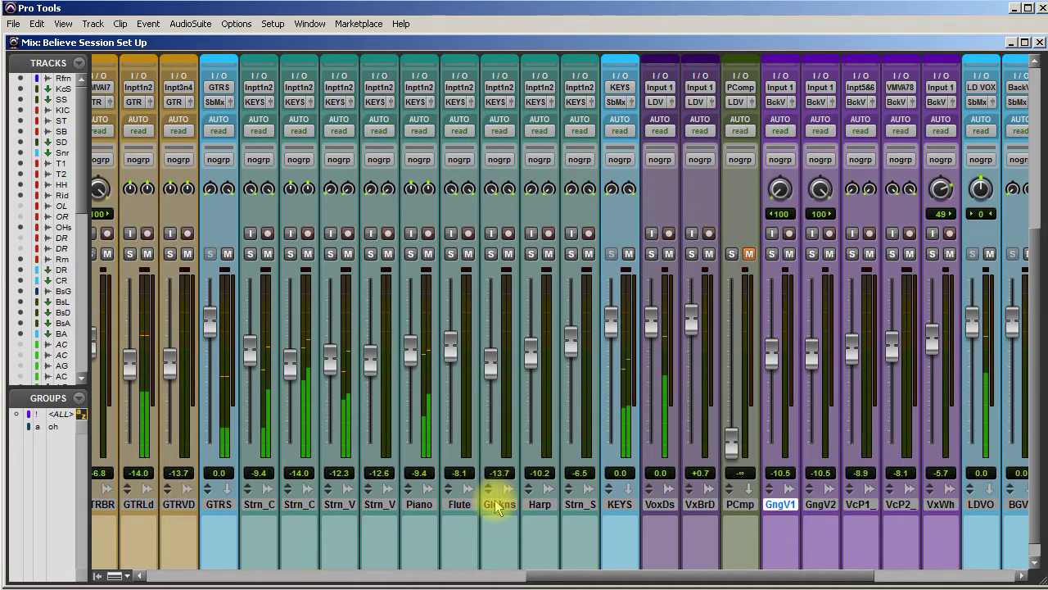
click(595, 576)
drag(594, 576, 456, 576)
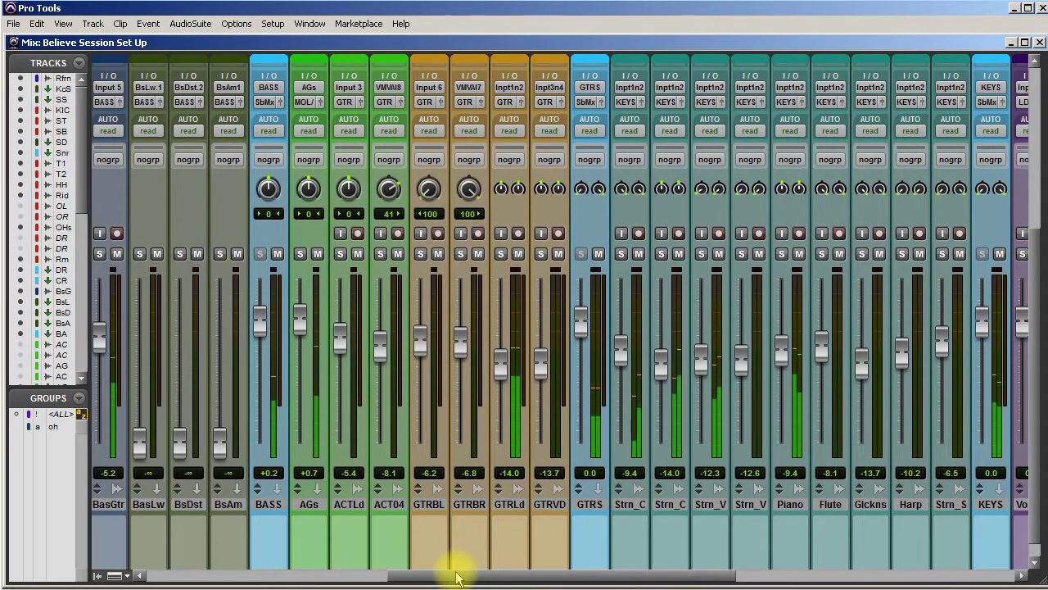
drag(492, 575, 729, 573)
drag(557, 358, 516, 362)
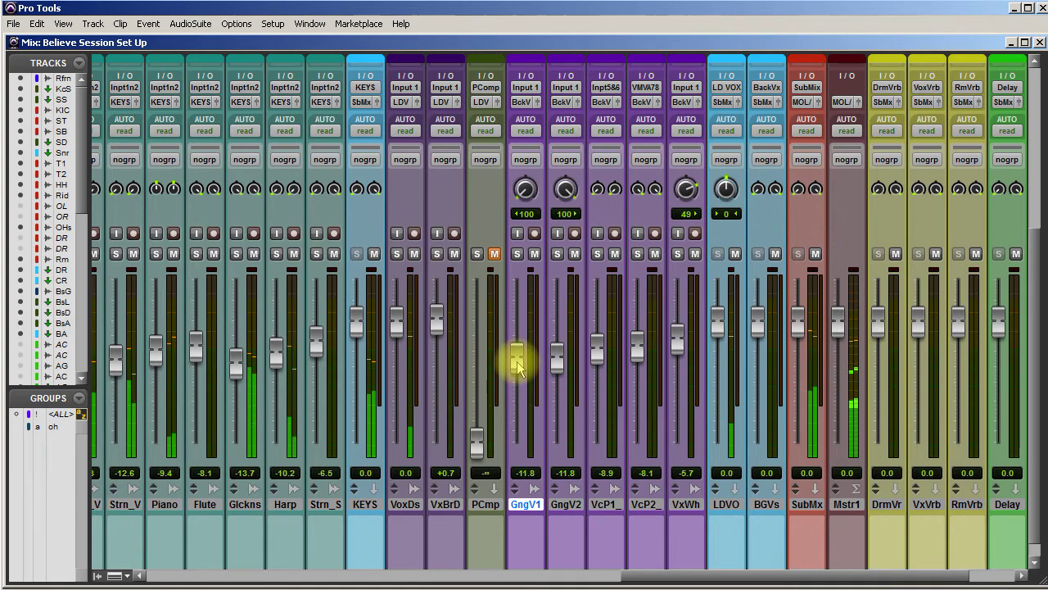
- Audition the Glckns and Harp tracks in solo, one after the other
drag(674, 575, 532, 573)
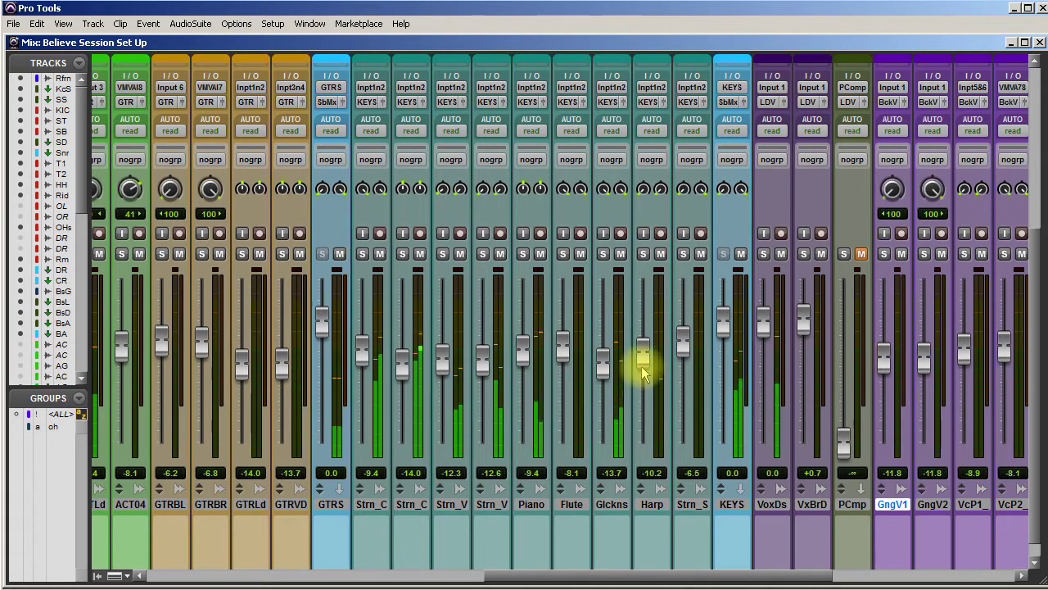
click(605, 254)
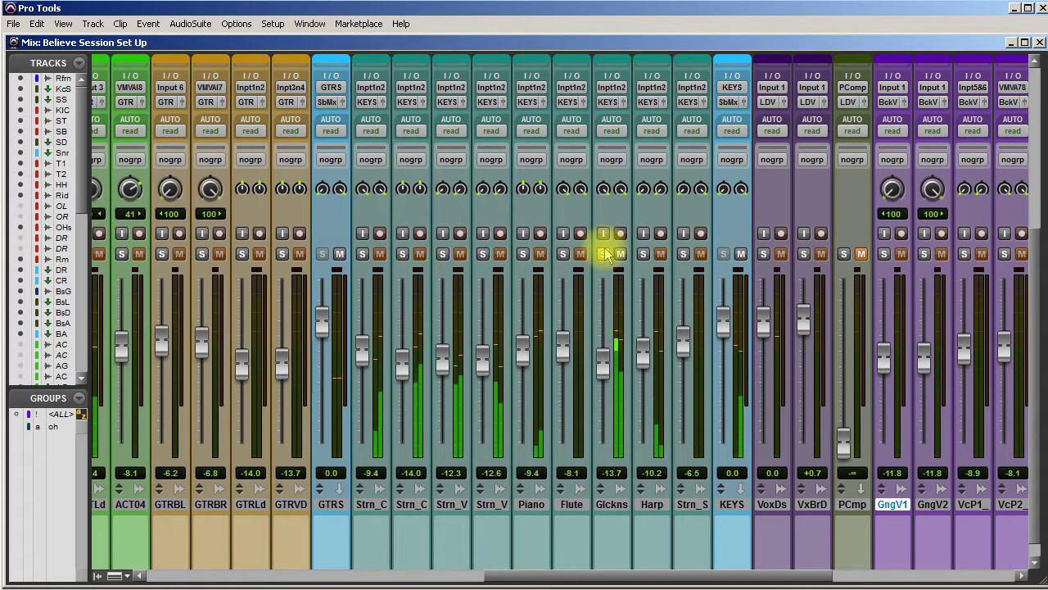
click(604, 254)
click(645, 253)
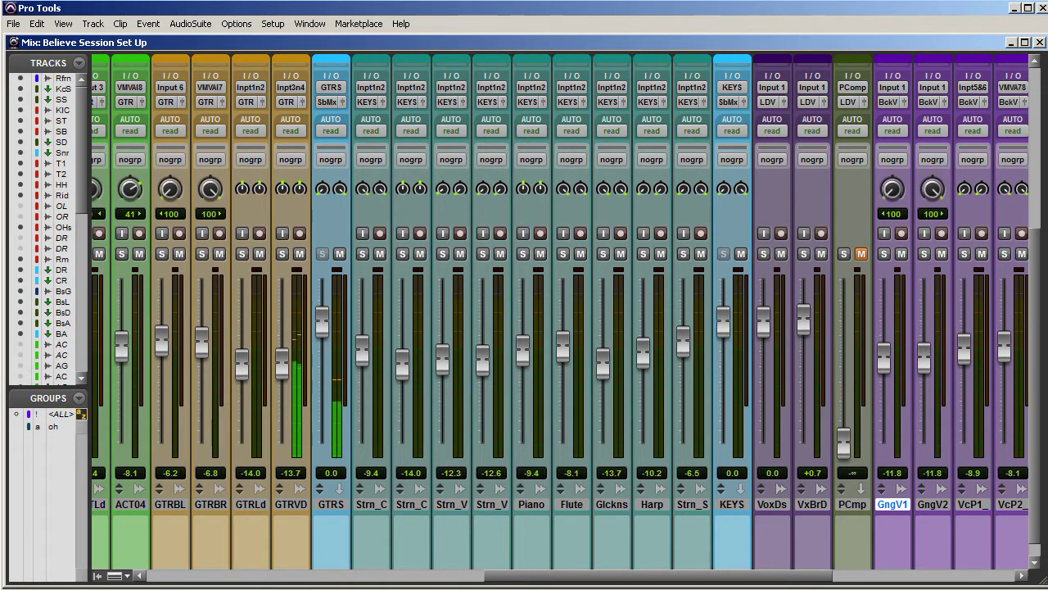
- Raise the SnrTp fader to -0.4 dB and the SnrBt fader to -6.2 dB
drag(662, 573, 320, 568)
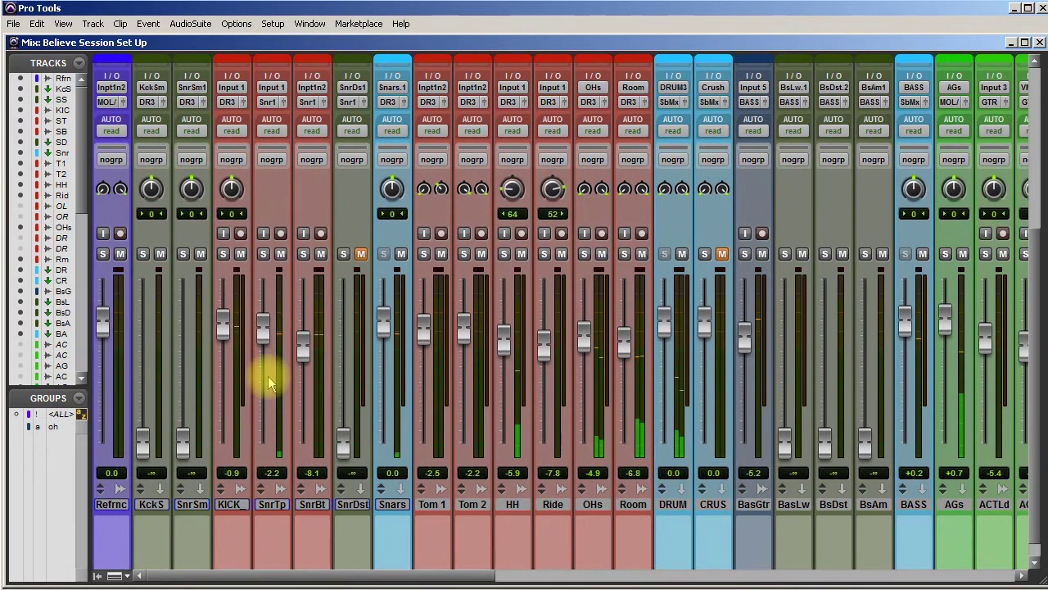
click(264, 331)
drag(265, 336, 304, 339)
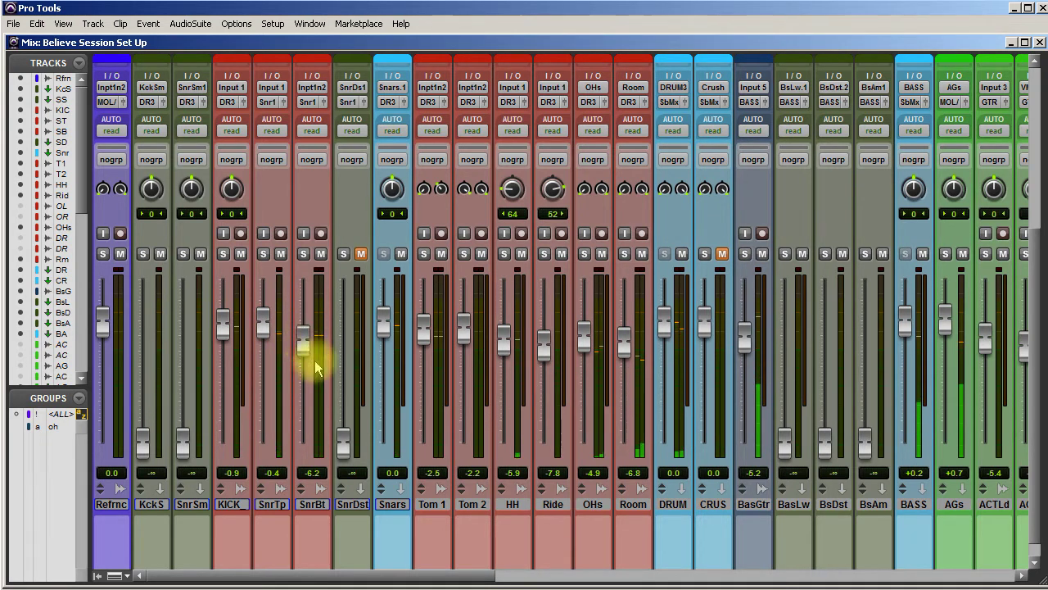
- Set the first Strn_V fader to -12.9 dB, the second Strn_C to -13.7 dB, Glckns to -11.0 dB and Harp to -8.1 dB
drag(424, 581, 683, 578)
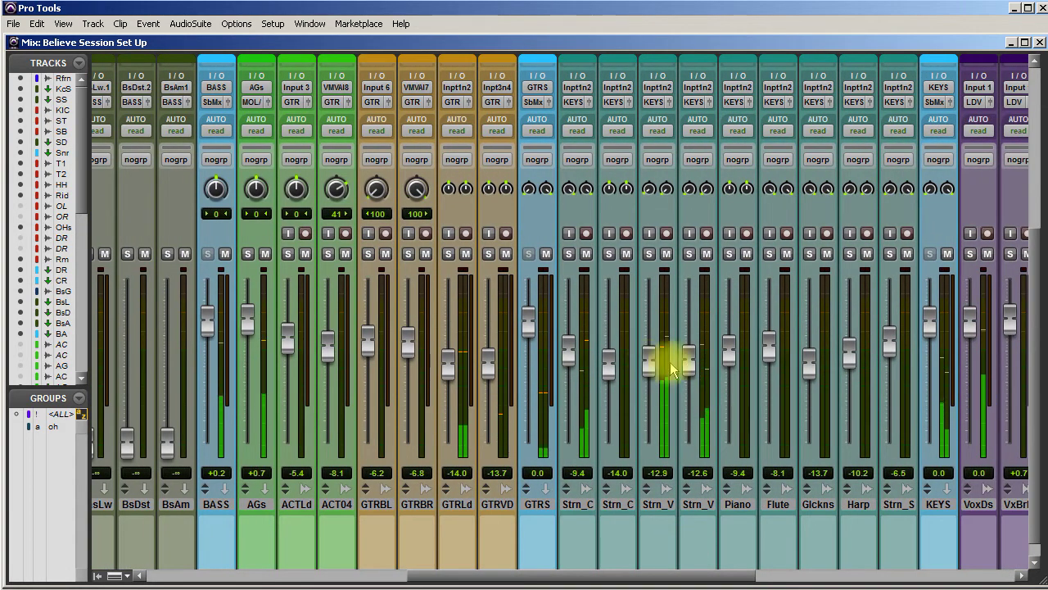
drag(610, 370, 610, 369)
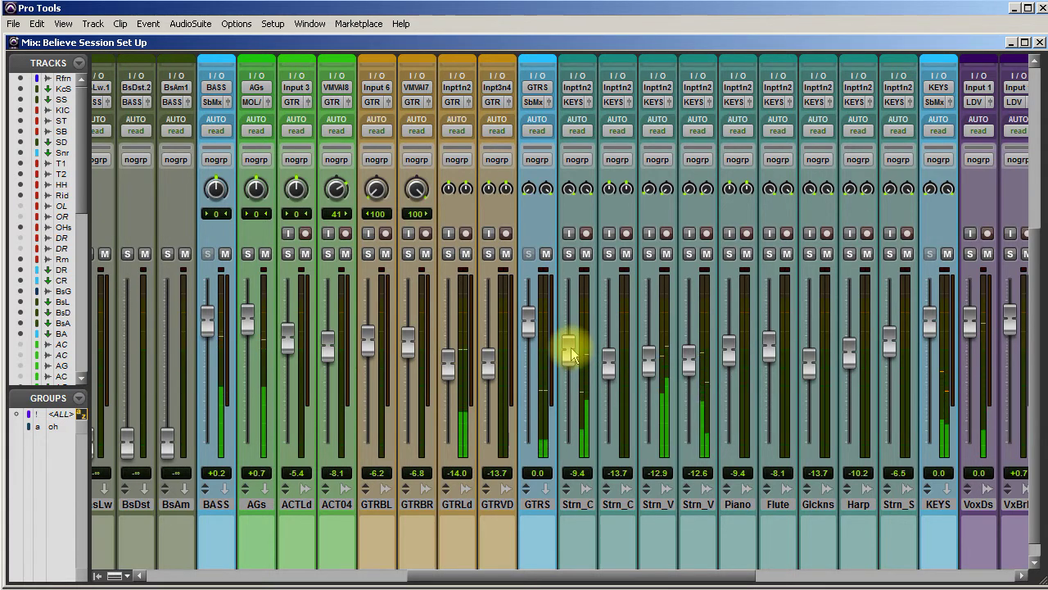
click(655, 363)
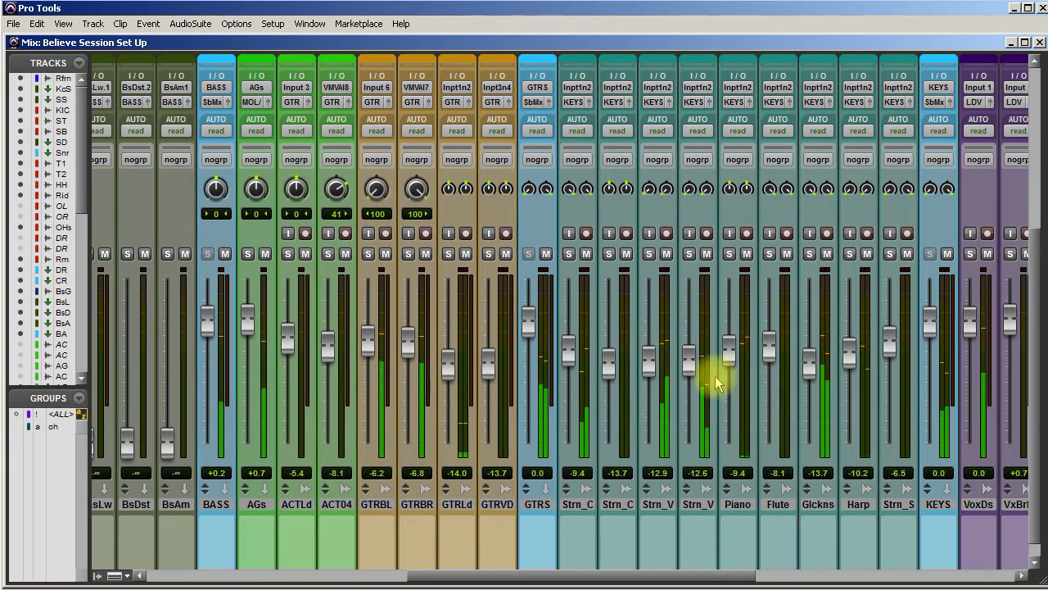
drag(805, 373, 847, 356)
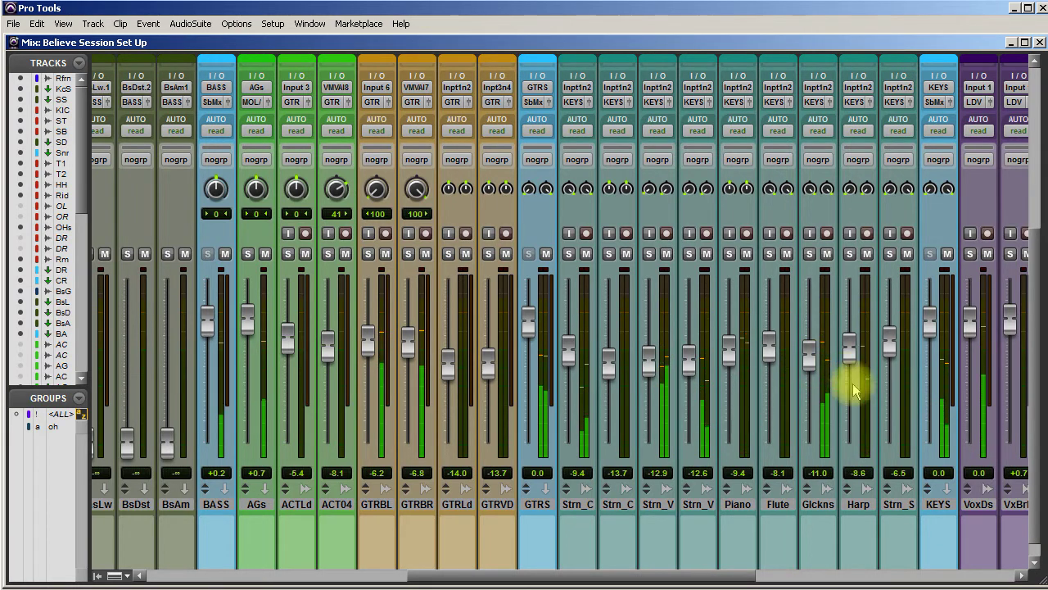
mouse_move(849, 354)
mouse_down()
mouse_move(849, 342)
mouse_move(846, 352)
mouse_up()
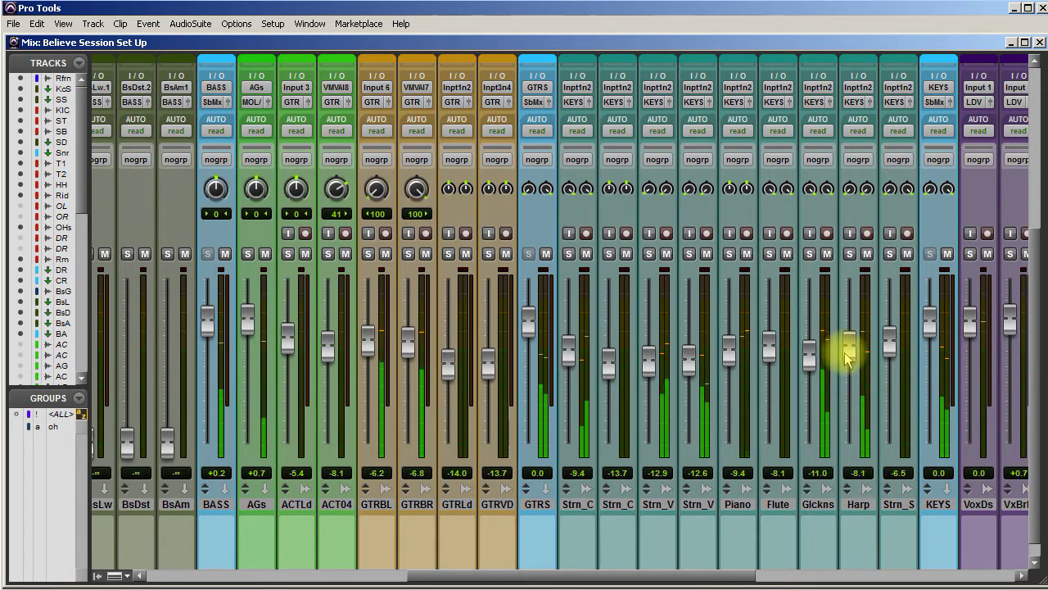
- Set the Glckns fader to -10.7 dB, the Flute fader to -7.8 dB and the Strn_S fader to -5.2 dB
click(809, 360)
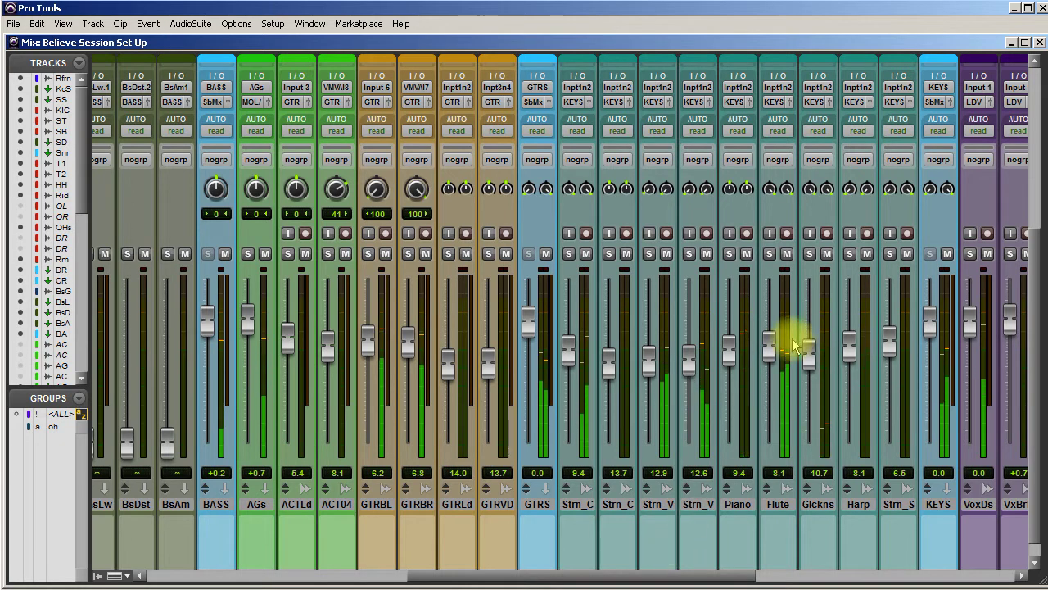
drag(769, 347, 773, 343)
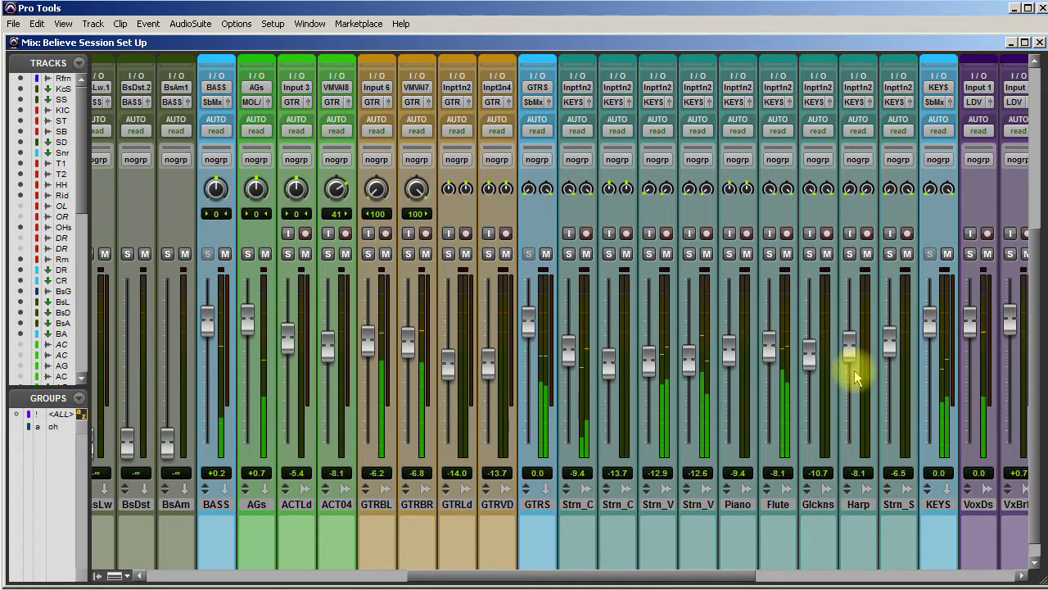
drag(770, 355, 770, 354)
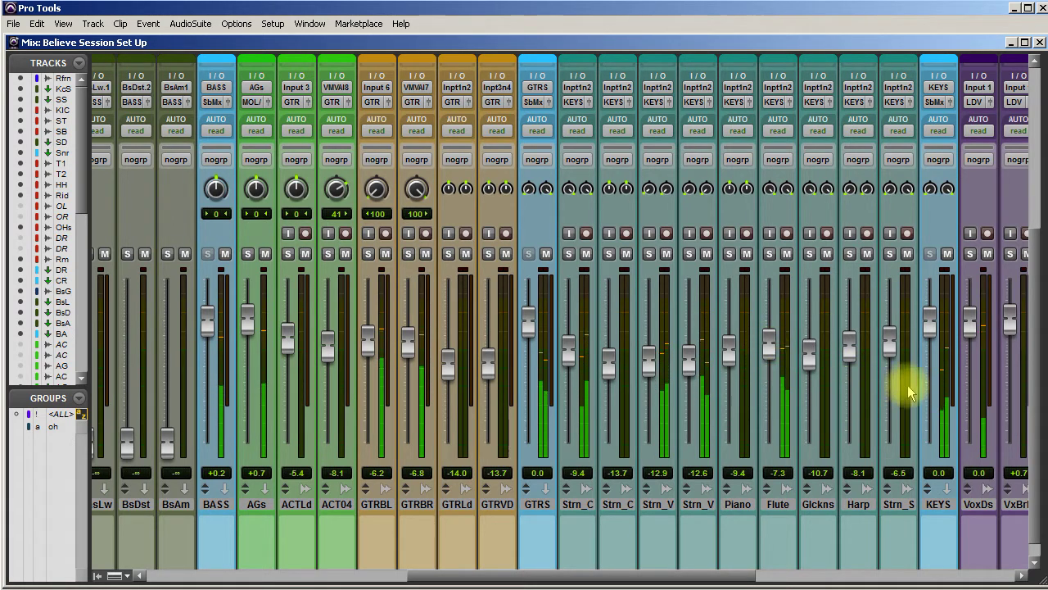
drag(769, 344, 772, 346)
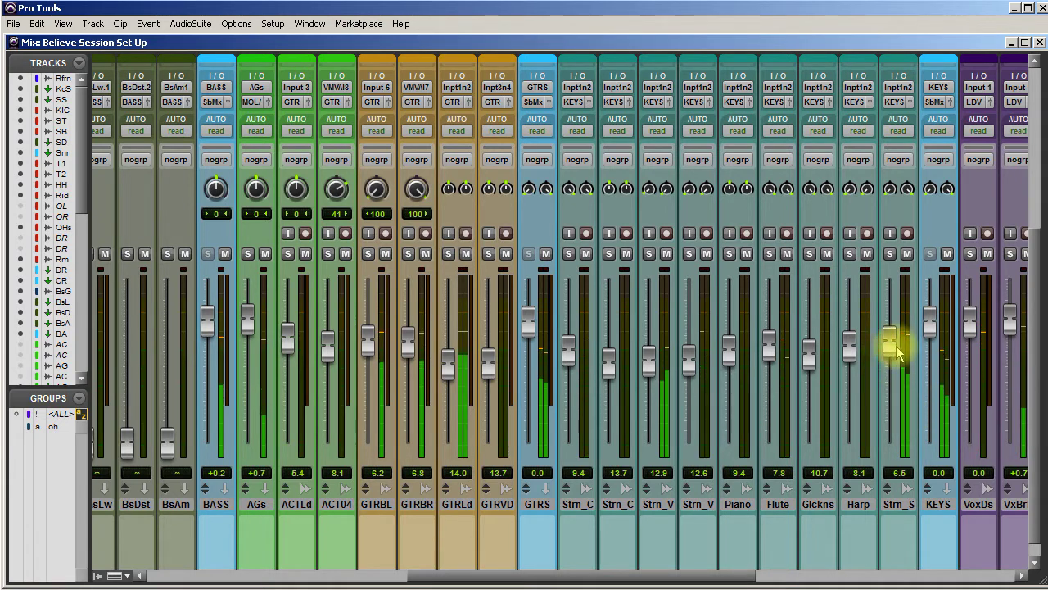
drag(893, 351, 892, 348)
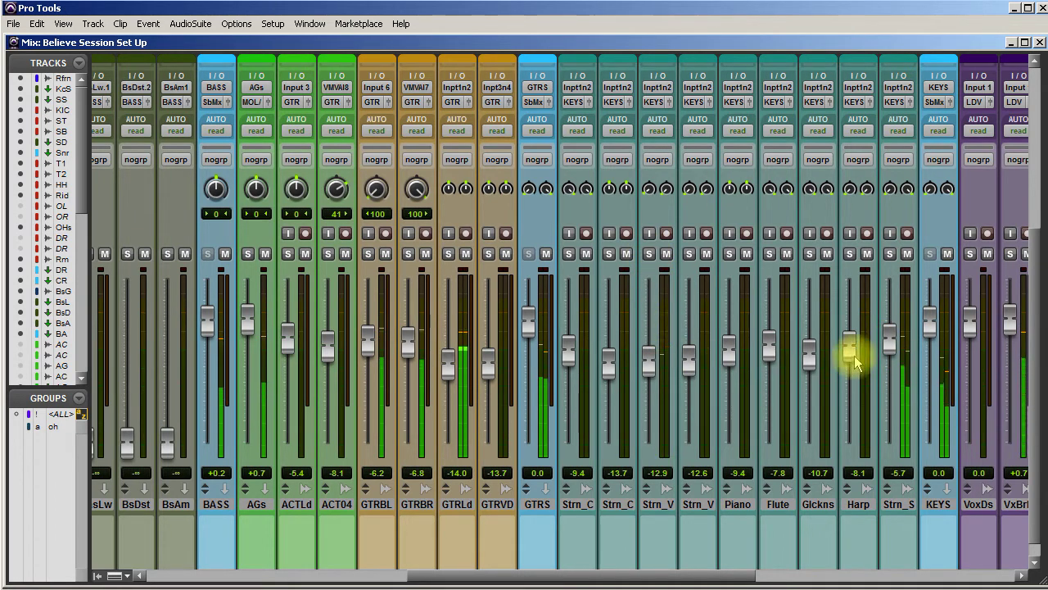
drag(892, 351, 891, 348)
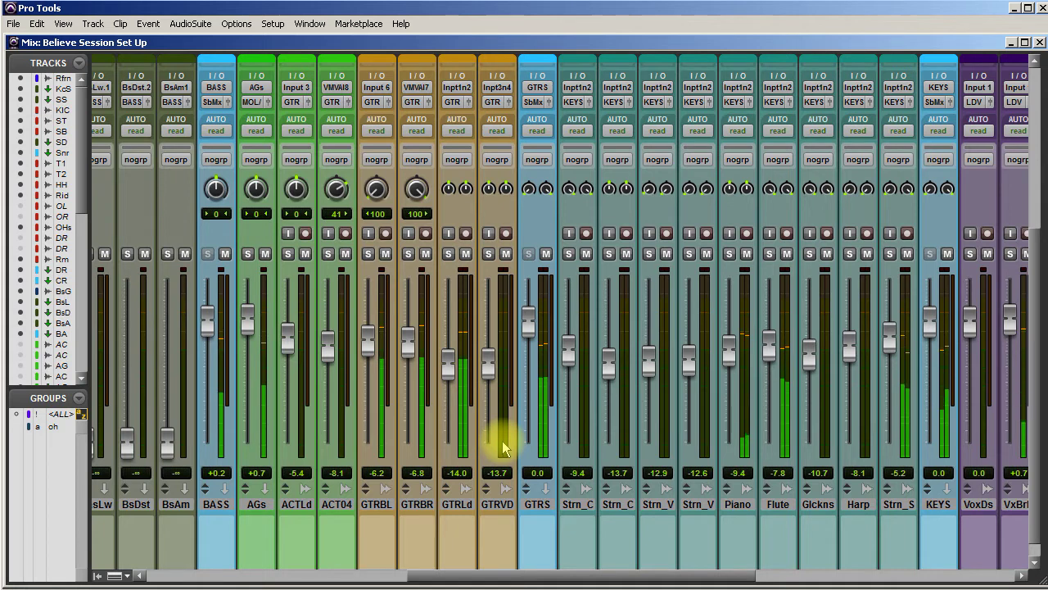
- Check the Piano track briefly in solo, try its fader at -3.0 dB and set it to -8.9 dB
click(729, 254)
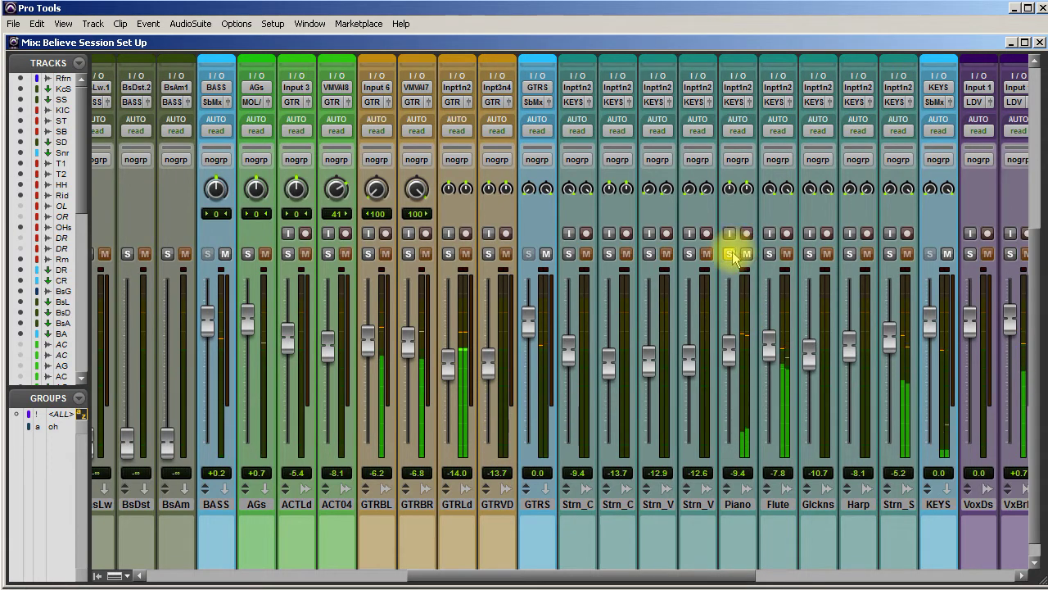
click(729, 254)
drag(730, 353, 736, 340)
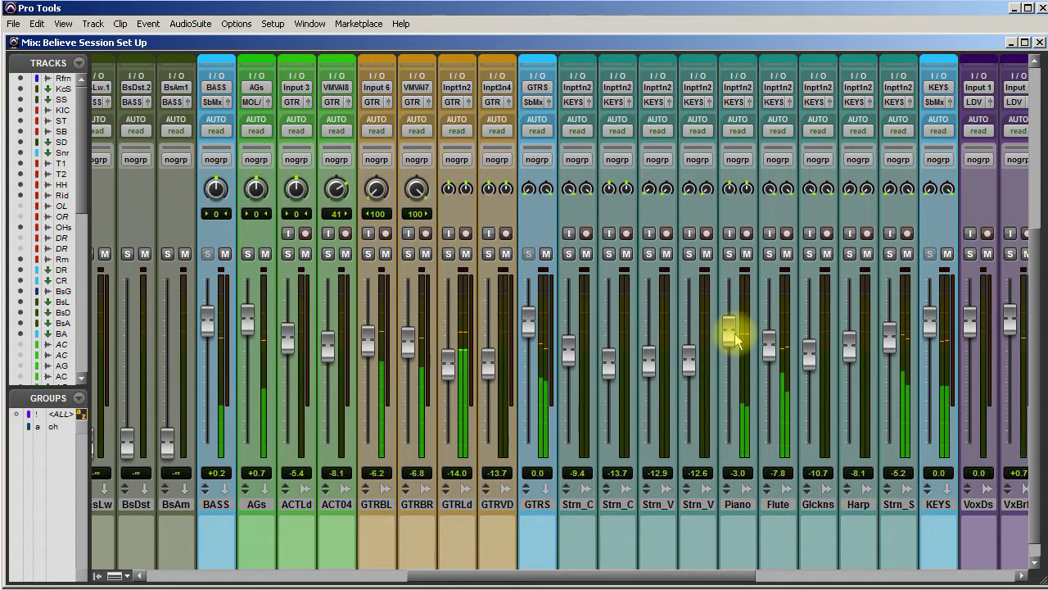
drag(736, 340, 739, 358)
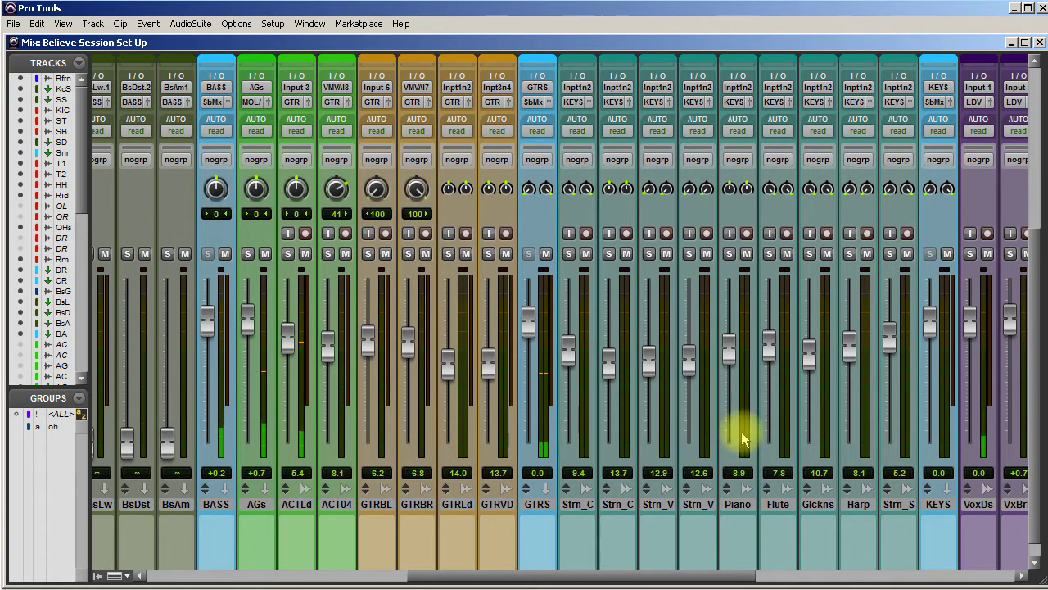
- In the Edit window, set the Piano track's volume to -5.7 dB while playing the second and first Piano clips
key(ctrl+equal)
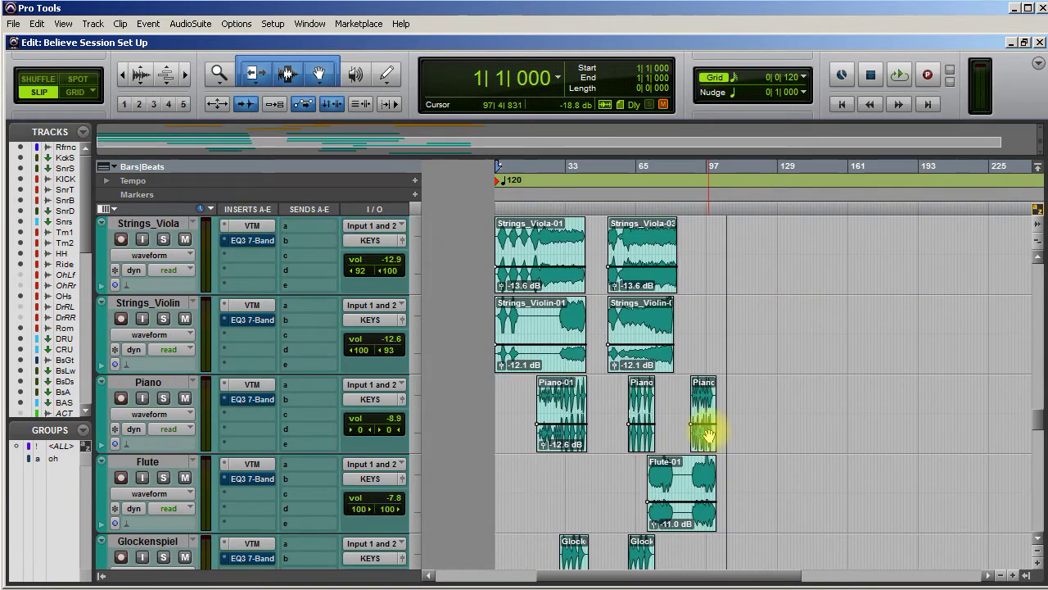
scroll(708, 430, down, 1)
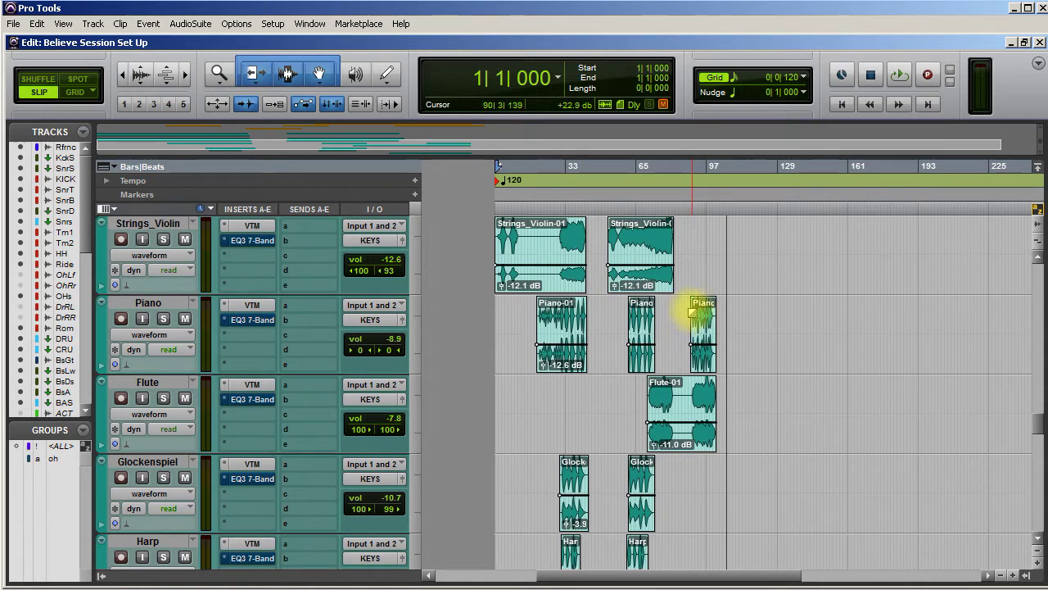
click(642, 315)
key(space)
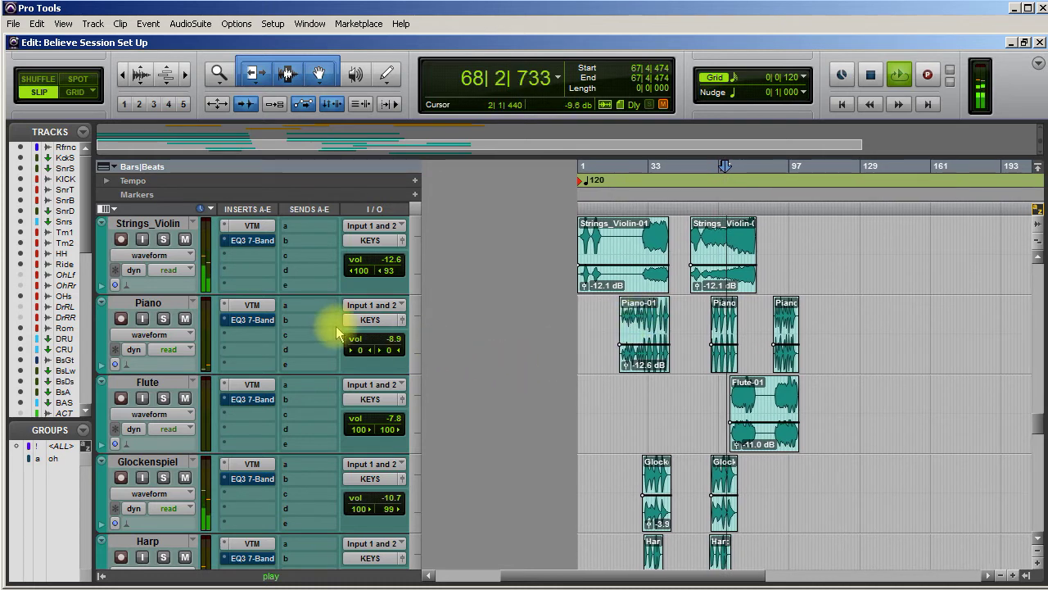
drag(372, 343, 371, 338)
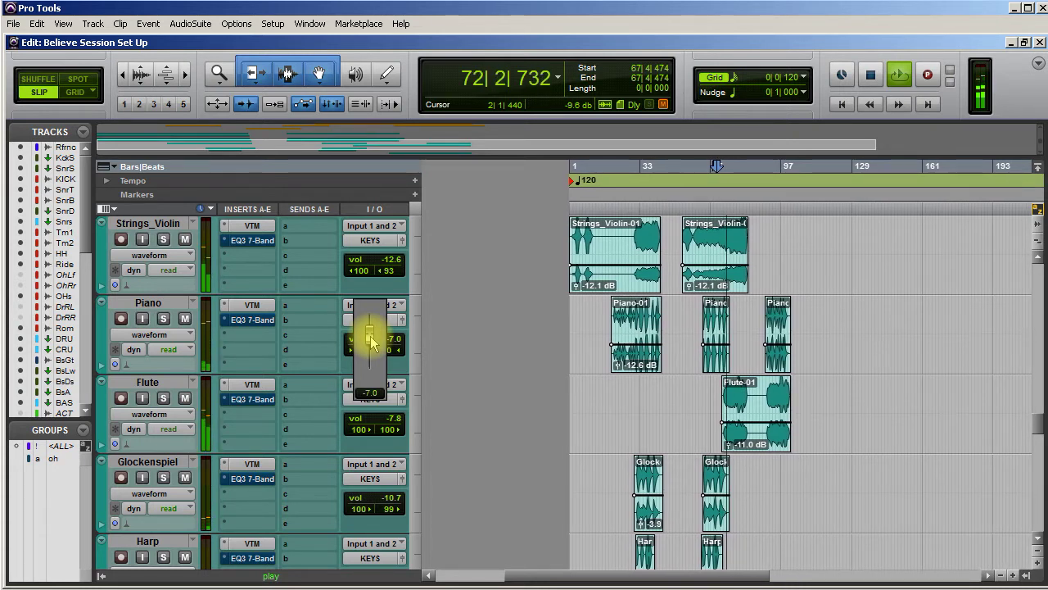
key(space)
click(644, 308)
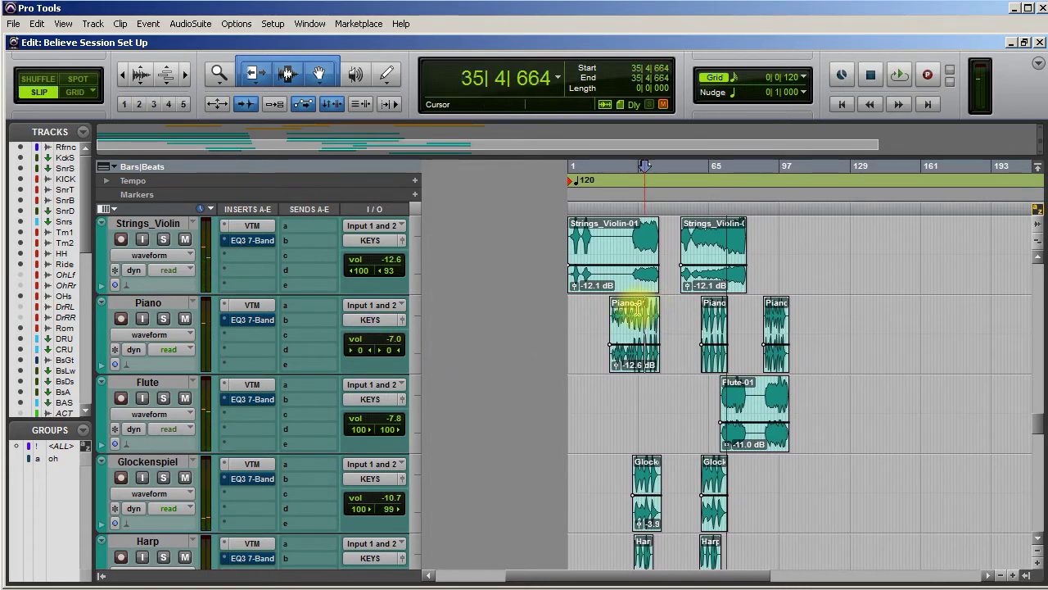
key(space)
click(374, 342)
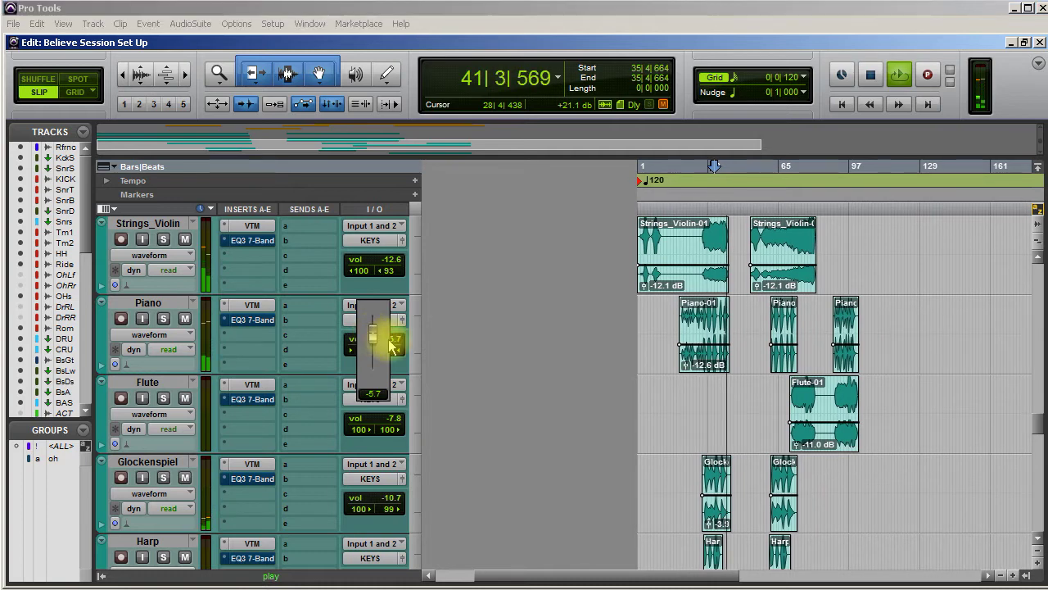
key(space)
- Play the mix from bar 66 to check the second Piano clip's level
click(778, 316)
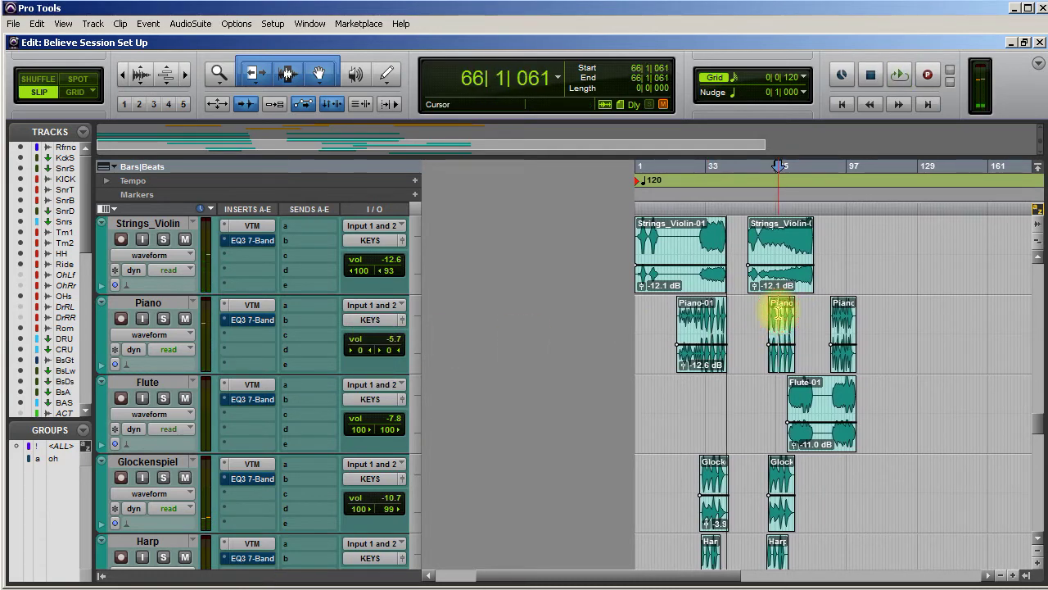
key(space)
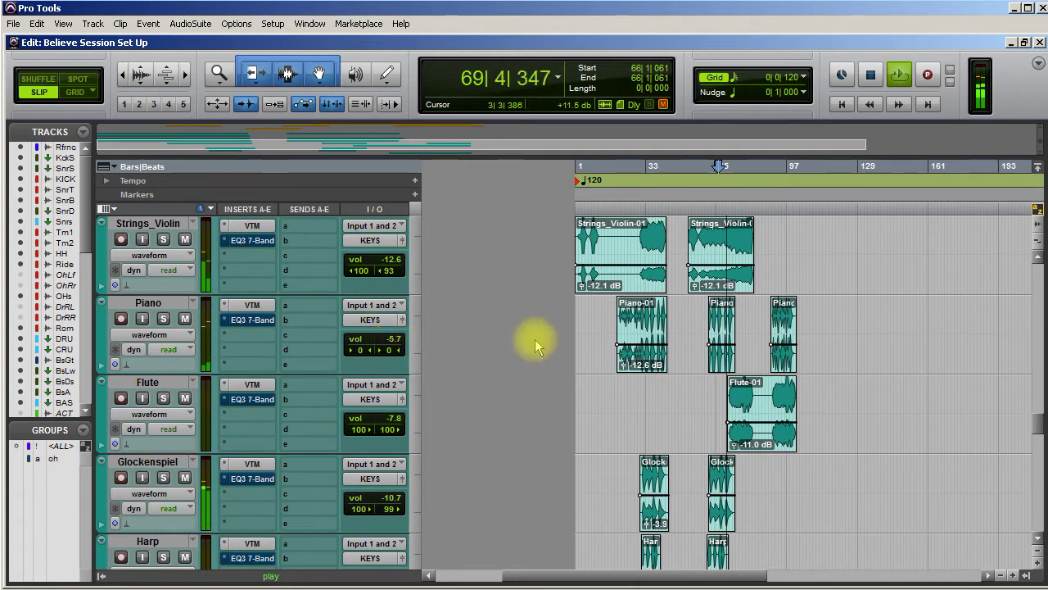
key(space)
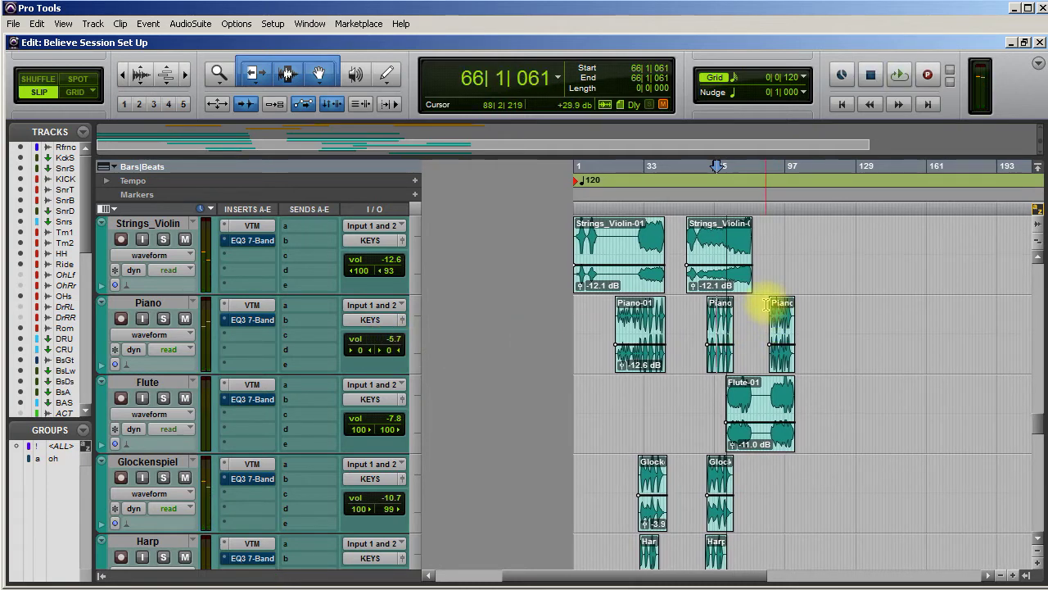
- Play from bar 88, try a higher clip gain on the last Piano clip with a solo check, and return it to -12.6 dB
click(770, 305)
key(space)
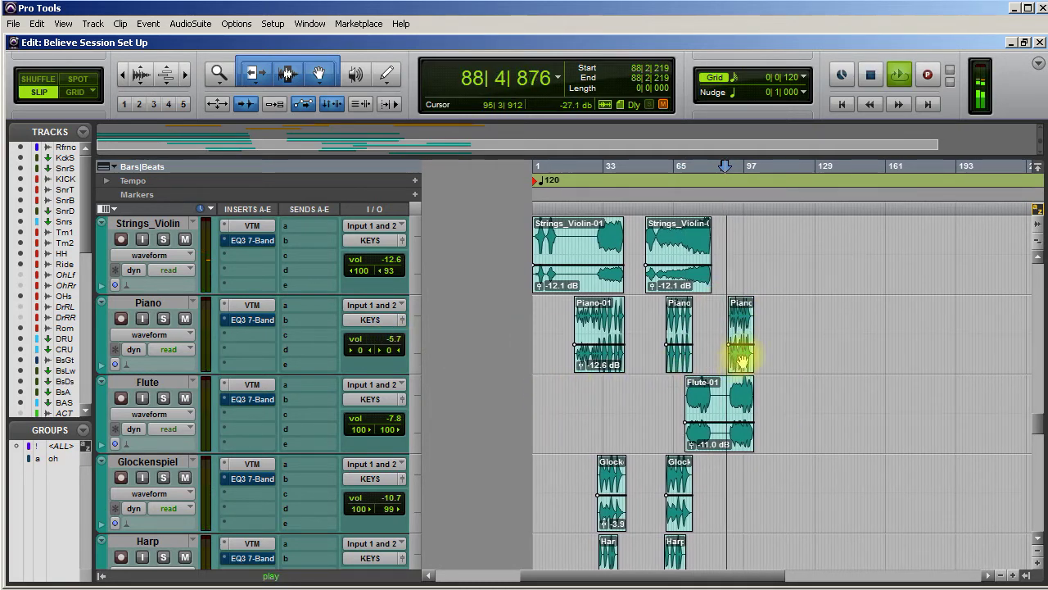
click(165, 320)
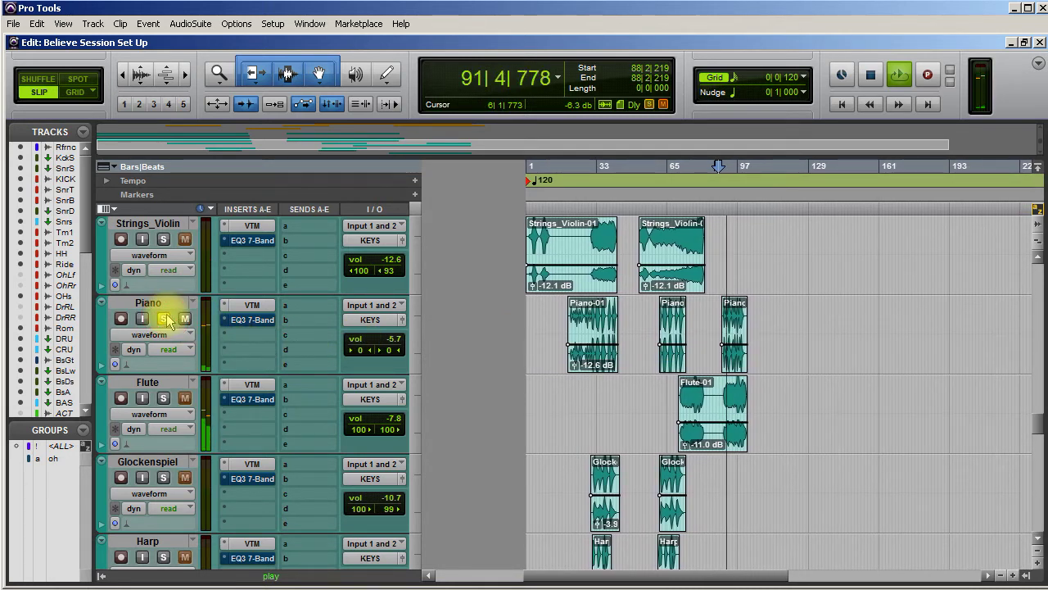
drag(730, 336, 726, 329)
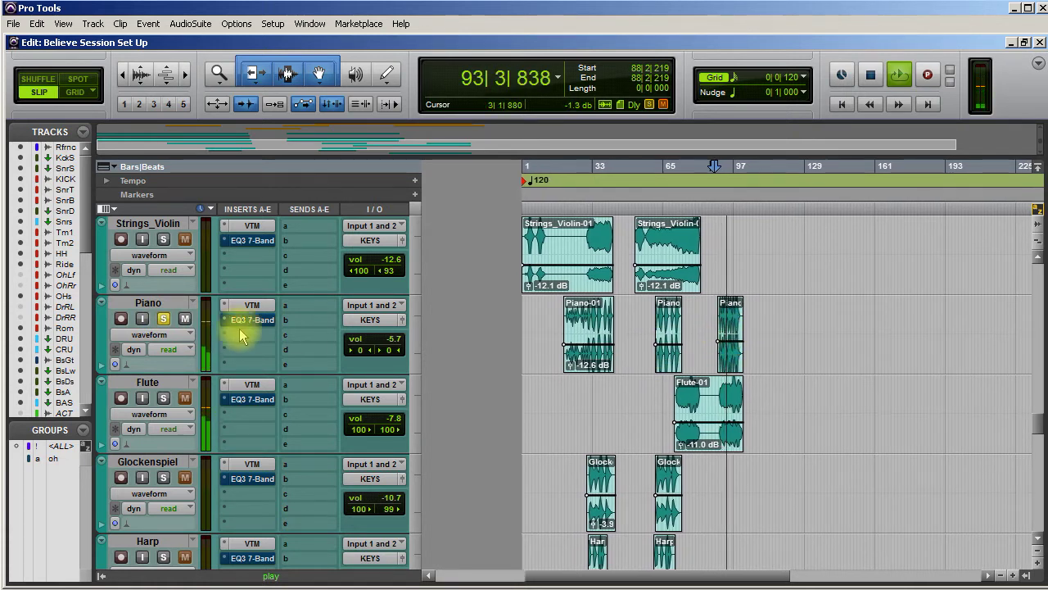
click(165, 320)
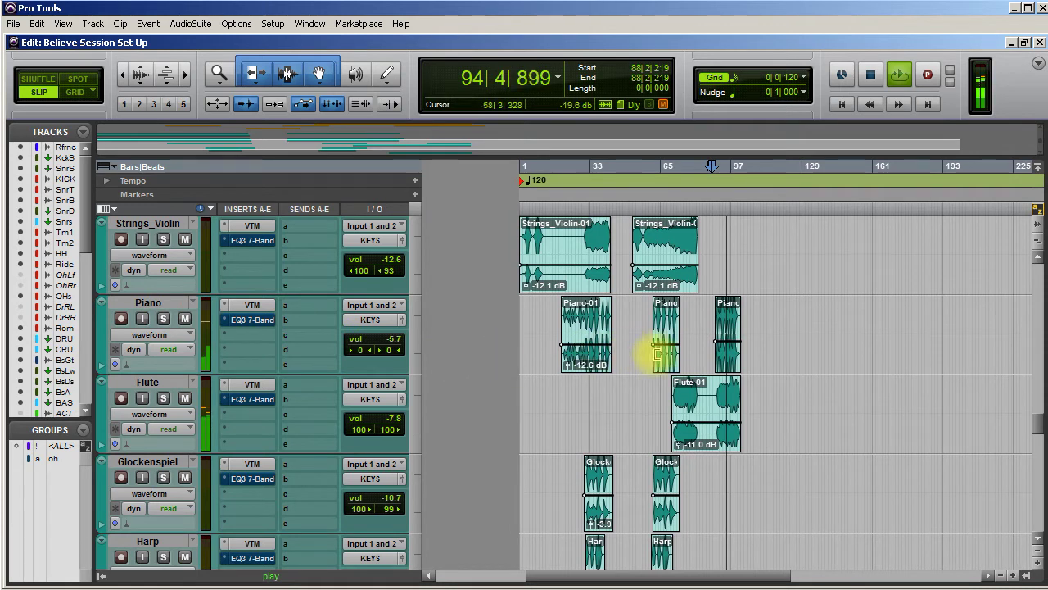
drag(724, 335, 725, 338)
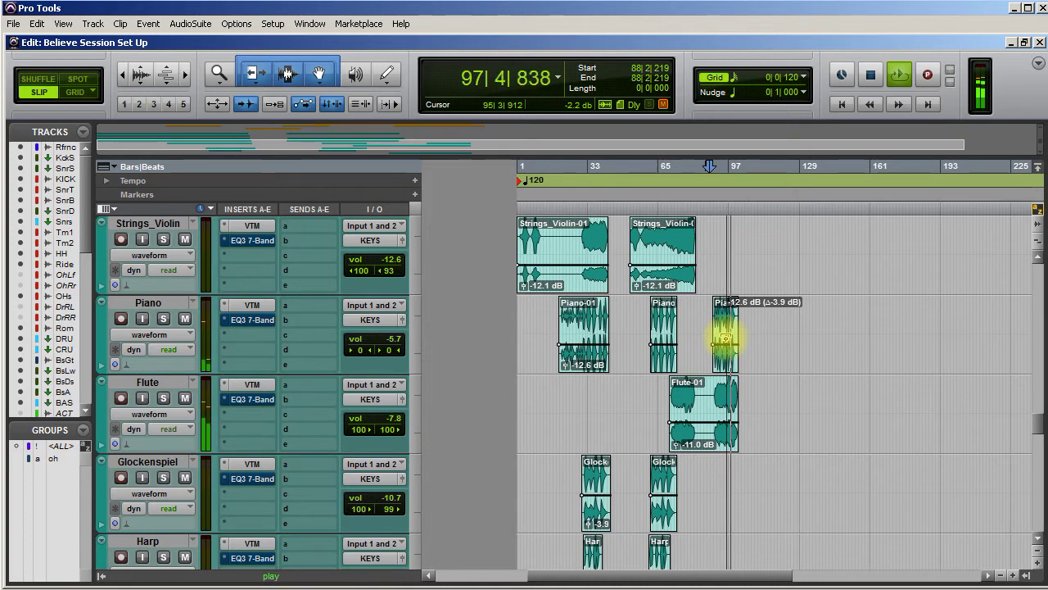
drag(725, 338, 725, 338)
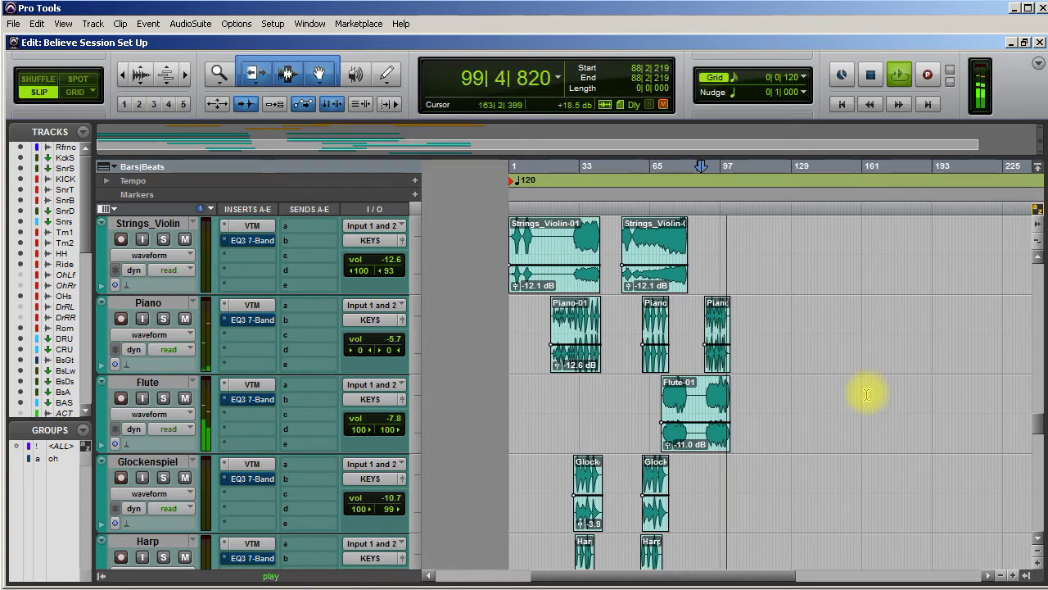
key(space)
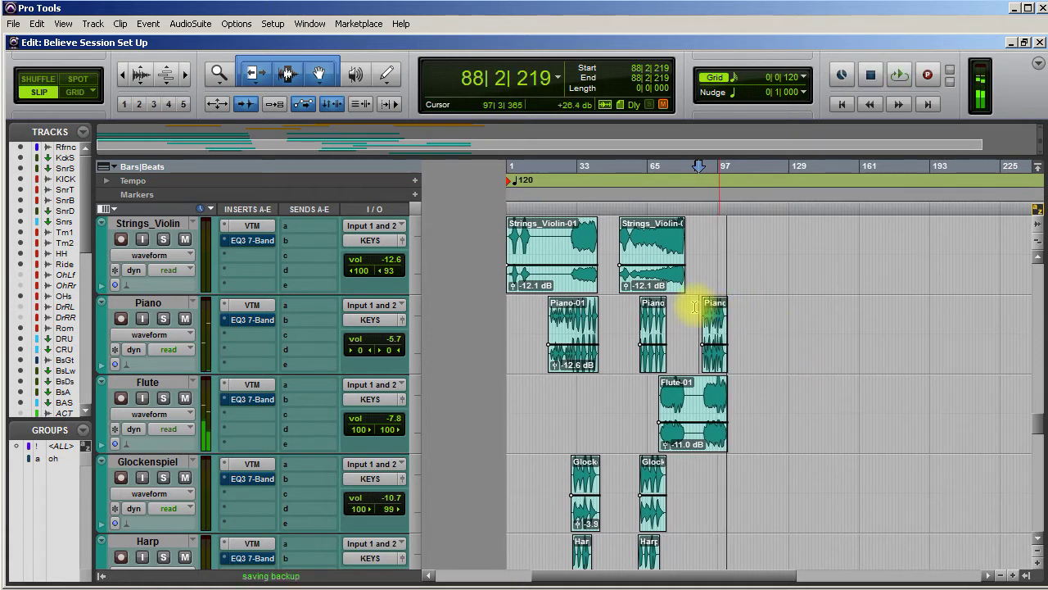
- Replay the mix from bar 88 and compare the waveforms and clip gains of the Piano clips across the timeline
key(space)
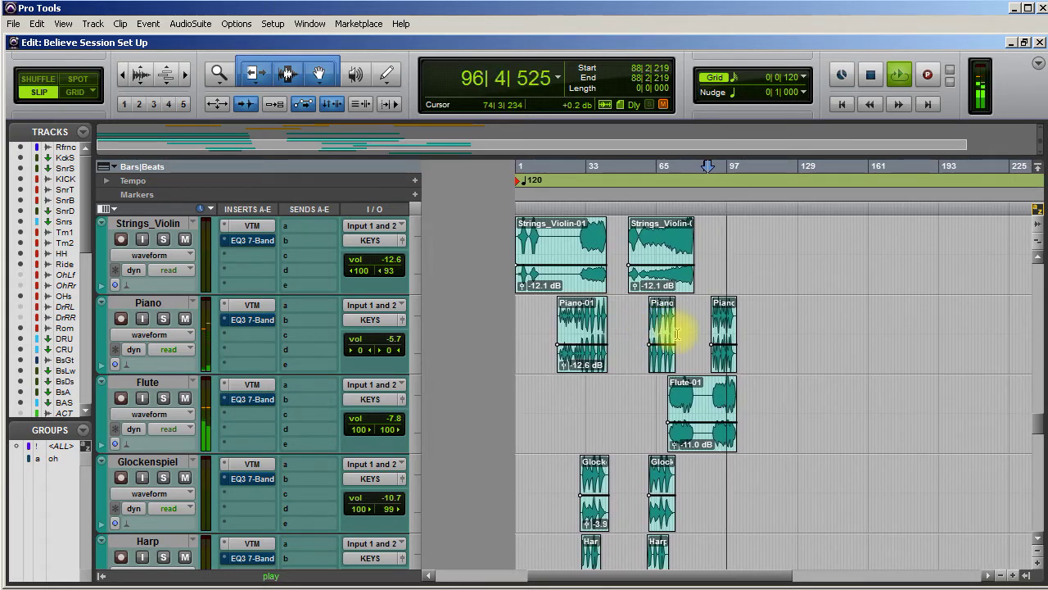
key(t)
key(t)
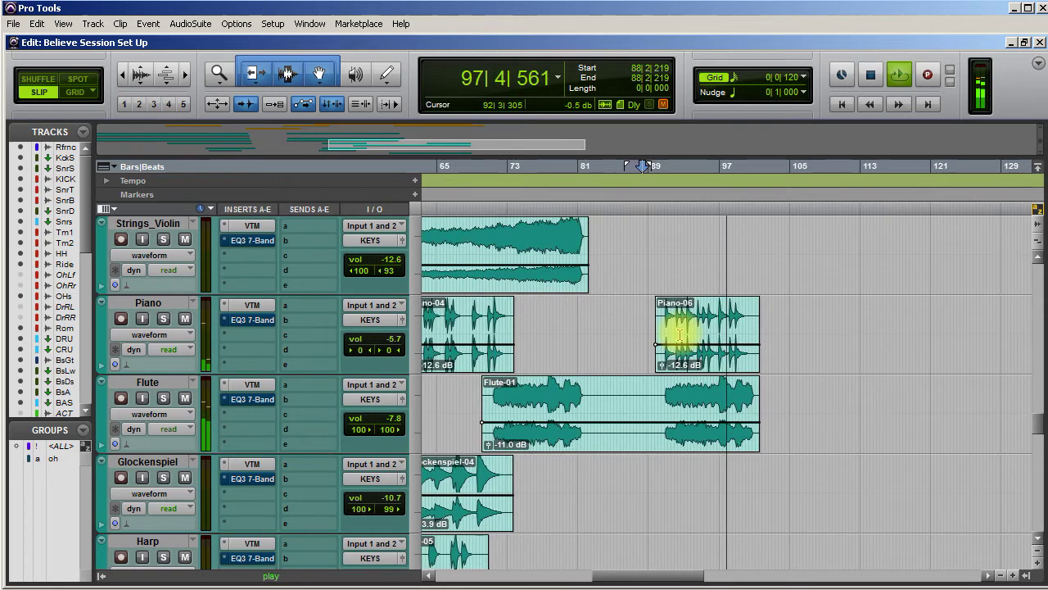
key(space)
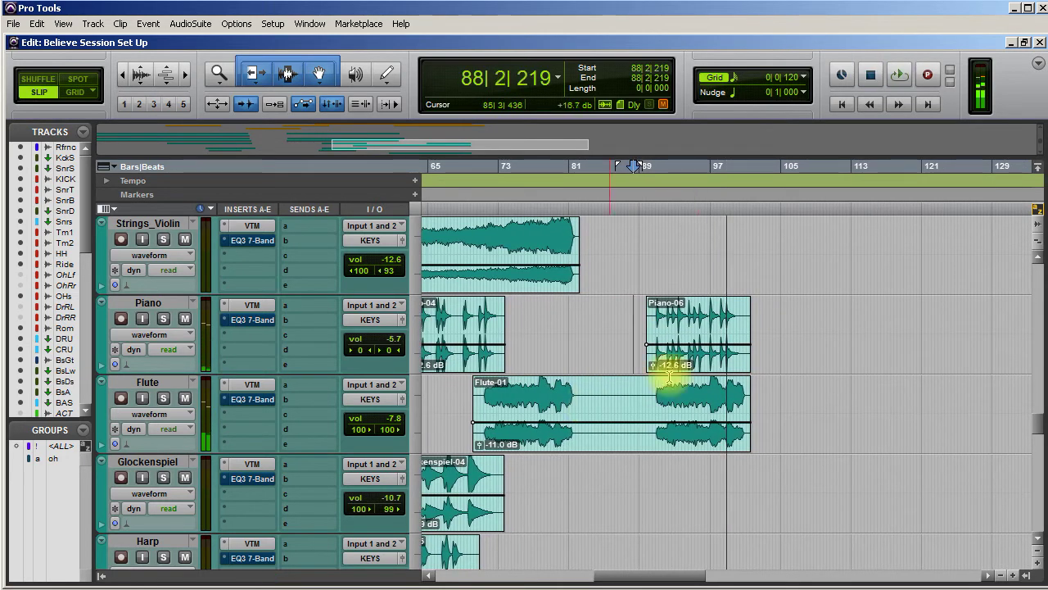
scroll(617, 379, left, 2)
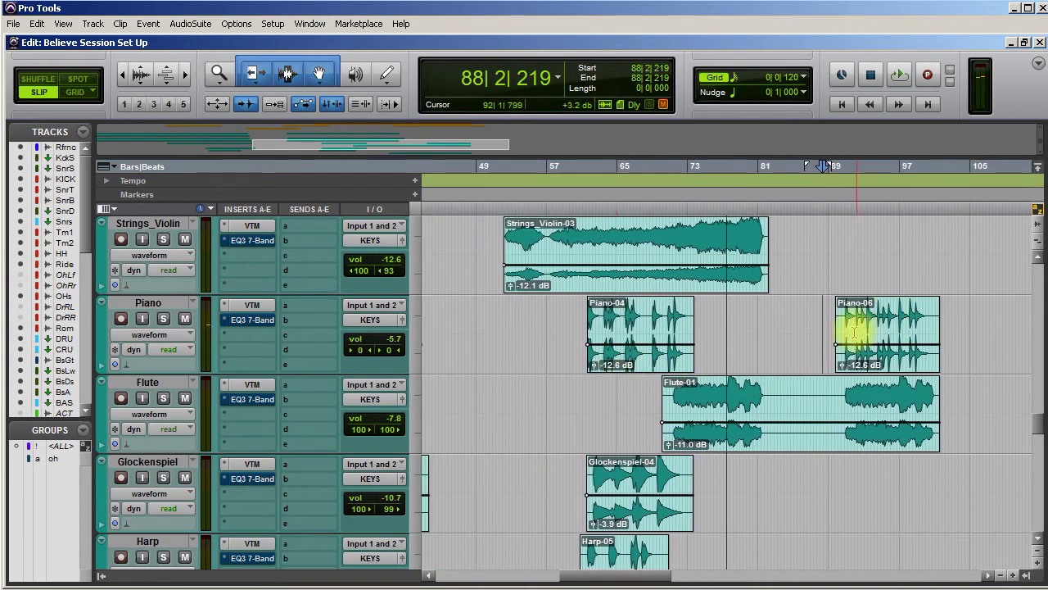
scroll(663, 373, left, 5)
scroll(672, 368, right, 8)
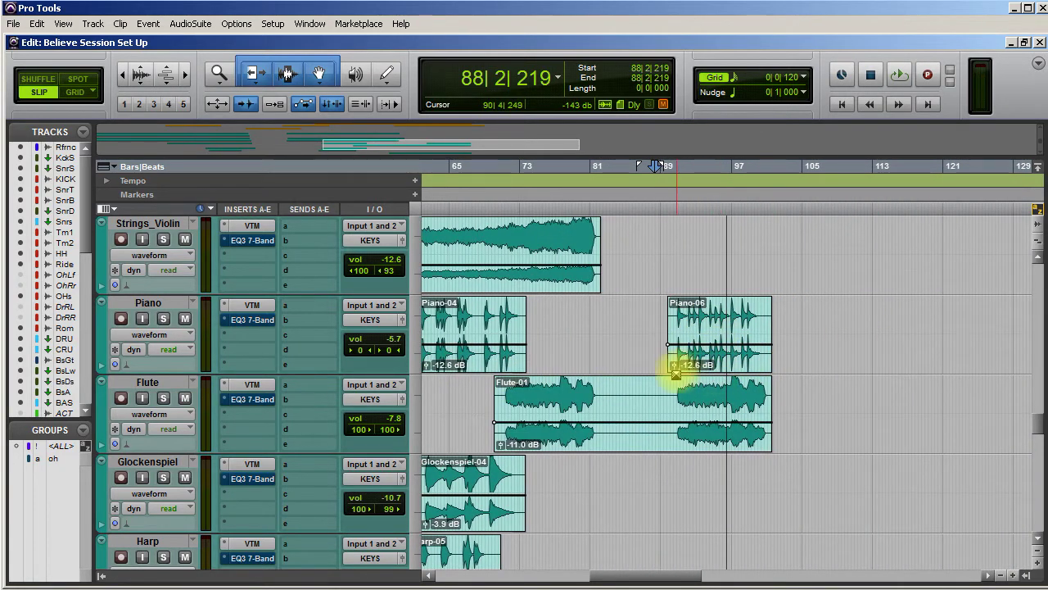
scroll(627, 386, left, 3)
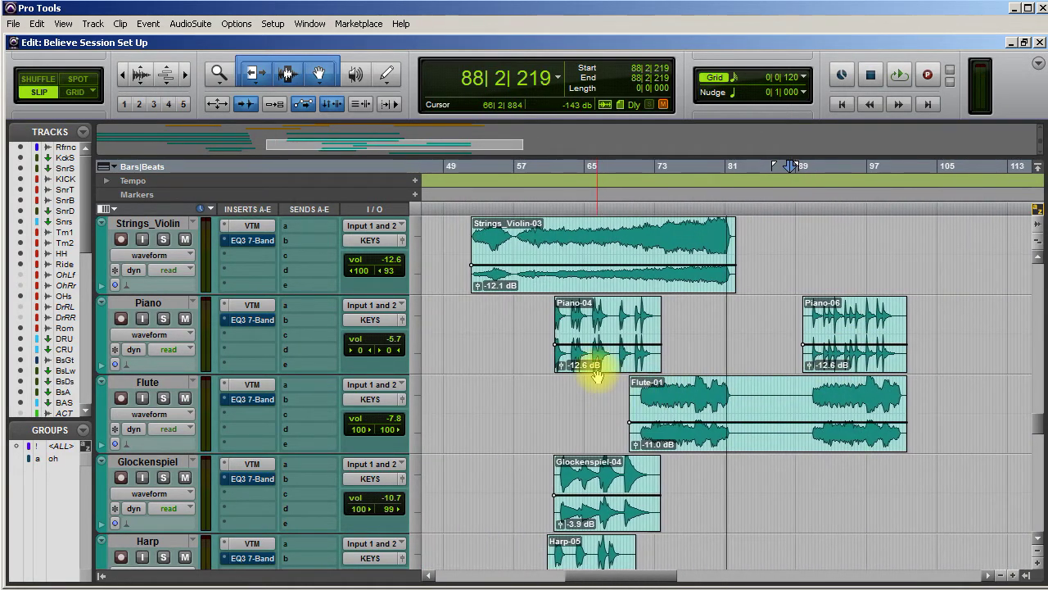
scroll(547, 369, left, 6)
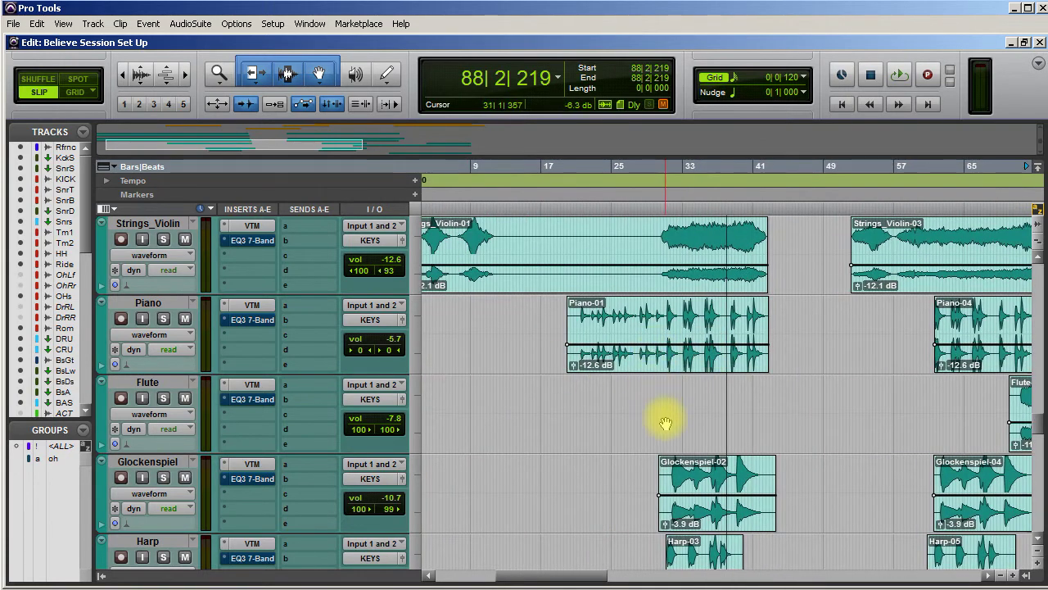
- Play the mix from bar 21 to check the level of the first Piano clip
click(581, 307)
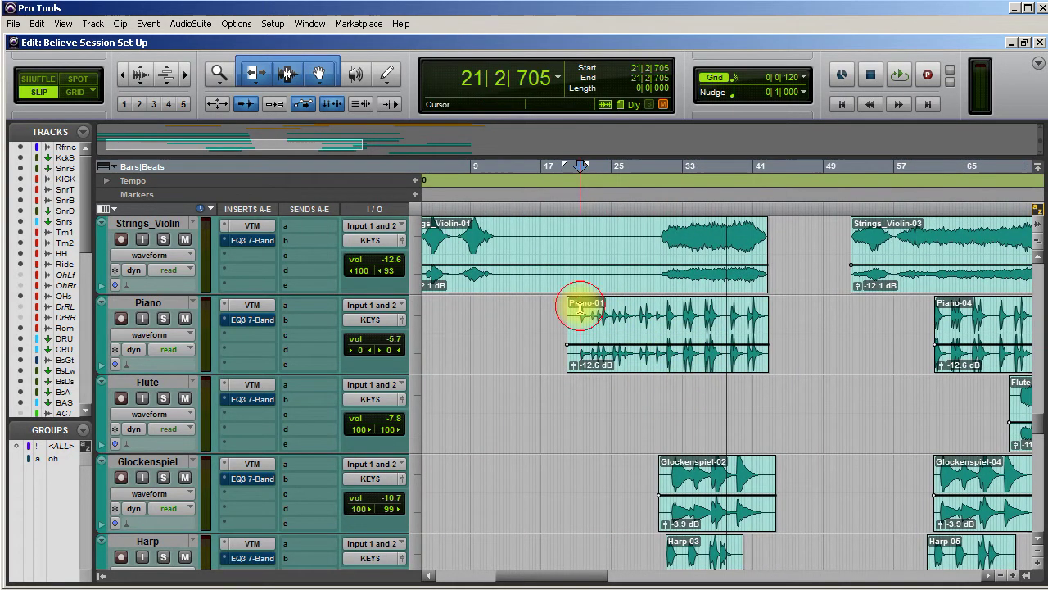
scroll(491, 328, left, 2)
key(space)
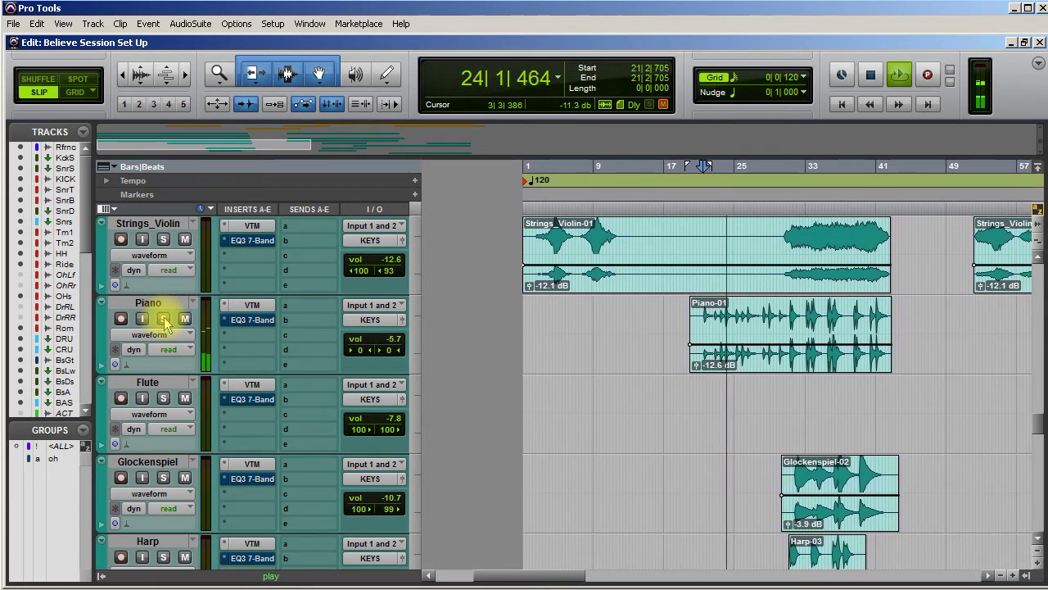
key(space)
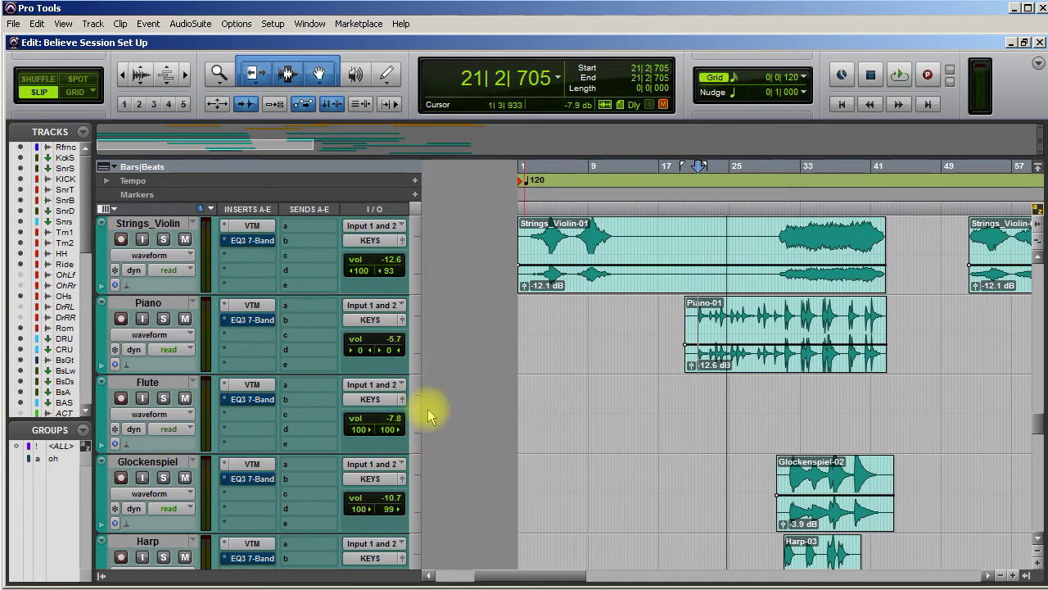
- Examine the levels and panning of the Sub Mix, reverb, vocal, keys and strings tracks
scroll(705, 450, down, 15)
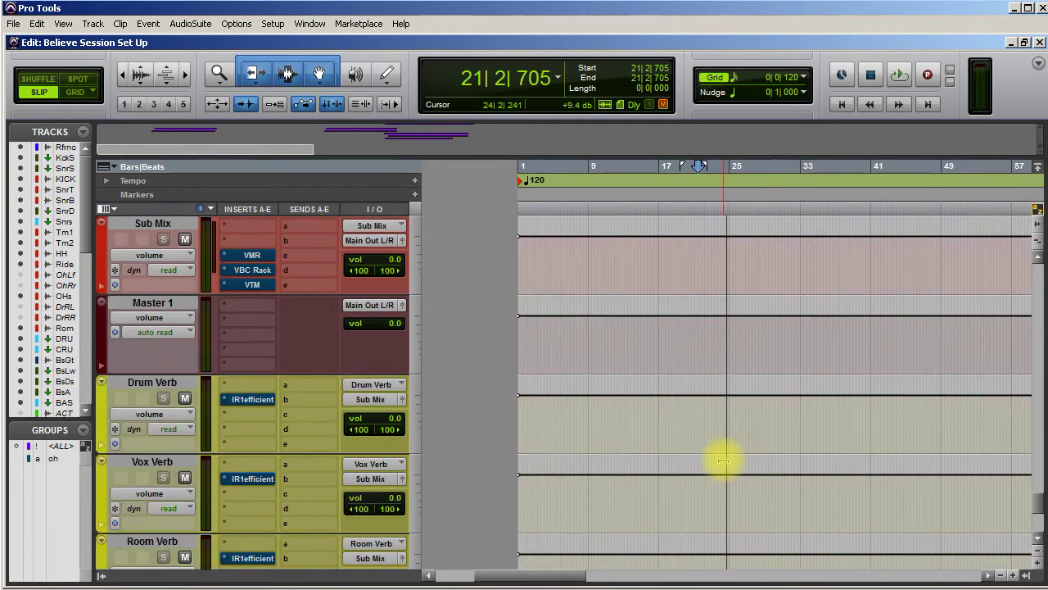
scroll(722, 462, down, 4)
scroll(722, 463, up, 5)
scroll(721, 464, down, 5)
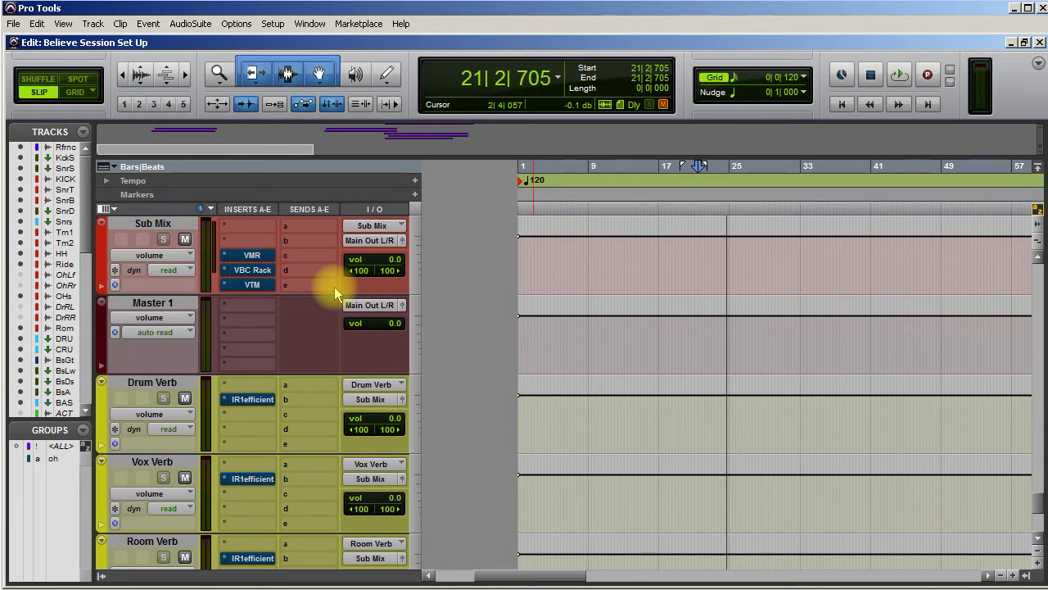
scroll(619, 290, up, 3)
scroll(619, 291, up, 2)
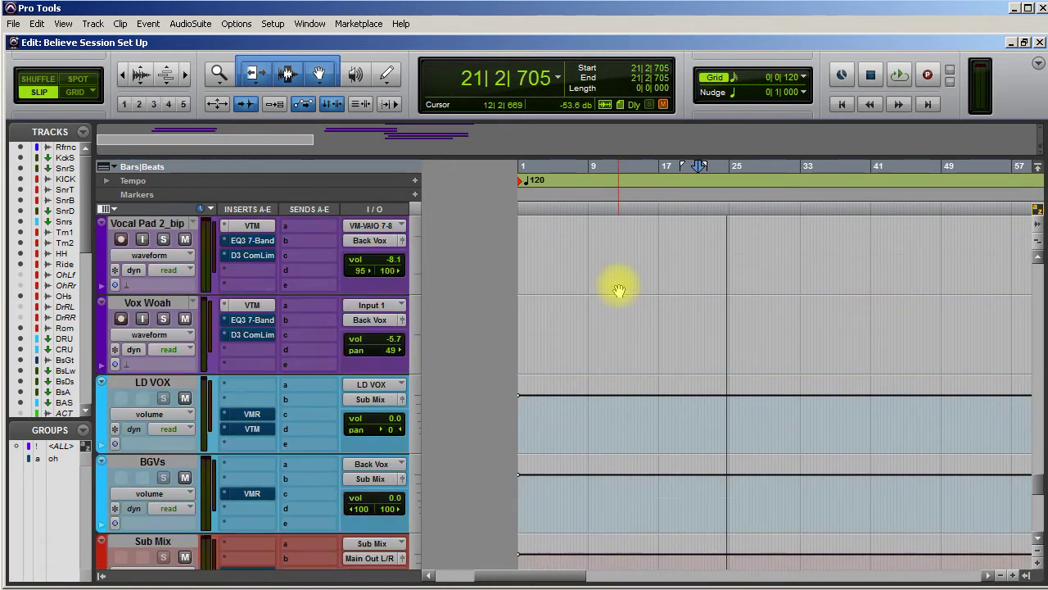
scroll(619, 291, up, 8)
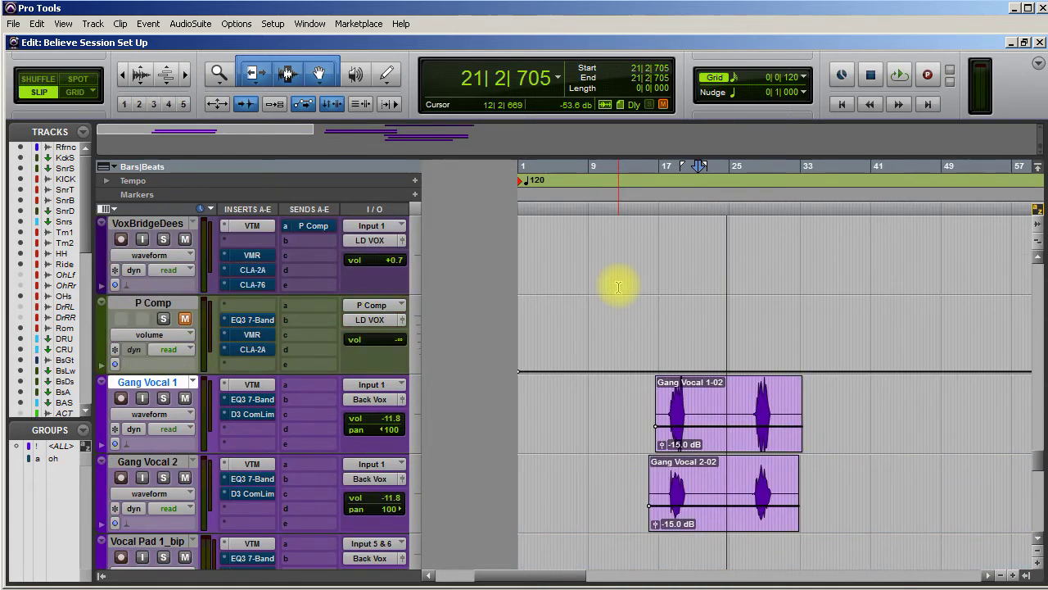
scroll(619, 288, up, 3)
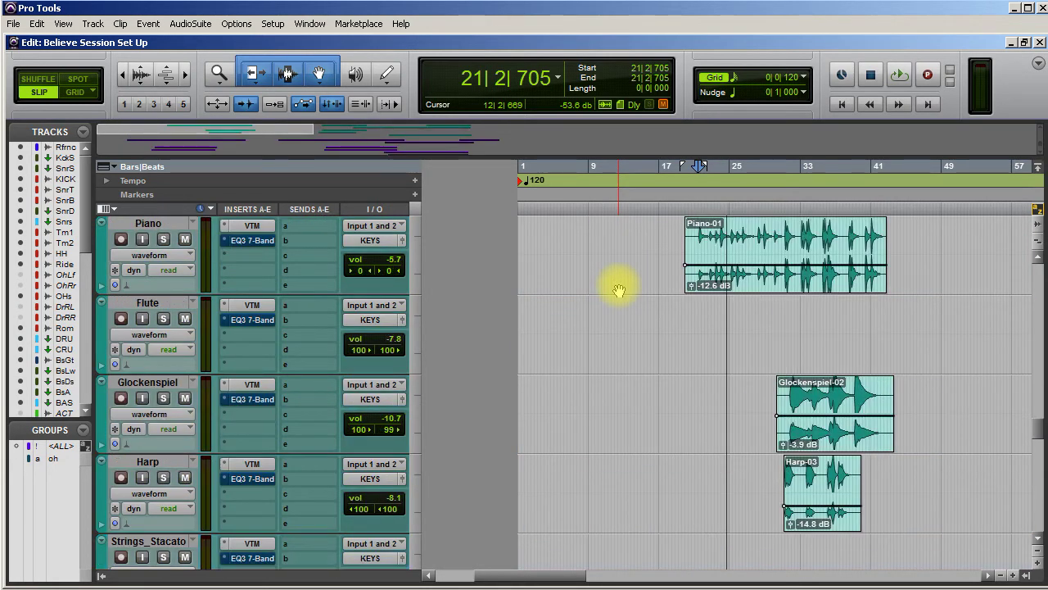
scroll(619, 291, up, 2)
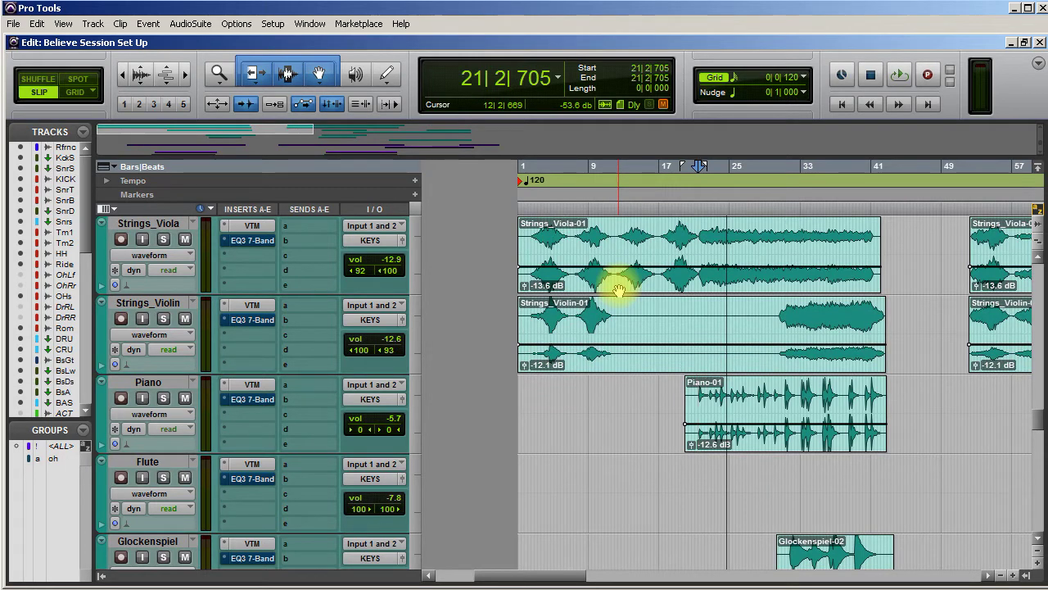
scroll(619, 291, up, 2)
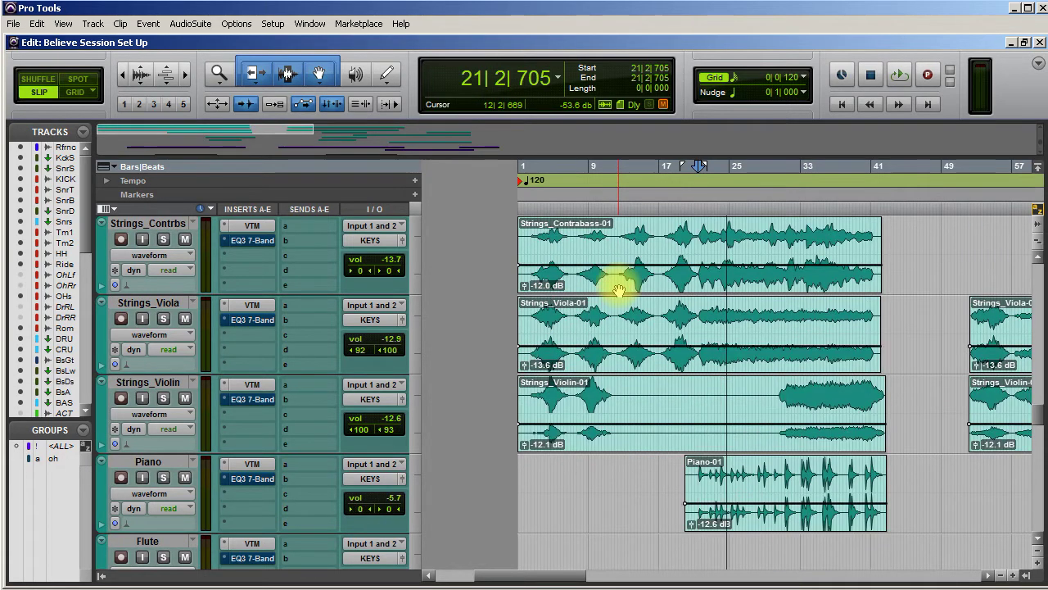
- Compare the volume and pan settings of the gang vocals and vocal pads with those of the strings and Piano tracks
scroll(619, 291, down, 7)
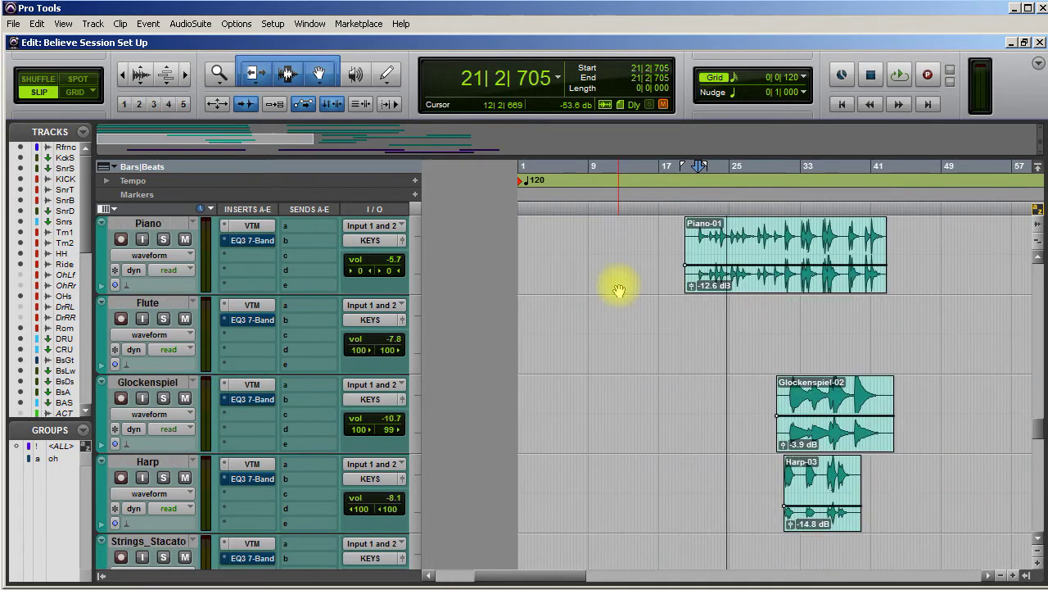
scroll(405, 328, down, 4)
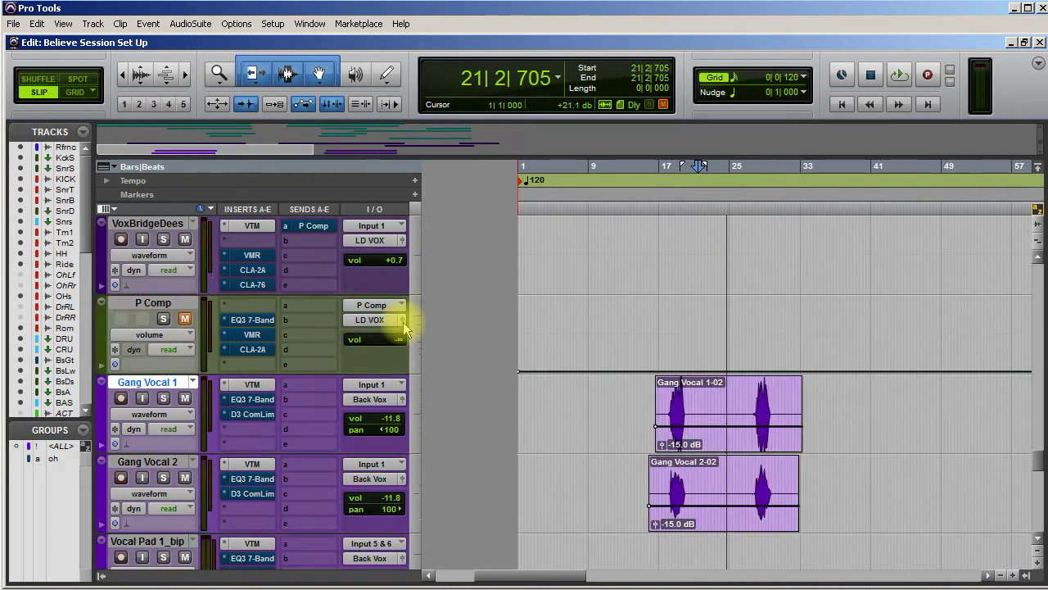
scroll(166, 485, down, 1)
scroll(167, 485, down, 1)
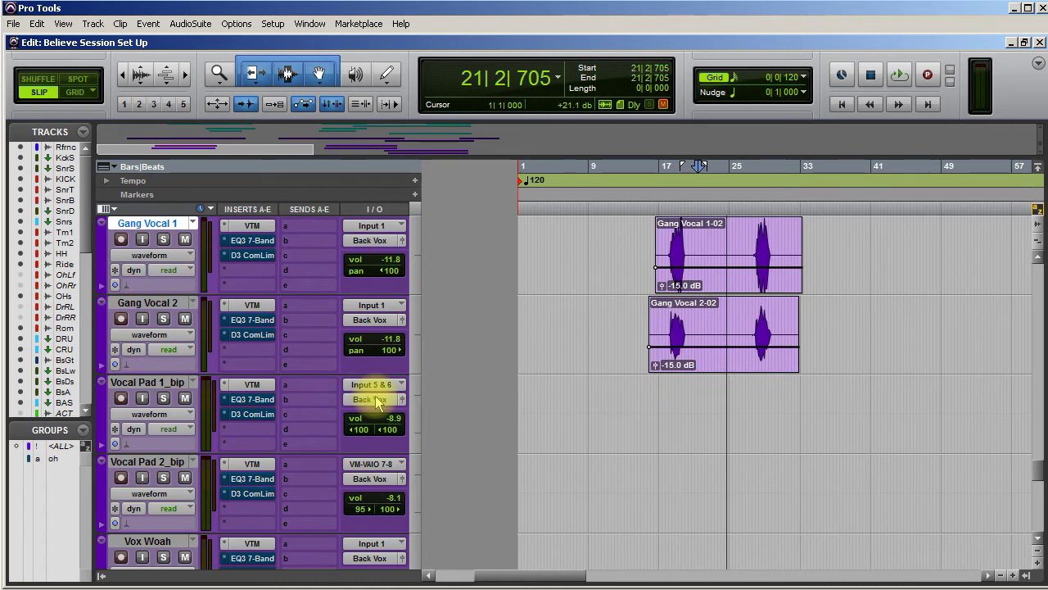
scroll(376, 402, up, 1)
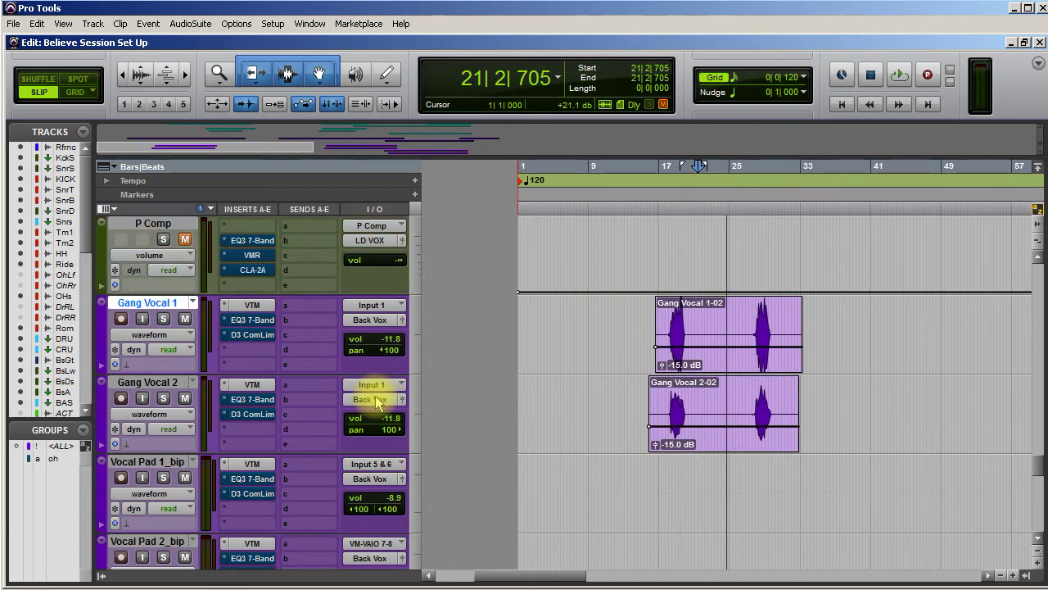
scroll(376, 402, up, 1)
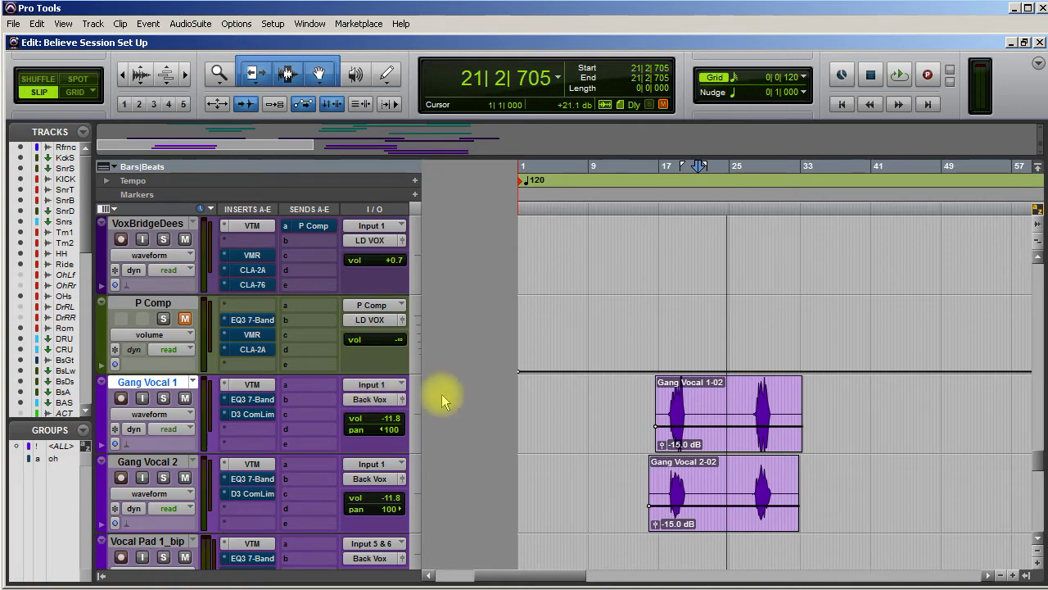
scroll(373, 348, up, 10)
scroll(374, 350, up, 7)
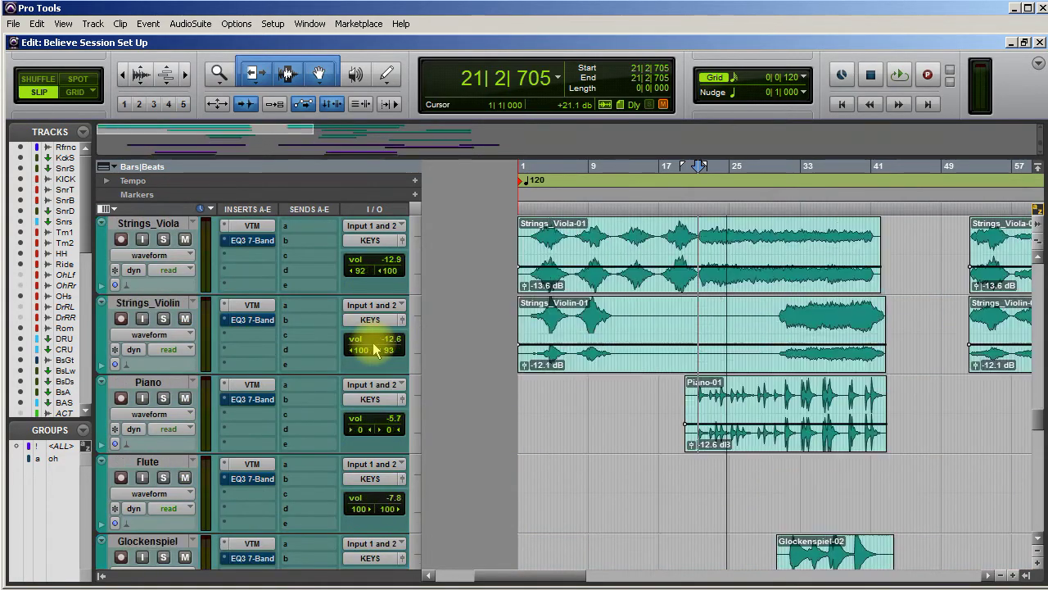
scroll(374, 349, down, 8)
scroll(373, 348, down, 10)
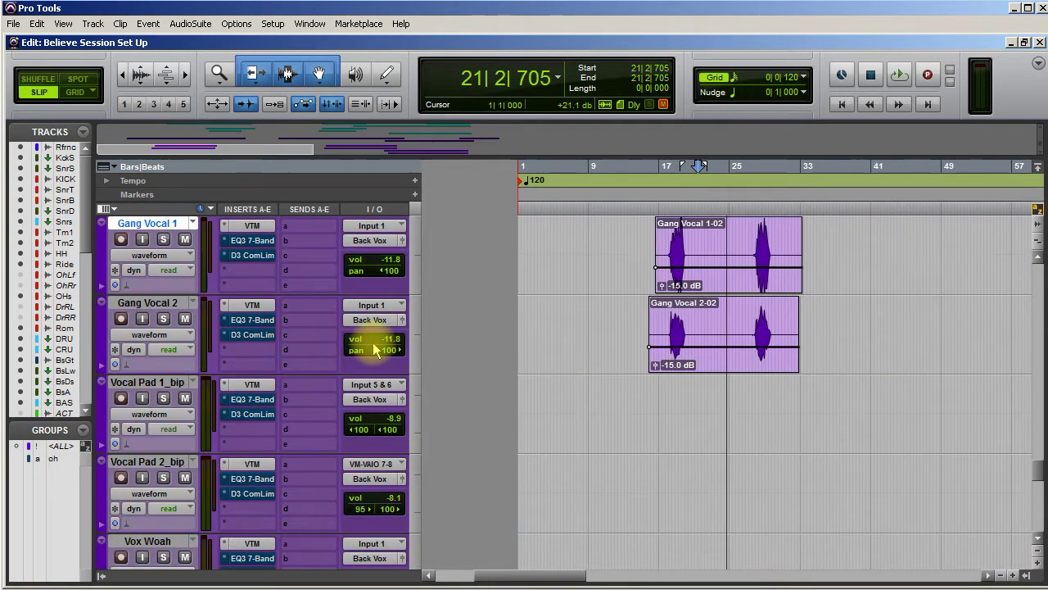
scroll(141, 283, up, 10)
scroll(141, 283, down, 3)
scroll(143, 281, up, 6)
- Route the Sub Mix output to a new stereo audio track named Static Mix and record-enable that track
scroll(143, 279, down, 5)
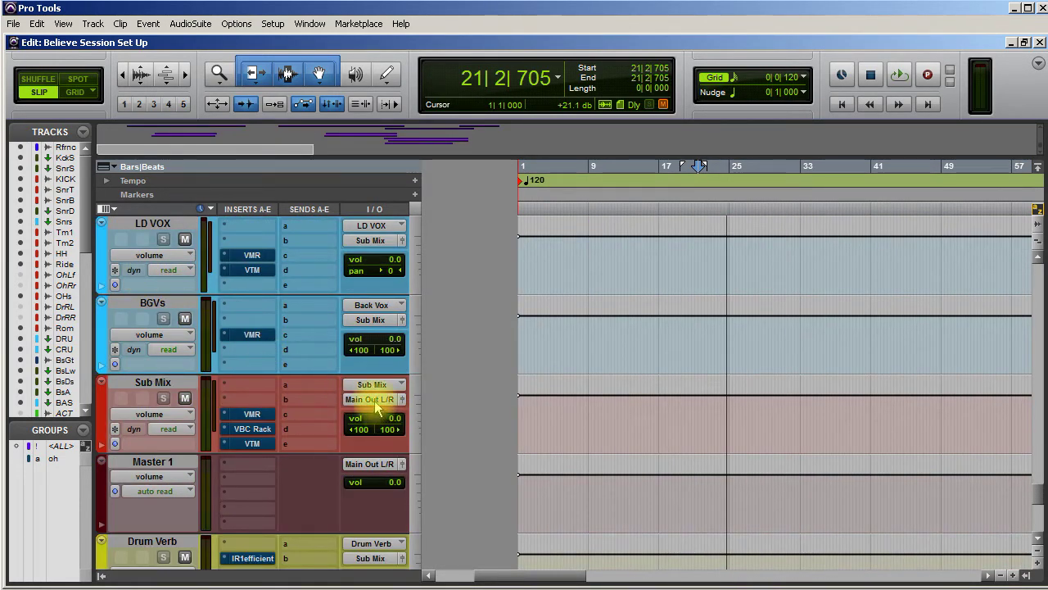
click(375, 401)
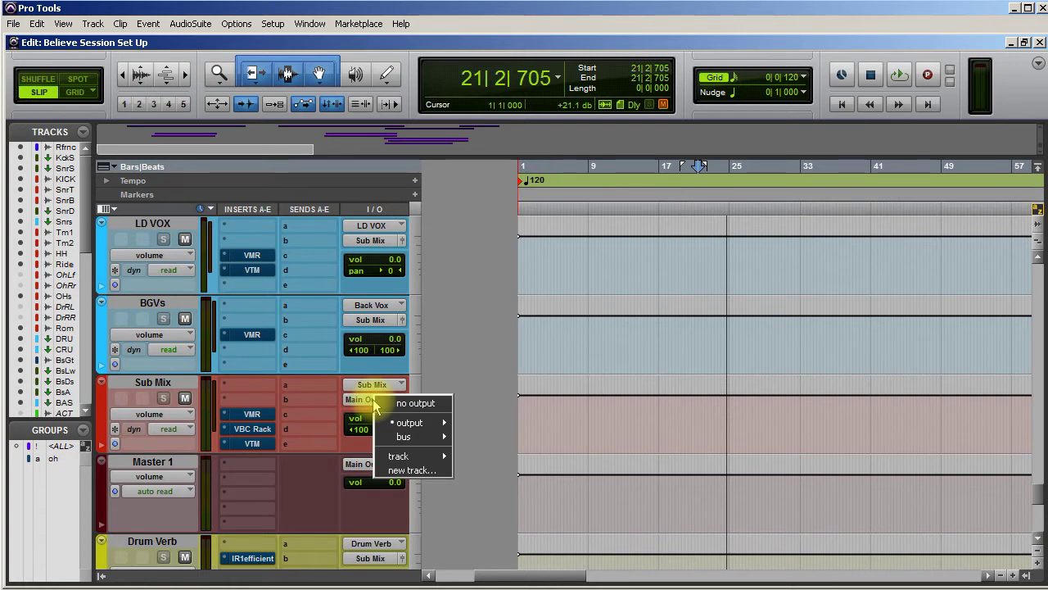
click(400, 470)
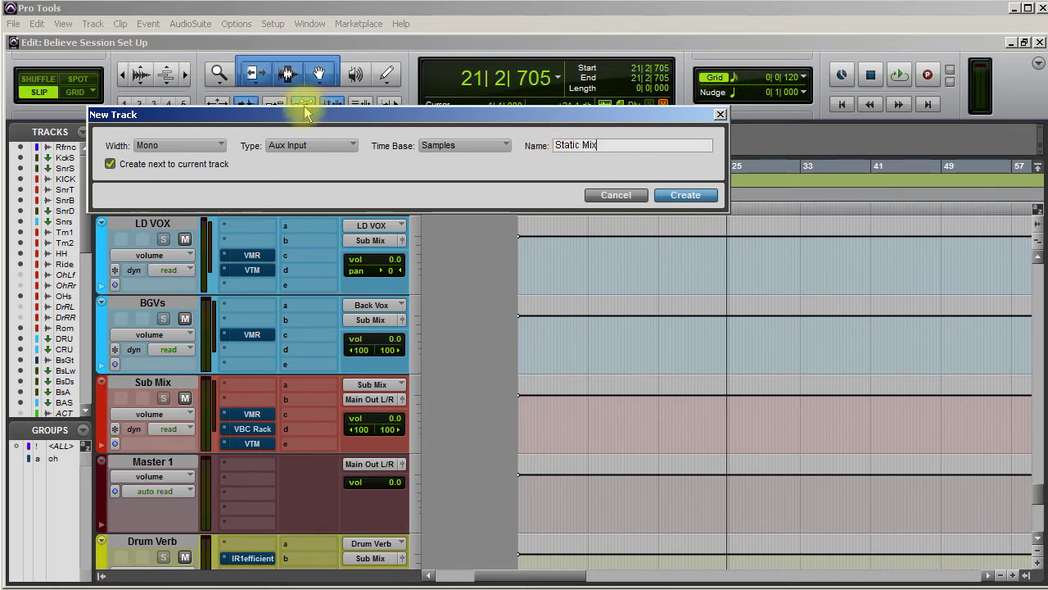
click(337, 145)
click(376, 163)
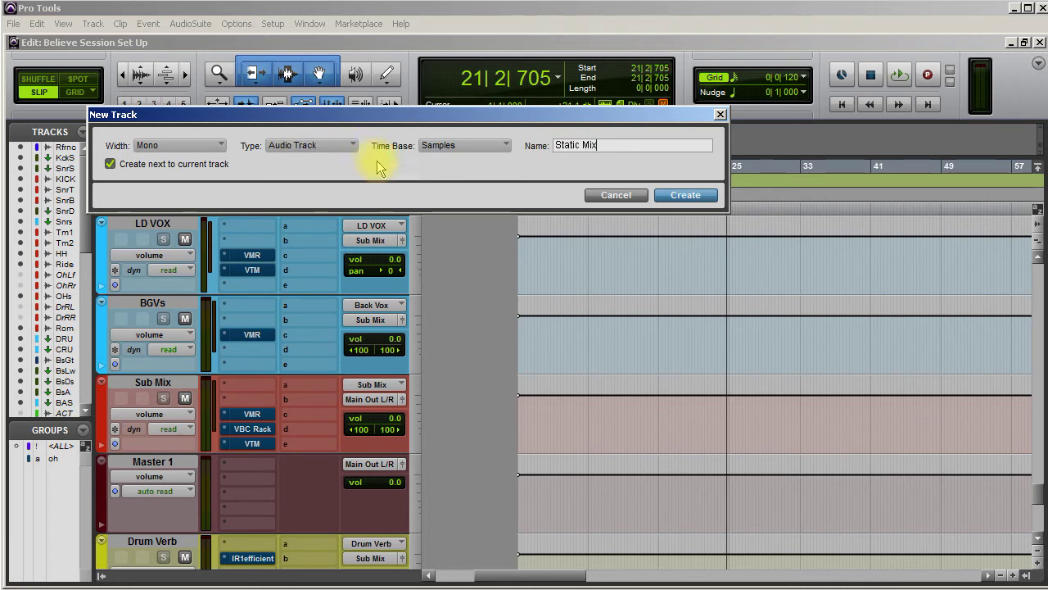
click(218, 146)
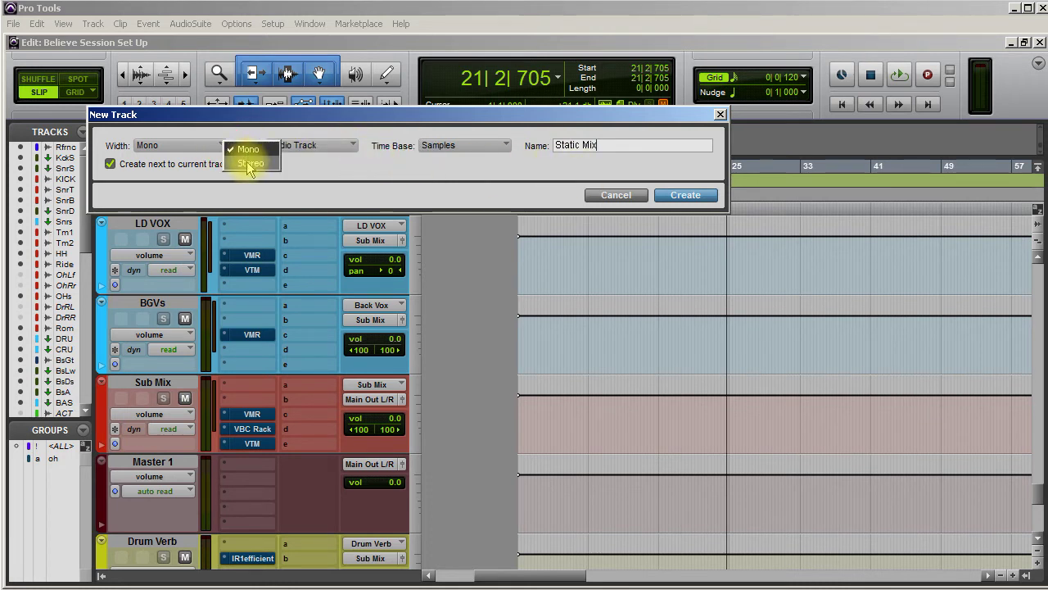
click(251, 163)
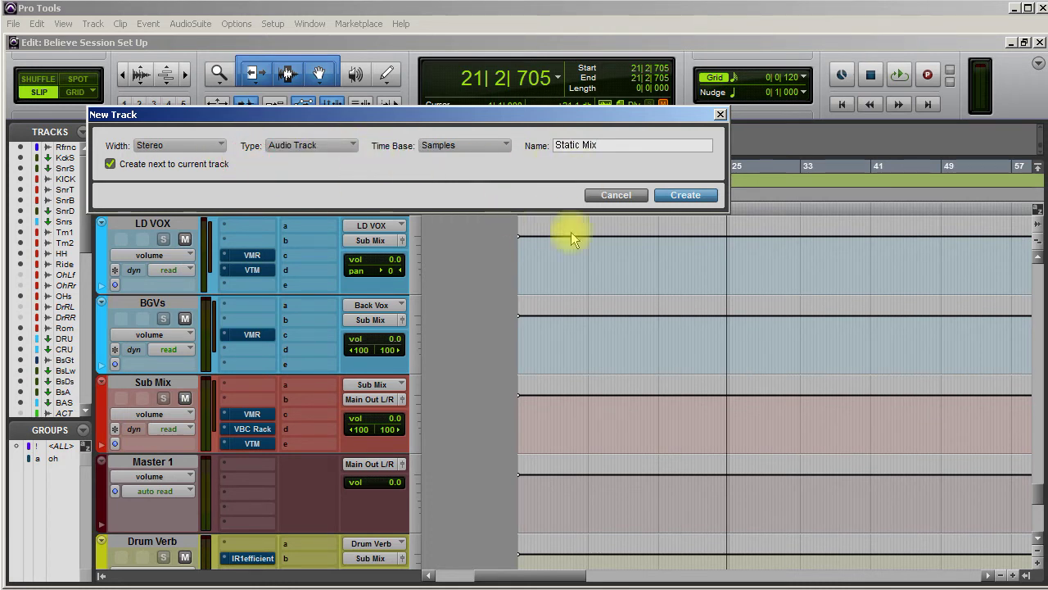
click(692, 210)
scroll(274, 469, down, 5)
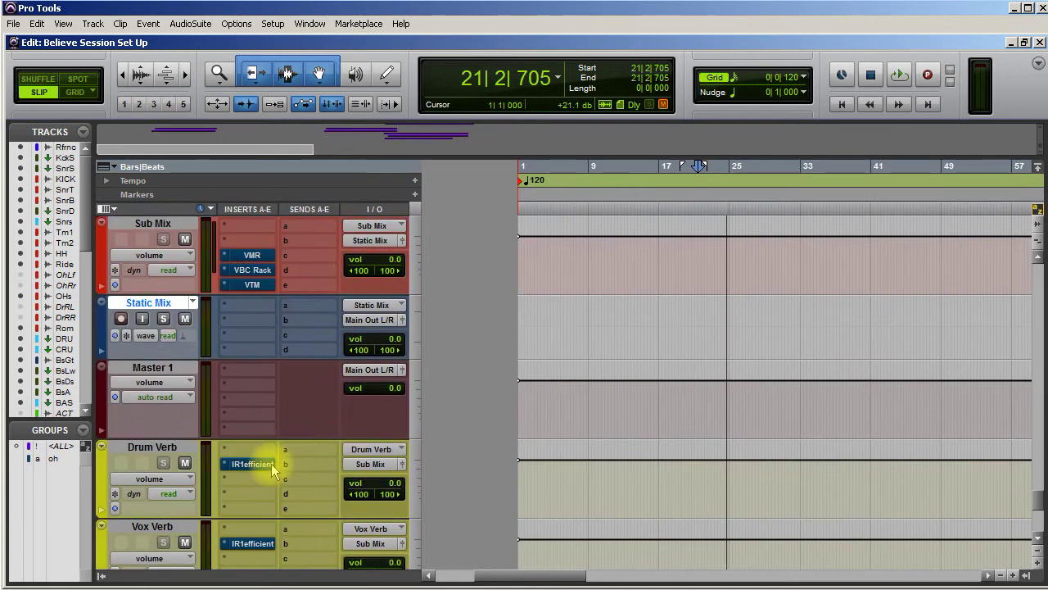
click(121, 238)
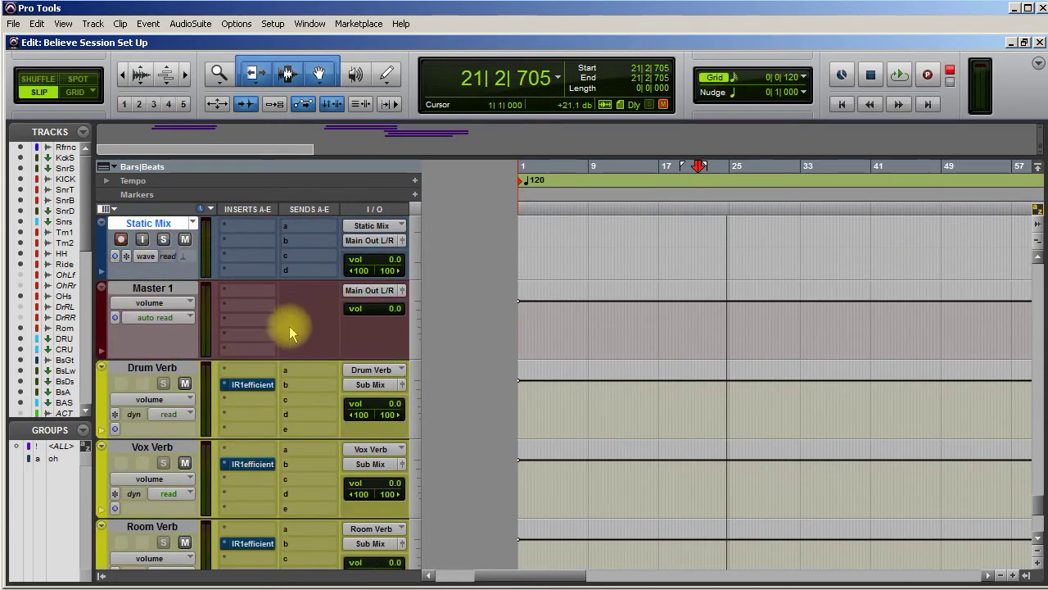
- Record a short test pass of the mix onto the Static Mix track from bar 11, near the start of the lead vocal
scroll(543, 381, up, 5)
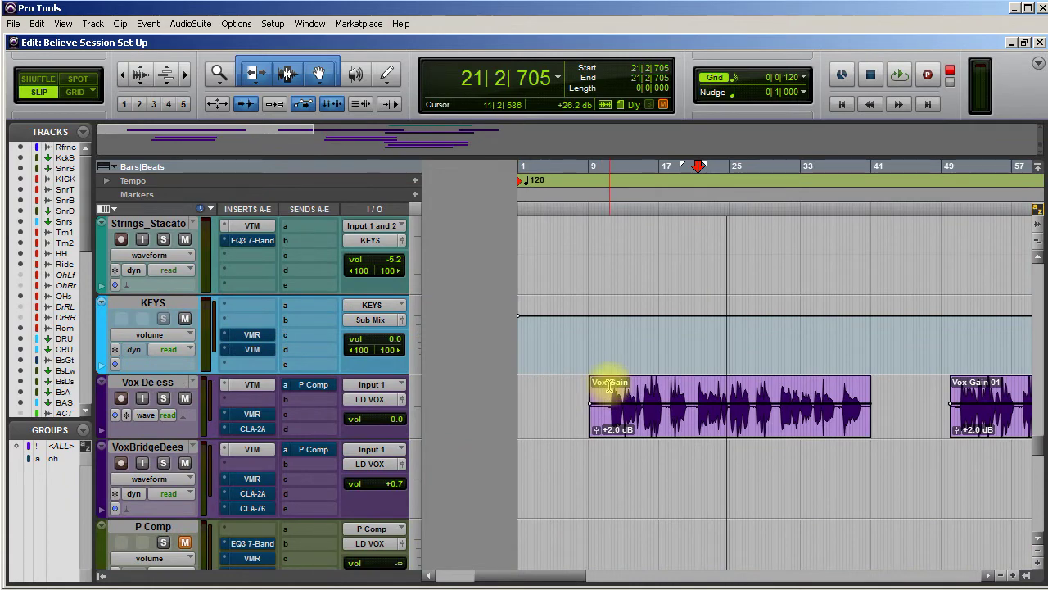
click(610, 385)
key(ctrl+space)
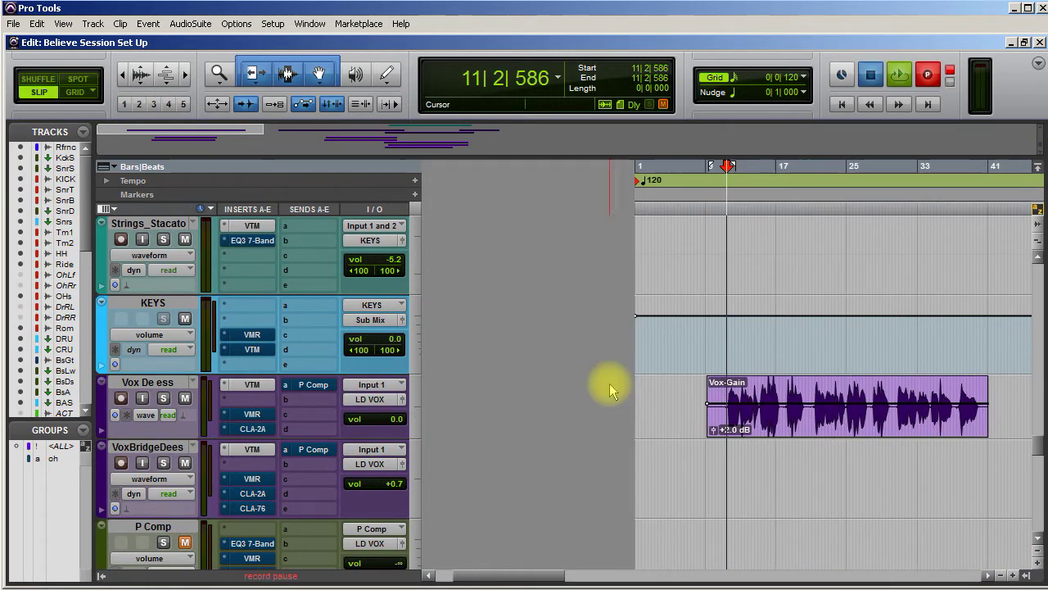
scroll(682, 376, down, 3)
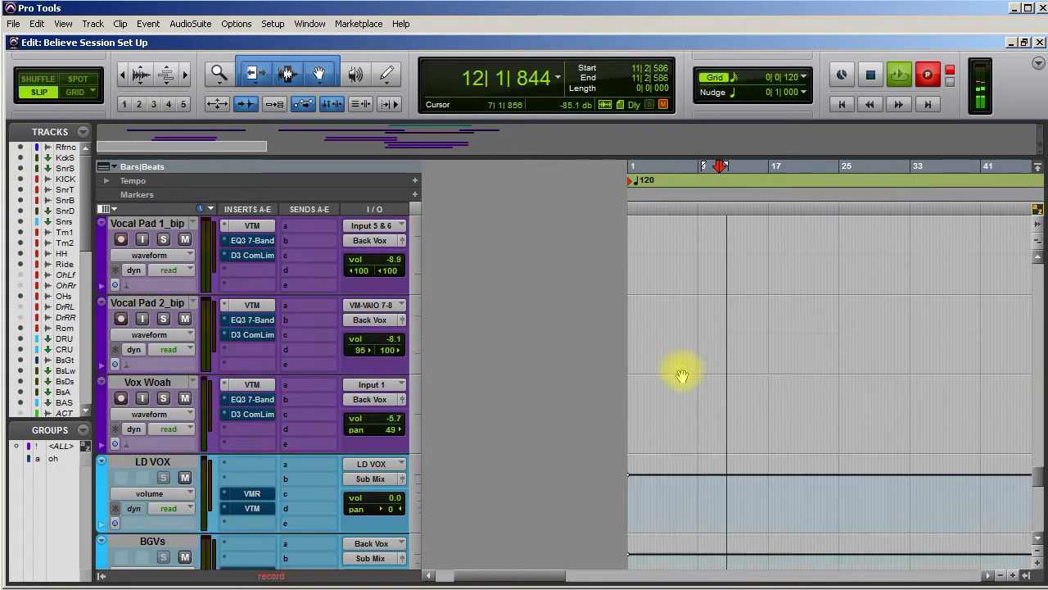
scroll(682, 376, down, 5)
scroll(678, 374, up, 1)
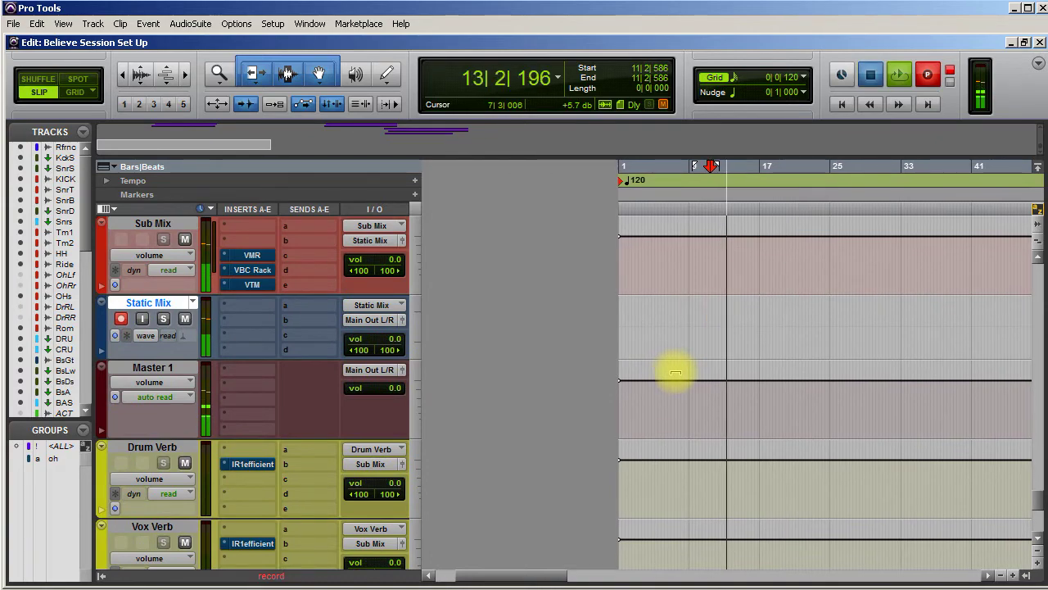
key(space)
- Return to the session start at bar 1 and begin recording the full mix onto the Static Mix track
scroll(676, 372, up, 10)
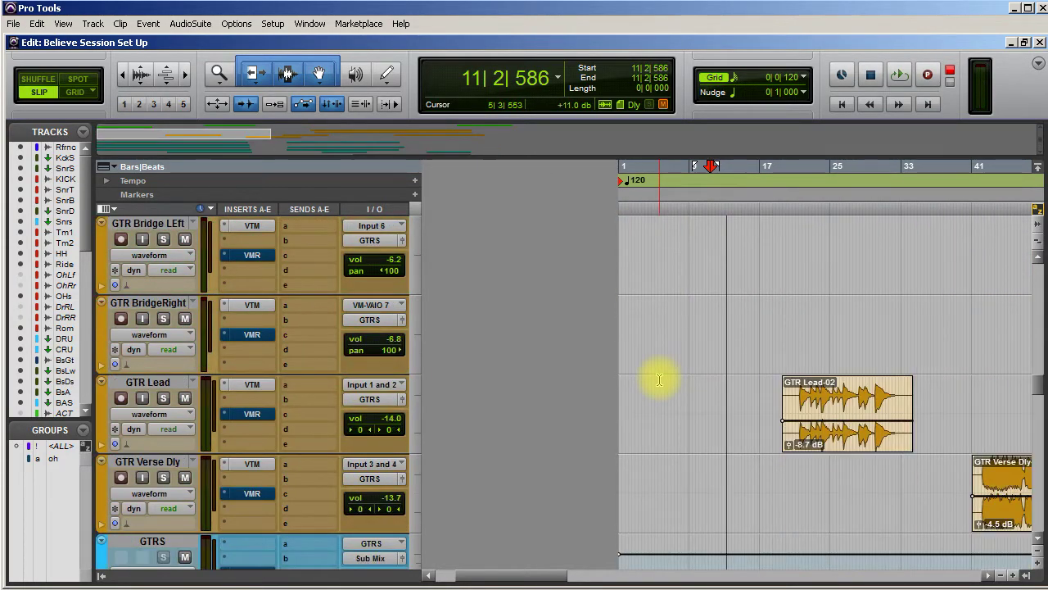
scroll(659, 379, up, 3)
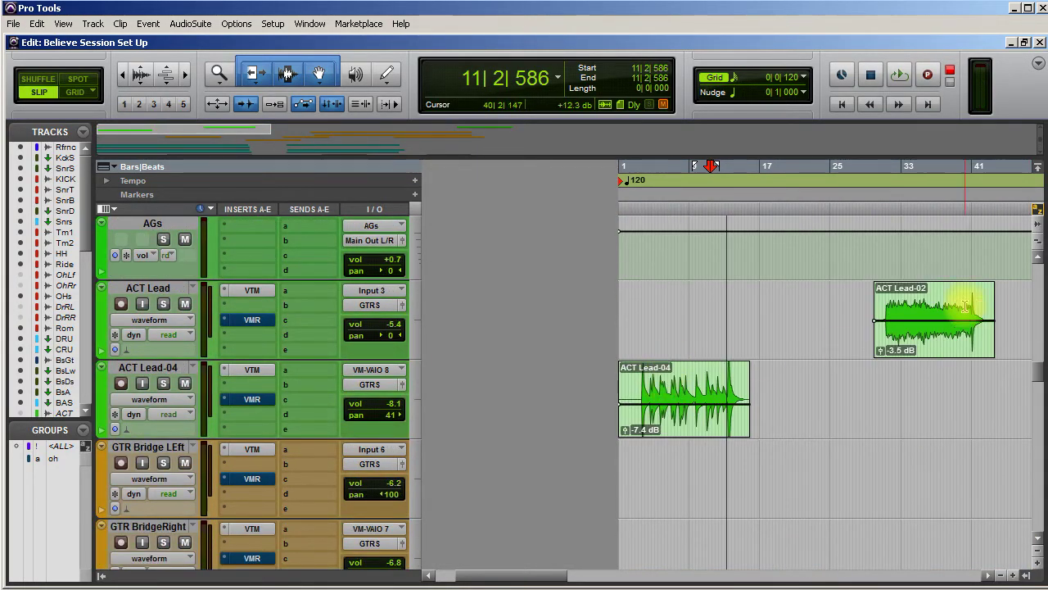
key(Return)
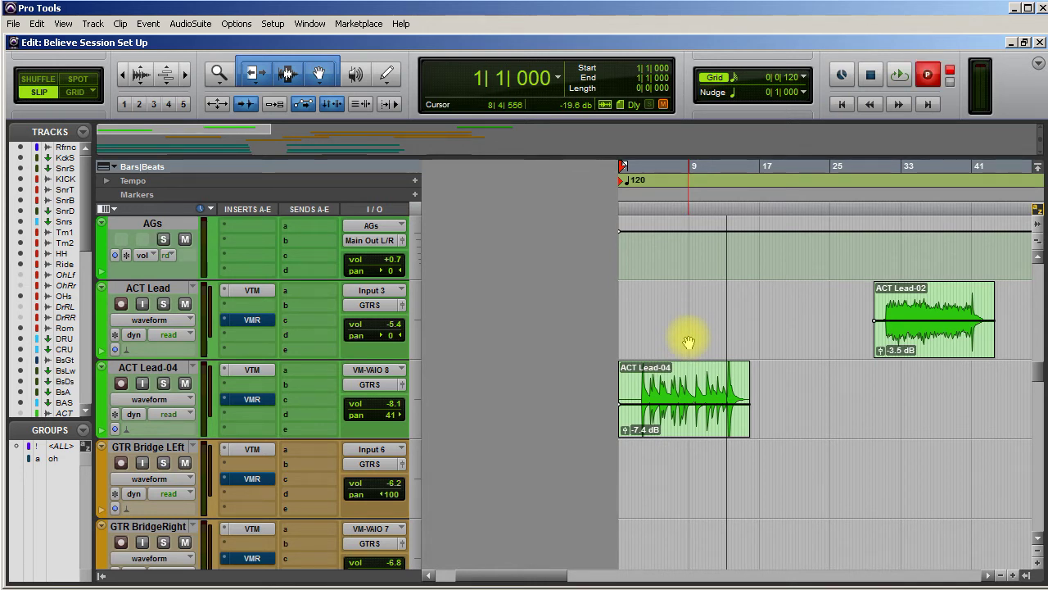
key(space)
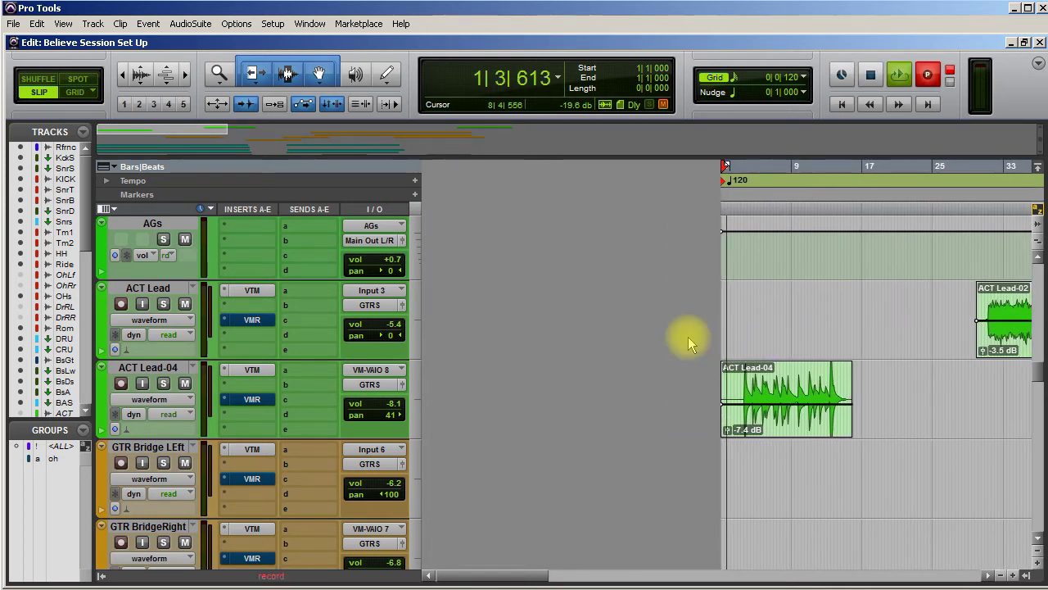
scroll(994, 410, down, 1)
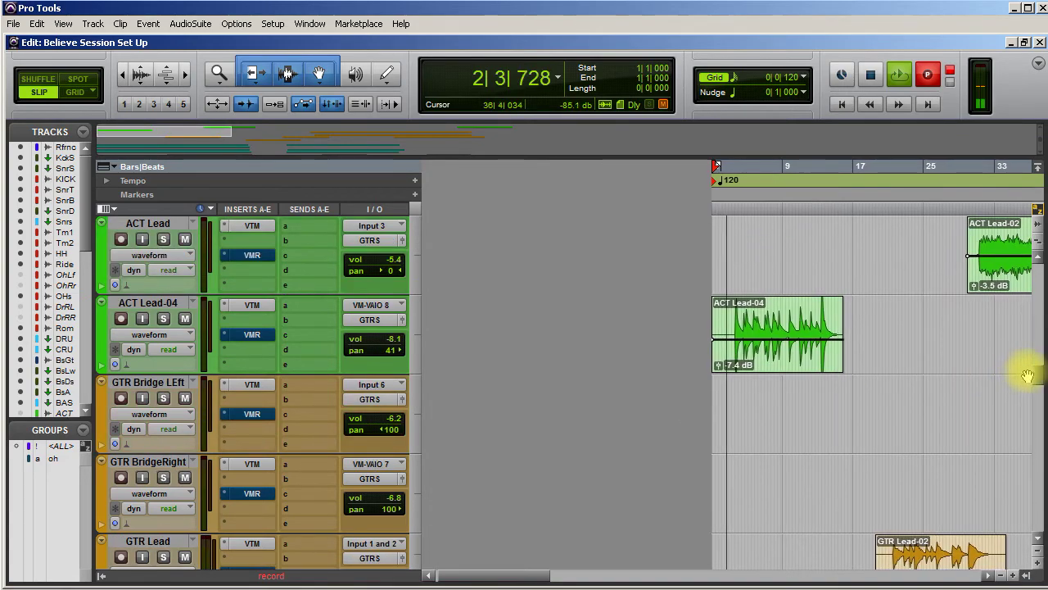
scroll(1029, 369, down, 15)
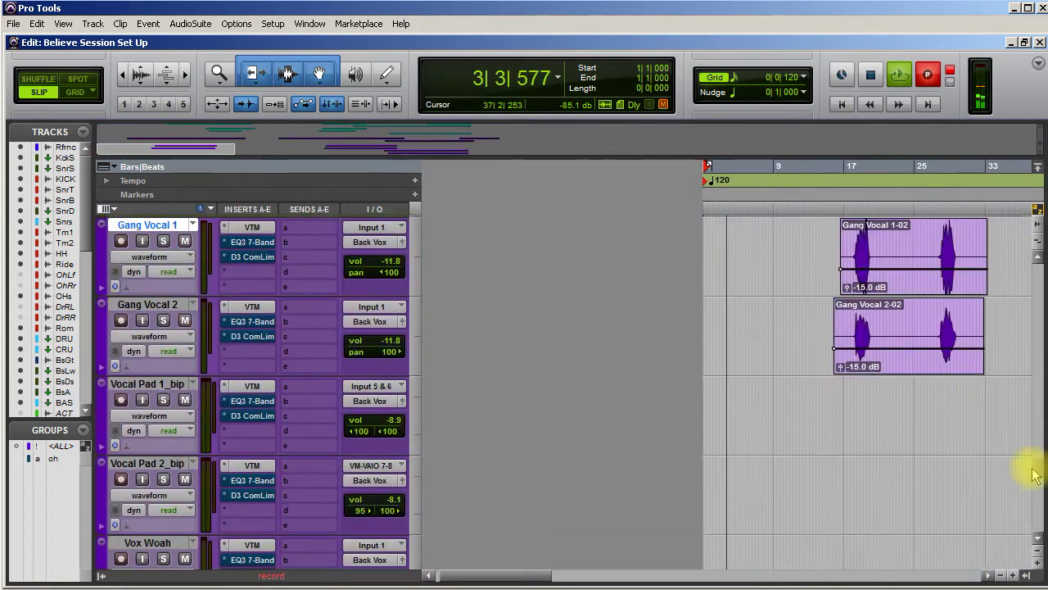
scroll(1033, 483, down, 10)
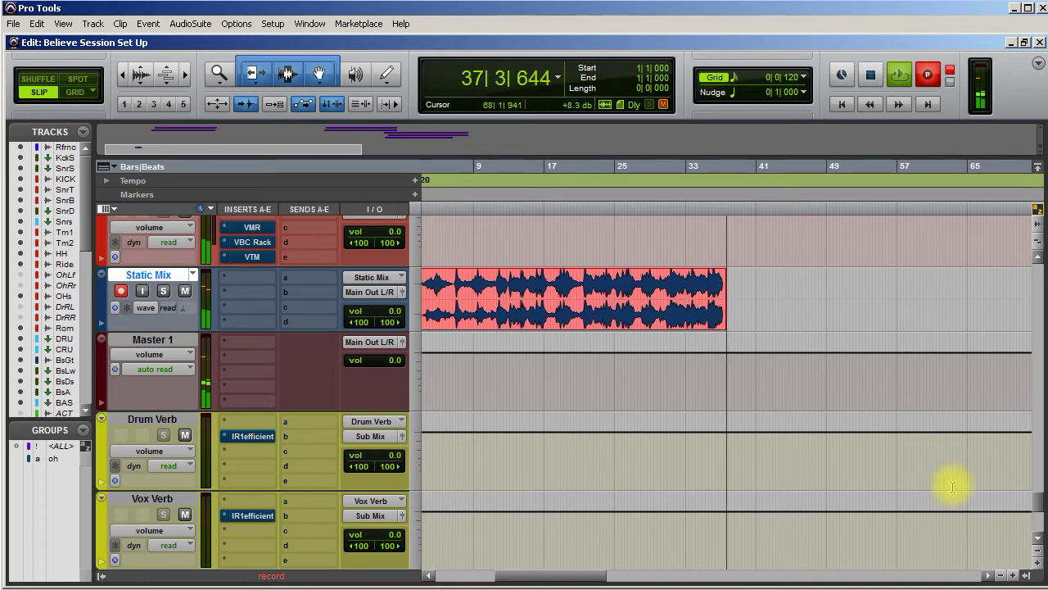
- Lower the Piano track's volume to -6.4 dB while the mix is being recorded
scroll(613, 433, up, 15)
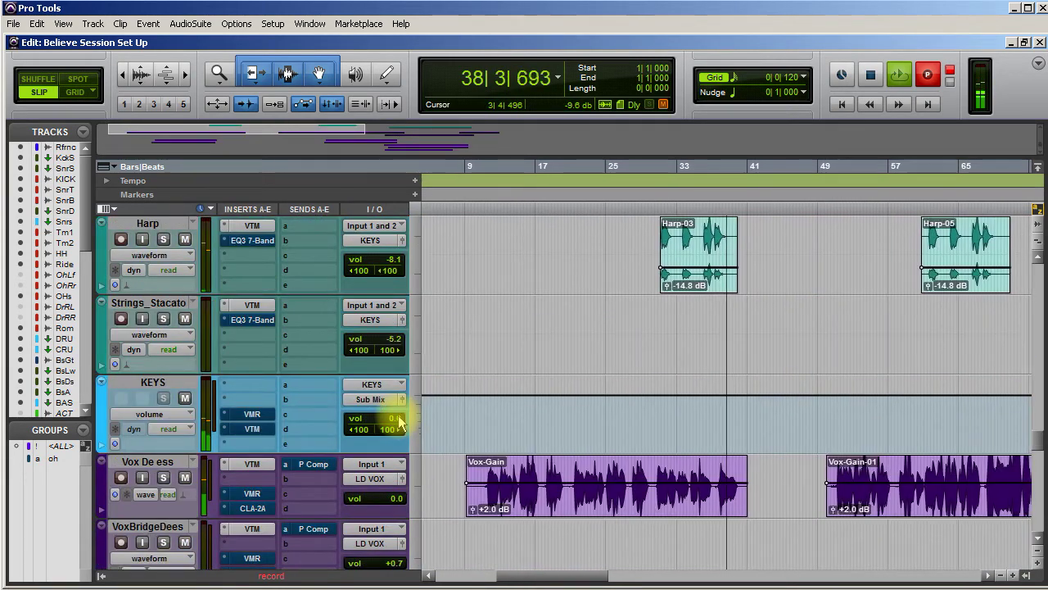
scroll(399, 420, up, 3)
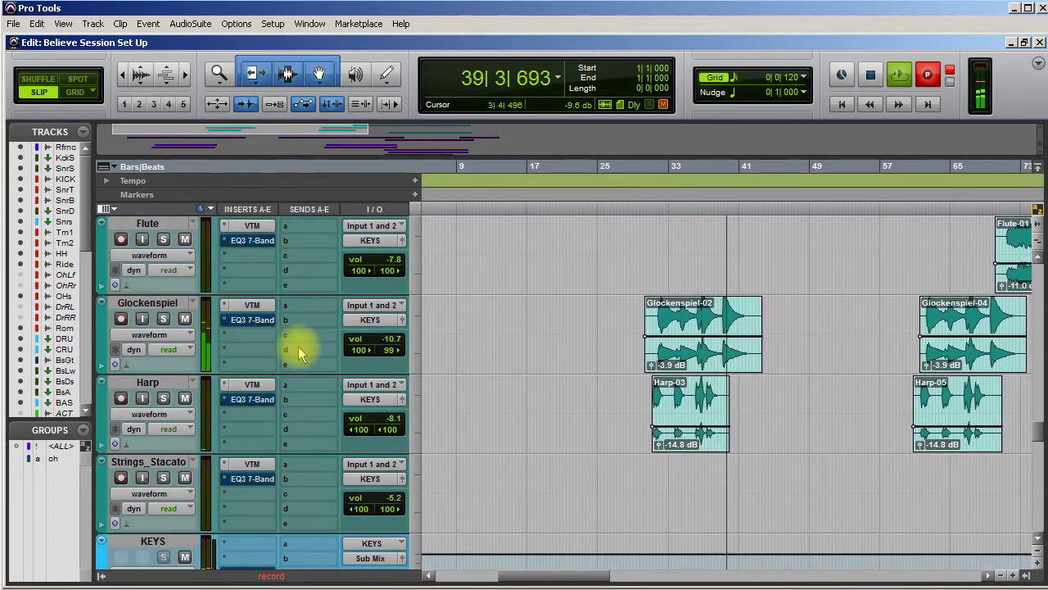
scroll(298, 346, up, 4)
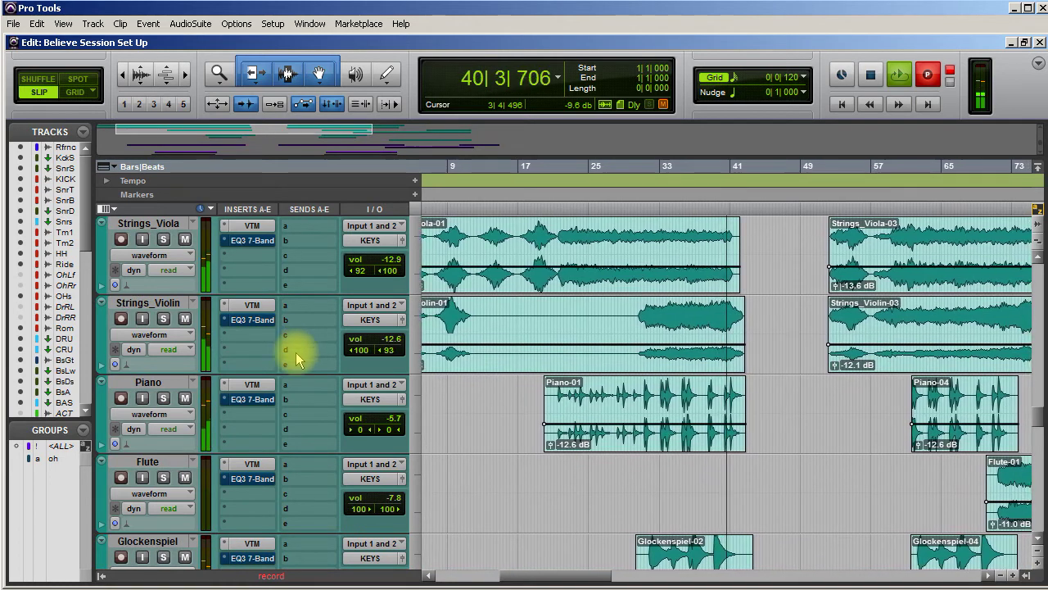
drag(375, 424, 371, 423)
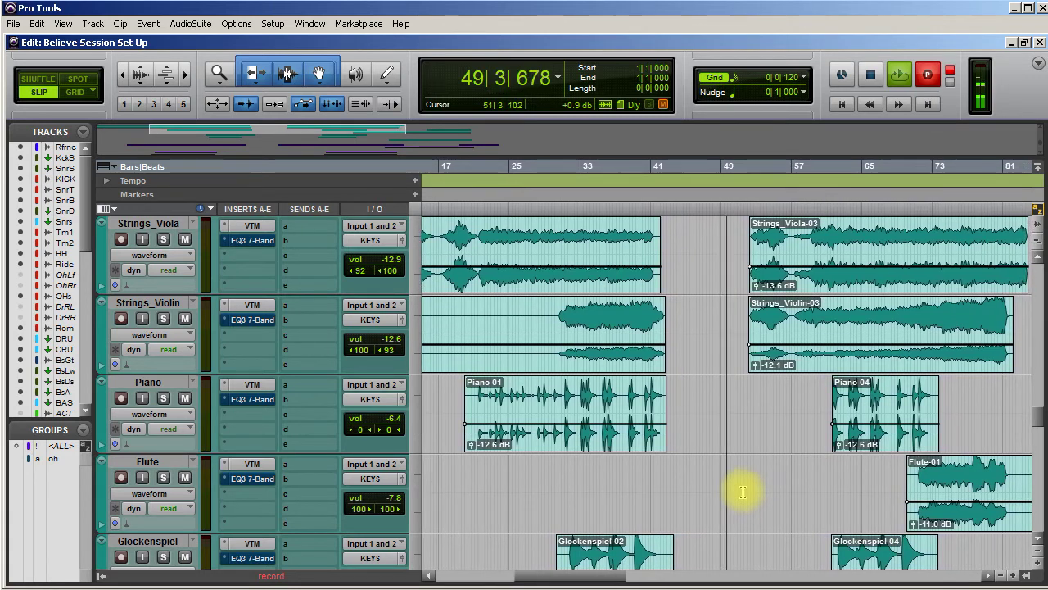
- Raise the KICK_bip track's volume to 0.0 dB during the recording pass
scroll(711, 517, up, 1)
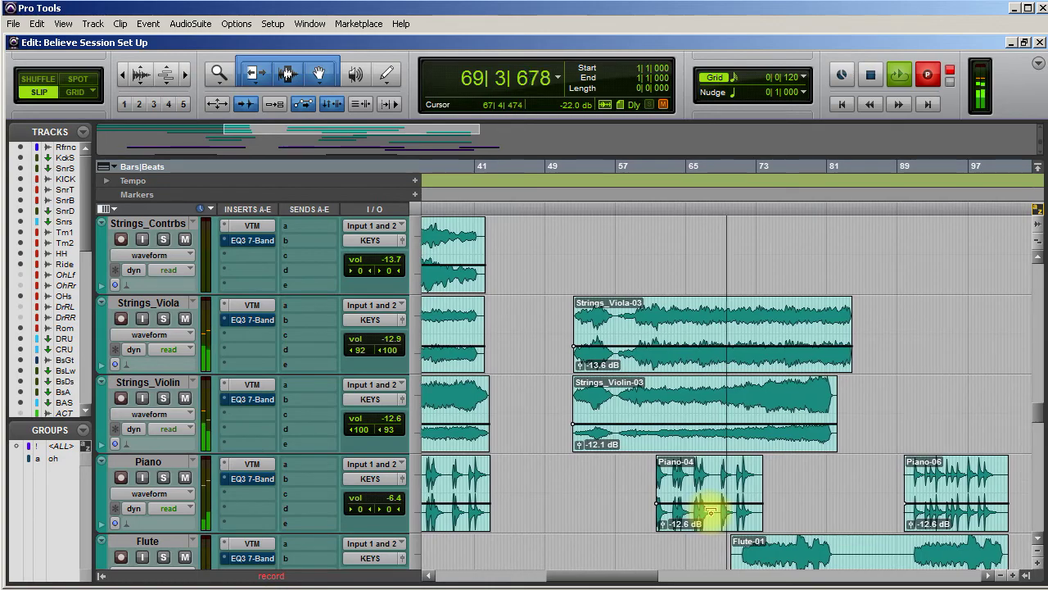
scroll(338, 433, up, 15)
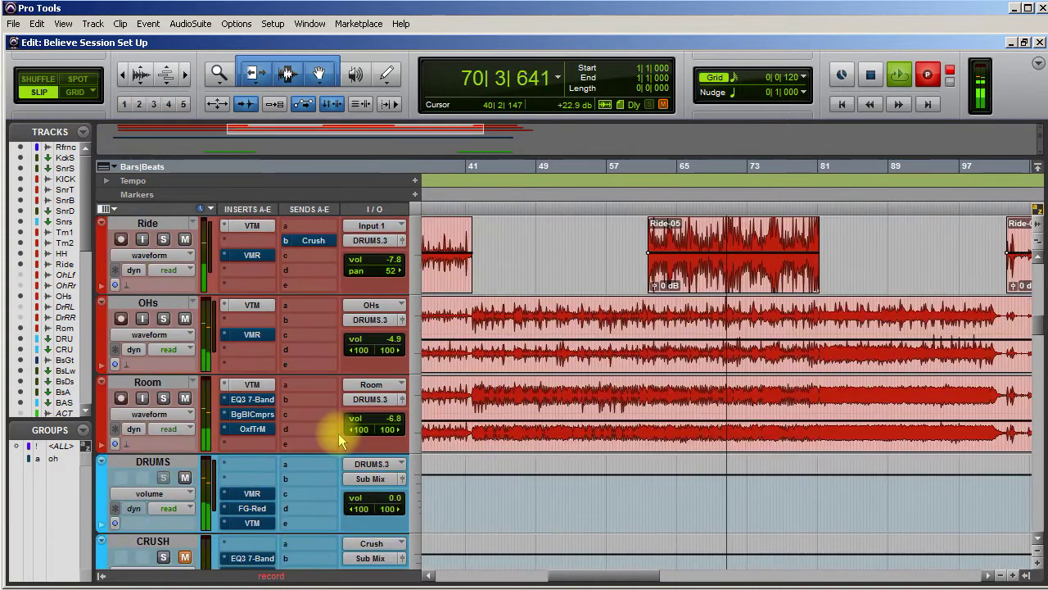
scroll(171, 356, up, 5)
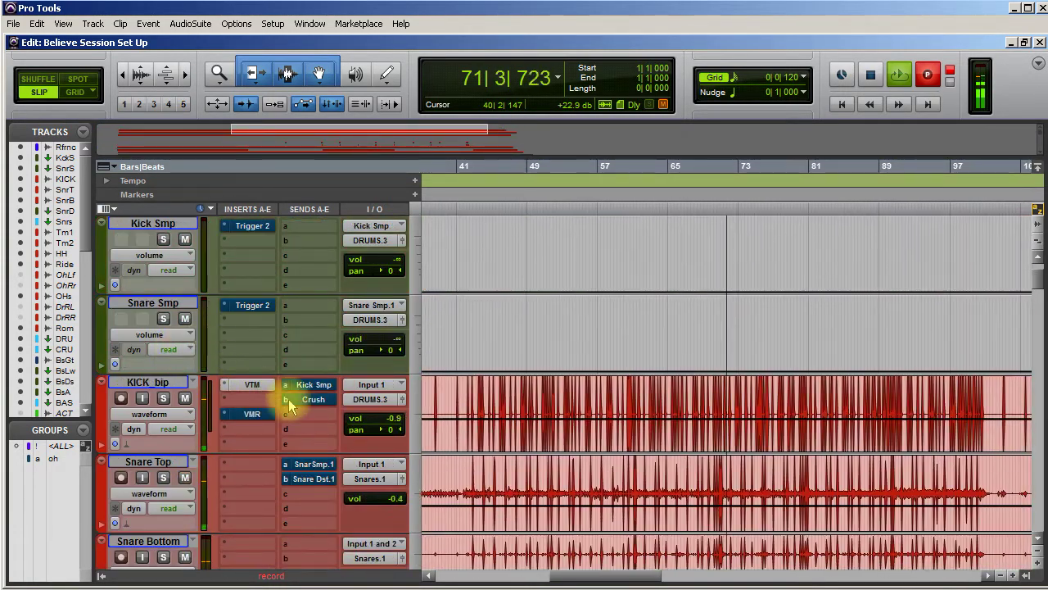
click(369, 425)
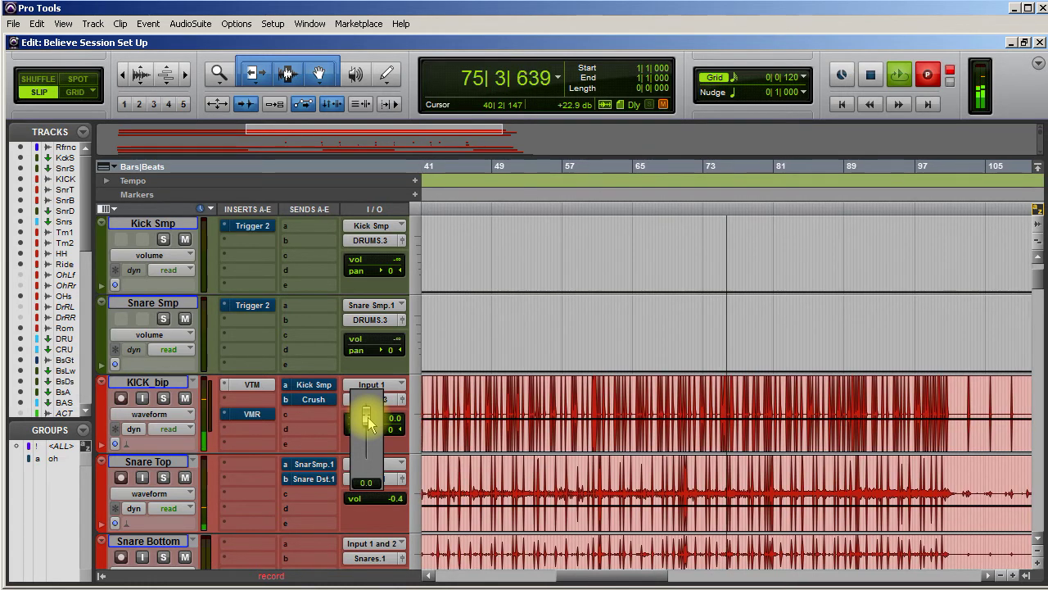
drag(368, 424, 378, 421)
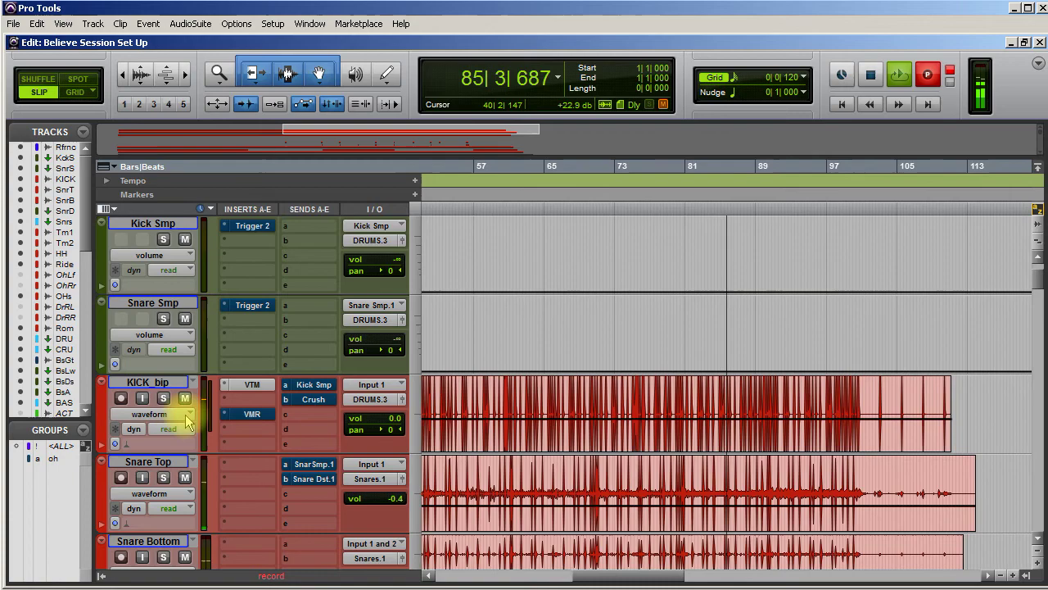
- Lower the Tom 2 track's volume to -4.8 dB and keep Tom 1 at -2.5 dB
scroll(253, 463, down, 15)
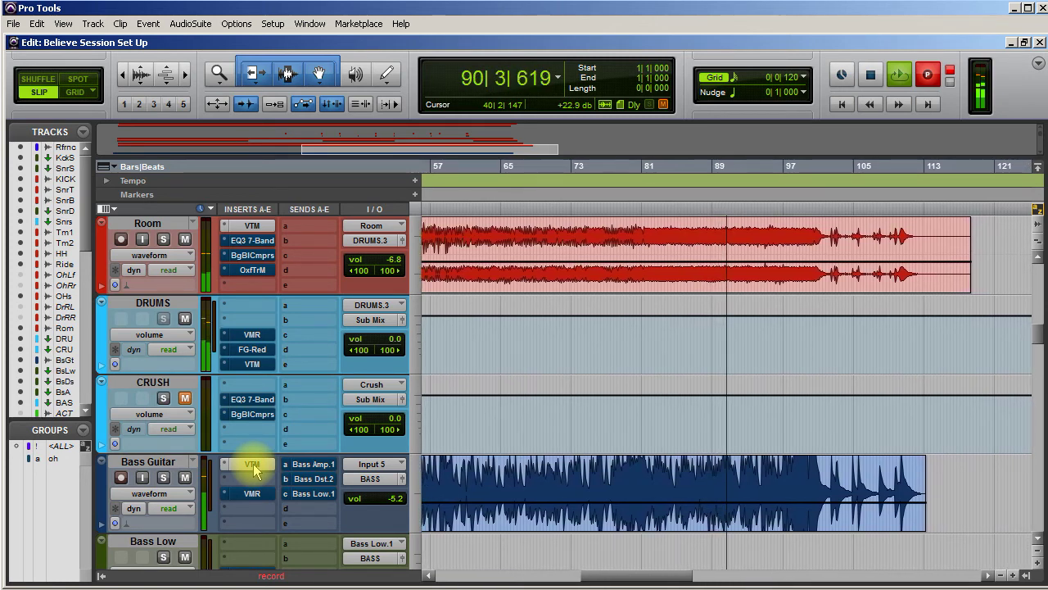
scroll(253, 463, down, 2)
scroll(253, 463, up, 10)
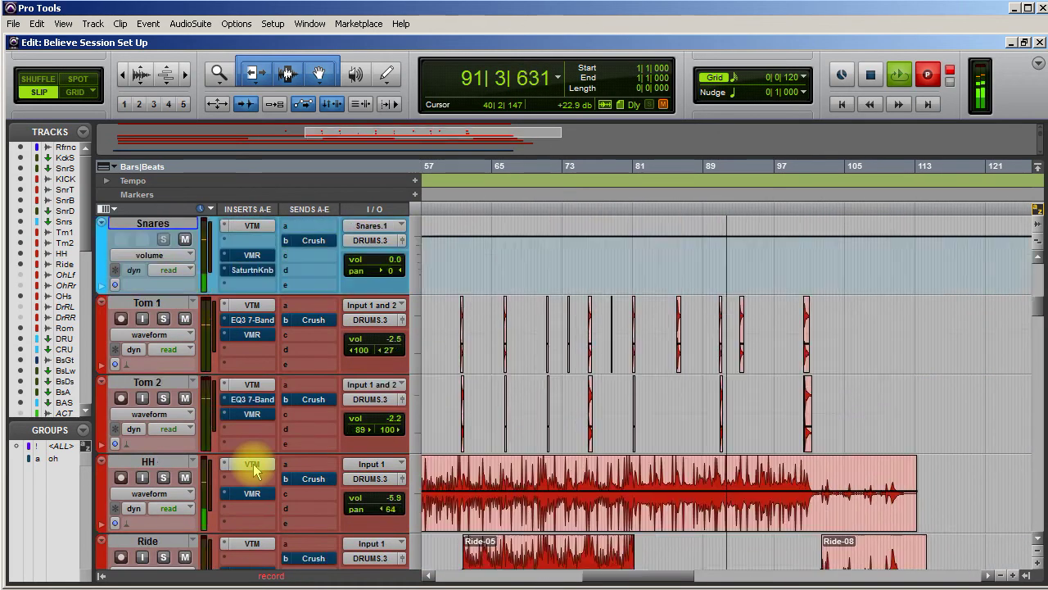
drag(386, 484, 383, 492)
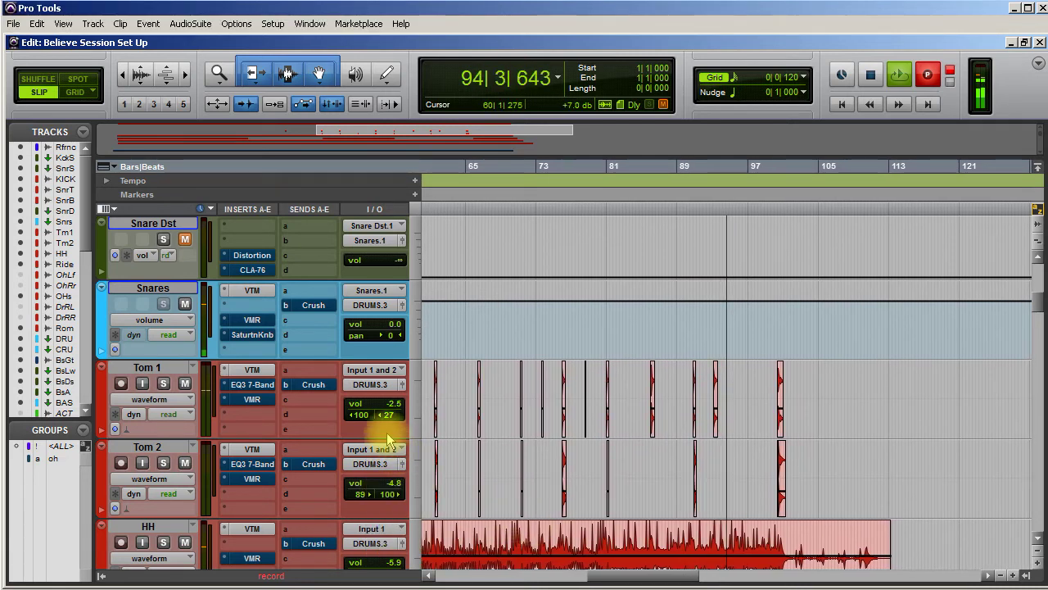
drag(376, 402, 376, 403)
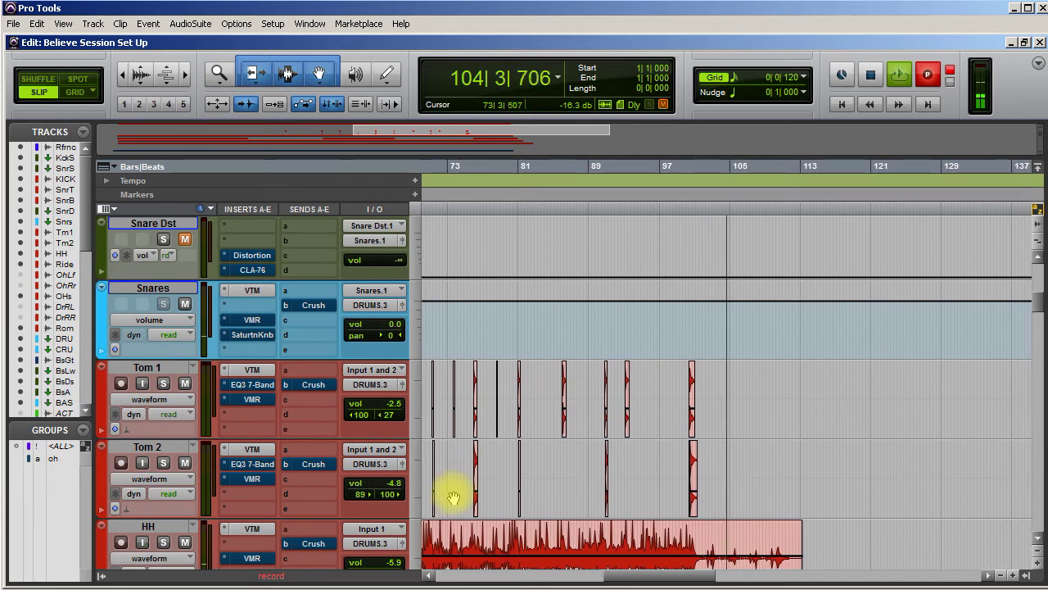
- Lower the Ride track's volume to -8.5 dB and stop the recording pass at the end of the song
scroll(446, 493, down, 2)
scroll(449, 488, down, 1)
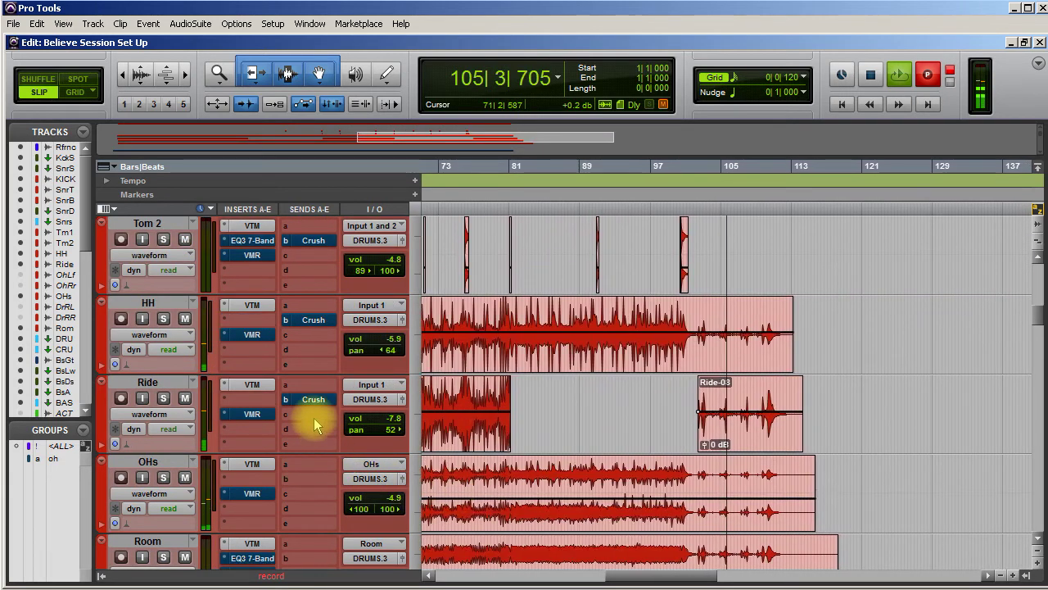
drag(355, 413, 360, 424)
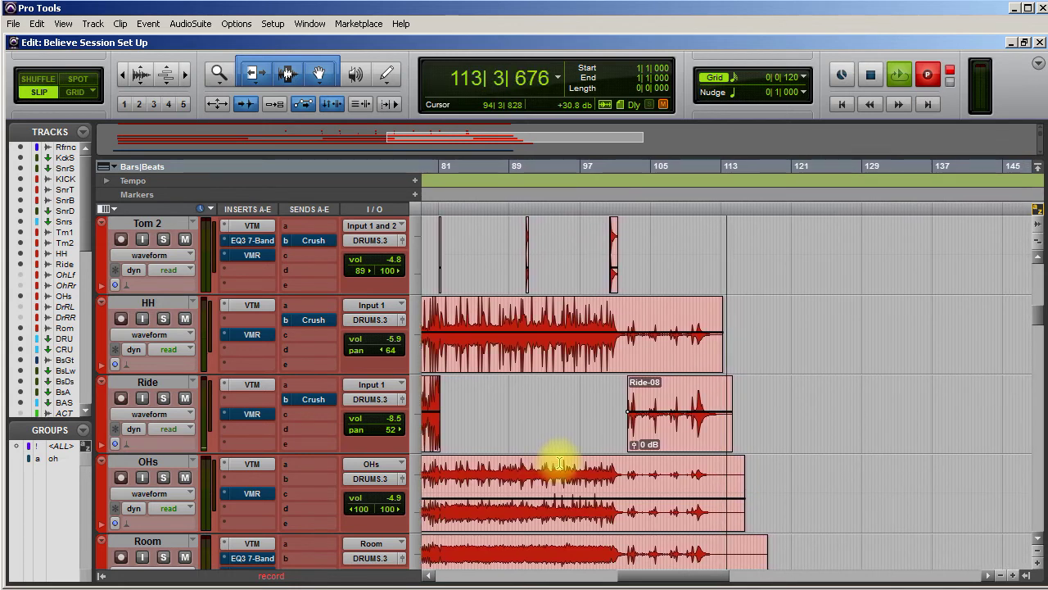
key(space)
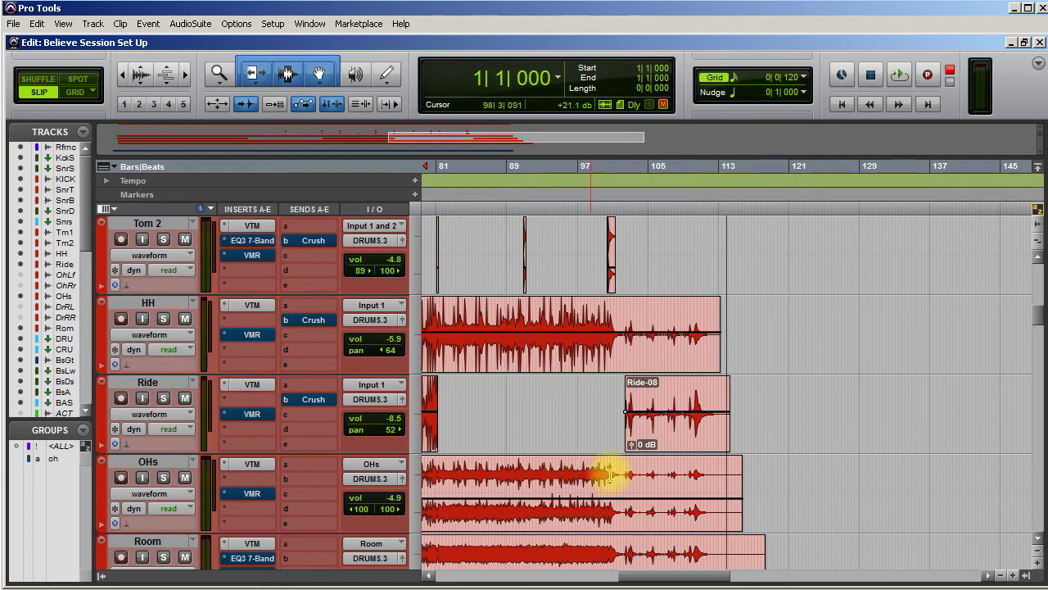
- Examine the strings, Piano, Glockenspiel and Harp clips along the timeline, marking the Piano part from about bar 31 to bar 42
drag(692, 578, 542, 565)
scroll(661, 537, down, 3)
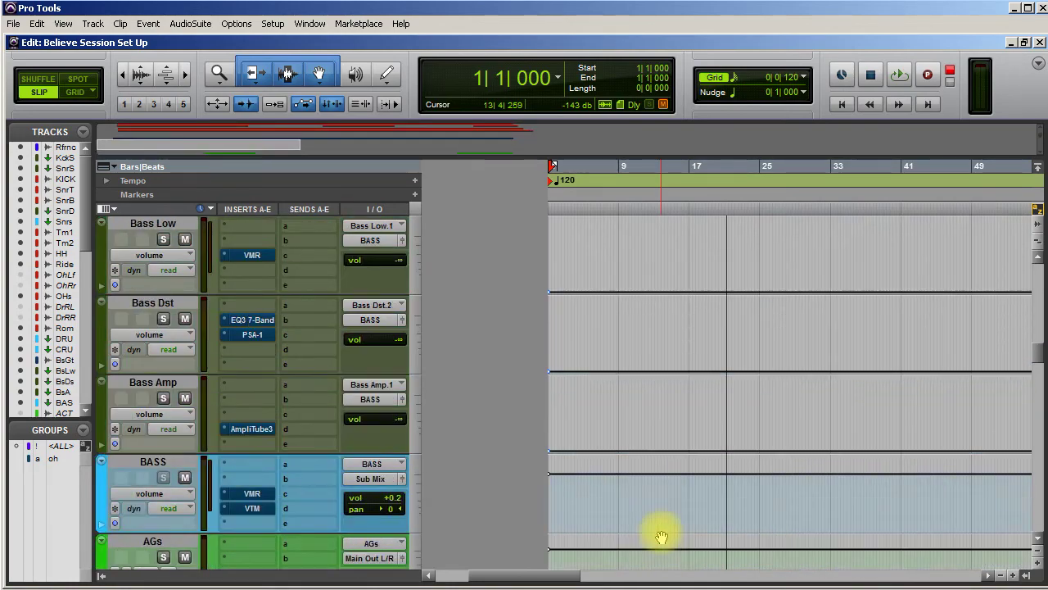
scroll(661, 537, down, 10)
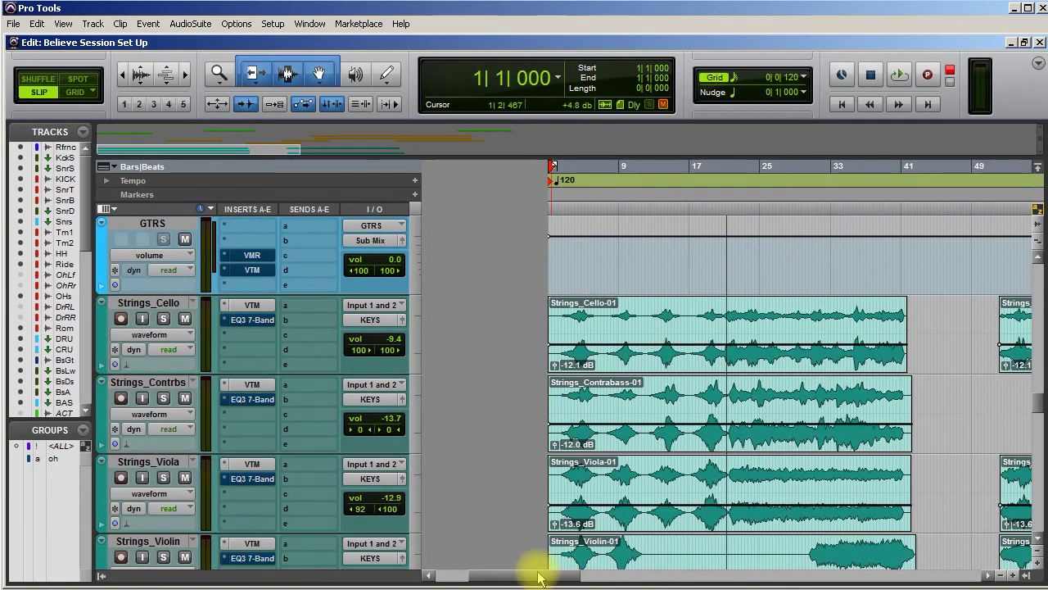
drag(560, 576, 604, 573)
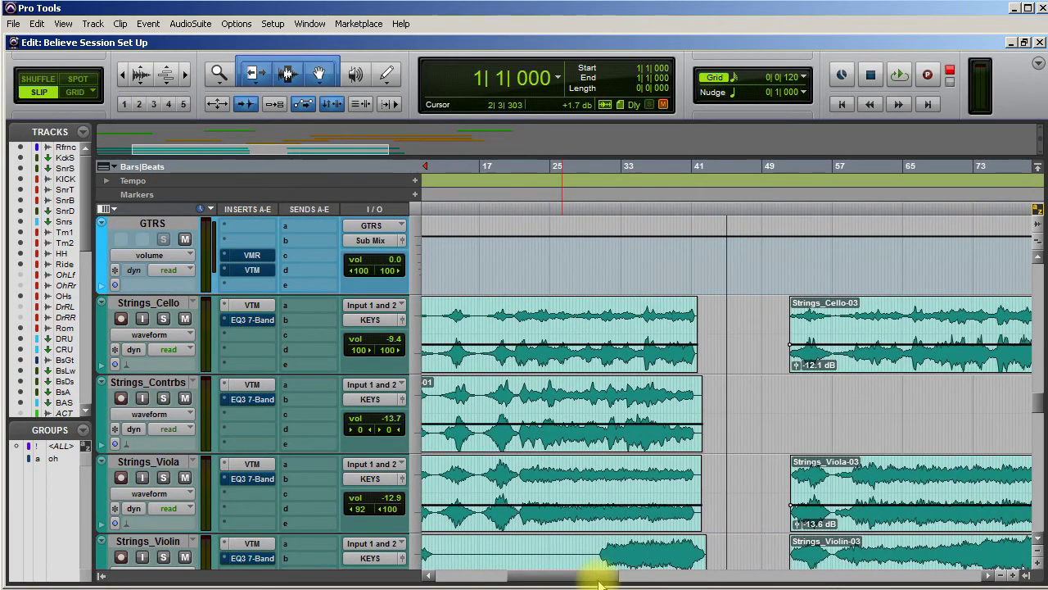
scroll(601, 573, down, 5)
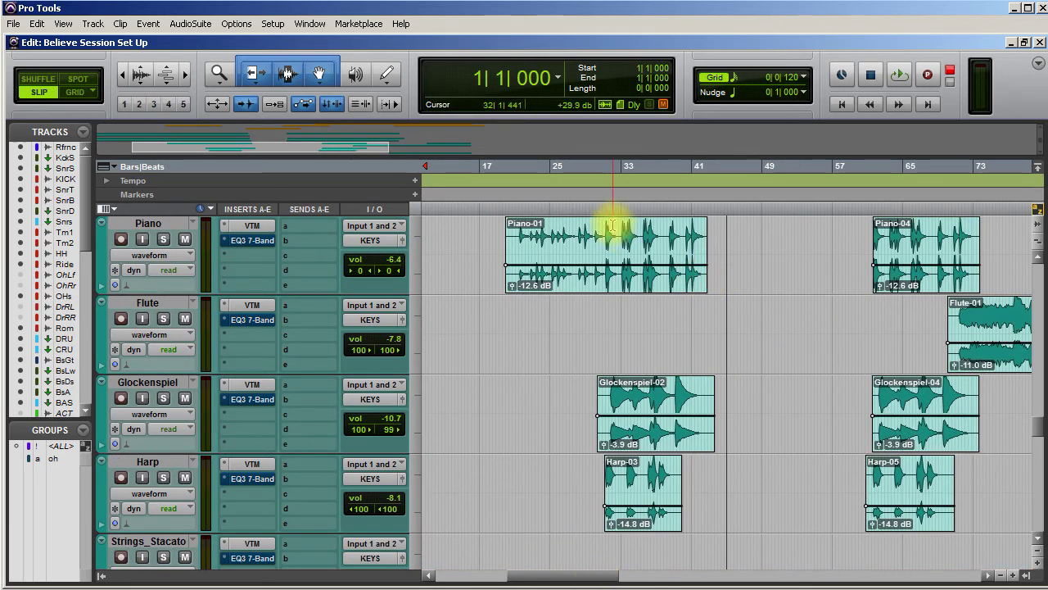
drag(603, 220, 703, 231)
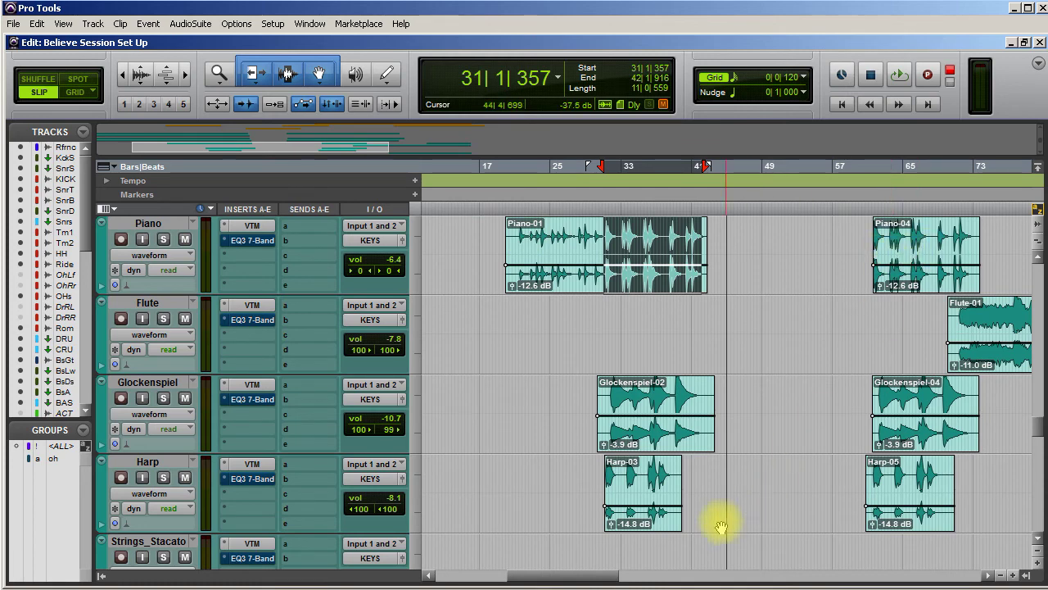
drag(603, 570, 647, 570)
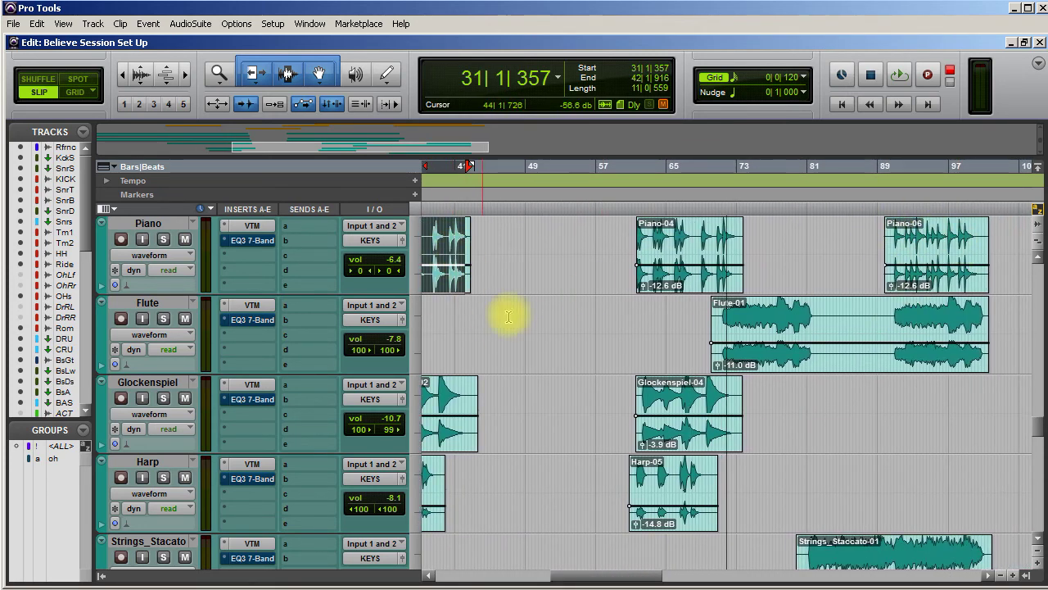
drag(604, 571, 567, 571)
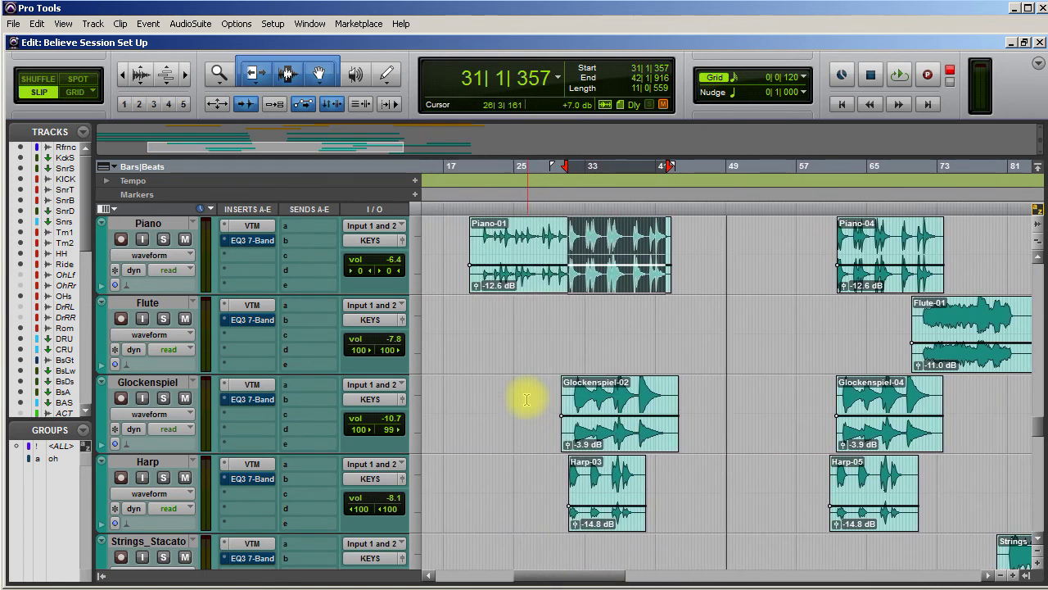
click(520, 304)
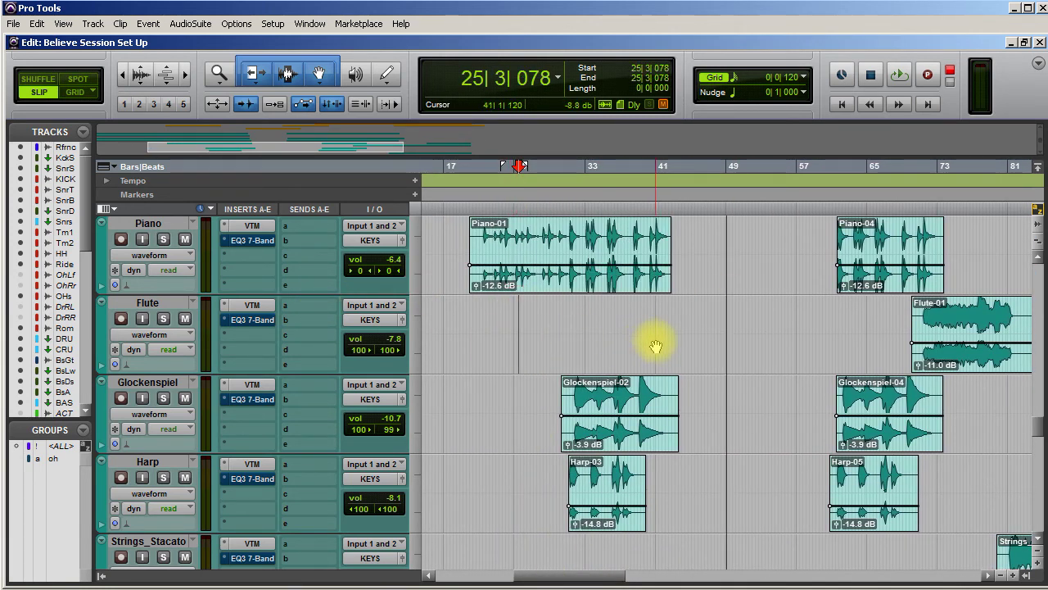
- Disarm and mute the printed Static Mix track and place it below the Master 1 track
scroll(655, 445, down, 10)
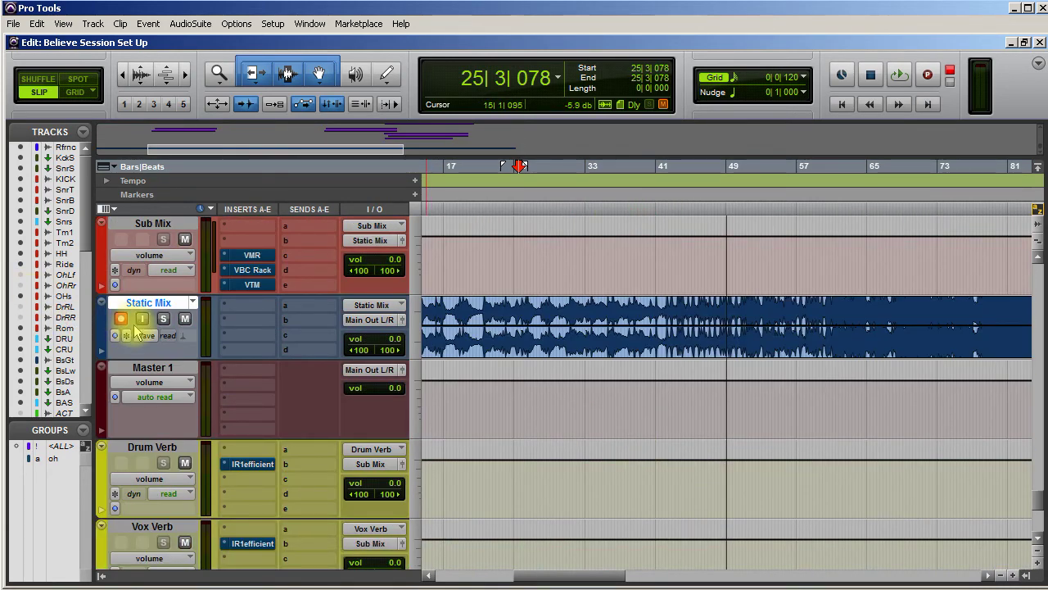
click(120, 319)
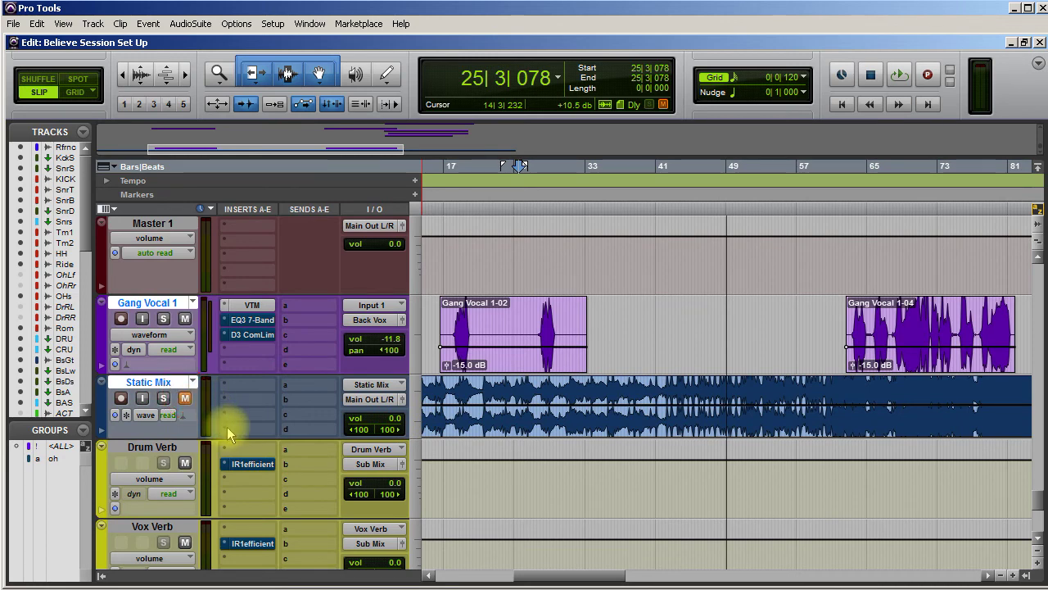
scroll(230, 428, up, 2)
scroll(229, 434, up, 2)
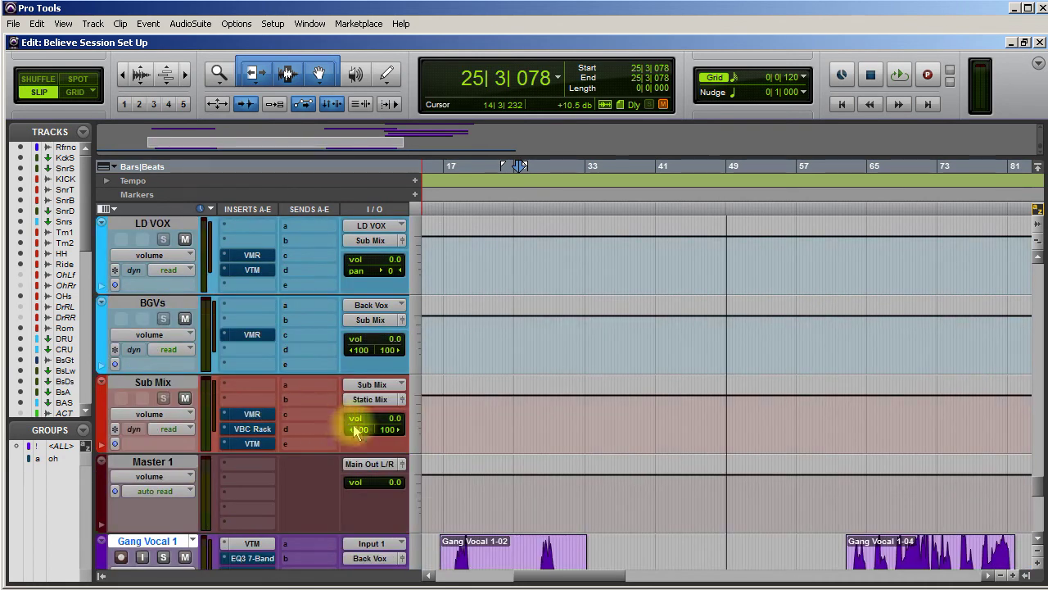
scroll(373, 465, down, 1)
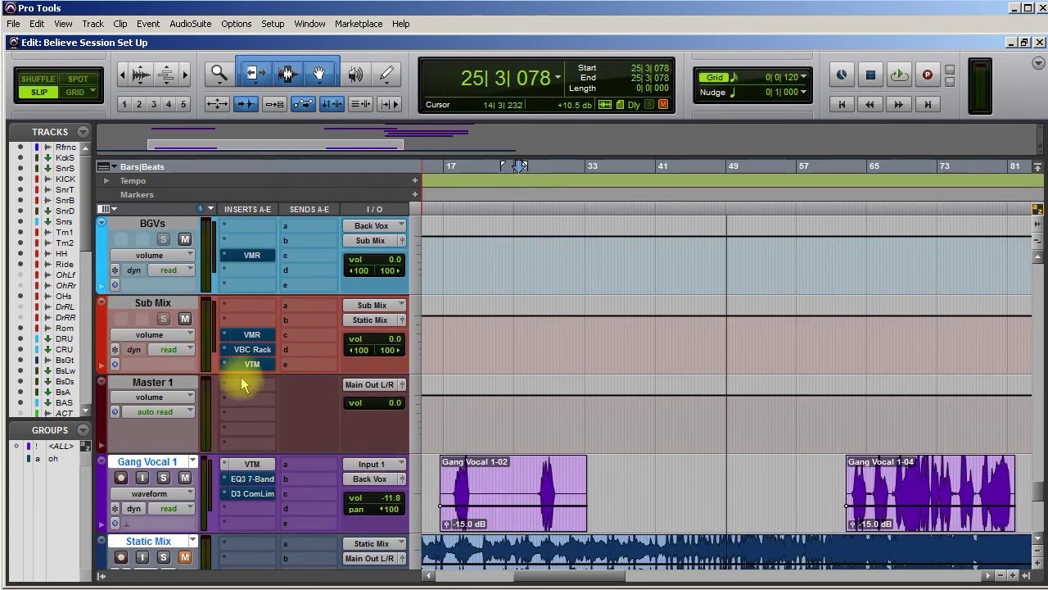
click(373, 321)
mouse_move(402, 365)
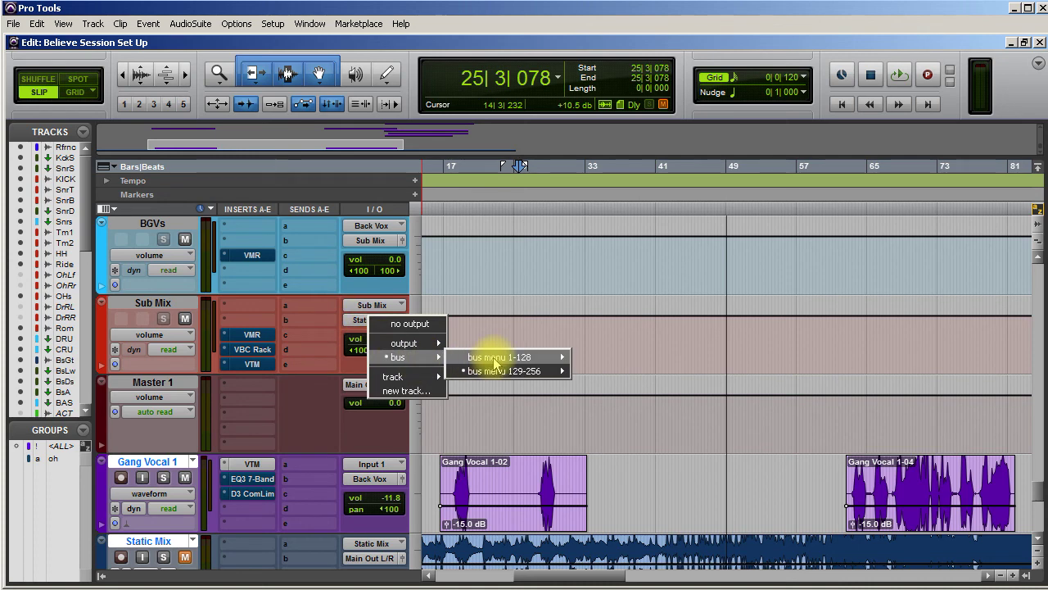
mouse_move(496, 357)
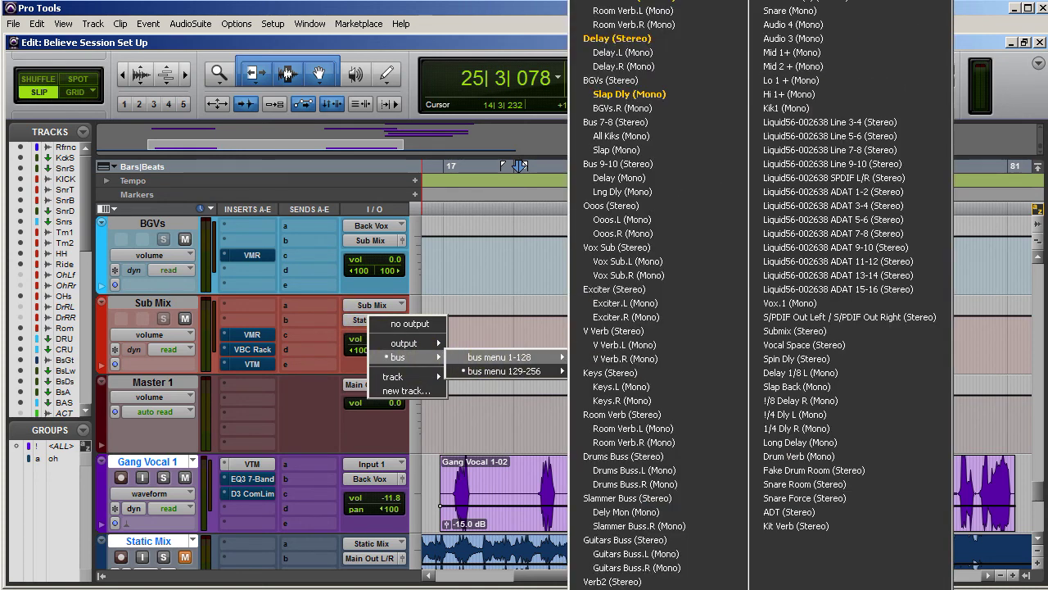
click(555, 277)
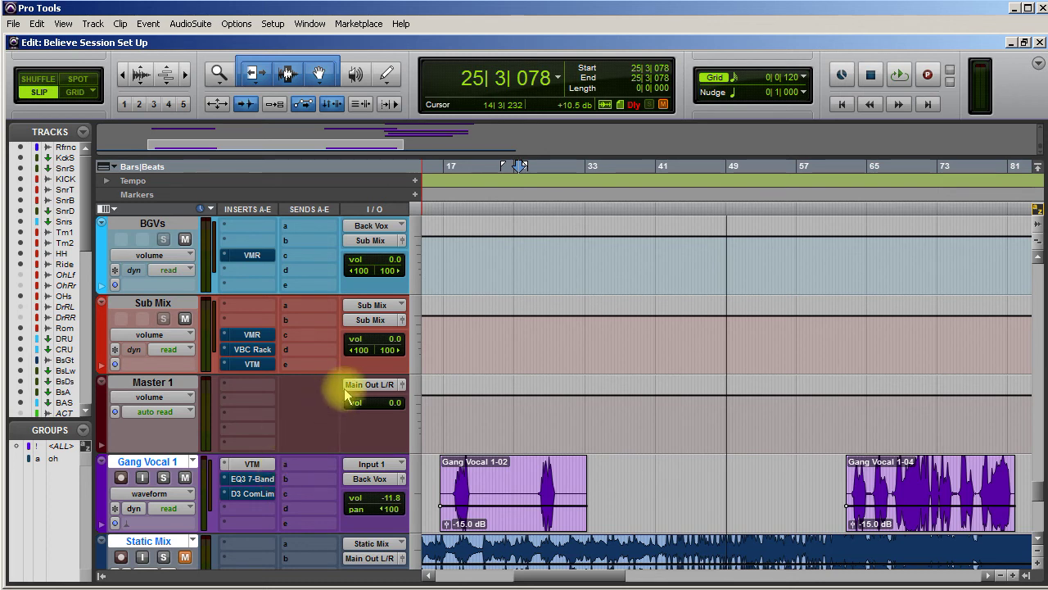
- Route the Sub Mix track's output to Main Out L/R (Stereo)
click(367, 319)
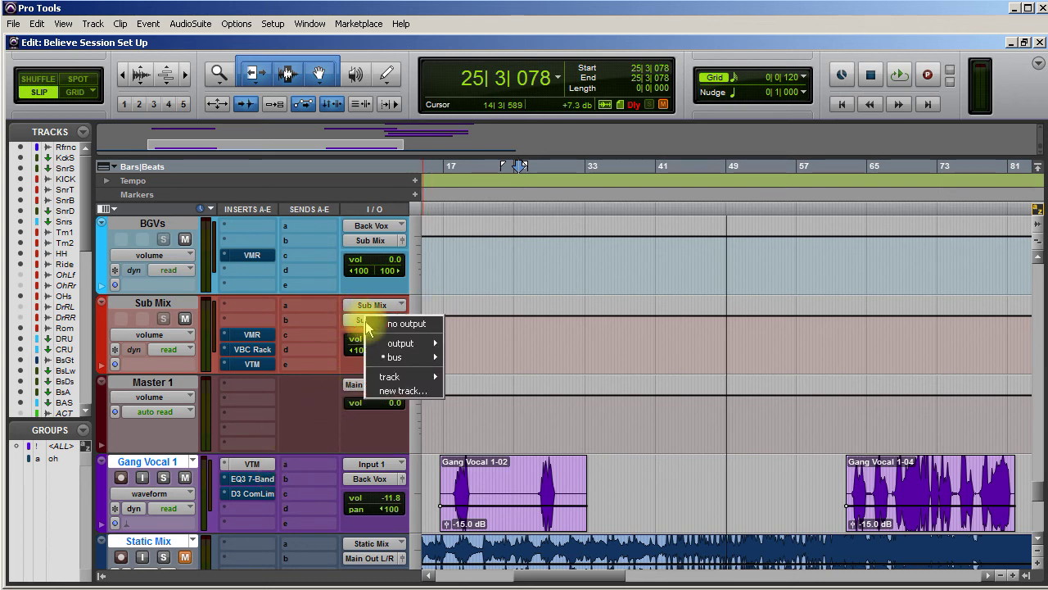
mouse_move(413, 345)
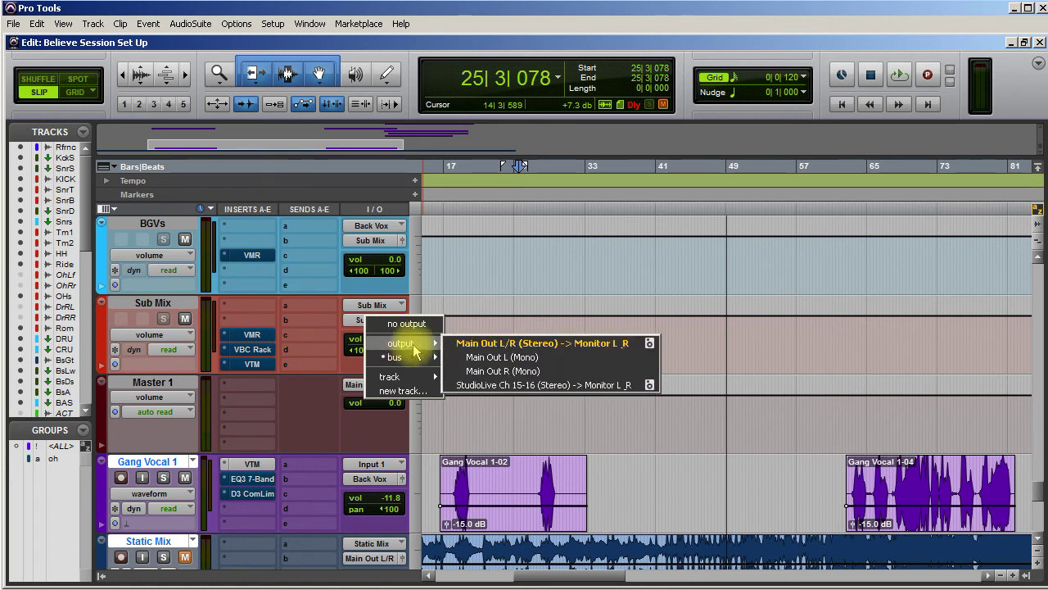
click(515, 342)
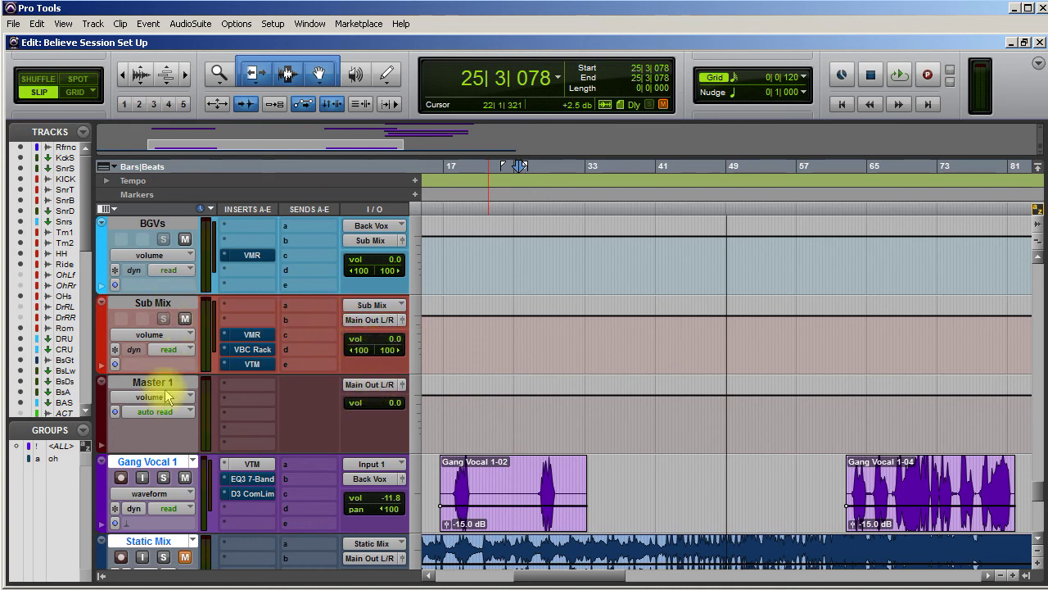
- Examine the inserts, sends and routing from the Static Mix and Sub Mix tracks up to the kick, snare and tom tracks
scroll(336, 390, down, 3)
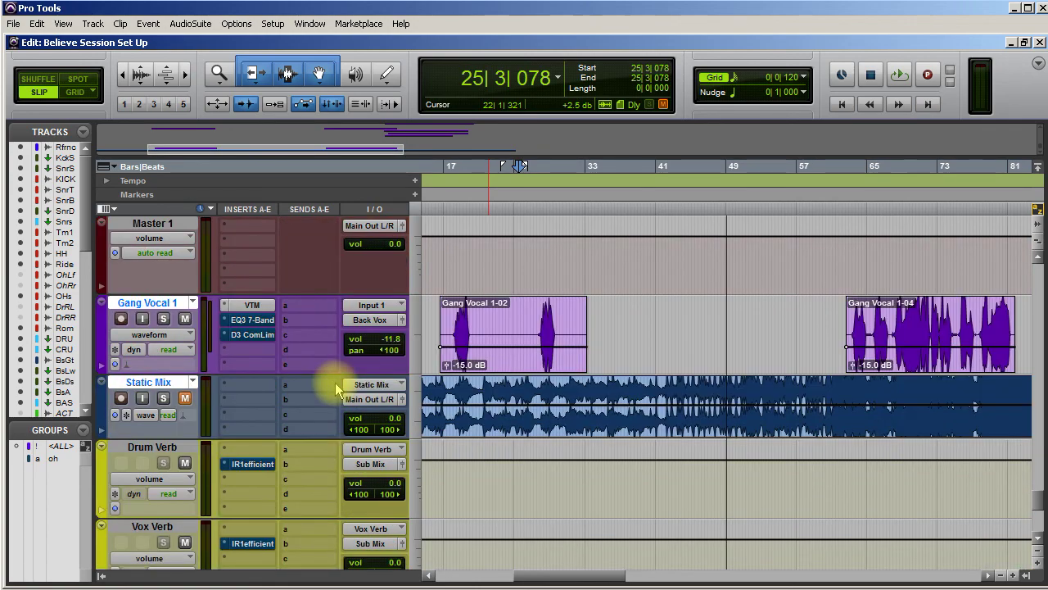
scroll(335, 390, up, 1)
scroll(336, 390, up, 4)
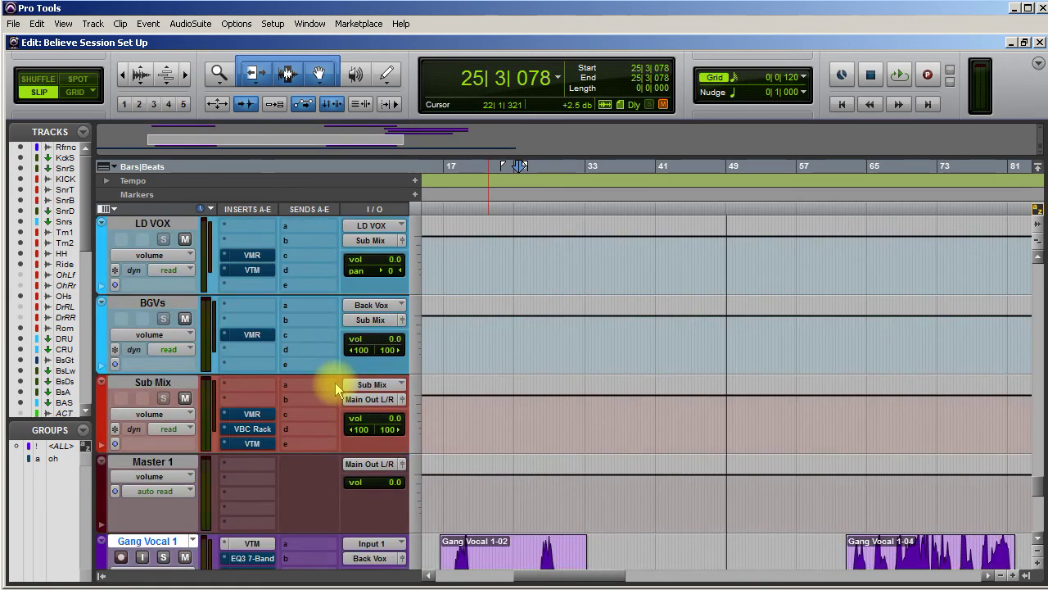
scroll(335, 390, up, 3)
scroll(335, 386, up, 20)
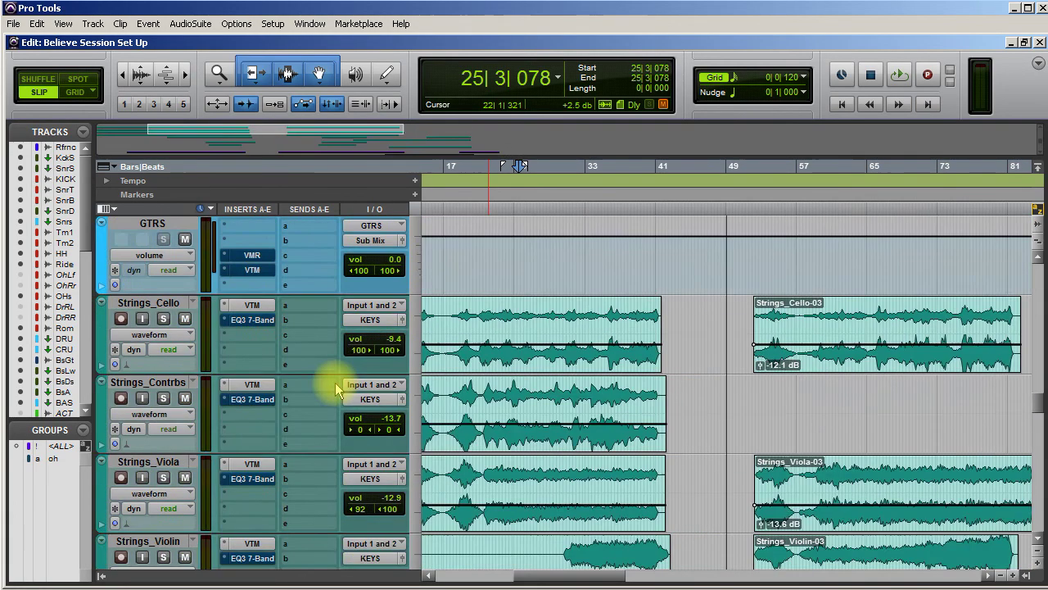
scroll(336, 390, up, 7)
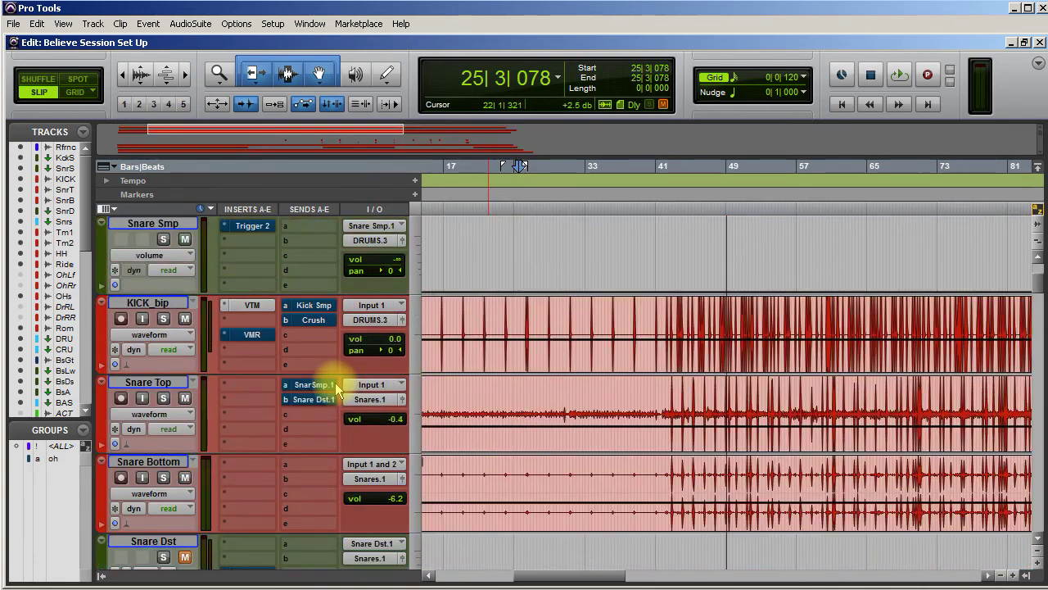
scroll(336, 391, down, 4)
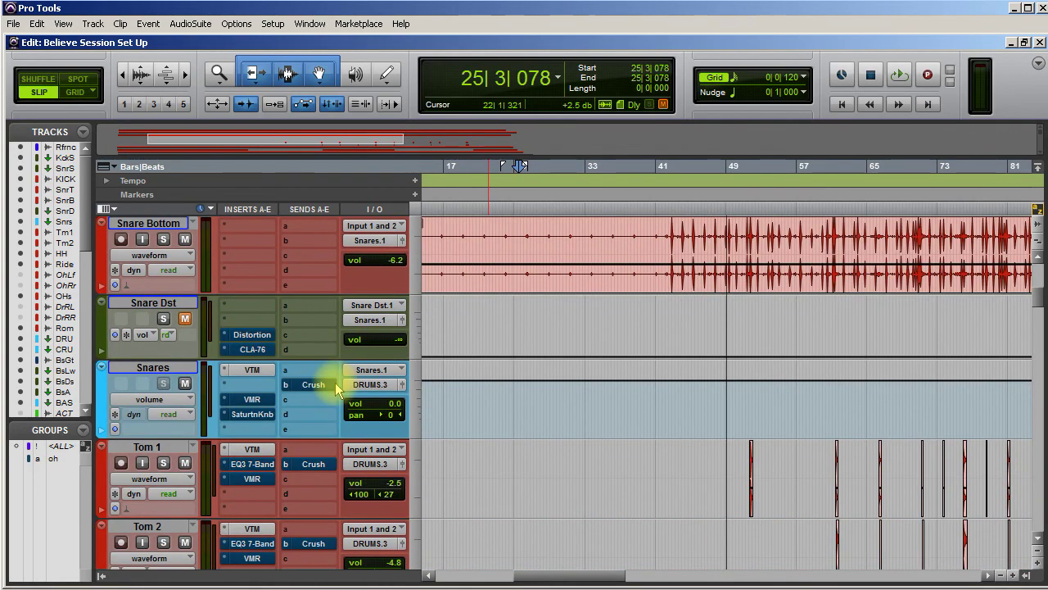
scroll(336, 390, up, 2)
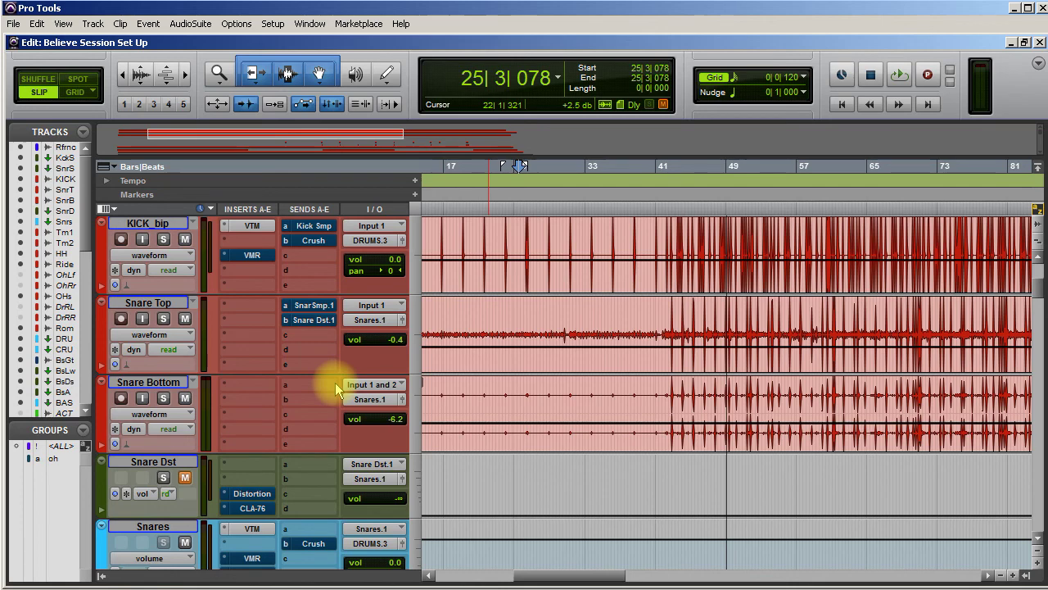
scroll(336, 391, up, 1)
scroll(336, 391, down, 1)
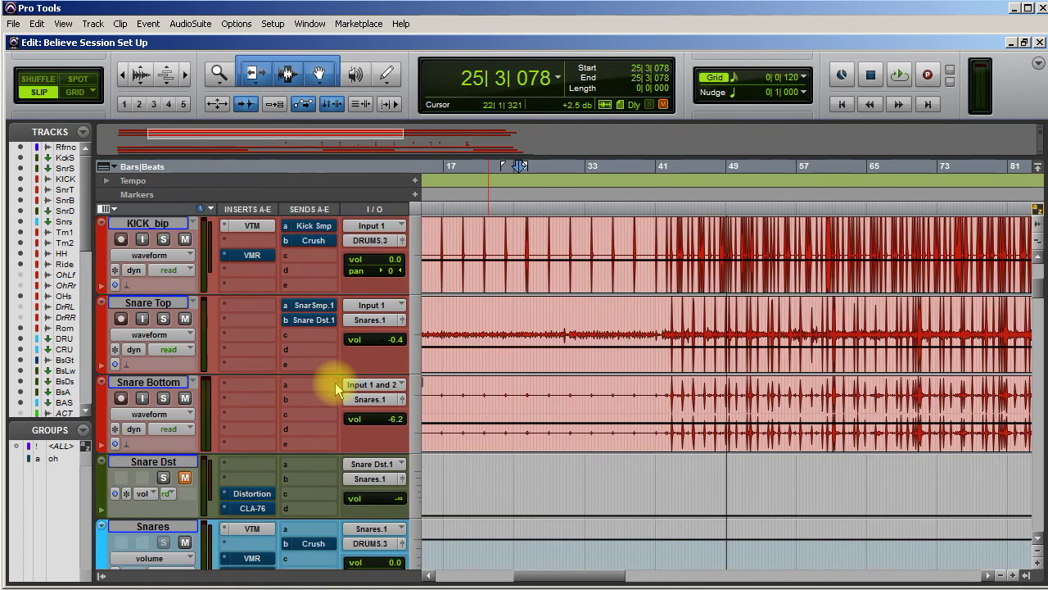
scroll(299, 418, down, 2)
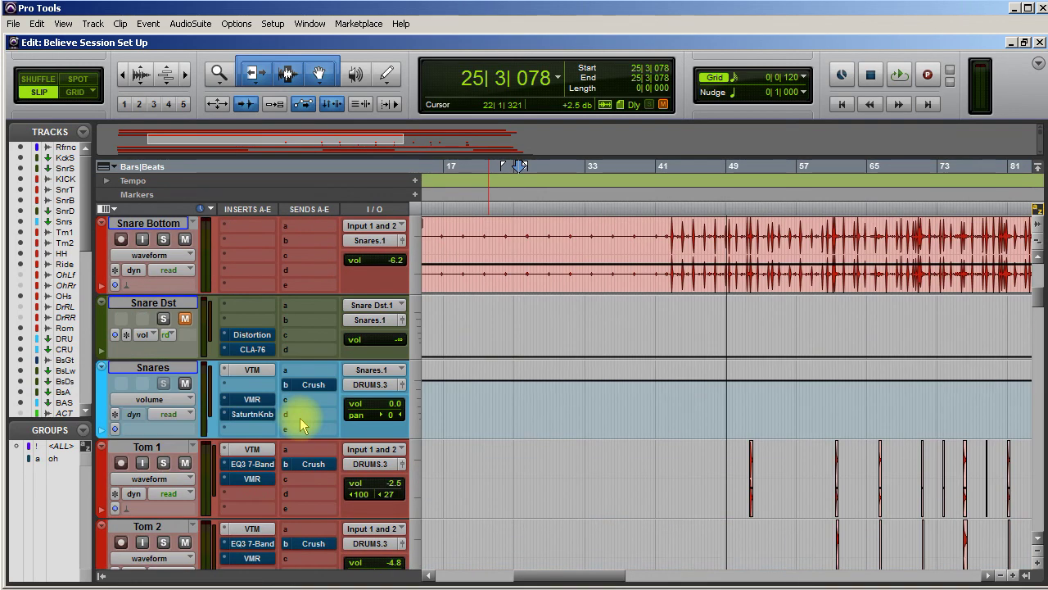